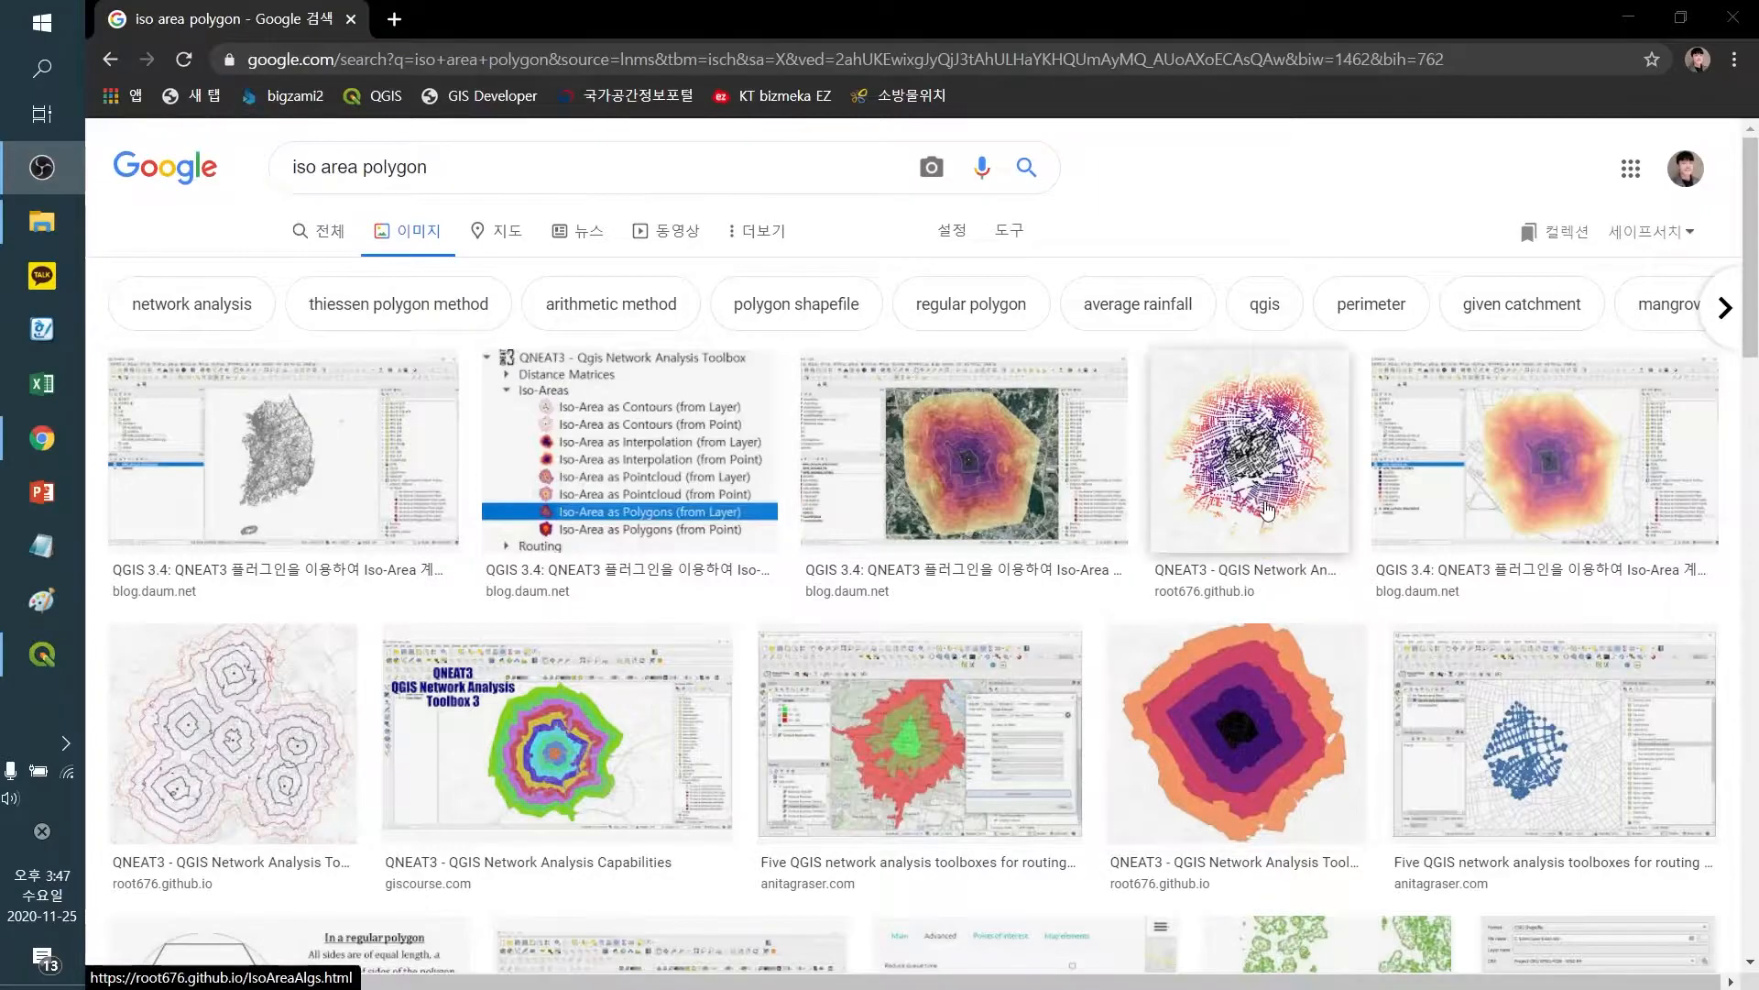
Open the QNEAT3 IsoArea Algorithms page from the image results and read the Iso-Area as Polygon algorithm descriptions
click(1252, 702)
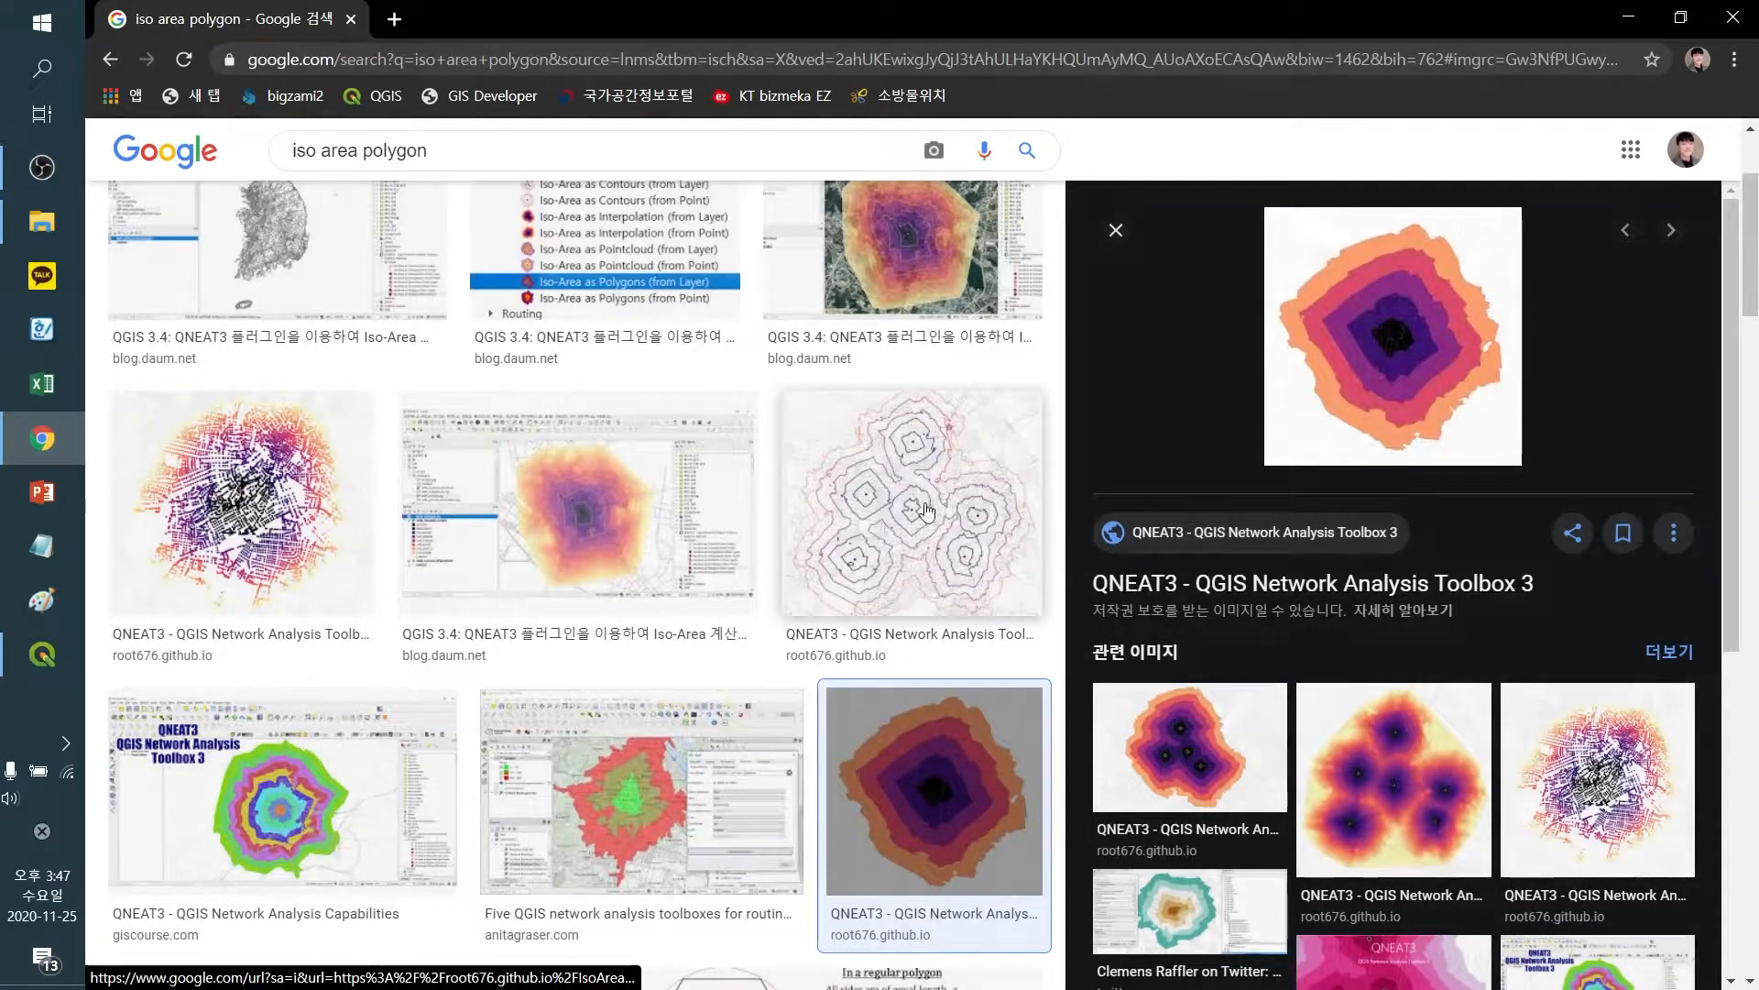
click(1196, 591)
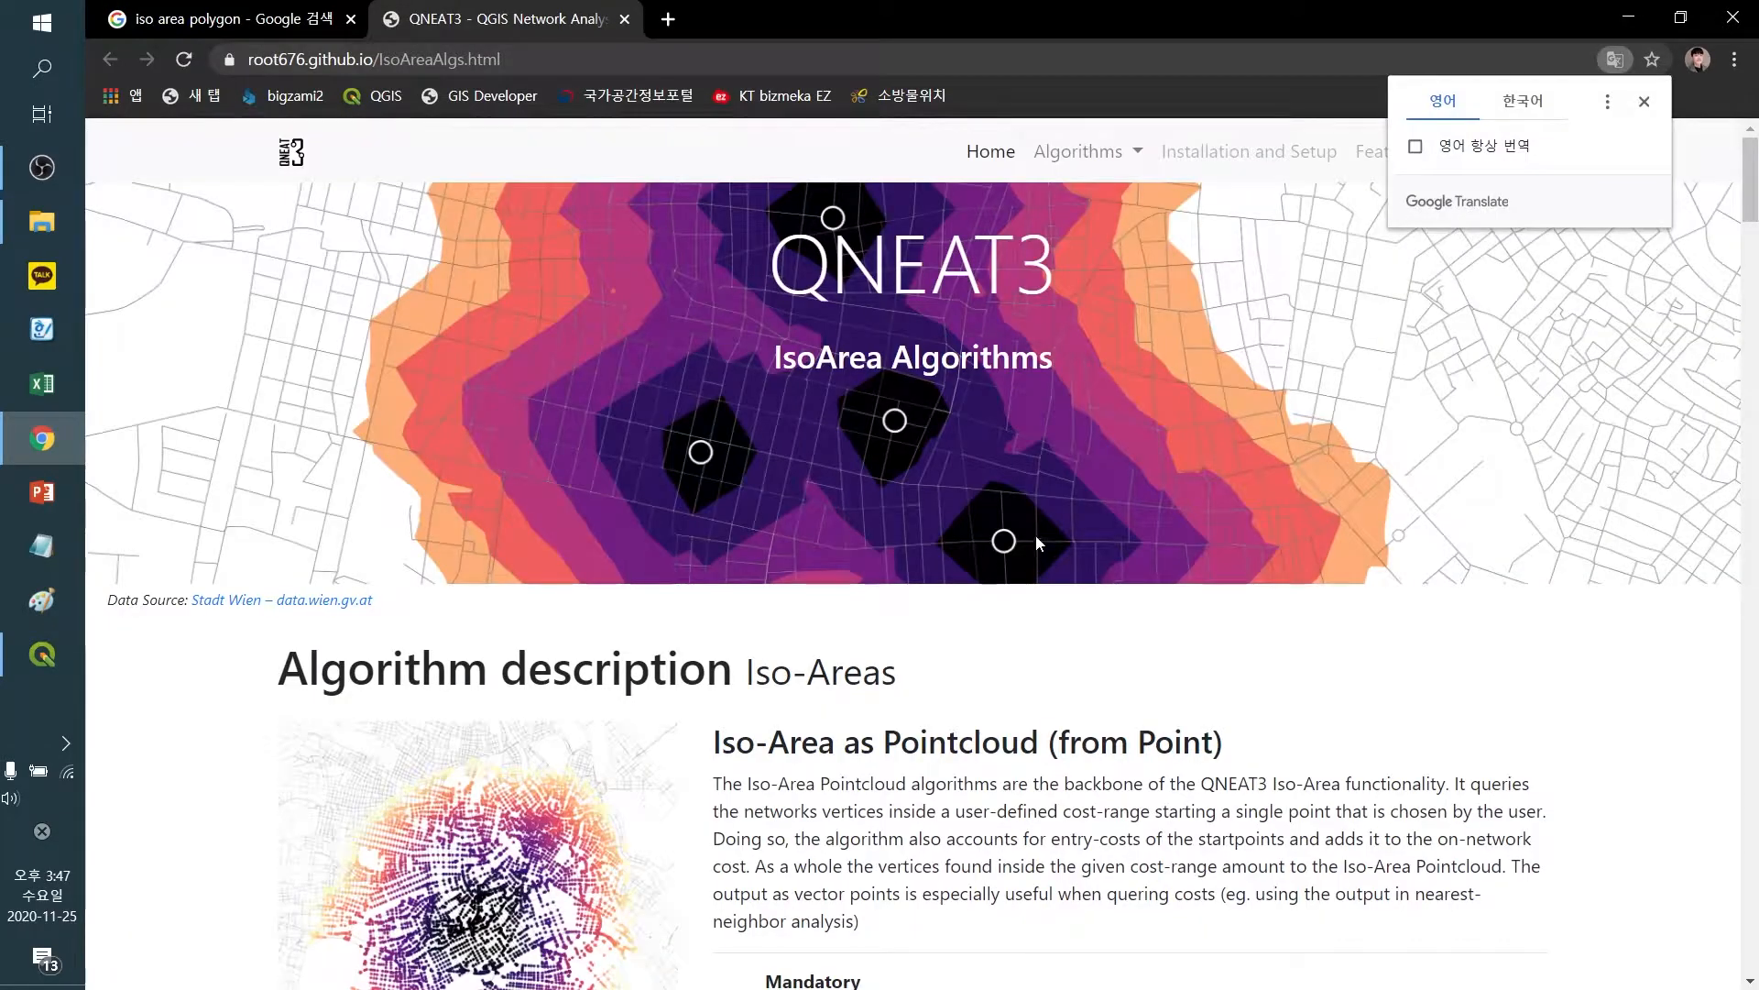
scroll(1038, 542, down, 6)
scroll(925, 481, down, 20)
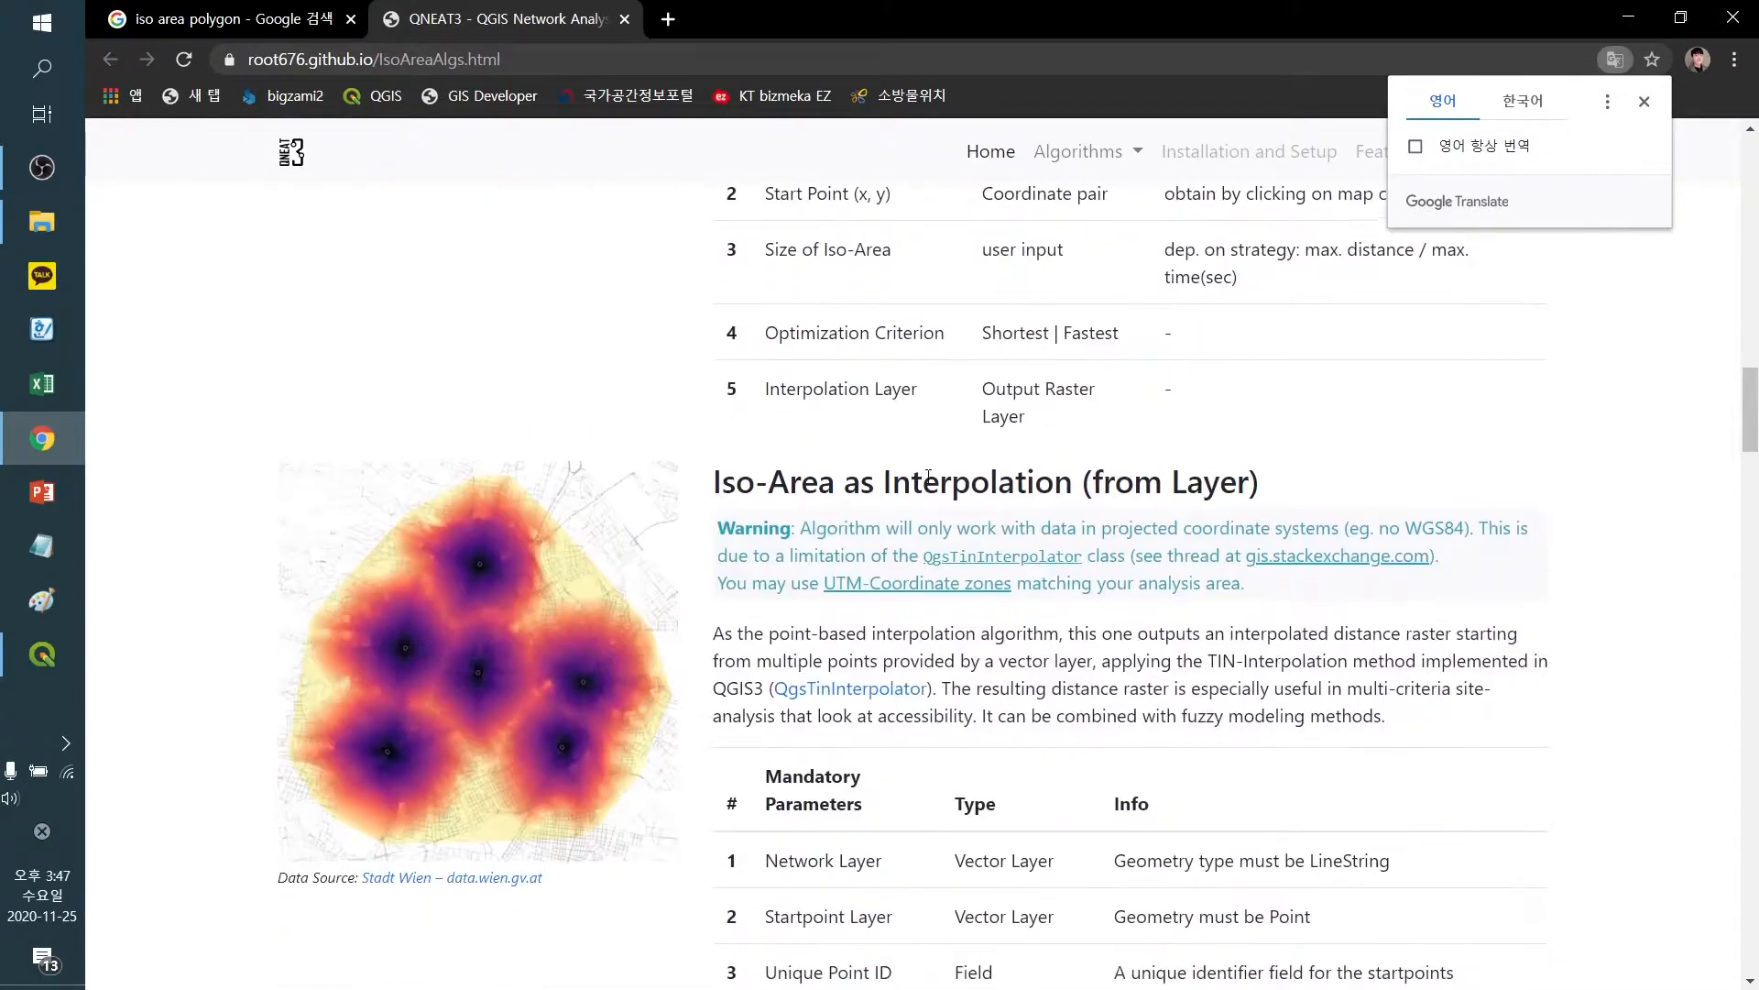
scroll(928, 476, down, 12)
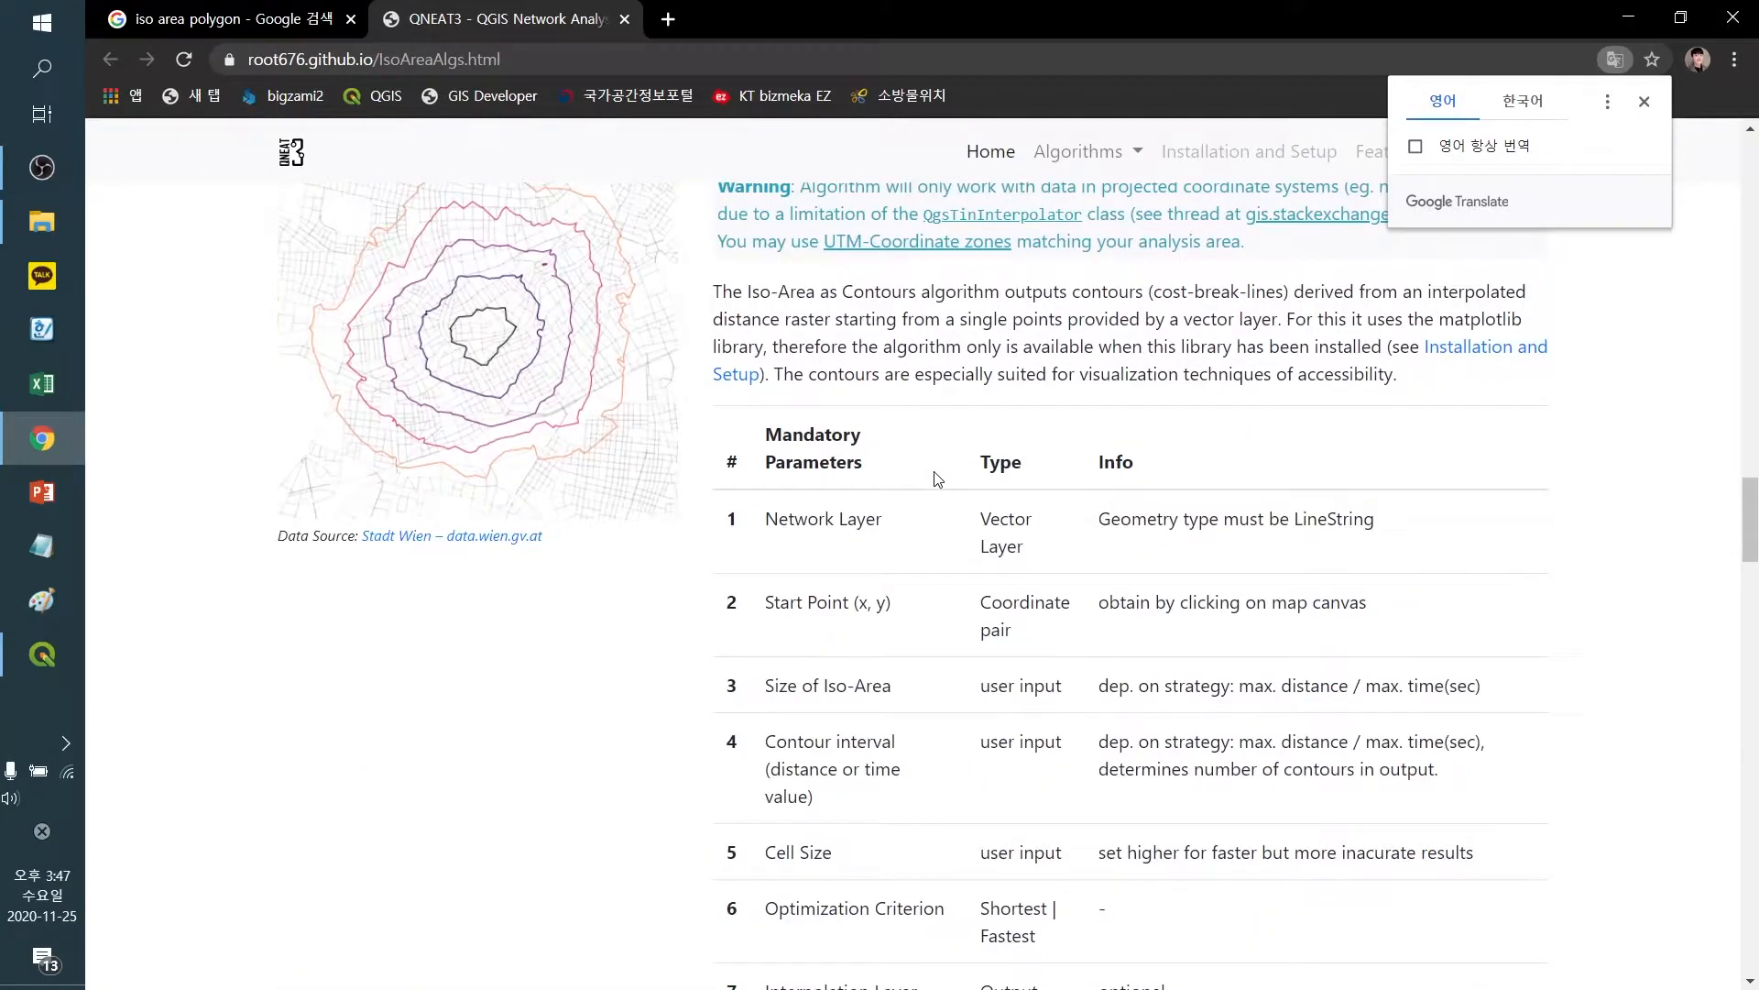
scroll(937, 478, up, 3)
scroll(937, 479, down, 13)
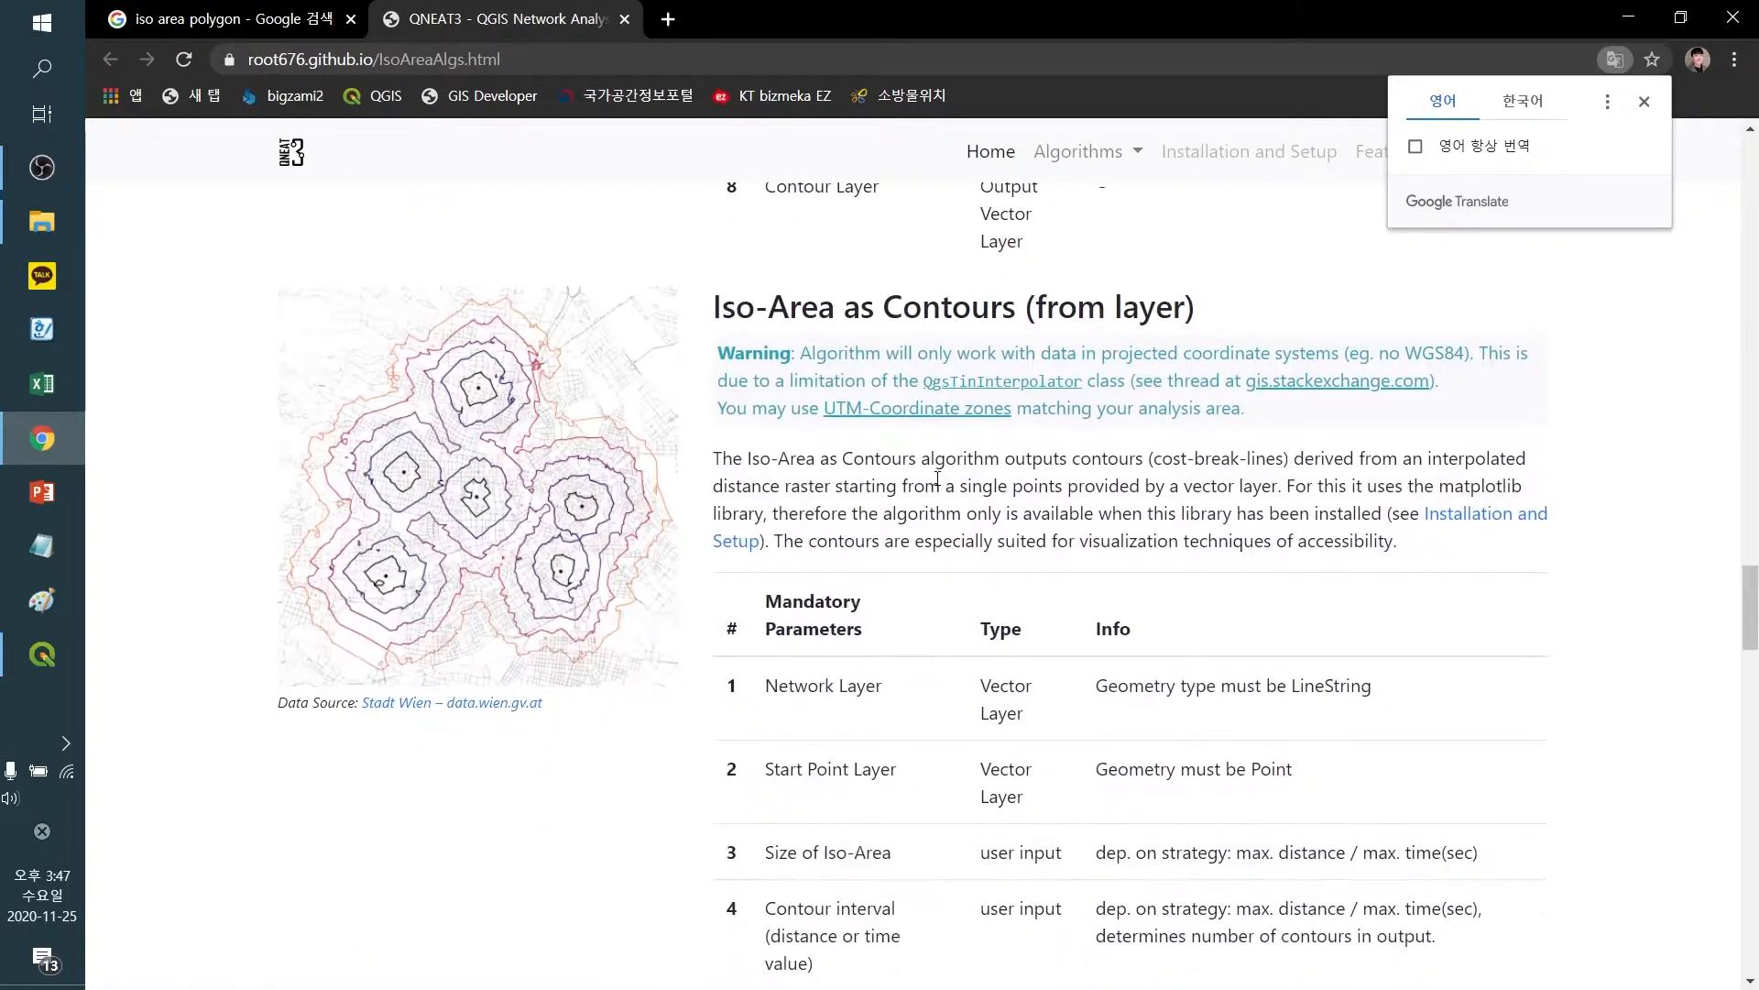
scroll(569, 569, down, 13)
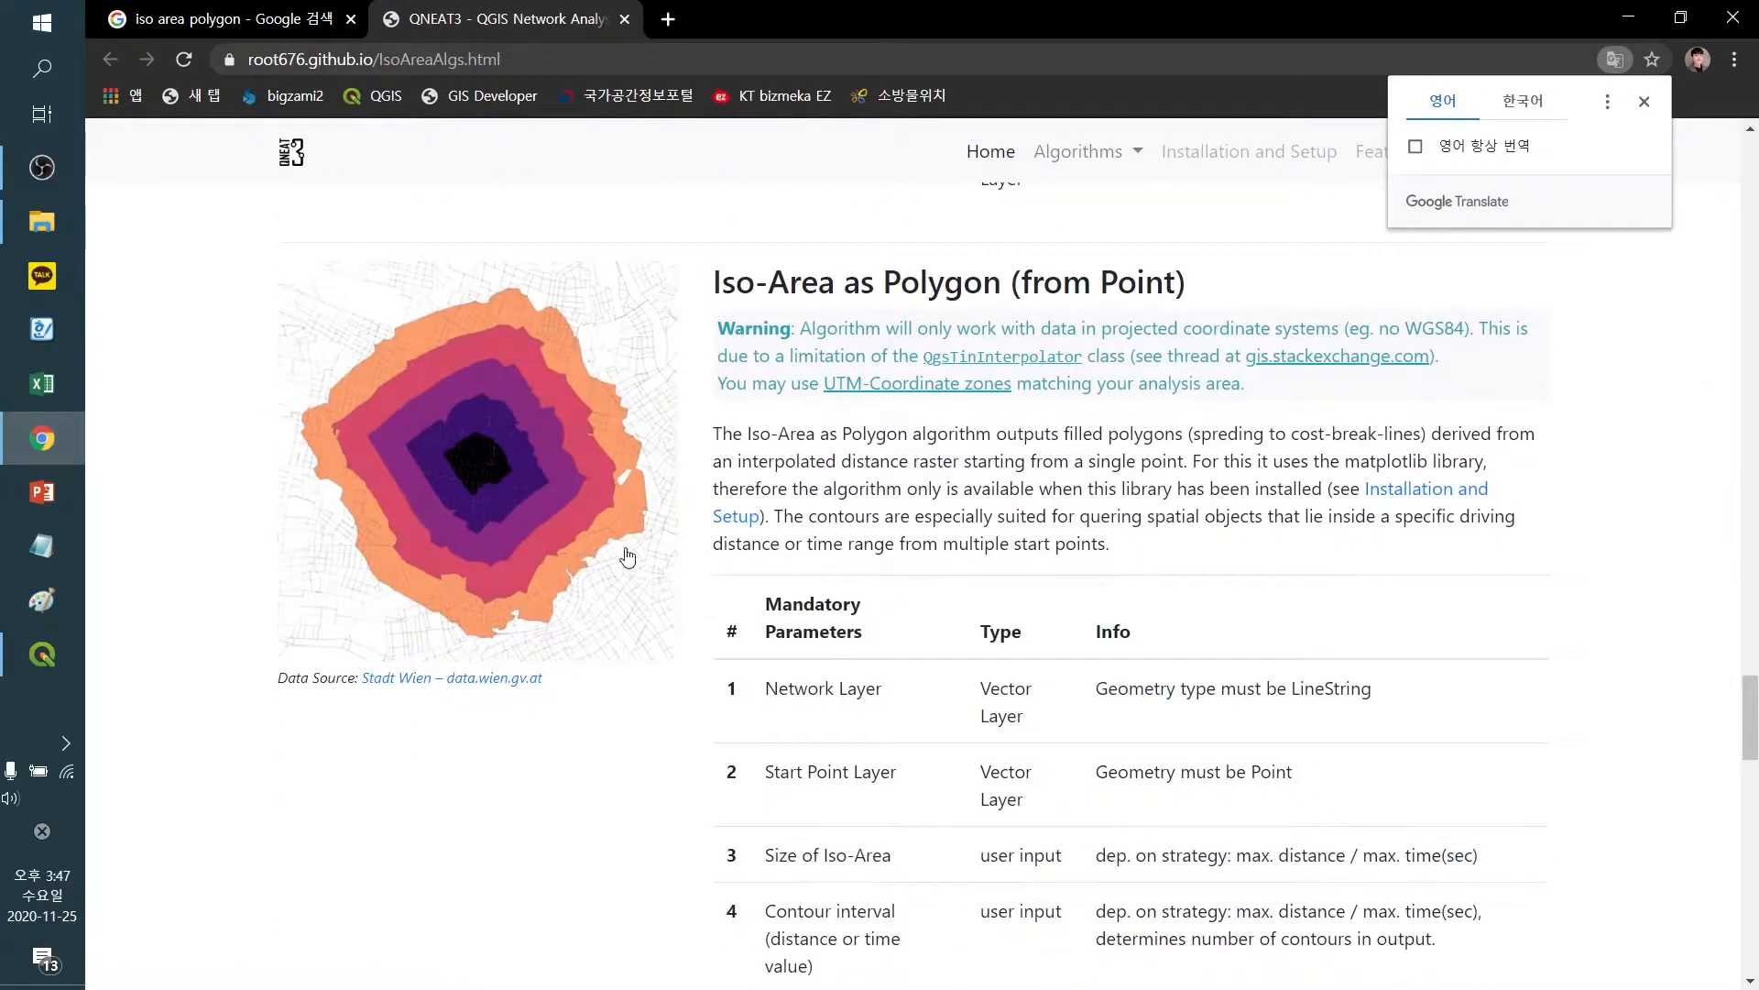
scroll(1090, 380, down, 10)
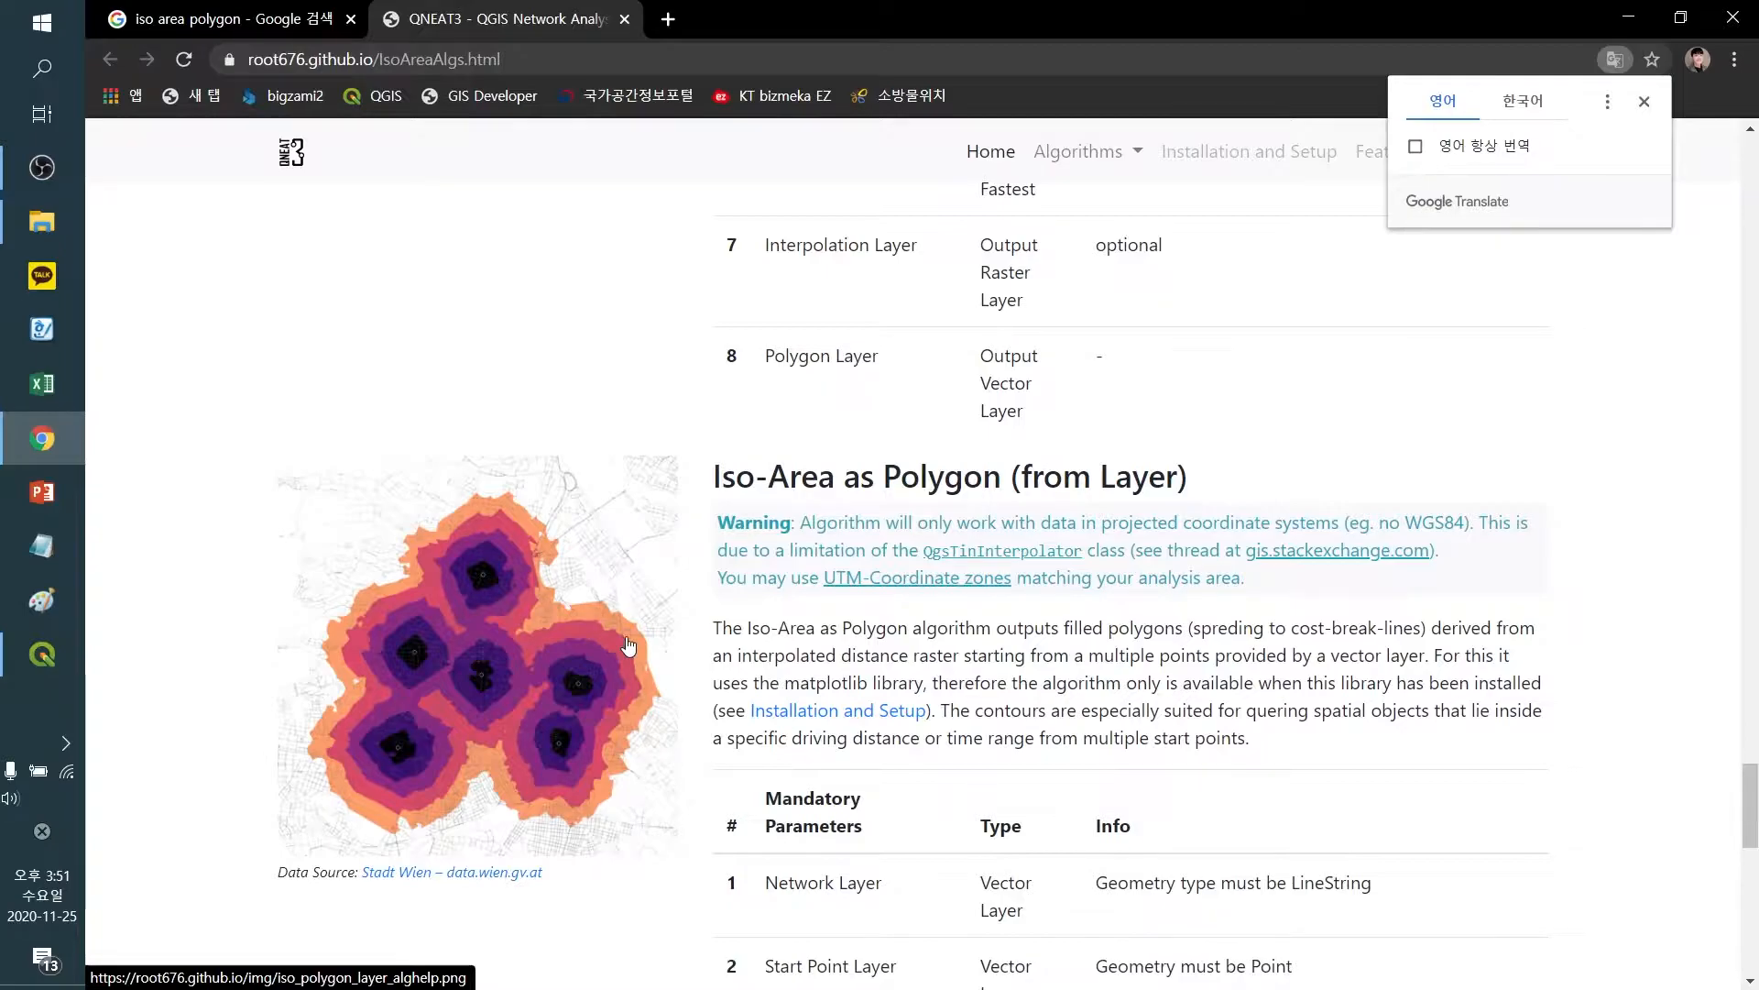
Dismiss the translate popup, search for ktdb in a new tab and open the KTDB national transport database site
click(1641, 105)
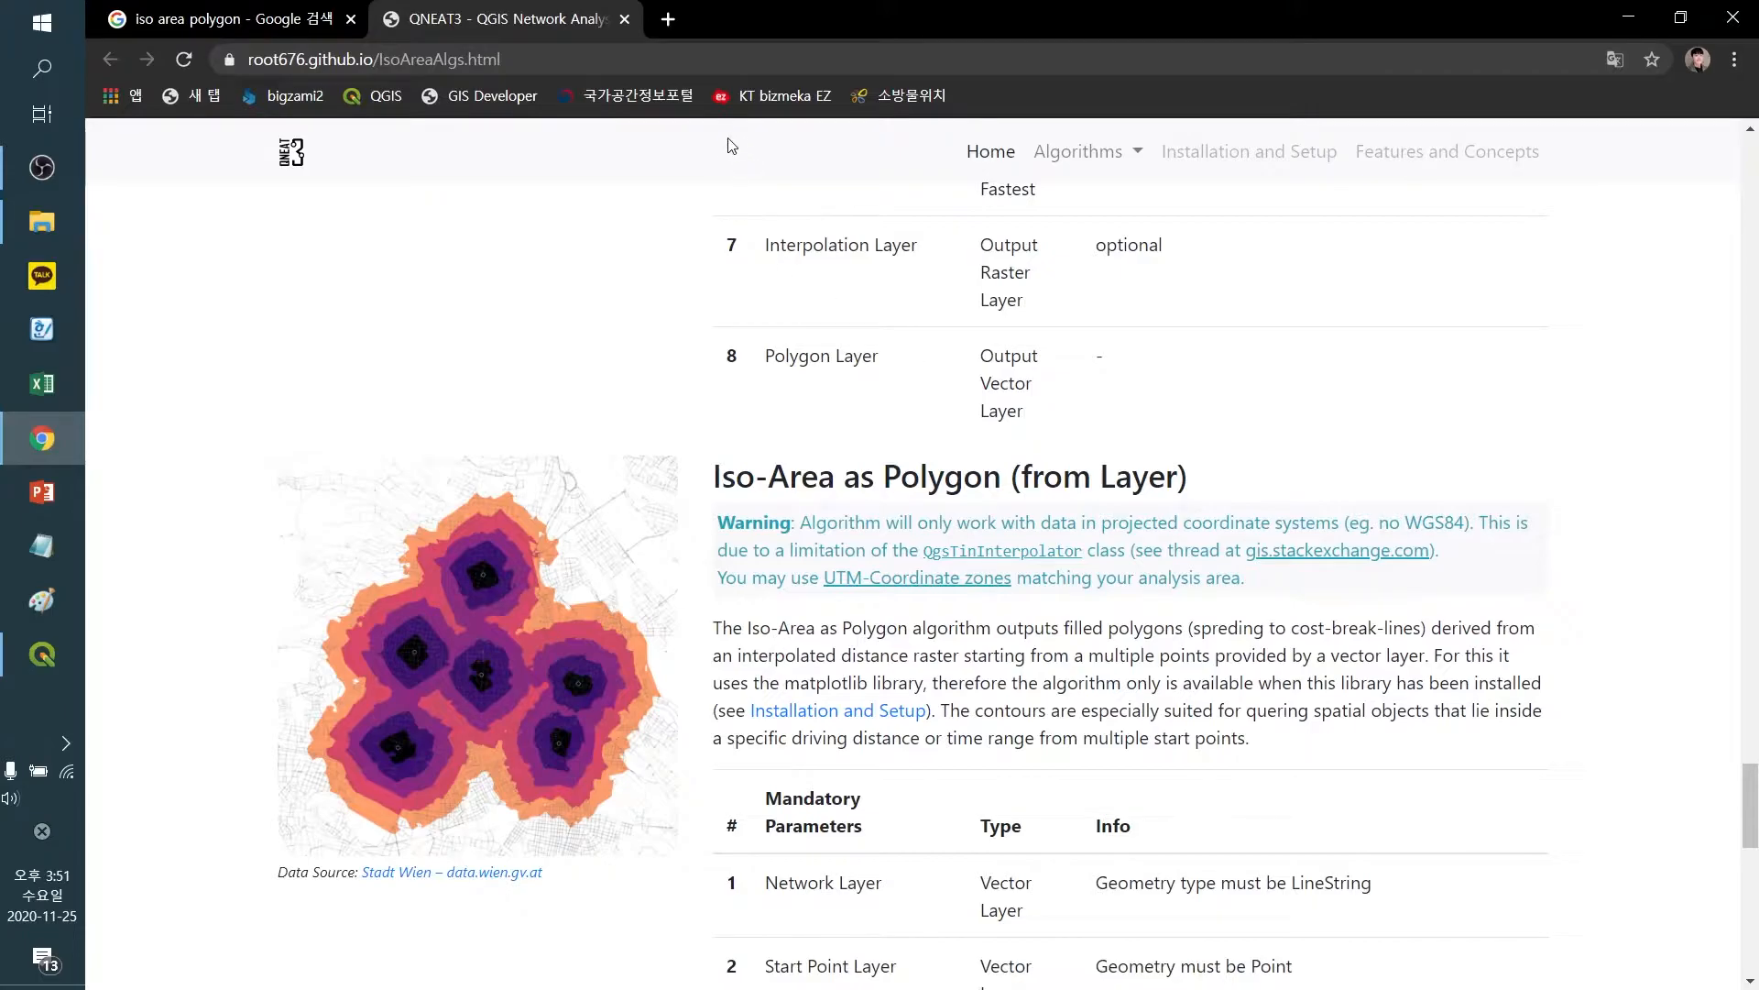
click(669, 19)
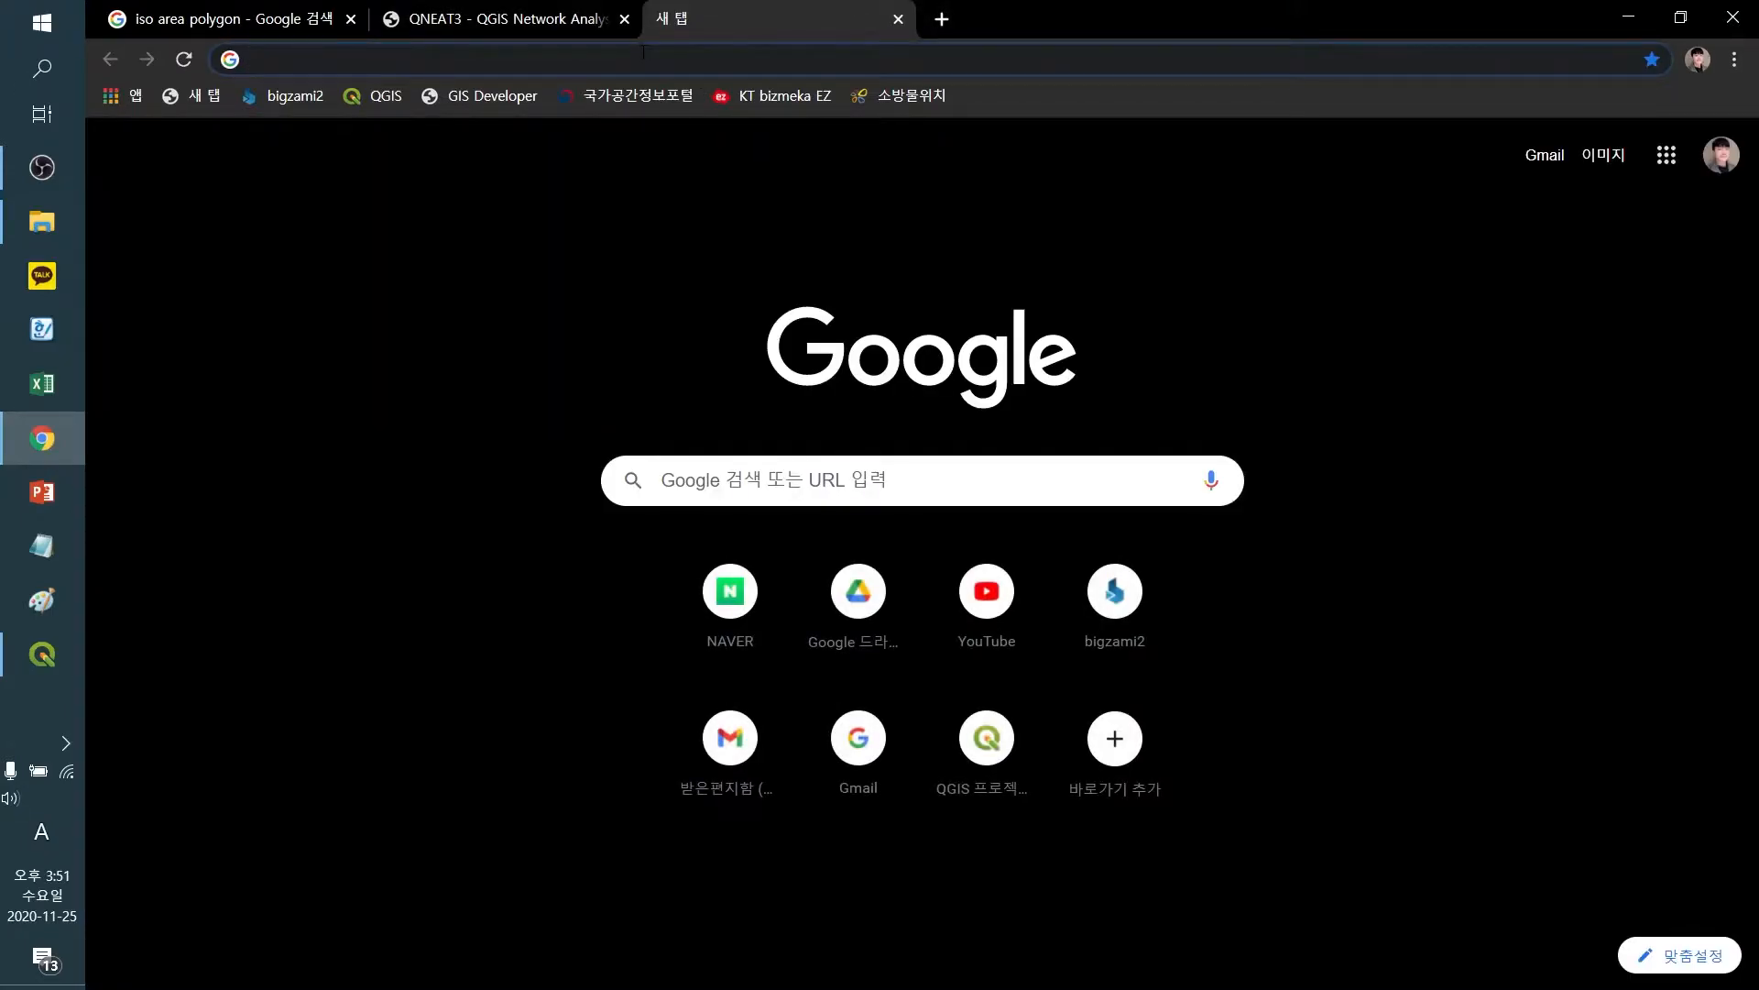
text(ktdb)
key(Return)
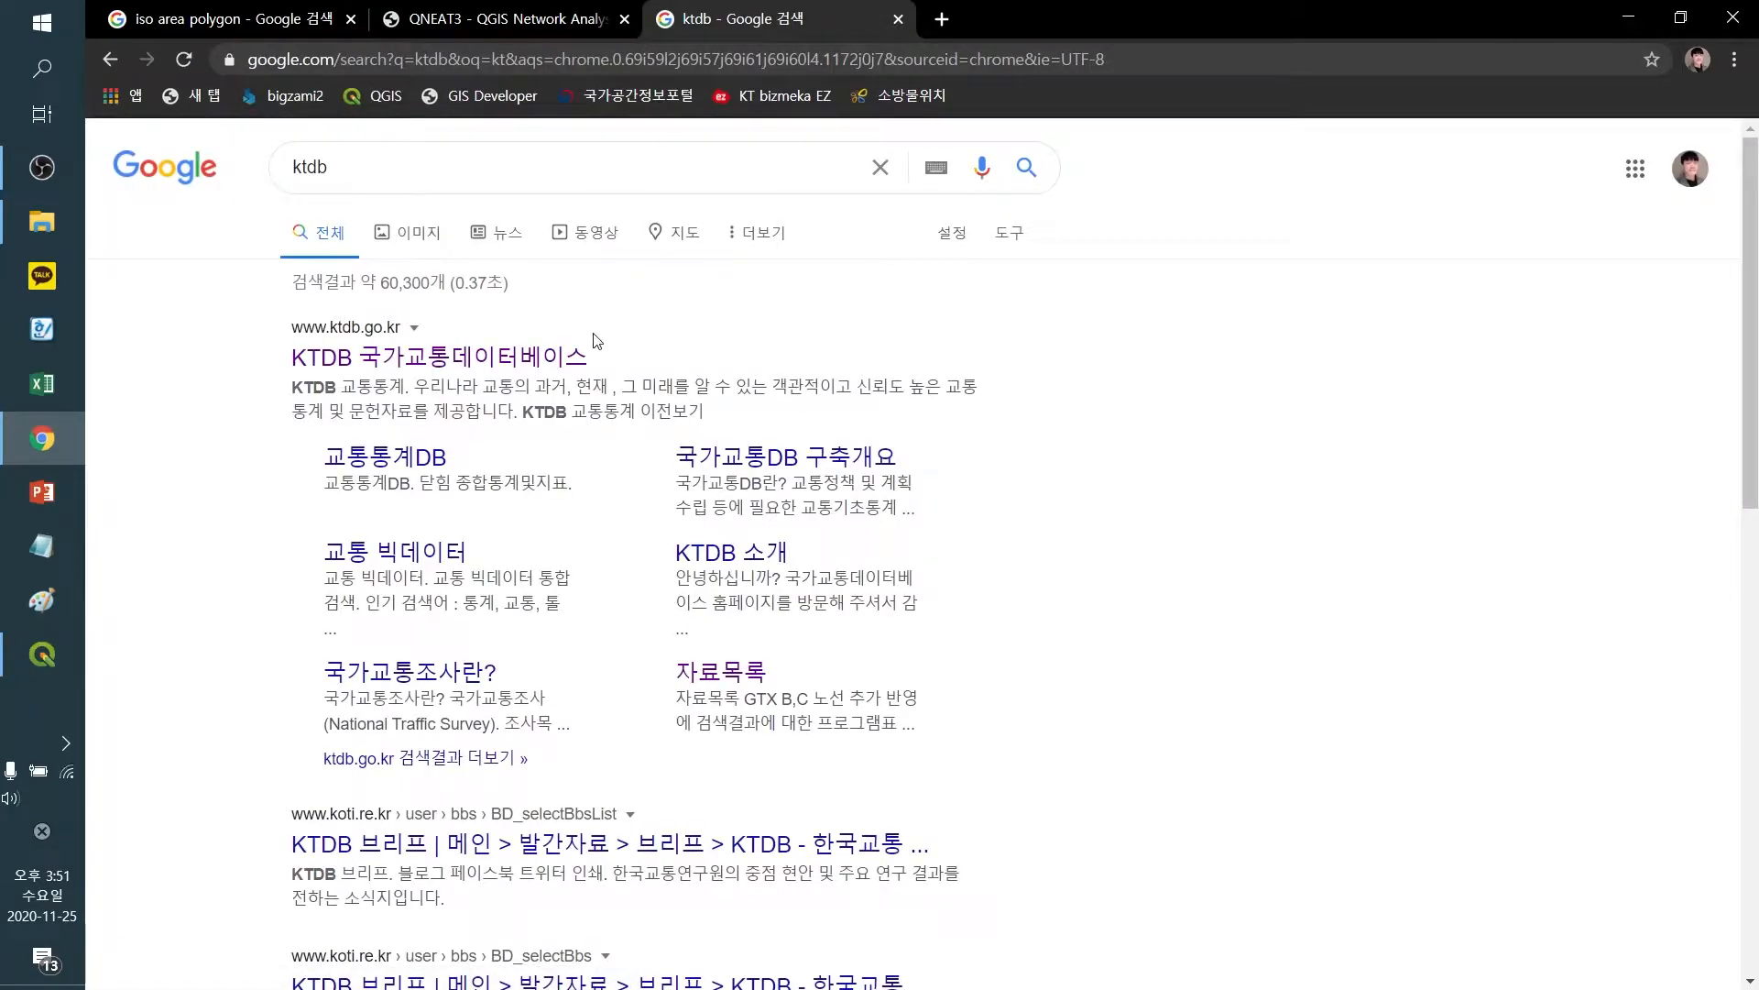
click(536, 355)
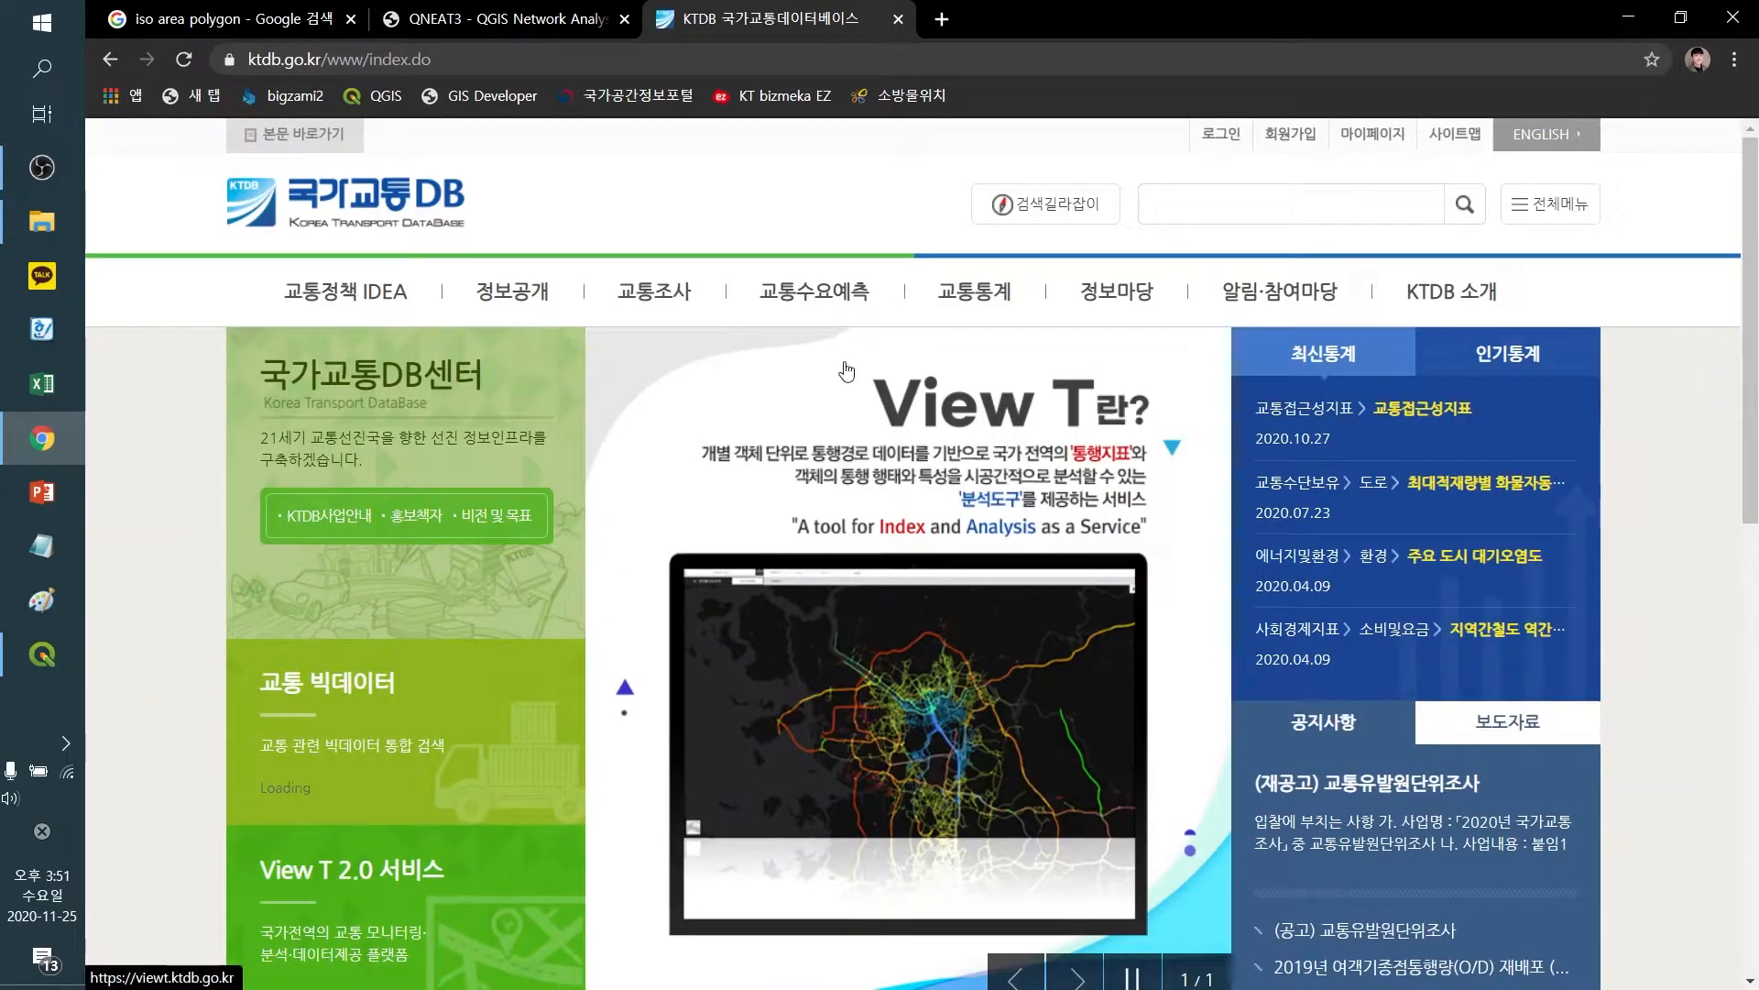
mouse_move(514, 293)
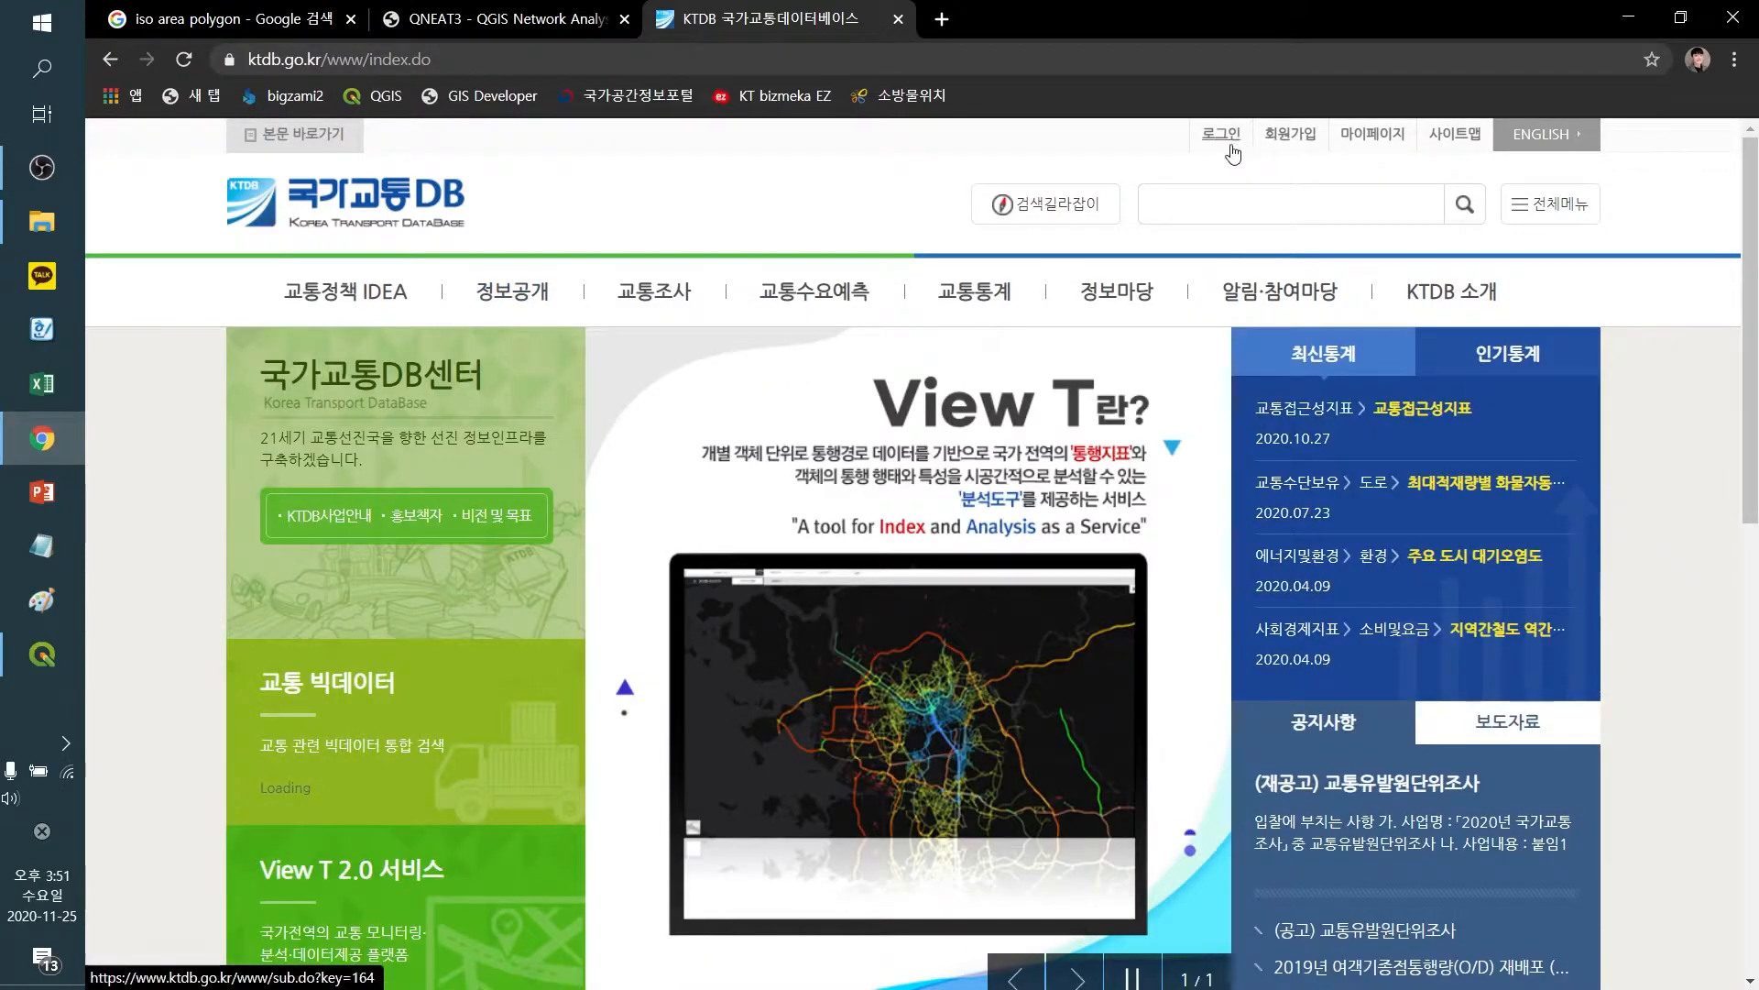
Log in to KTDB and review the approved traffic analysis data request in My Page's request history
click(1230, 147)
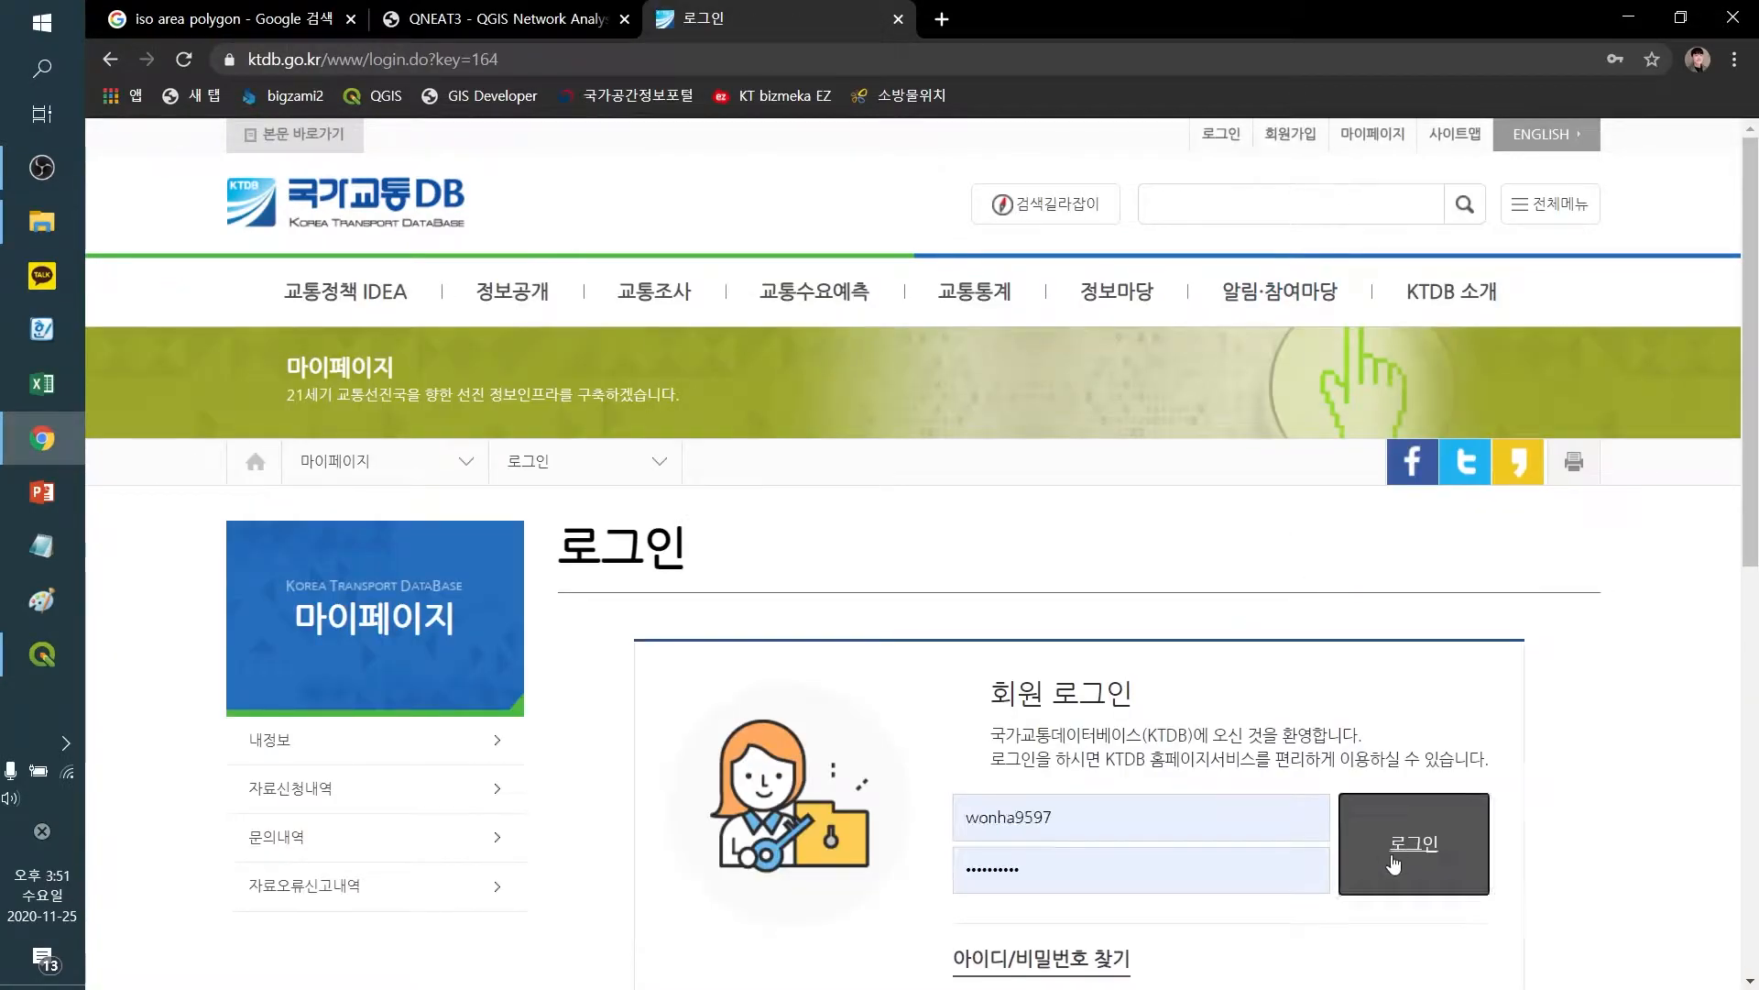
click(1392, 858)
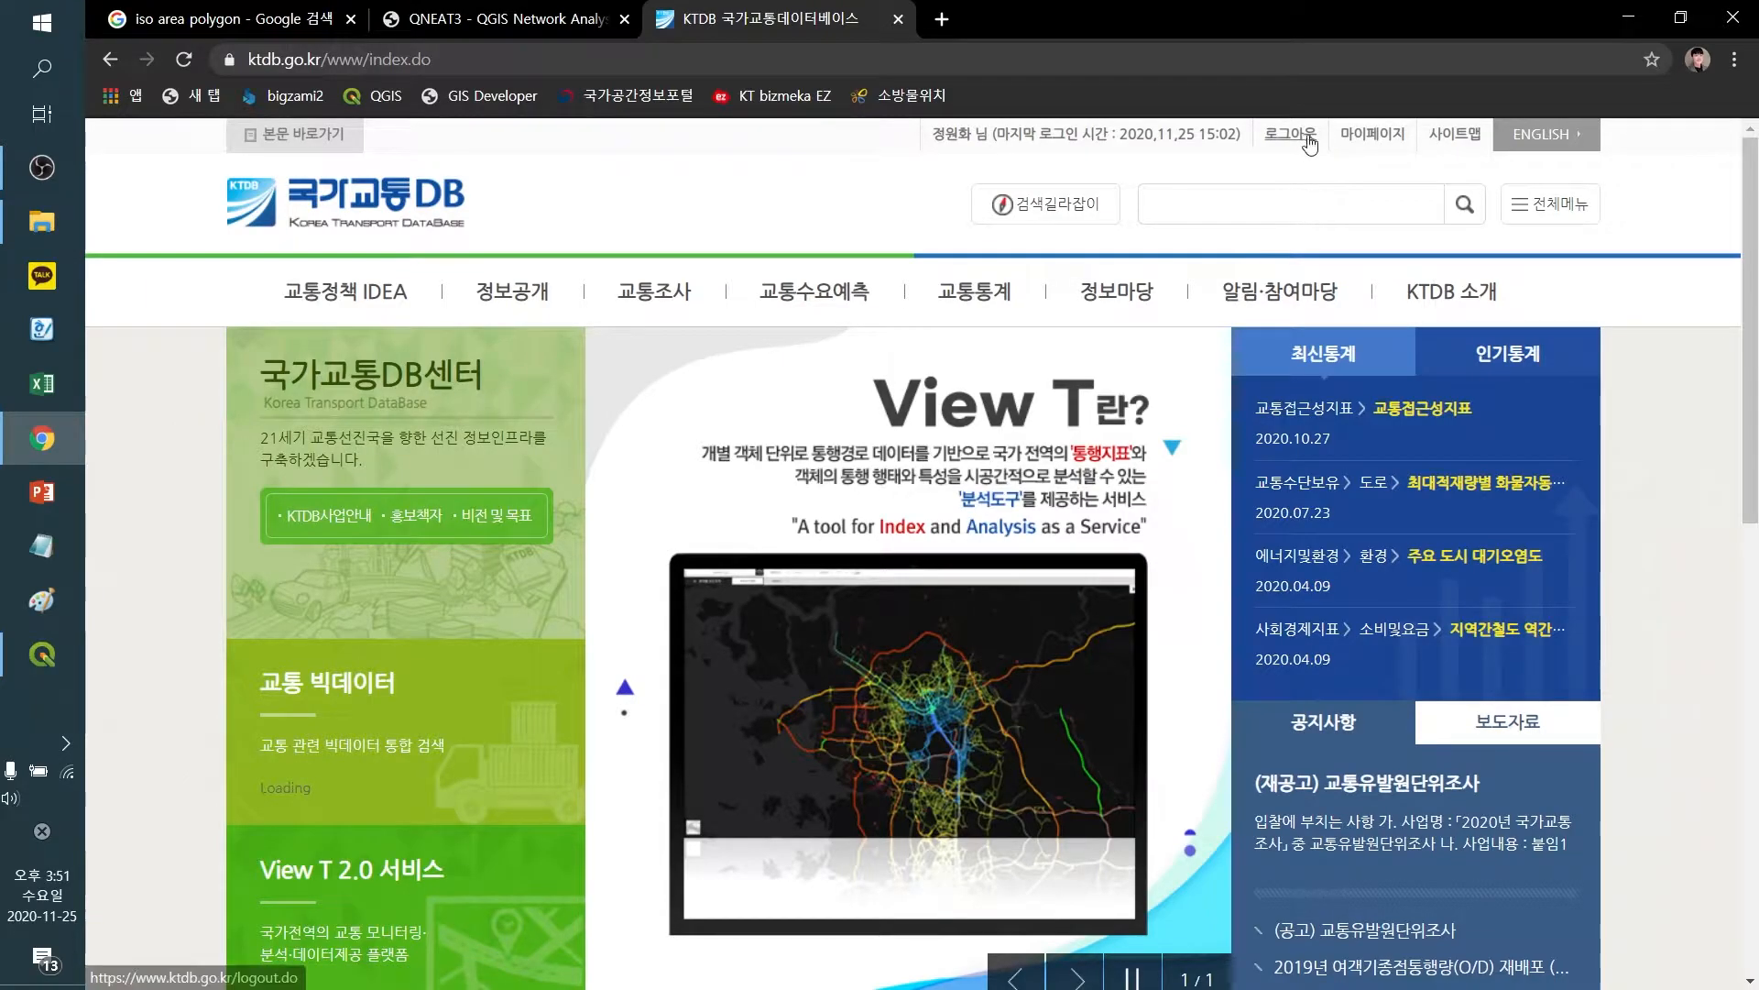
click(1372, 133)
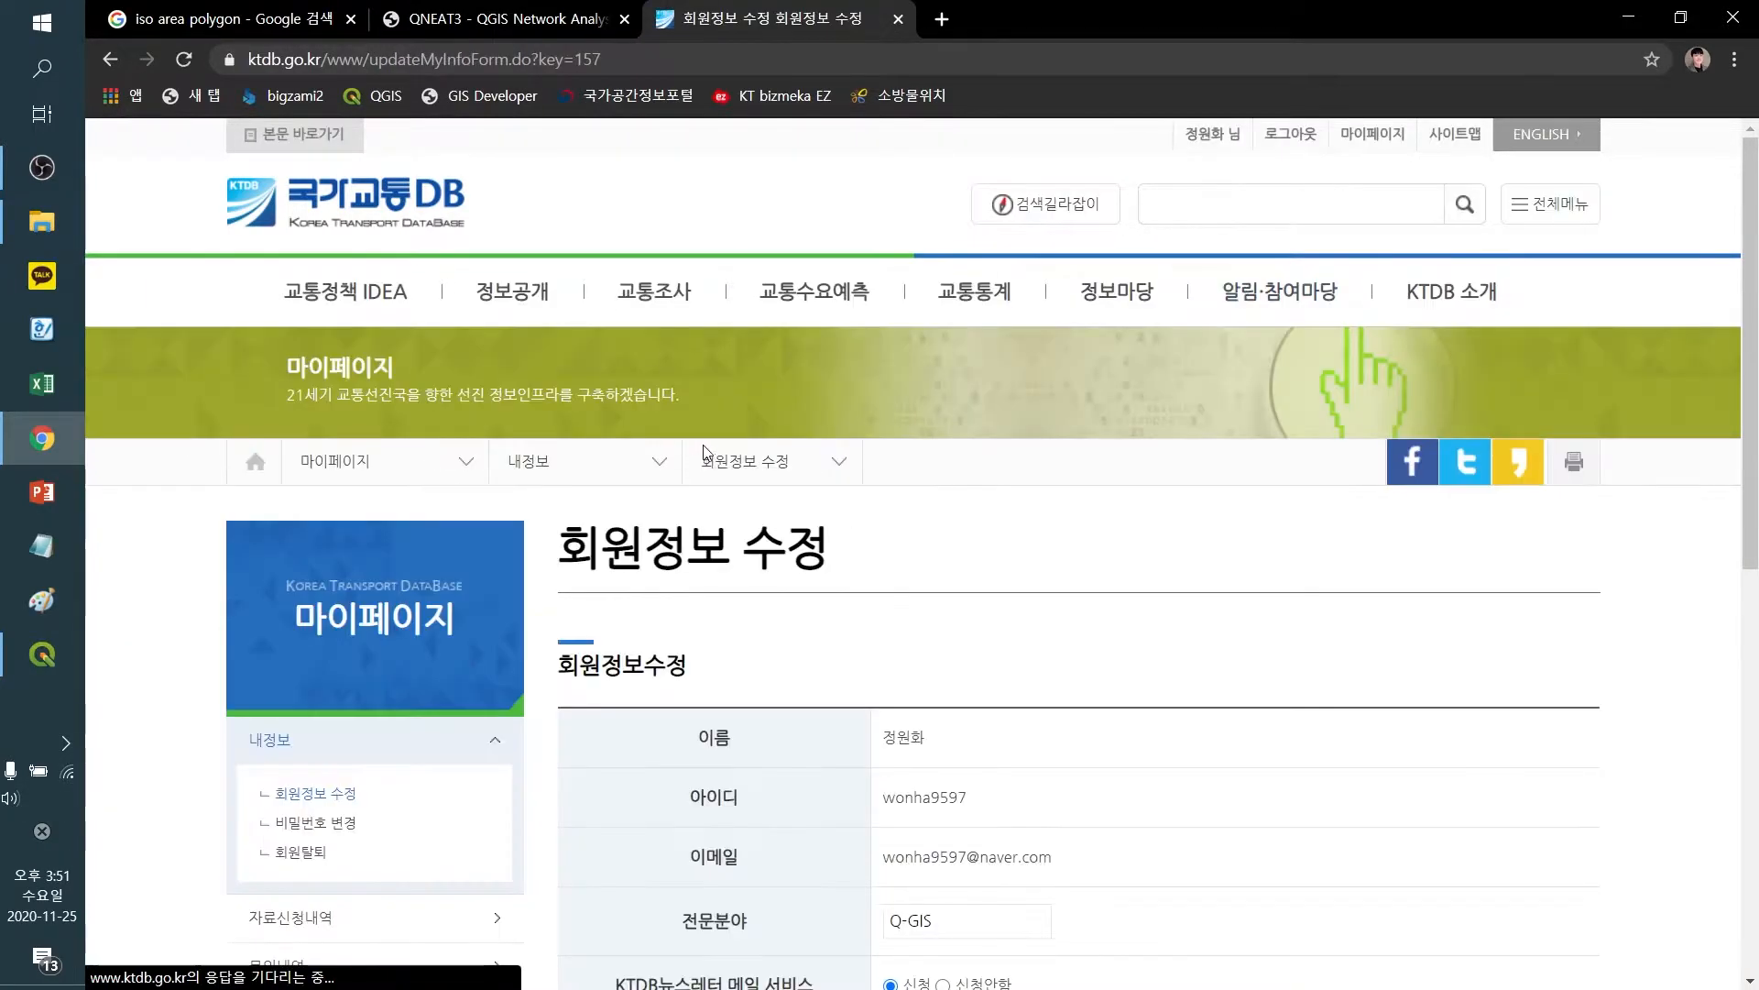
scroll(448, 642, down, 3)
click(327, 702)
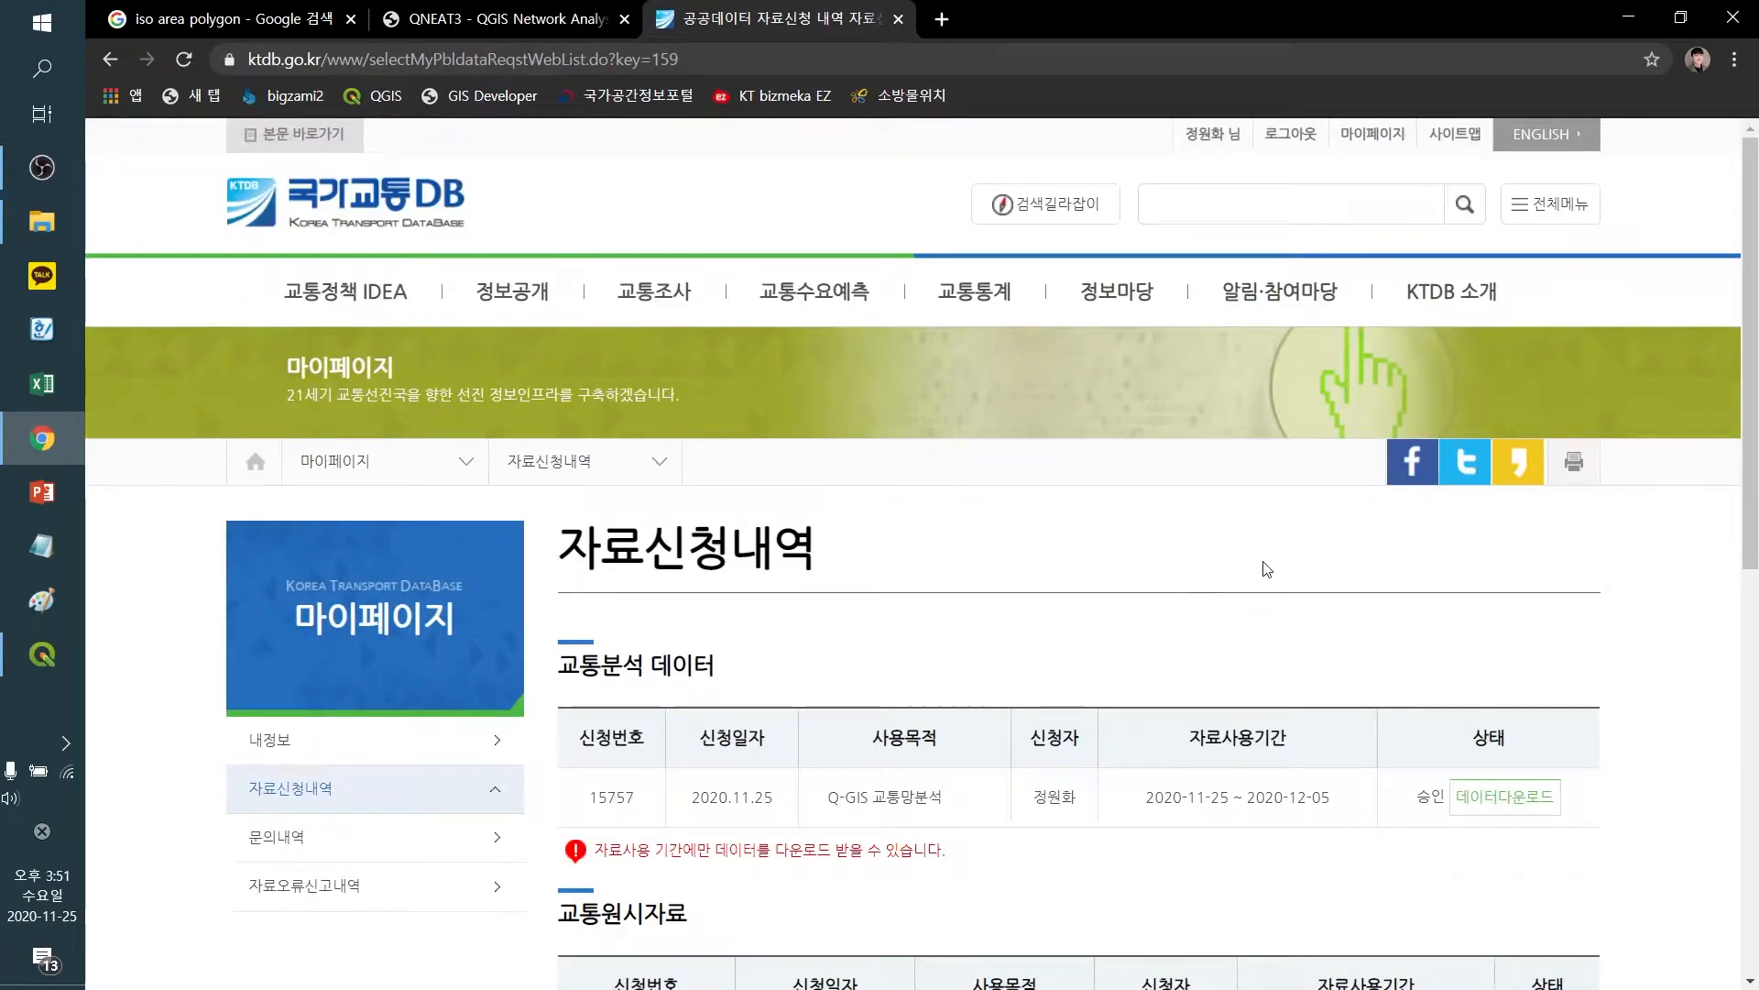
scroll(1273, 564, down, 1)
drag(828, 694, 949, 693)
click(962, 694)
scroll(1133, 549, down, 2)
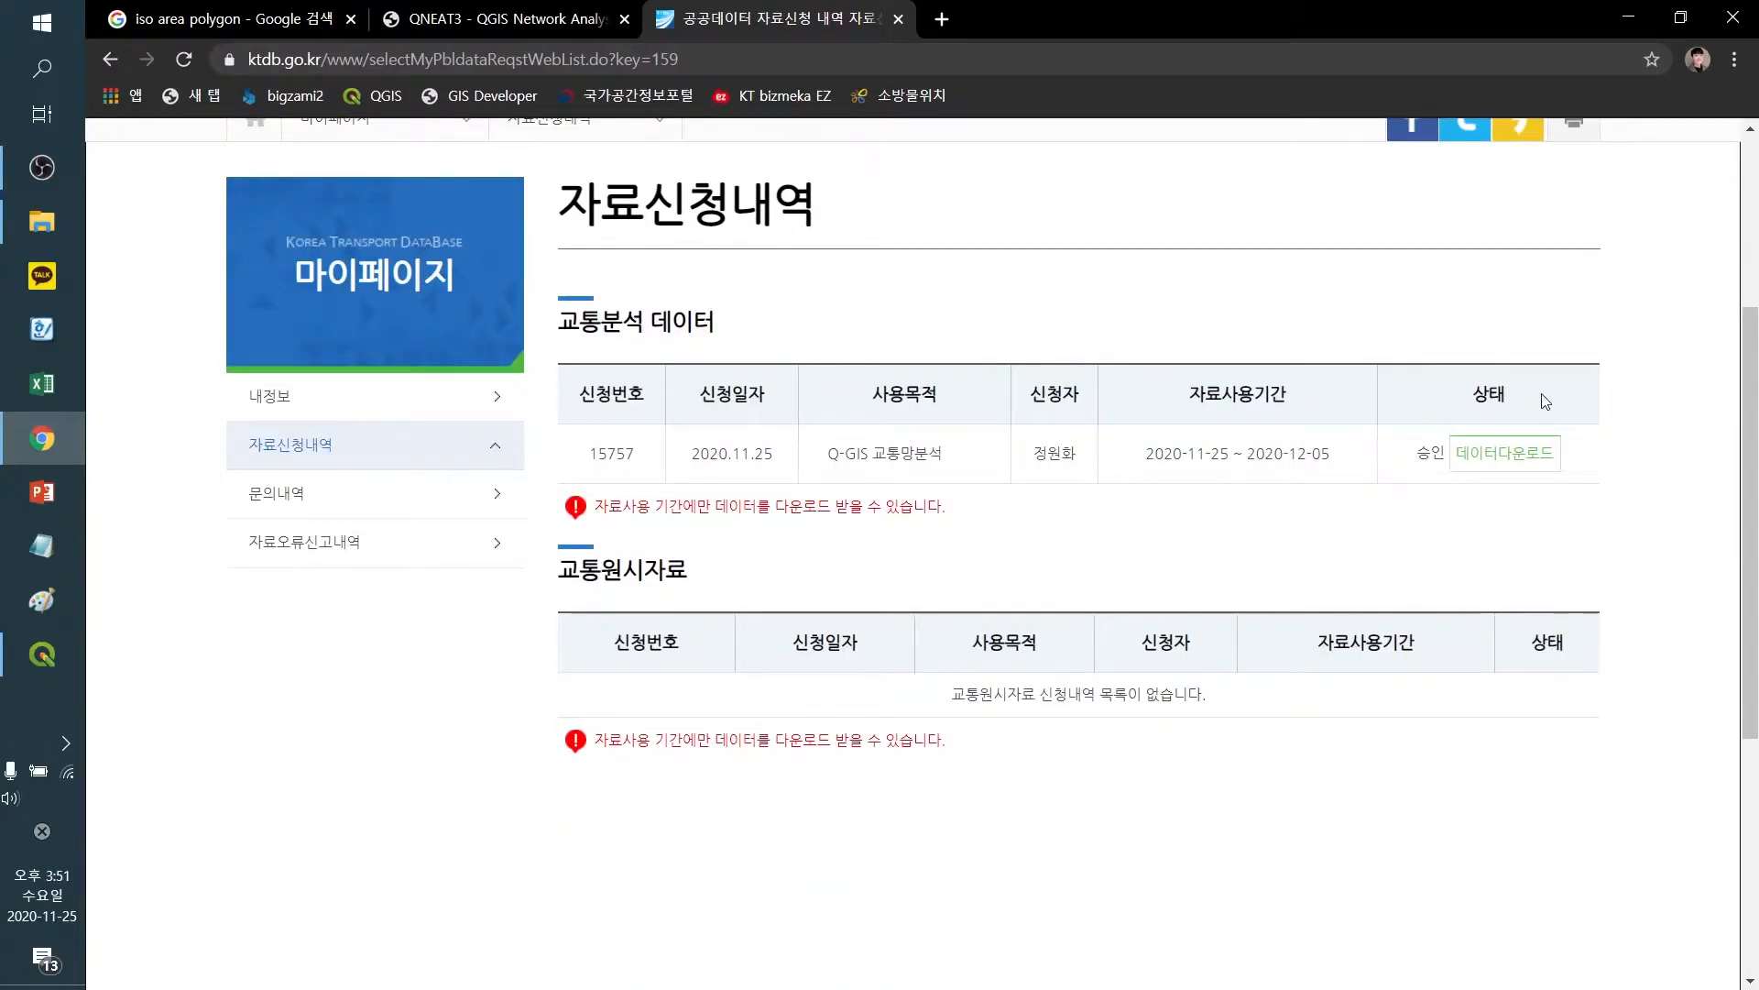
Open the Downloads folder, select the 2019 road network ZIP file and minimize the window
click(39, 231)
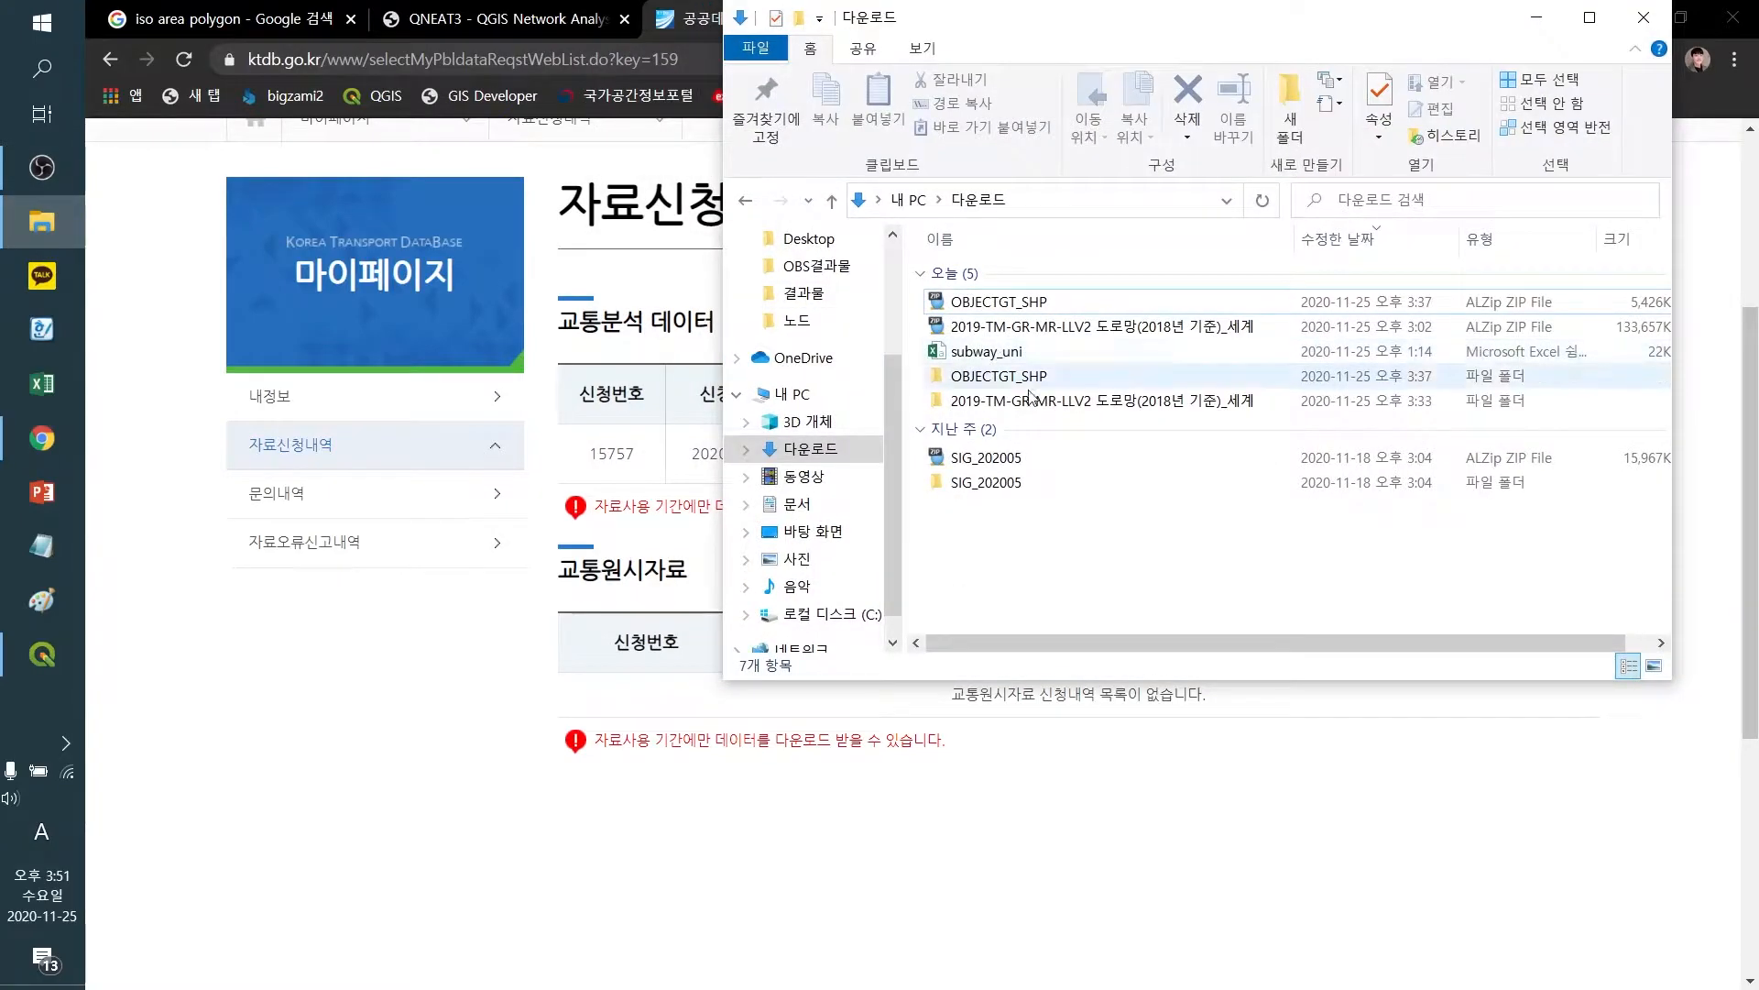
click(1077, 332)
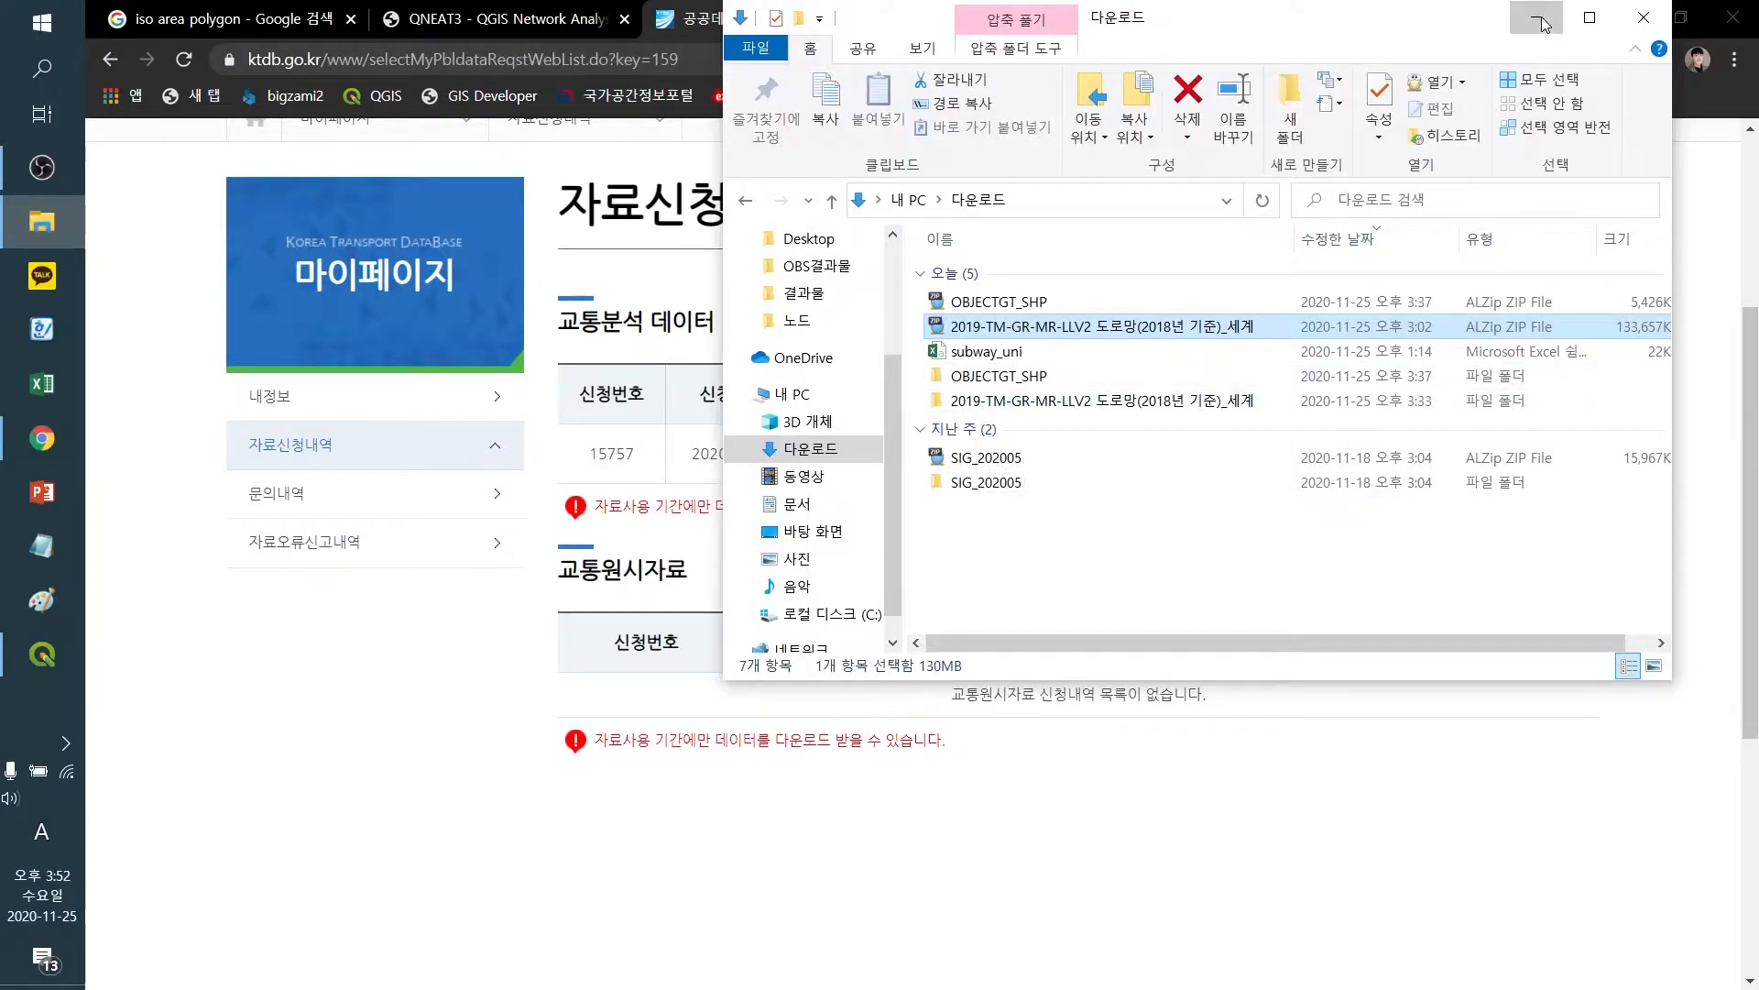
click(535, 41)
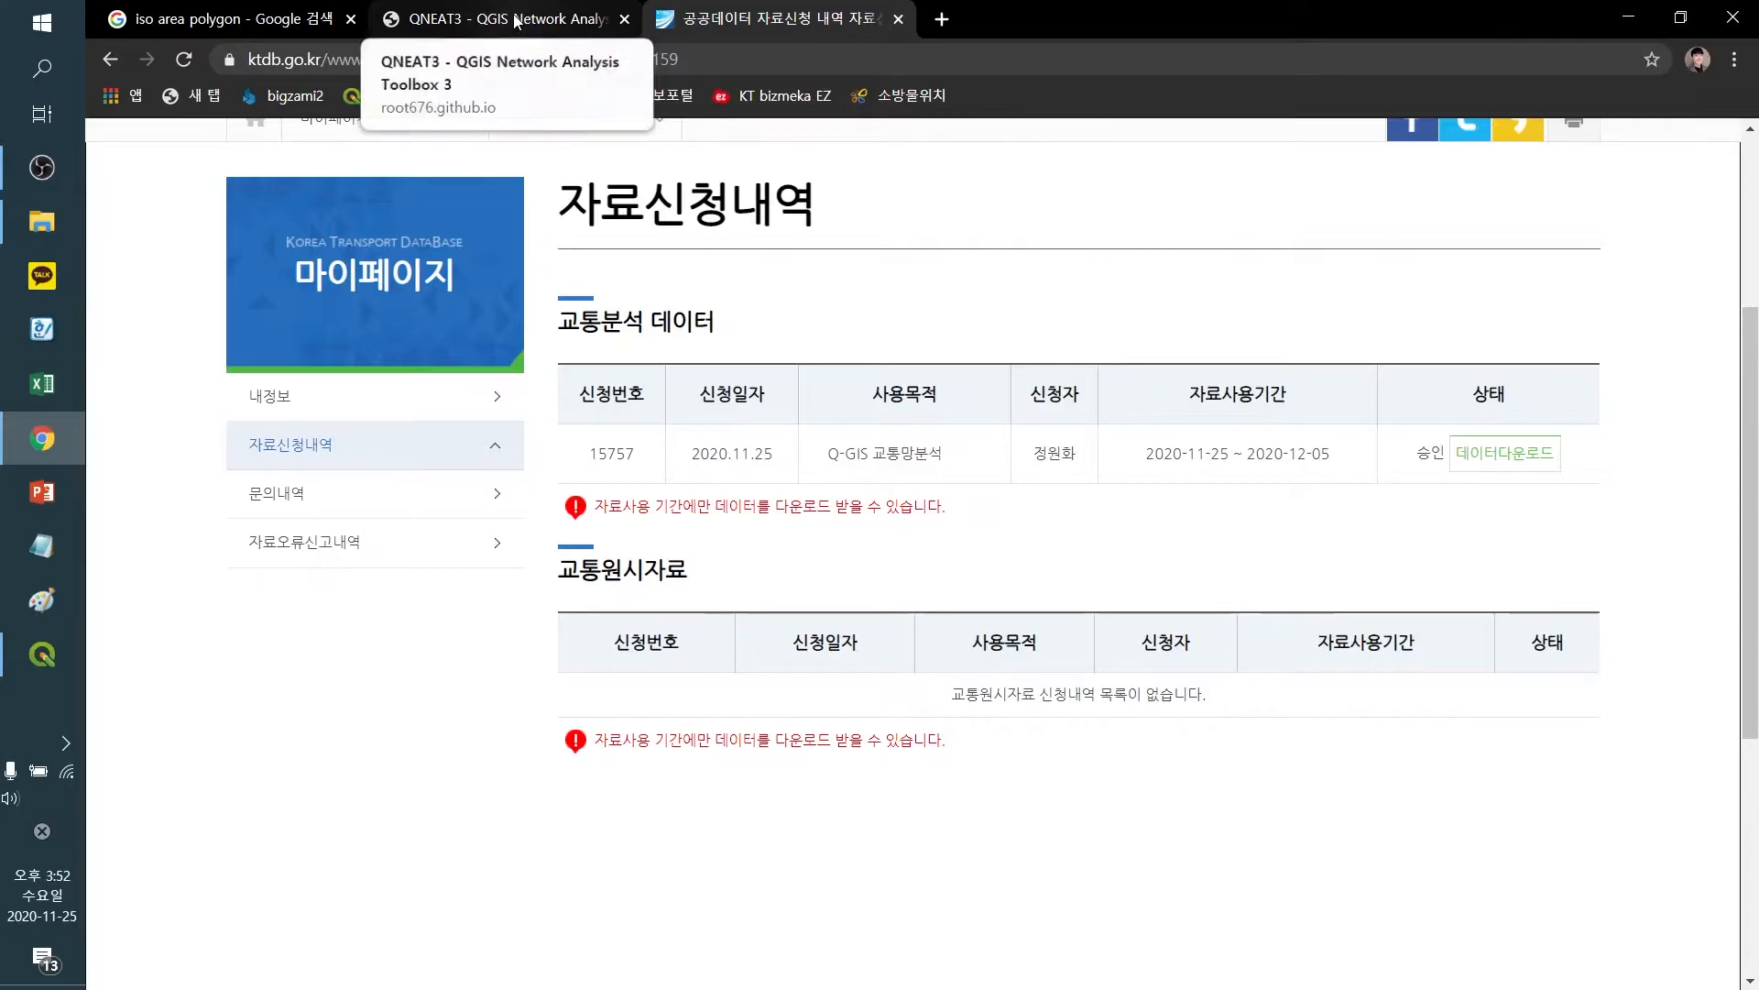
Search for 서울 안전센터 in a new tab and open the Seoul fire-target location dataset page
click(516, 20)
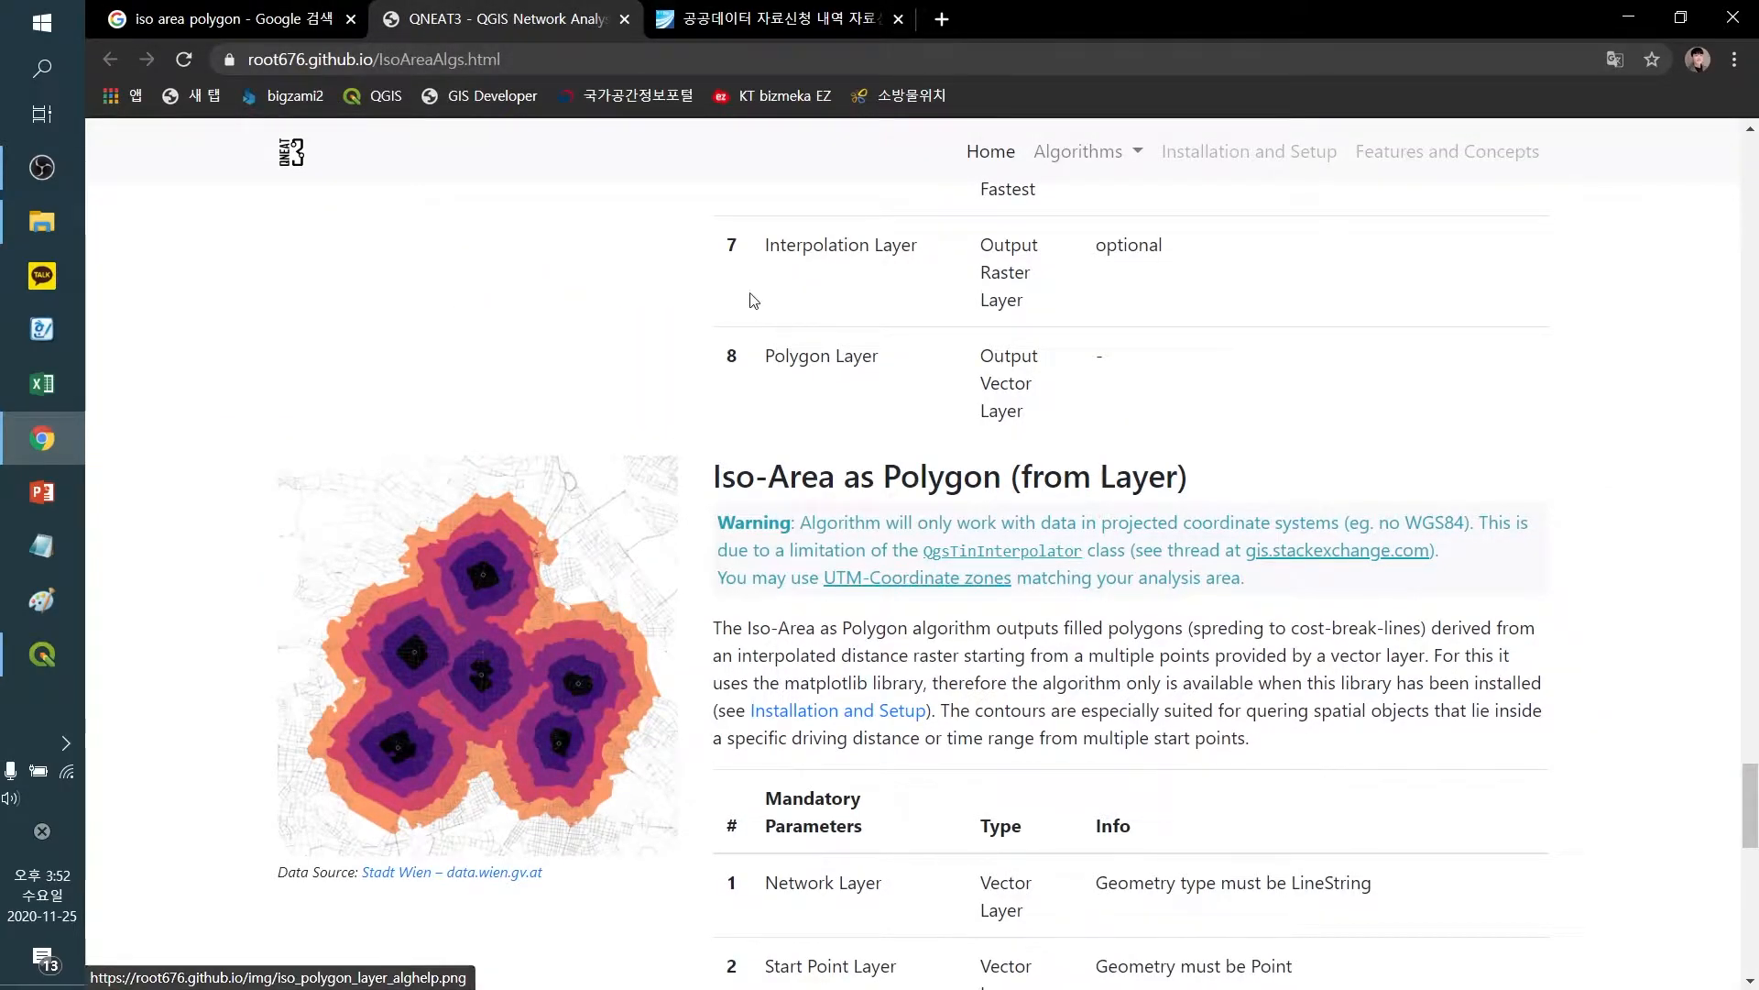
click(947, 25)
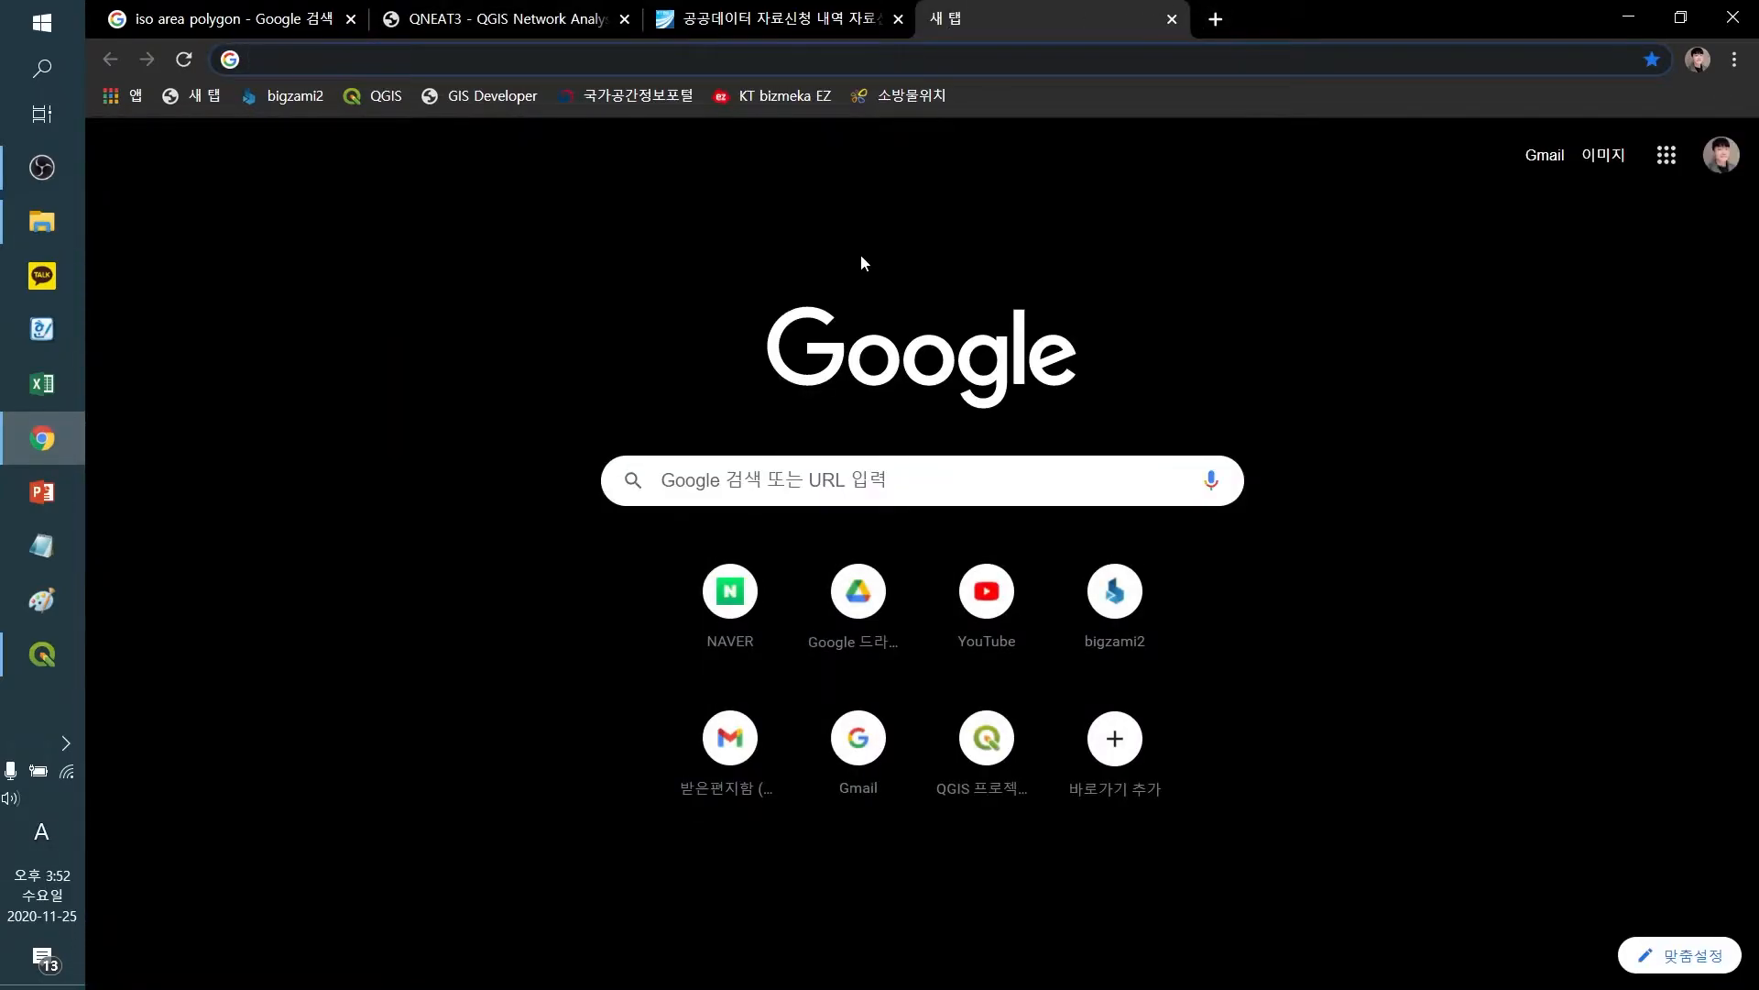
text(서울)
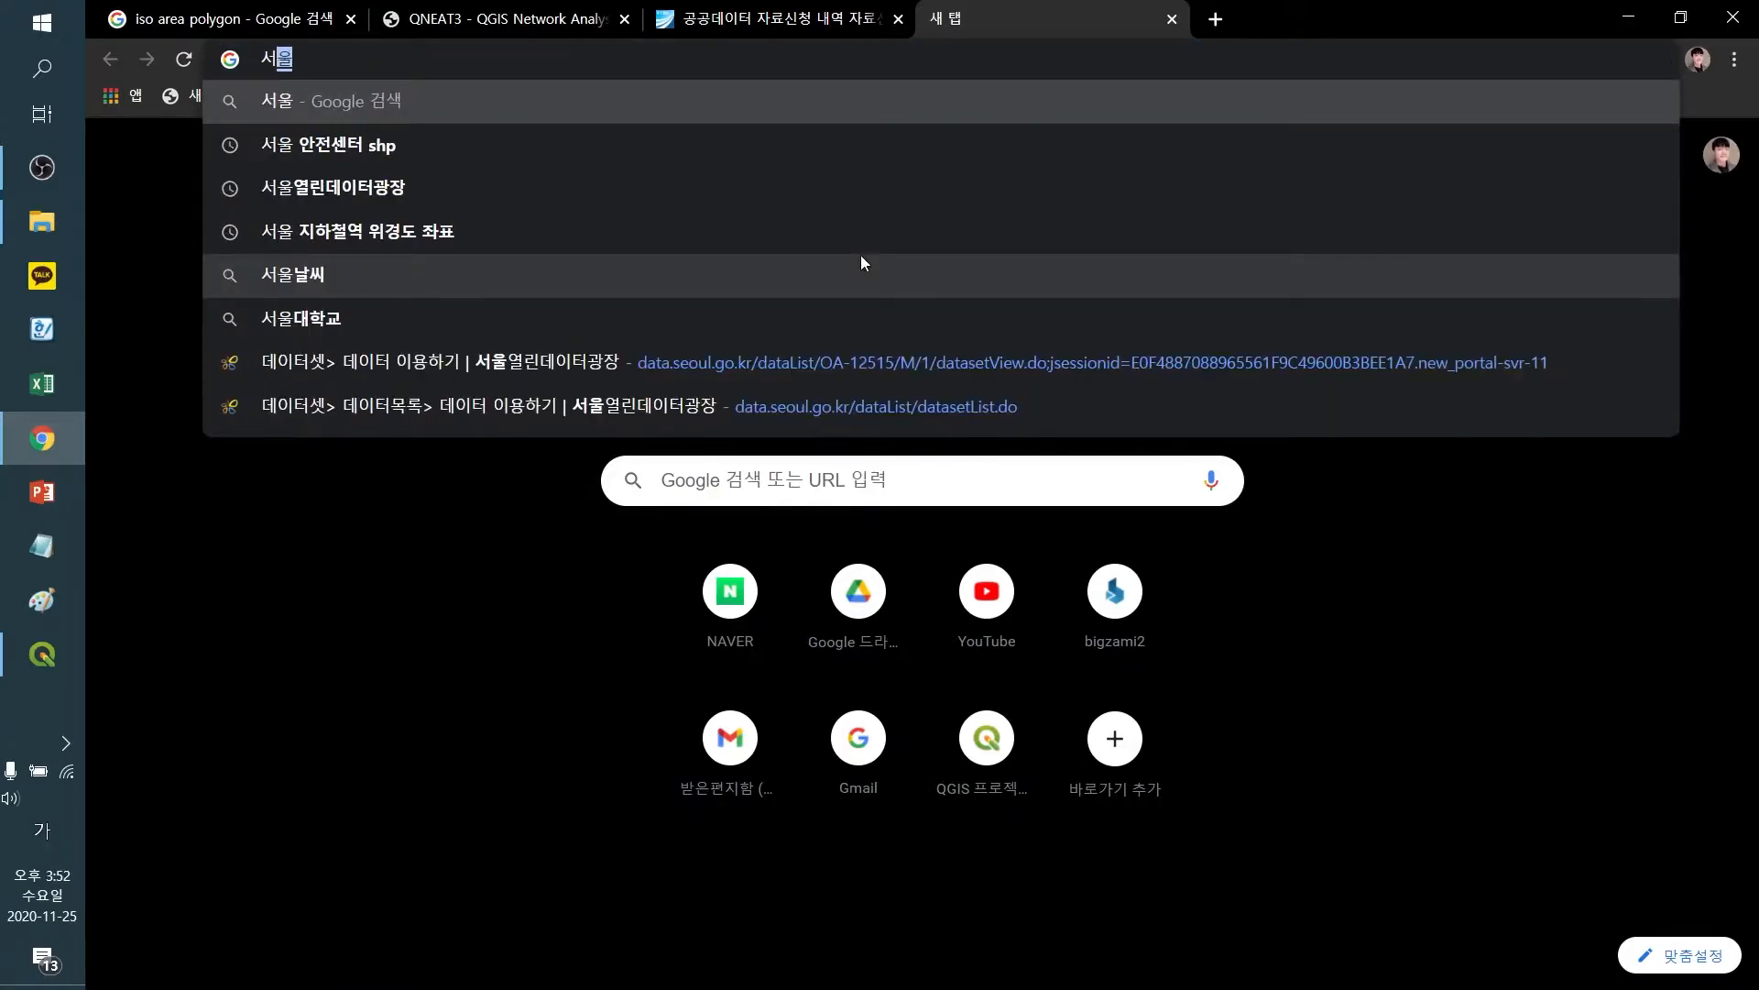
text( 안전ㅅ)
text(센터)
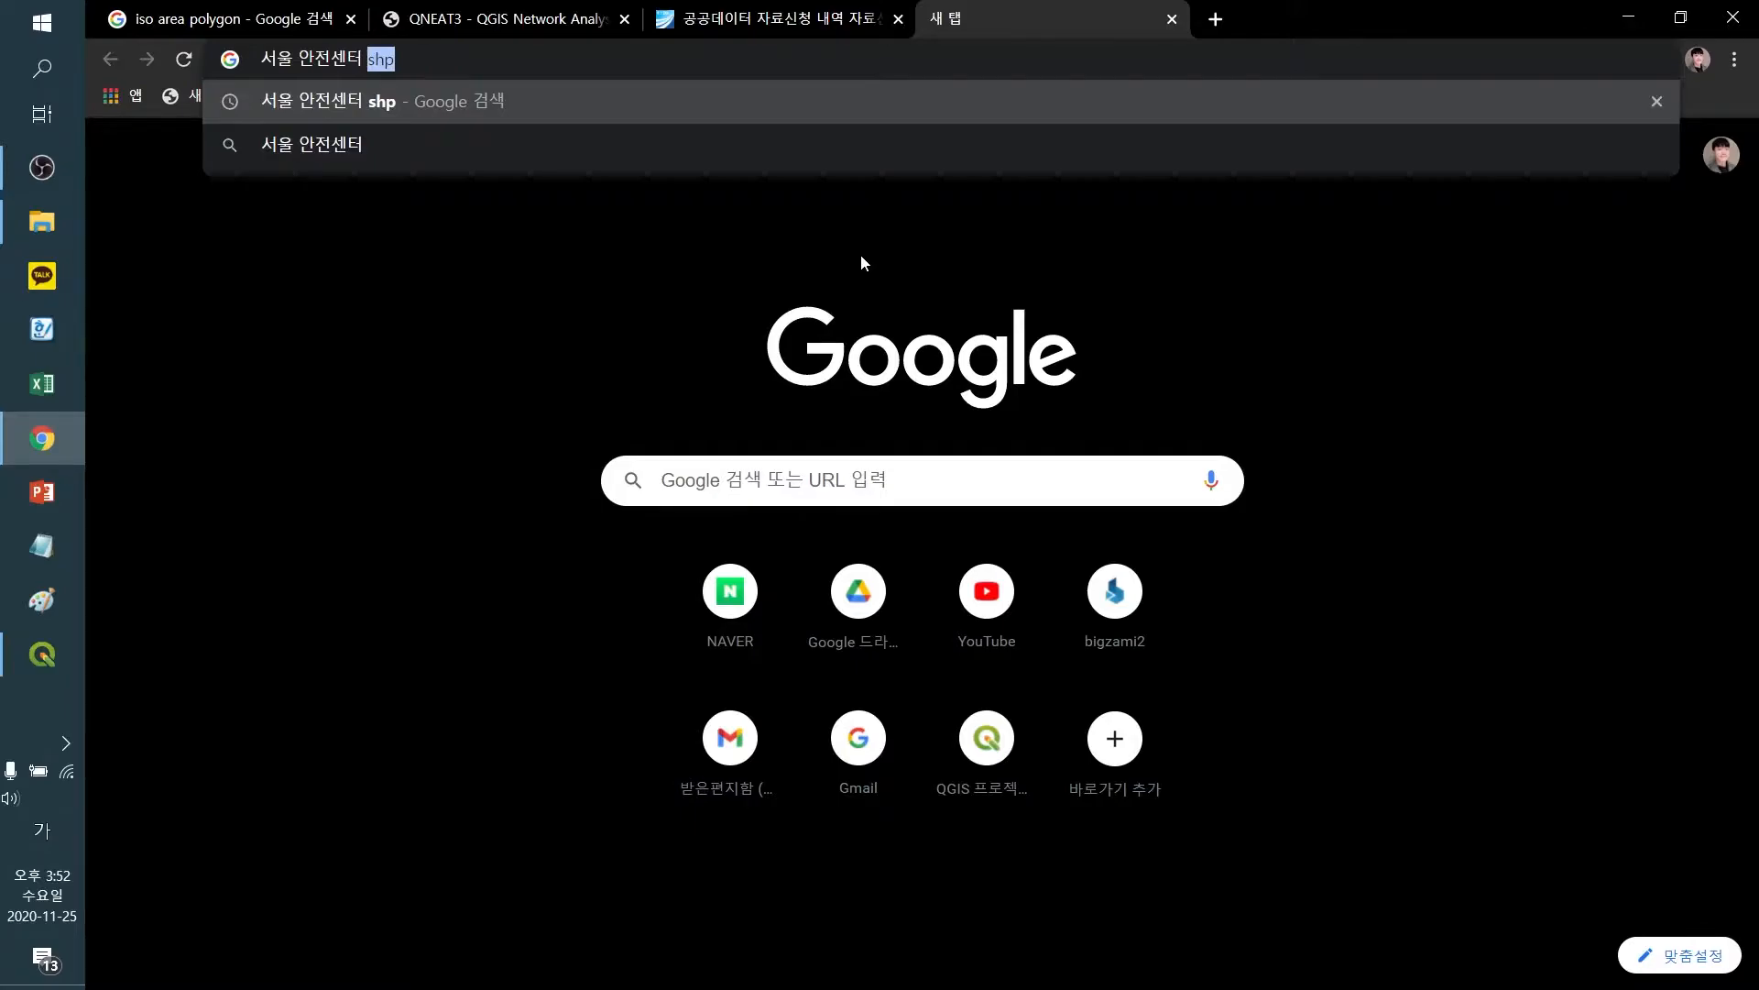
key(Return)
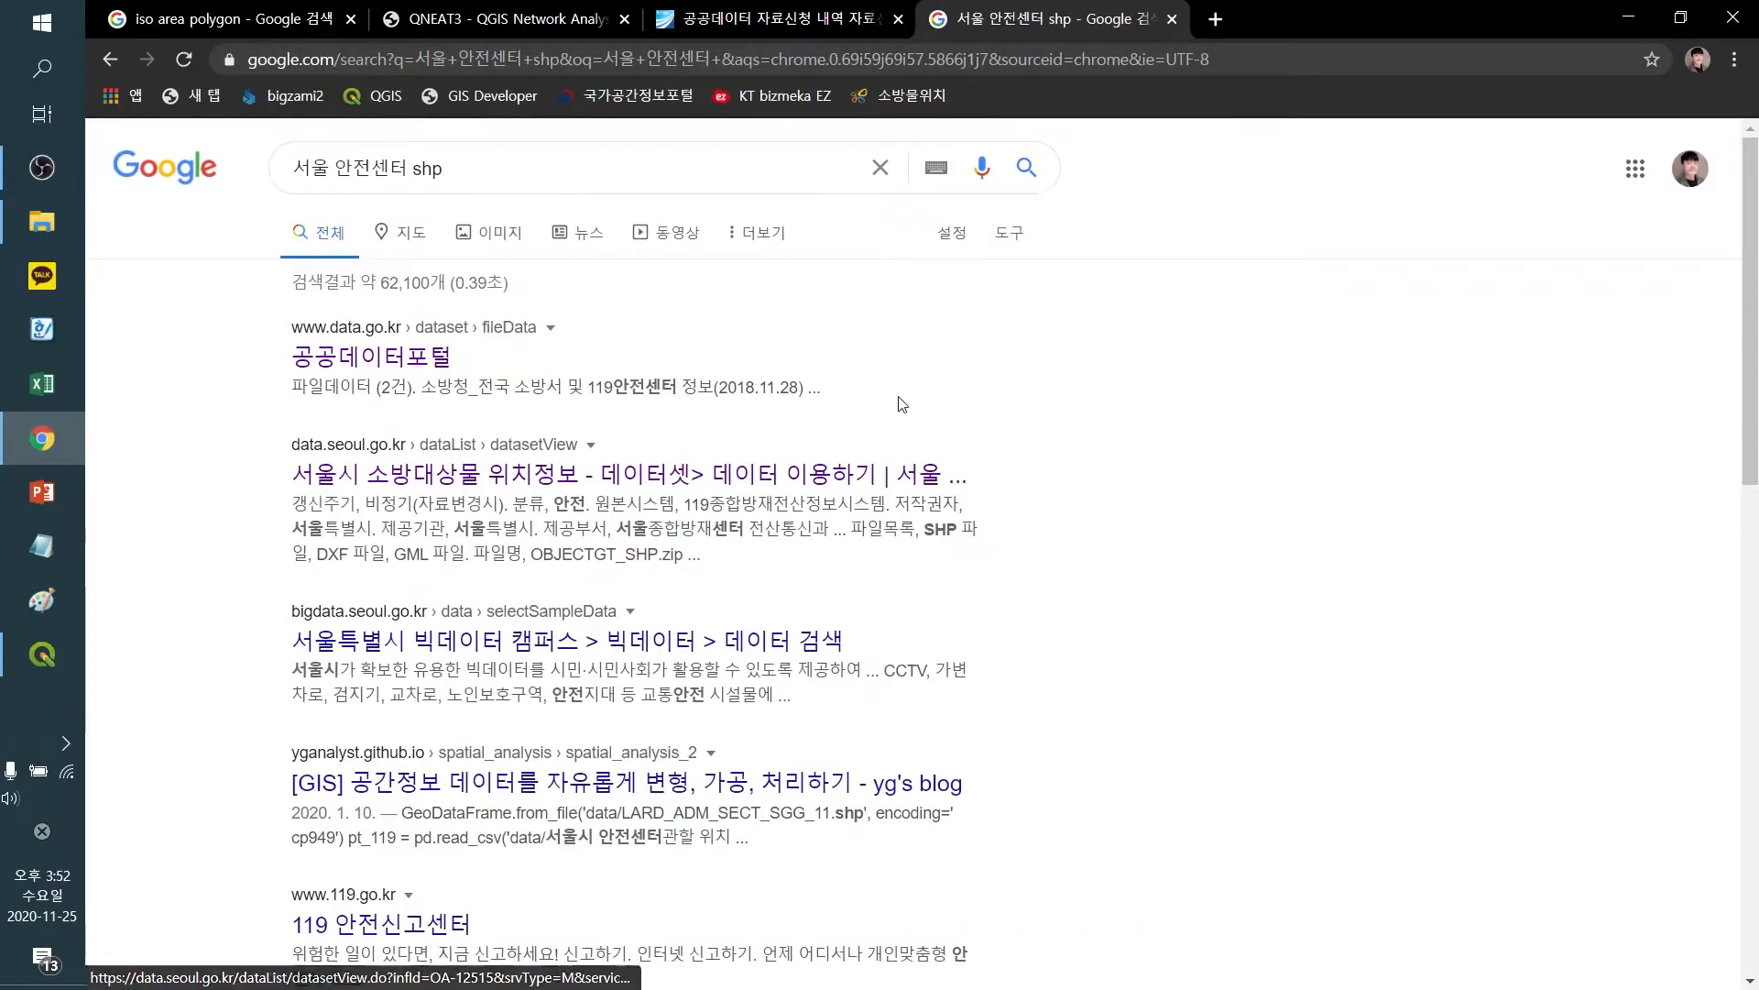
click(493, 486)
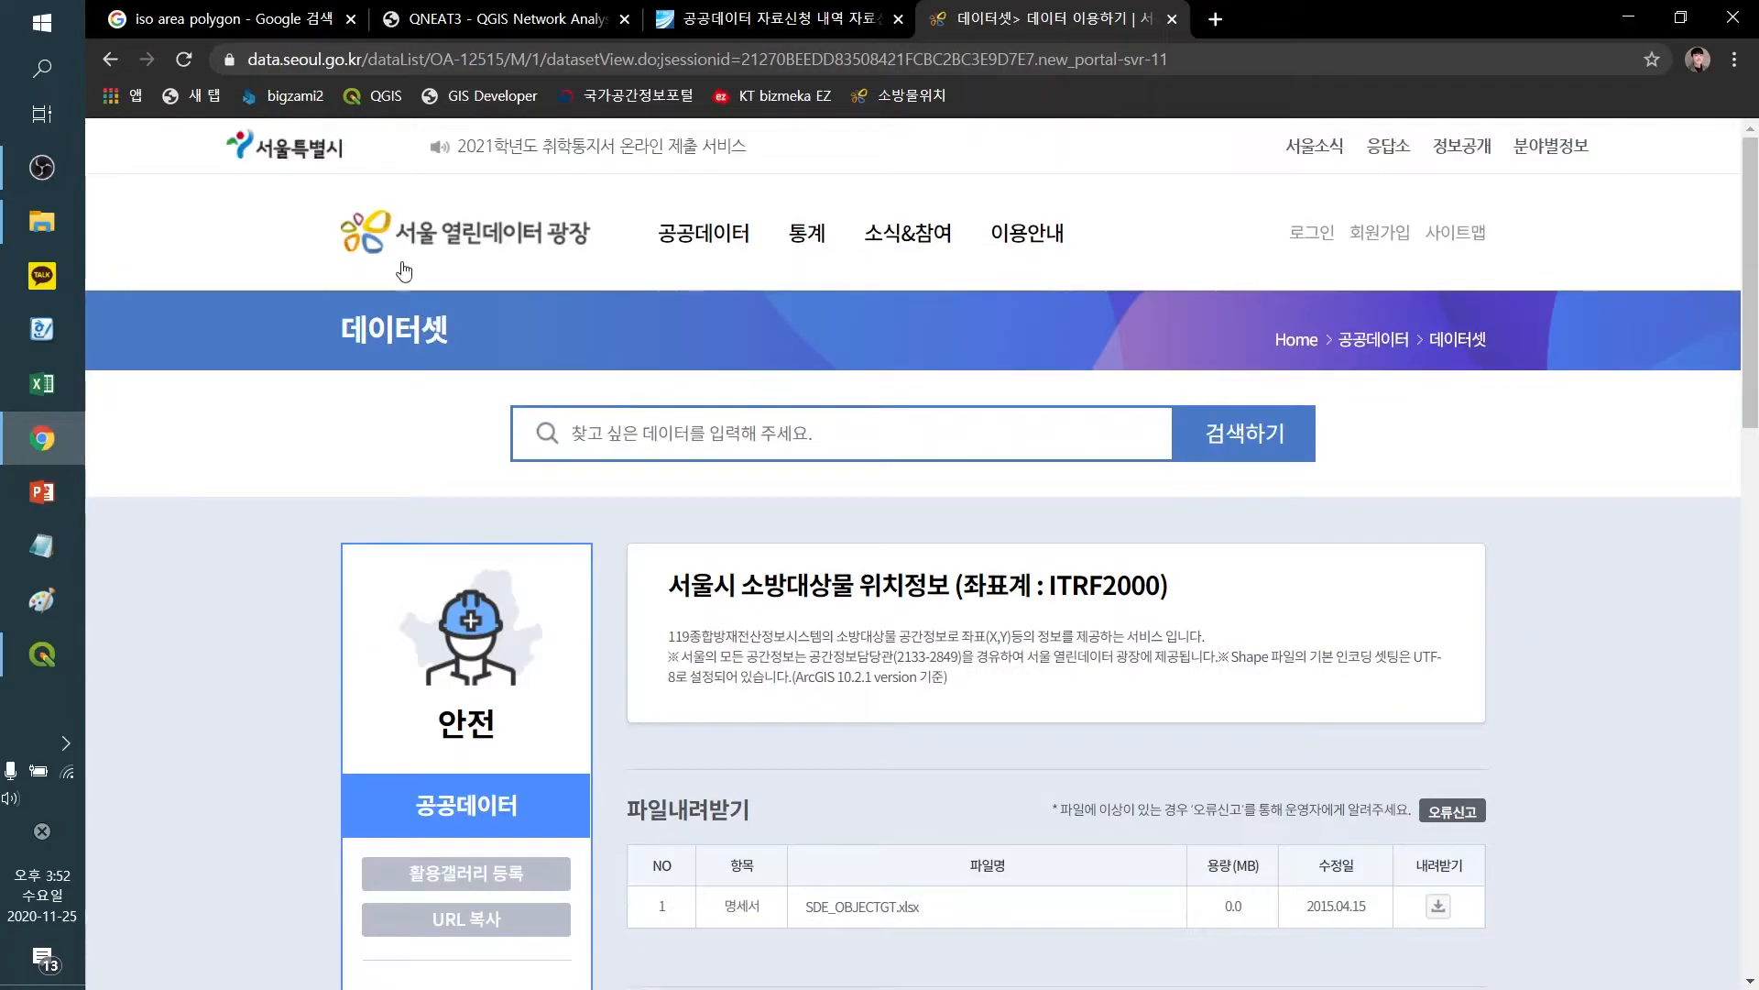
Examine the Seoul fire-target location dataset page, including its description, data information and downloadable SHP file list
scroll(971, 446, down, 4)
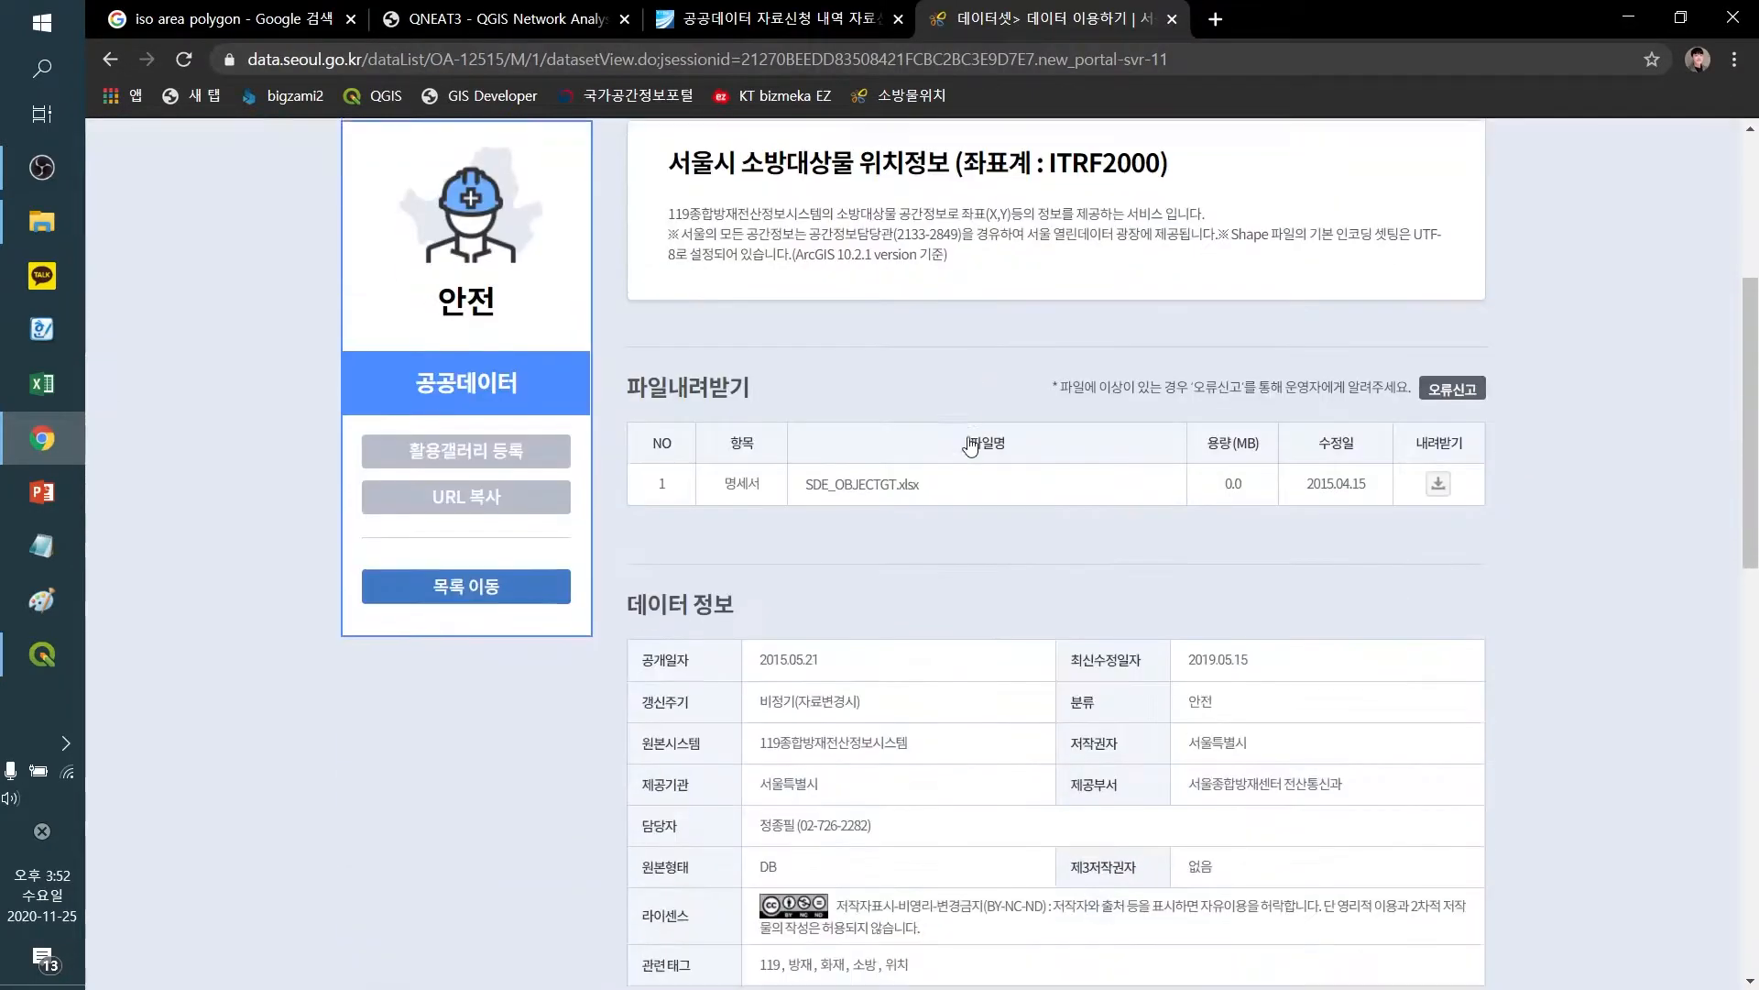
scroll(971, 446, down, 5)
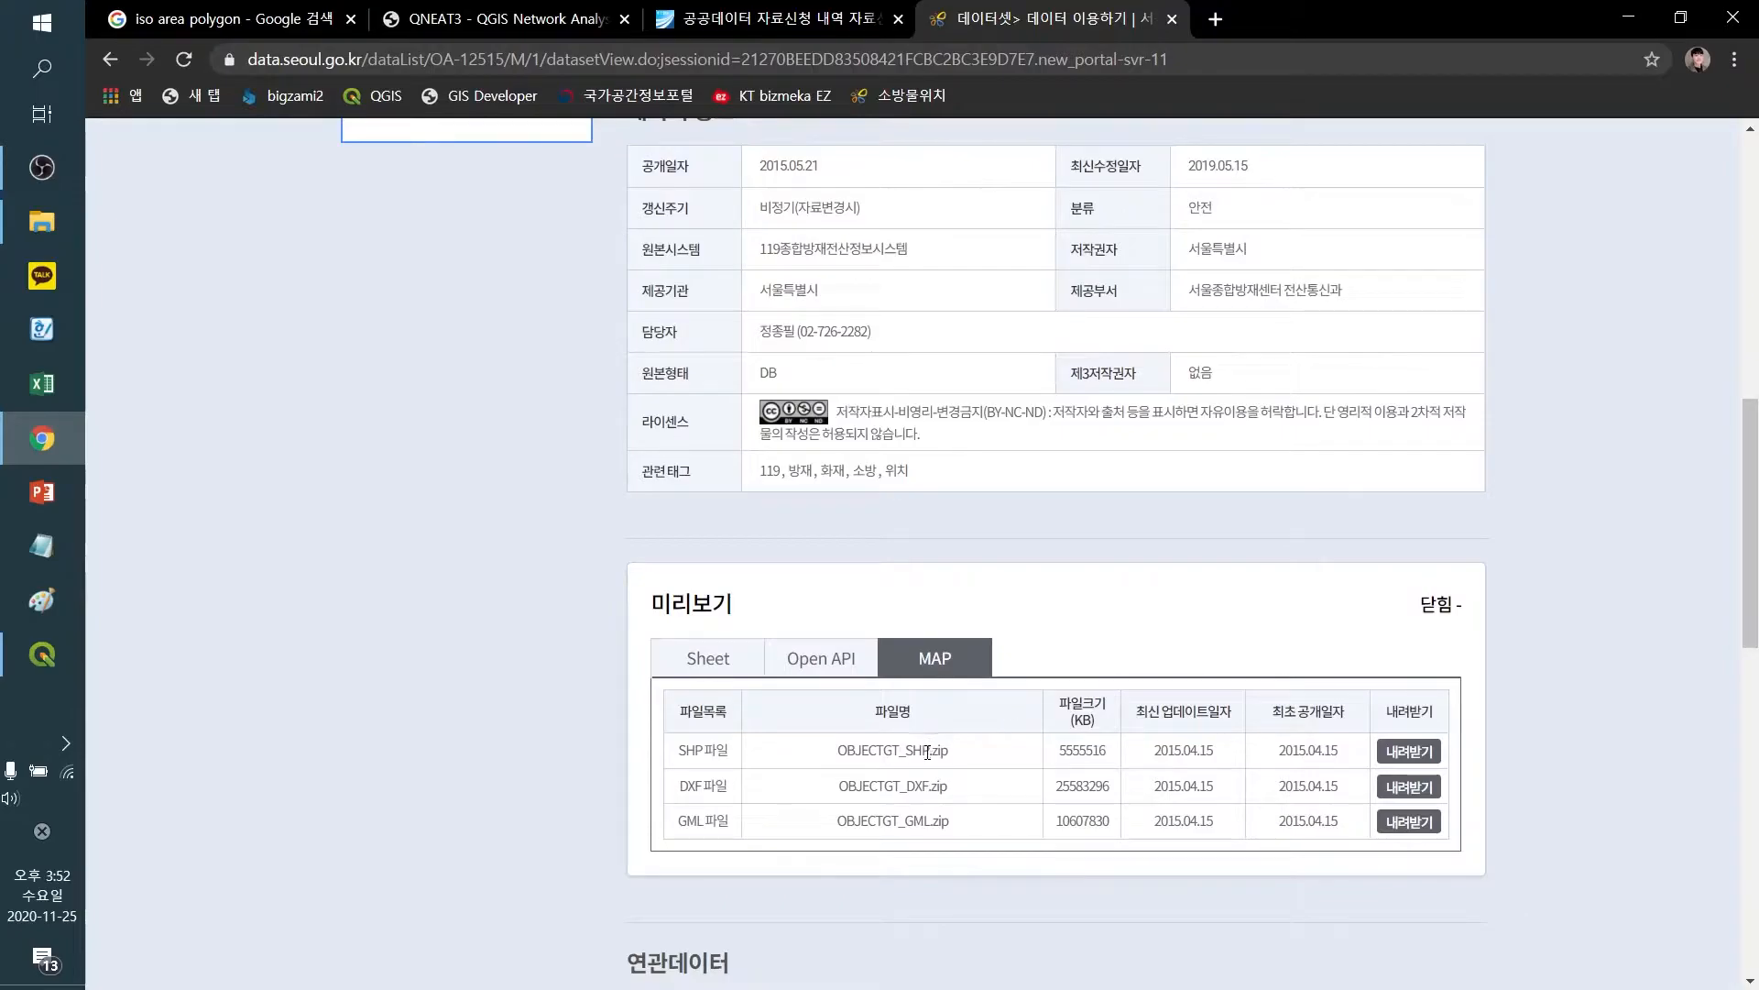
drag(929, 749, 832, 749)
click(838, 747)
scroll(850, 740, up, 7)
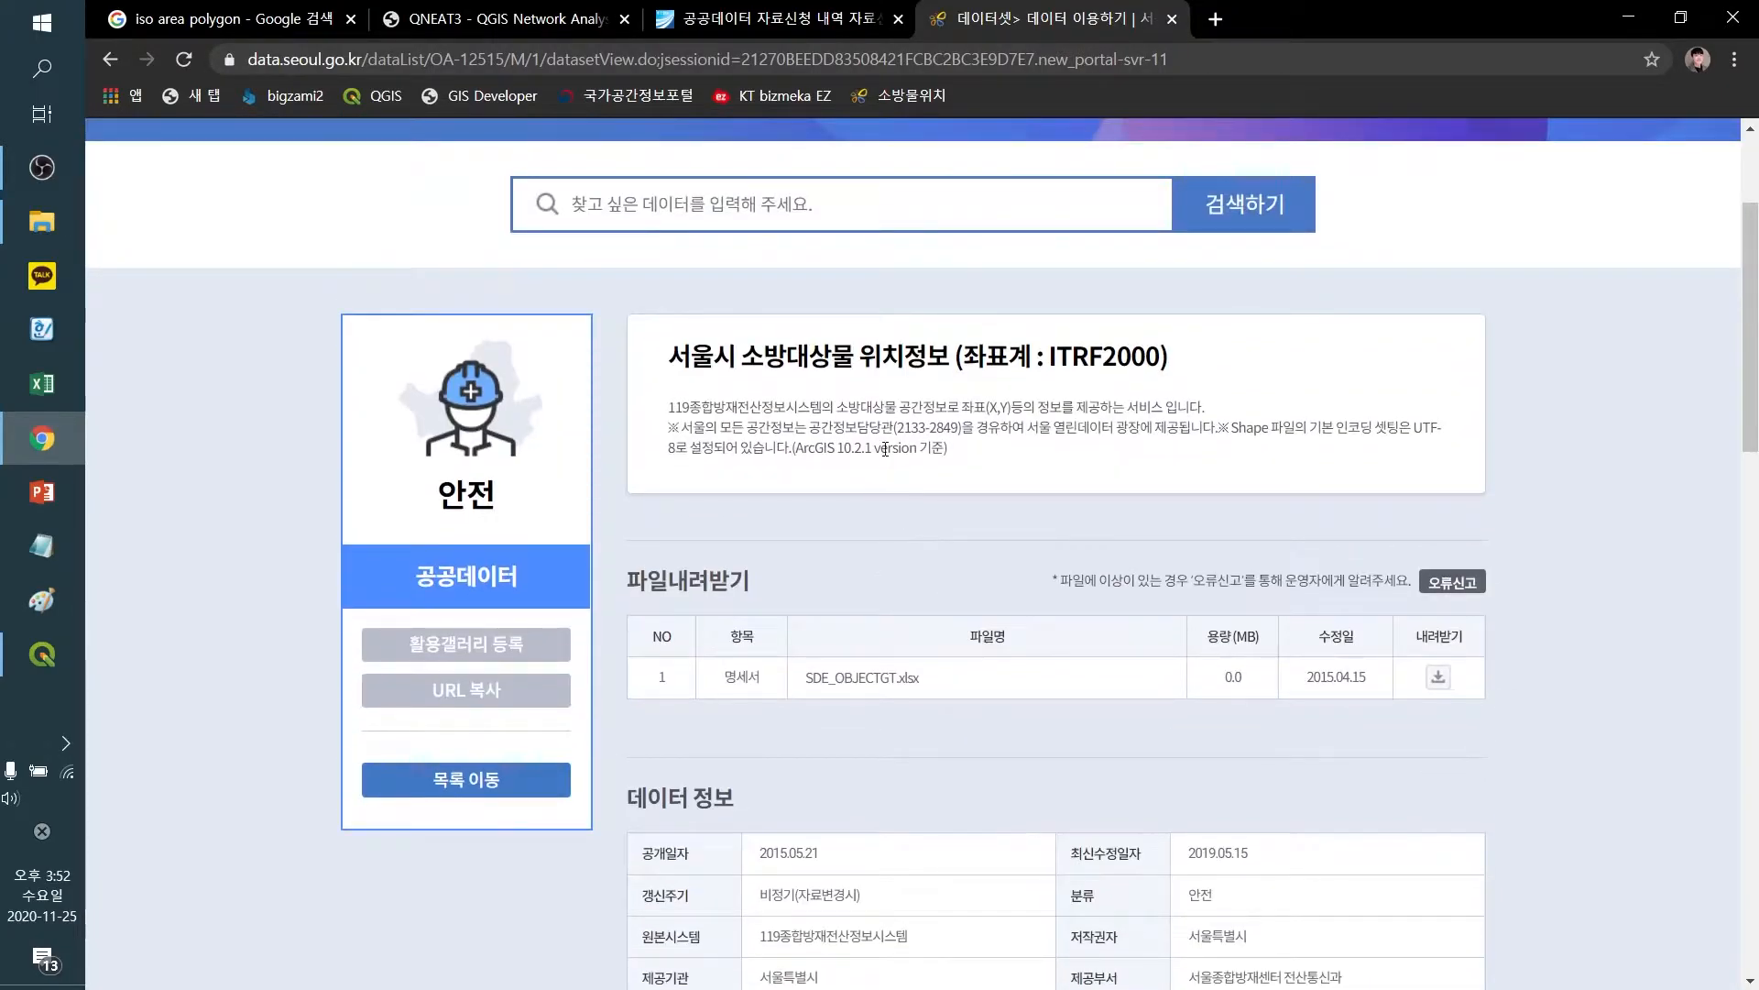
drag(753, 360, 953, 360)
click(962, 364)
click(750, 362)
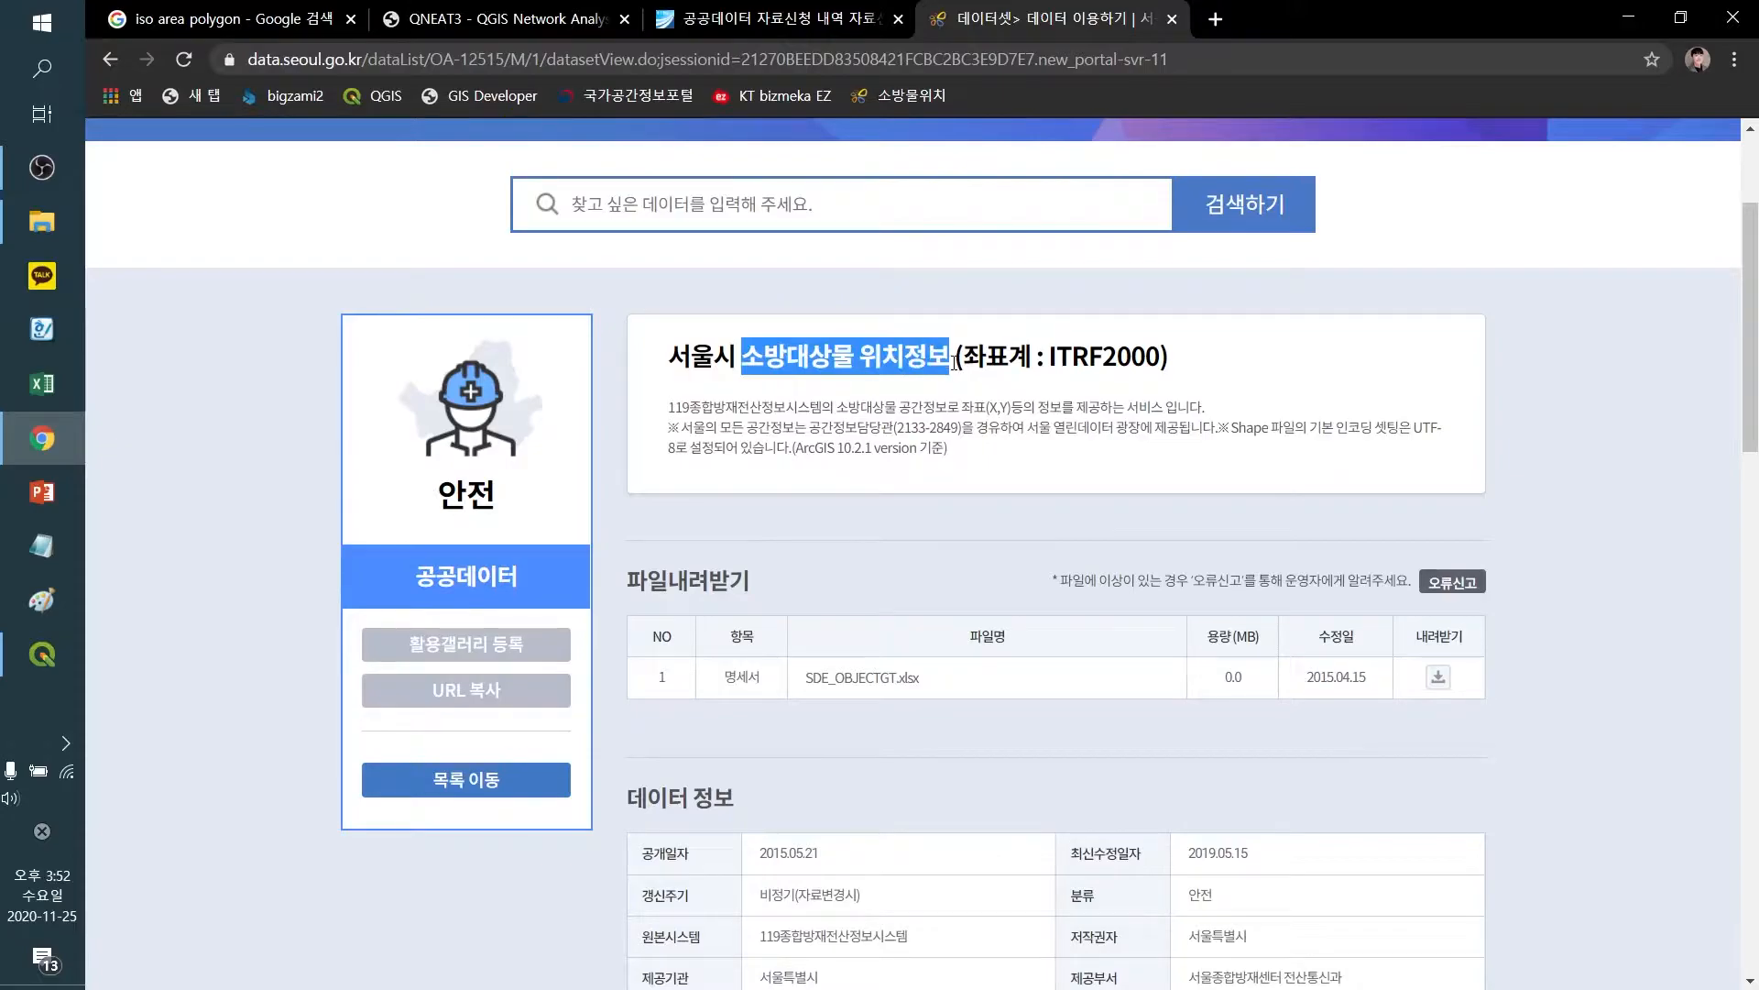
click(955, 362)
scroll(962, 387, down, 4)
scroll(971, 421, up, 2)
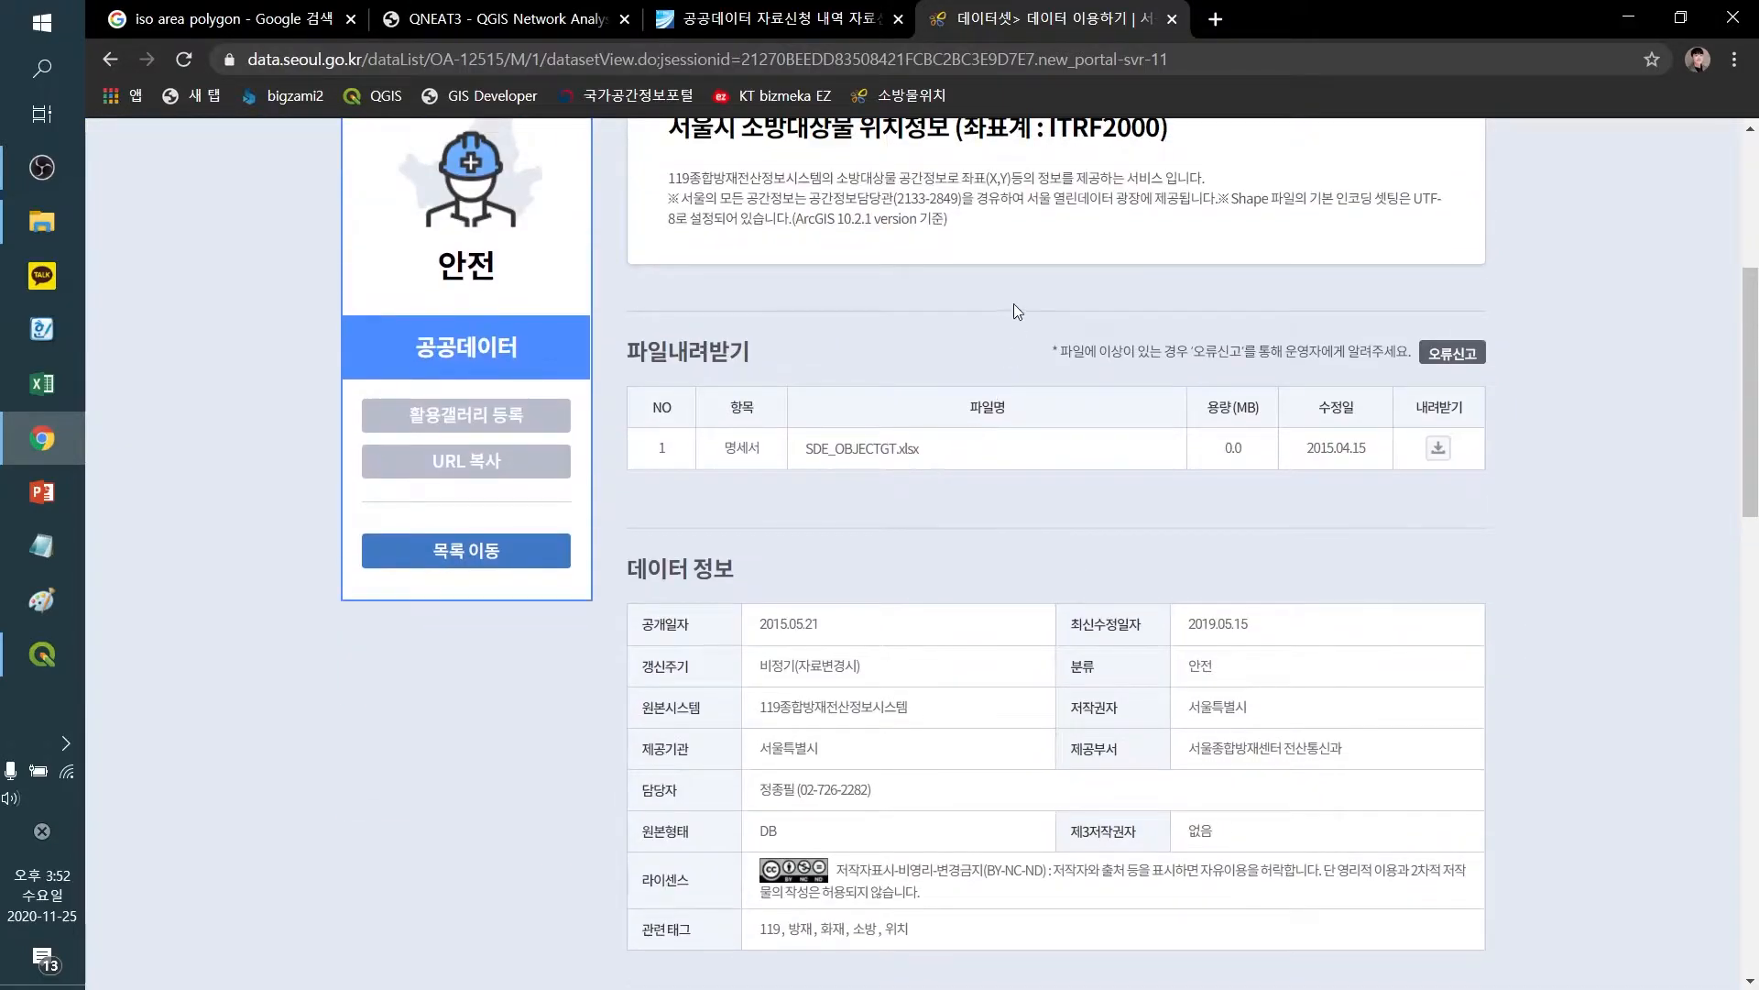
scroll(971, 367, down, 5)
scroll(870, 458, up, 4)
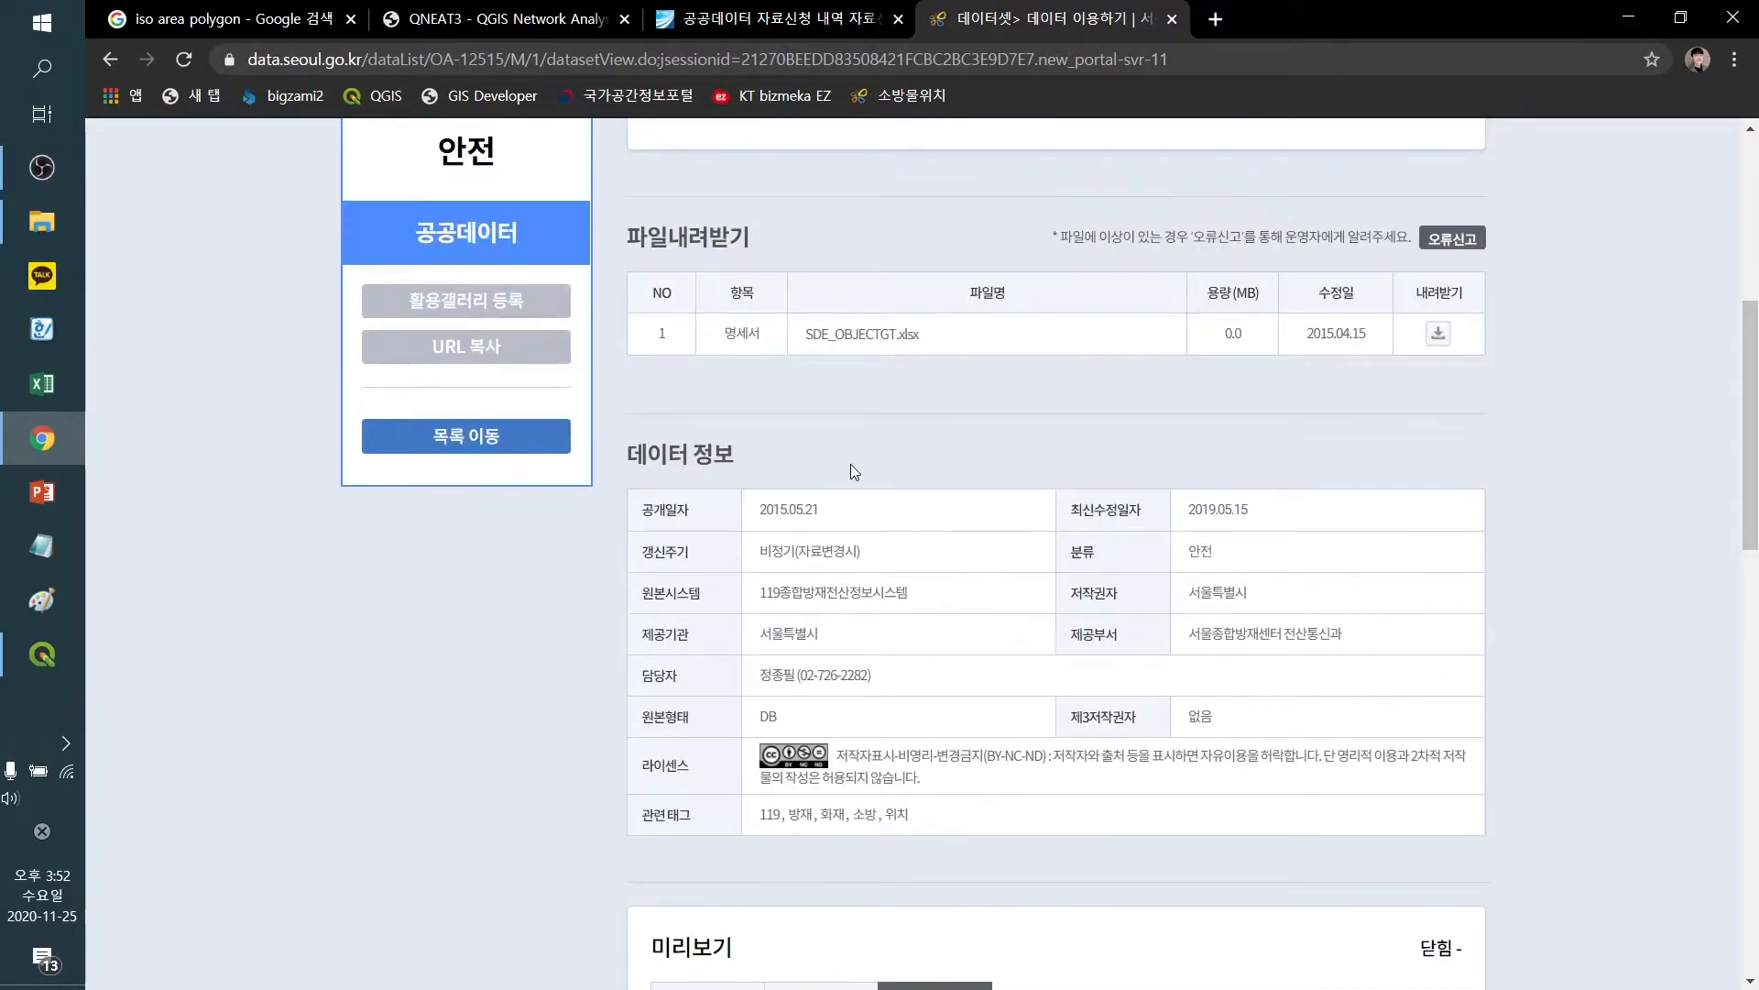
scroll(834, 476, up, 5)
scroll(840, 483, down, 4)
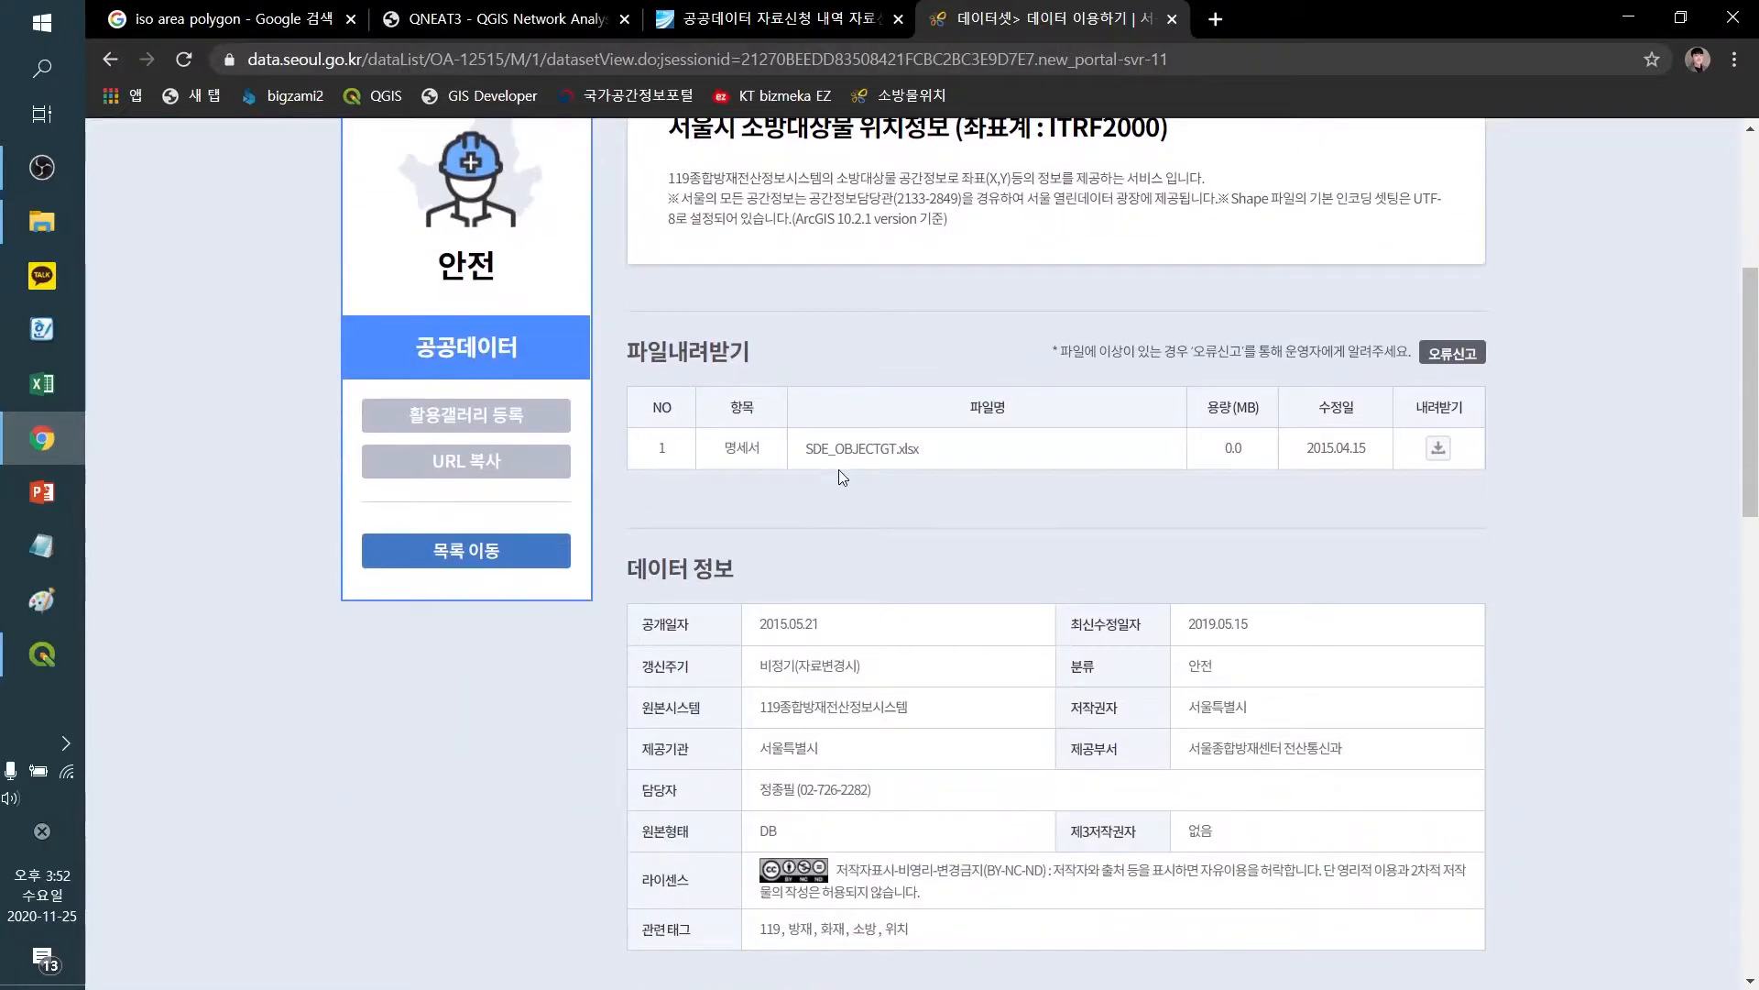
scroll(838, 471, up, 3)
Open the Downloads folder and move the selection to the extracted 2019 road network folder
click(41, 221)
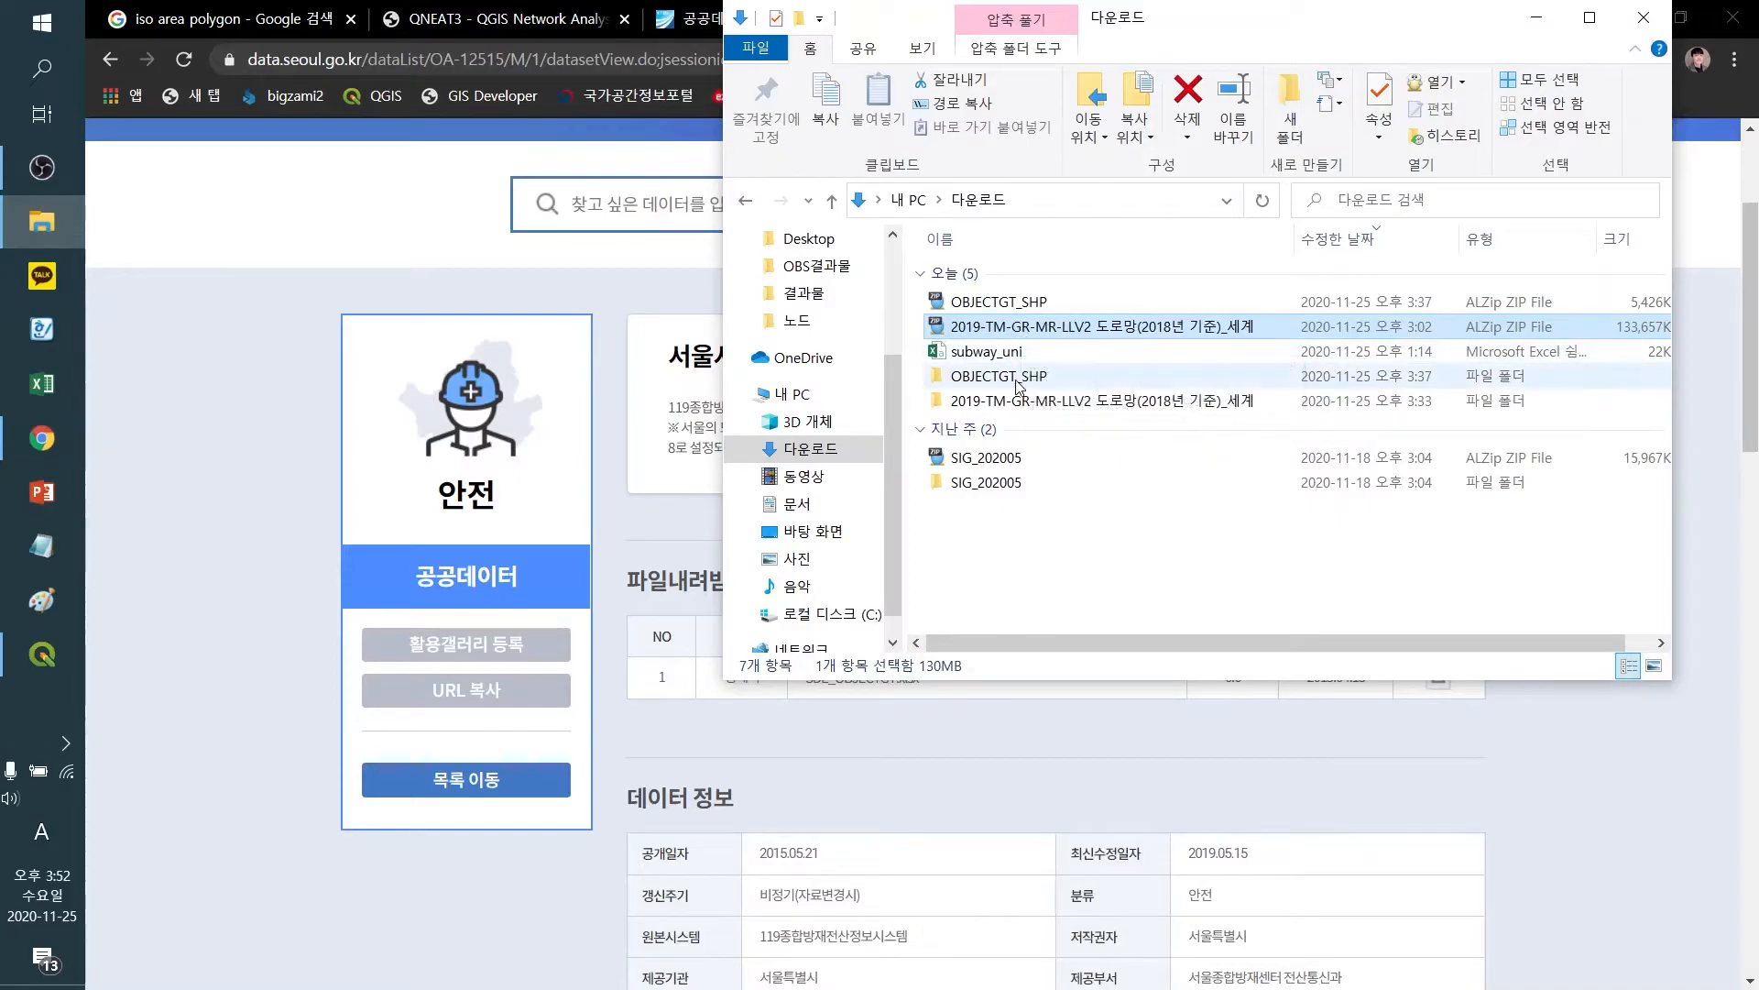
key(Down)
key(Down)
key(Down)
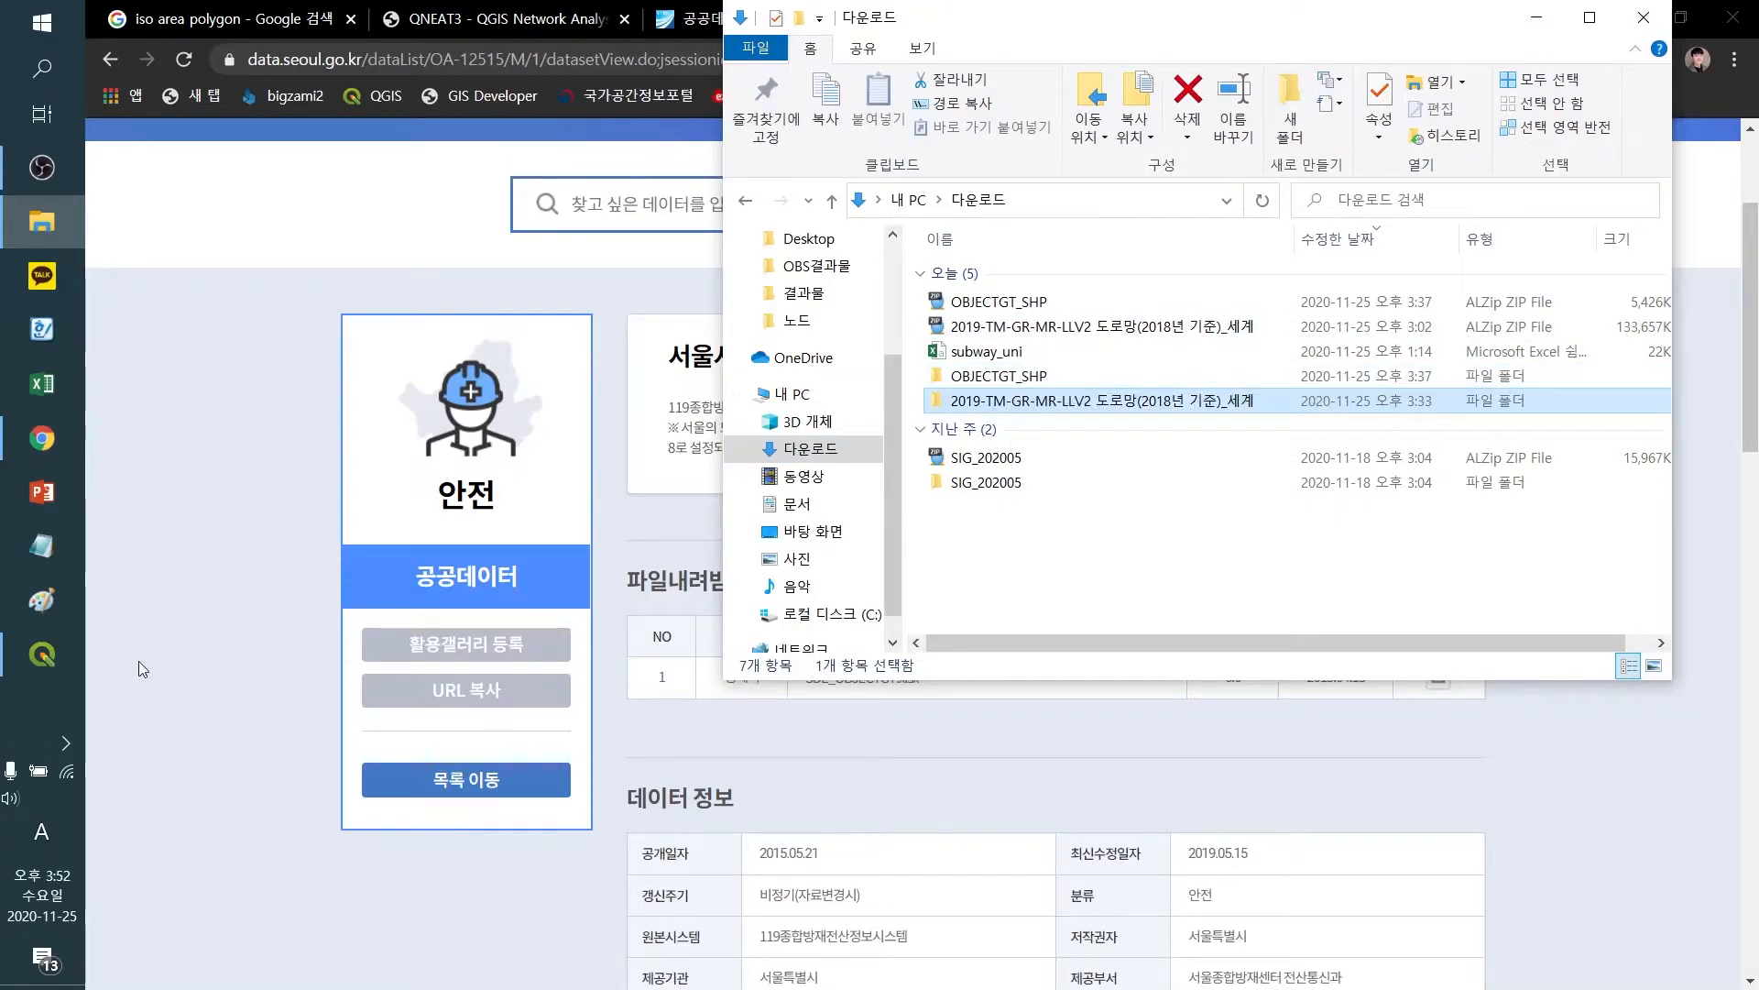
Switch from the file explorer to the open QGIS project
mouse_move(42, 660)
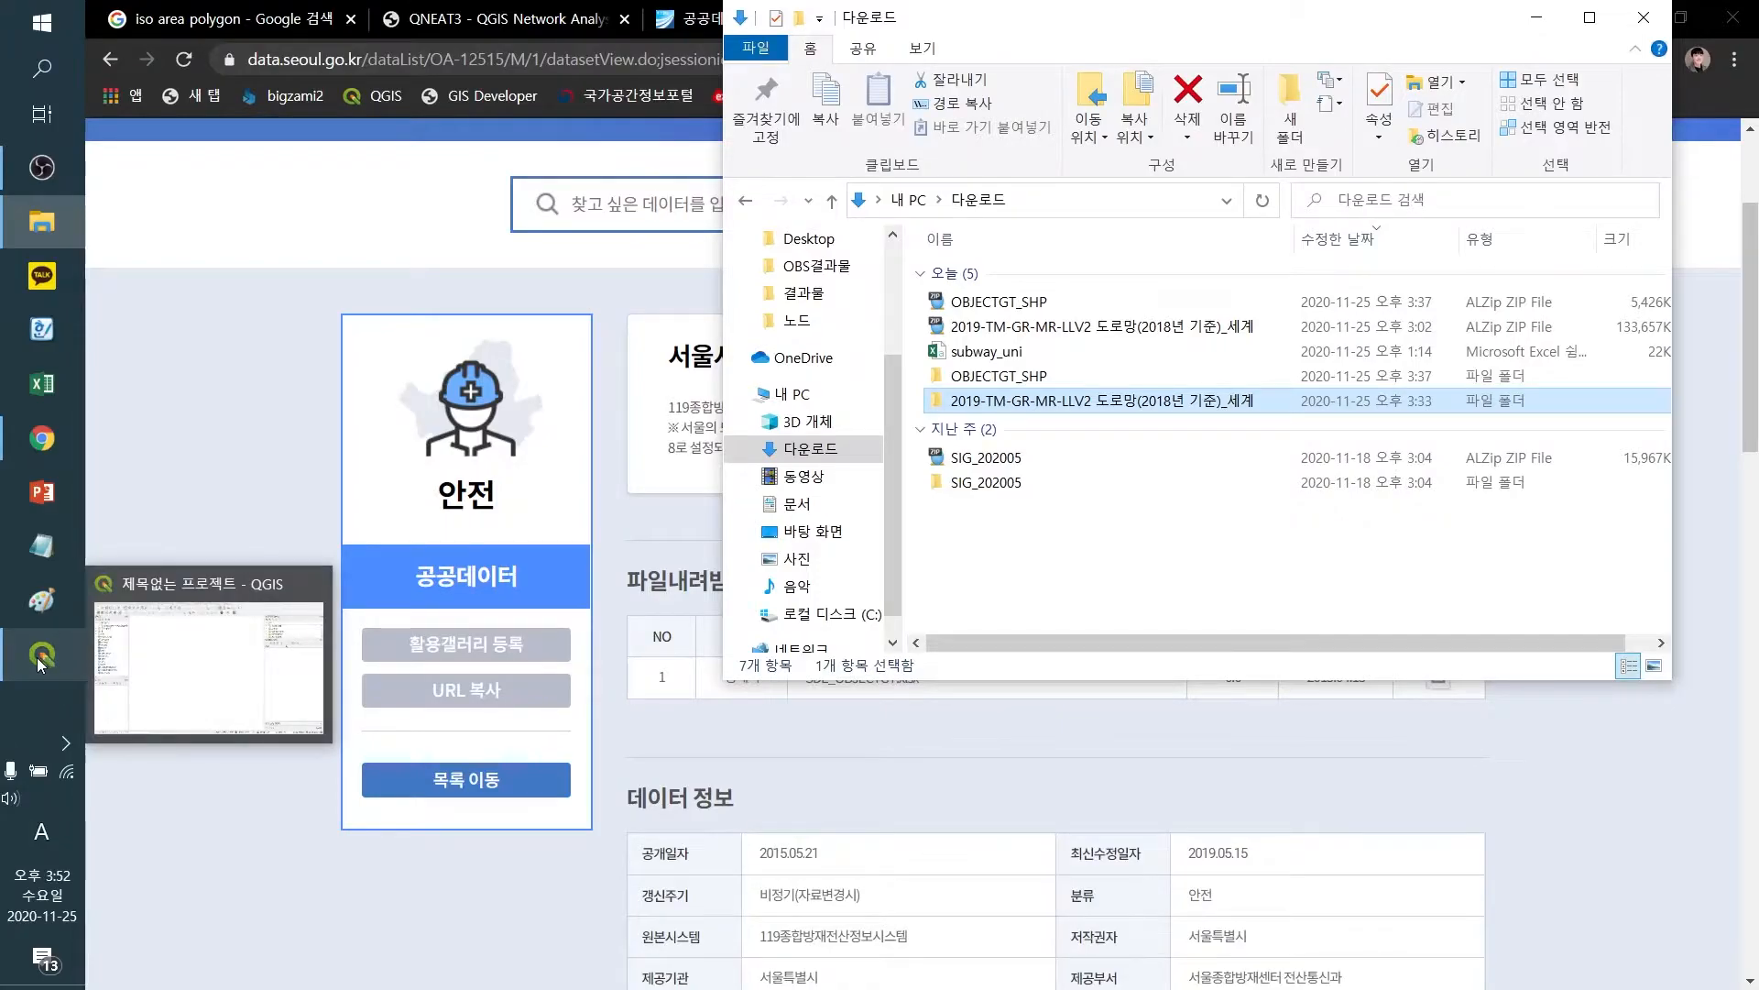
click(995, 377)
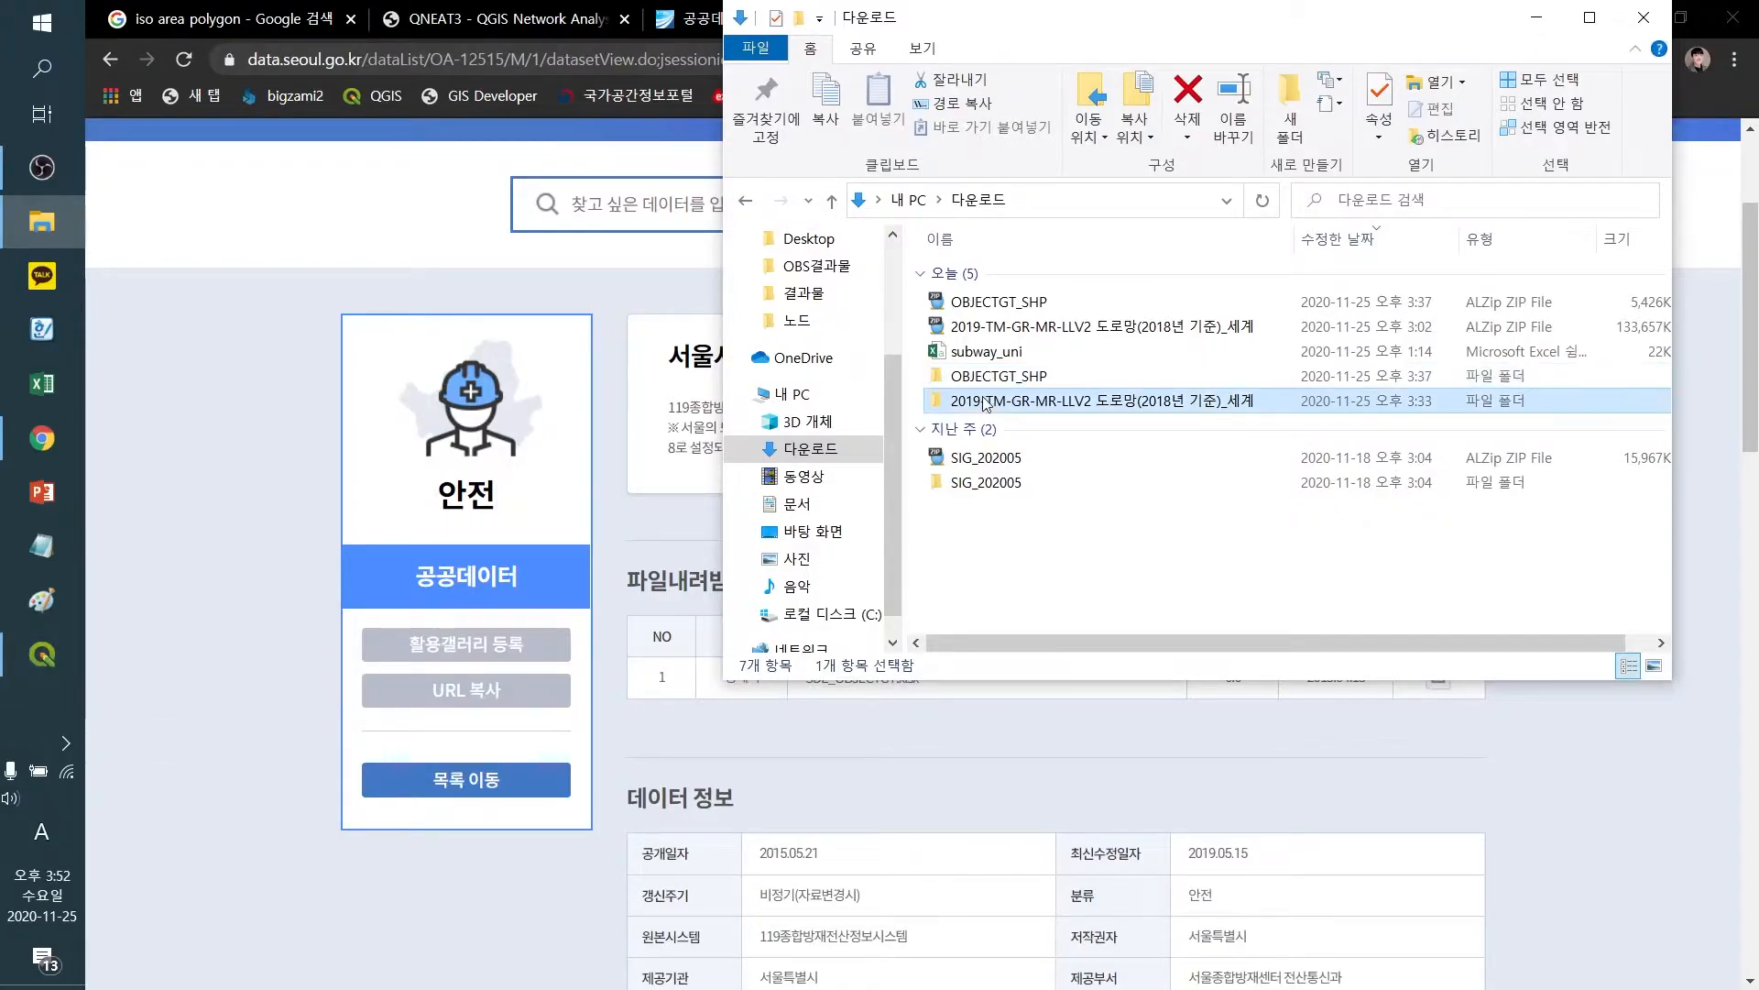
key(Down)
key(Up)
key(Down)
click(38, 655)
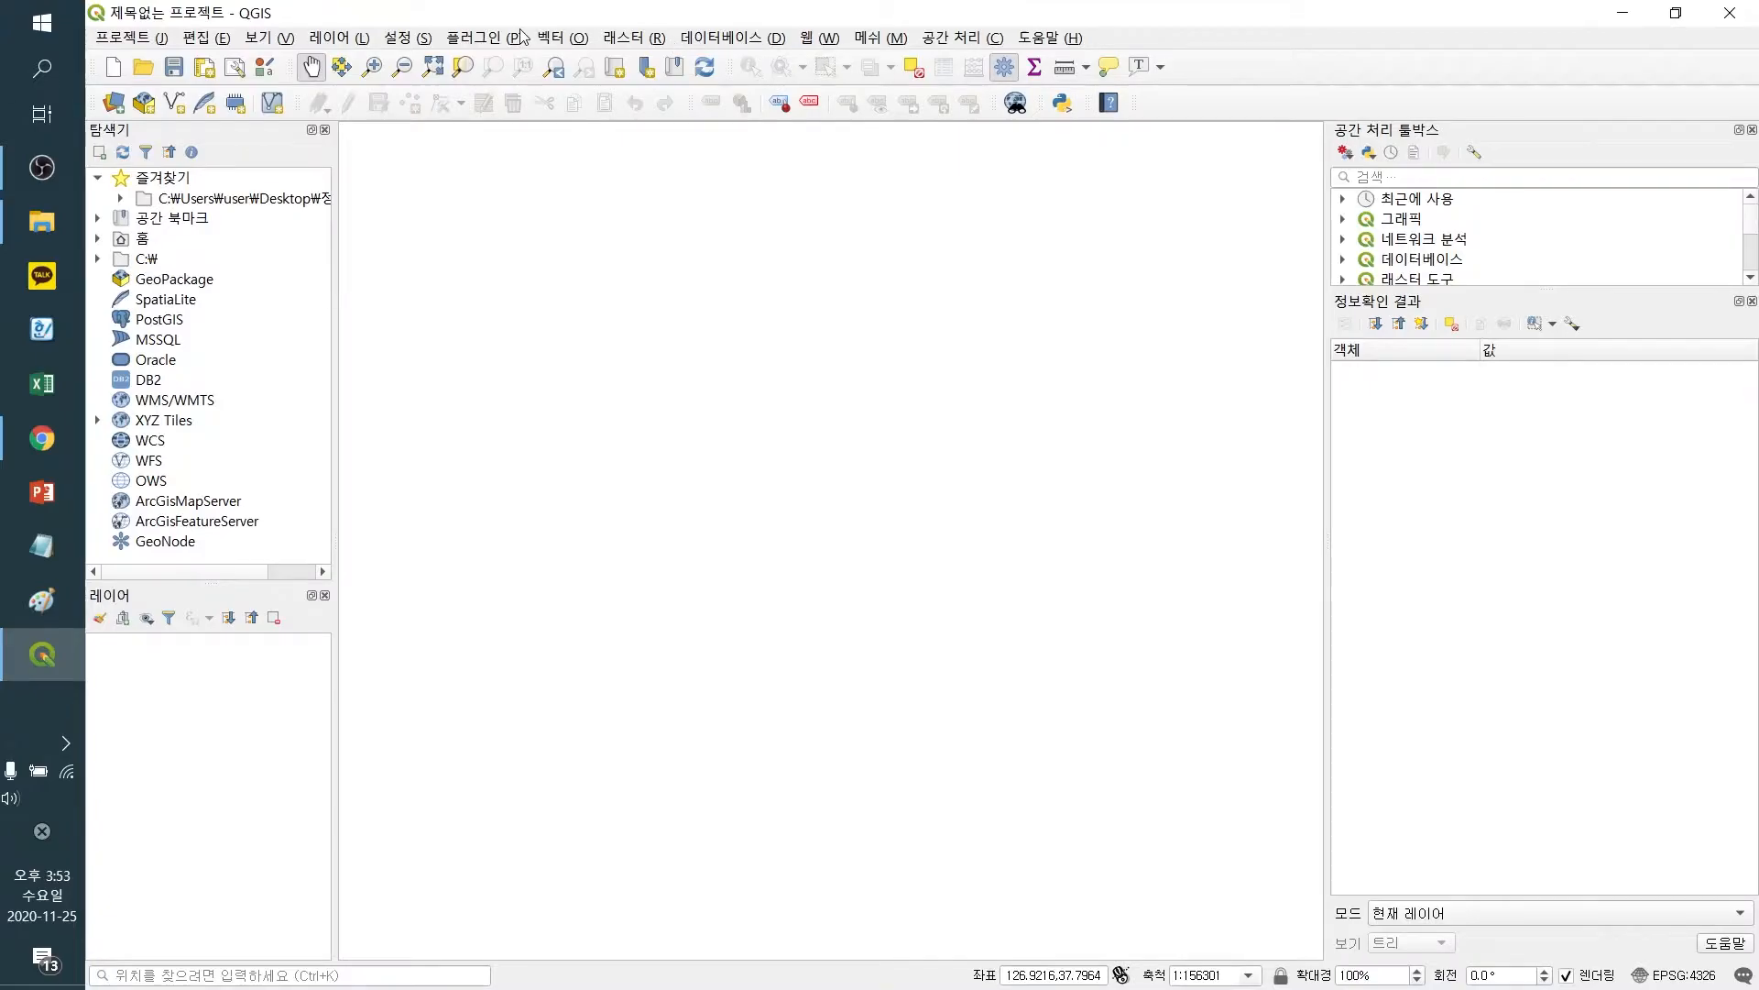
Add the Kakao Street basemap through the TMS for Korea web plugin
click(819, 36)
mouse_move(862, 89)
mouse_move(1145, 139)
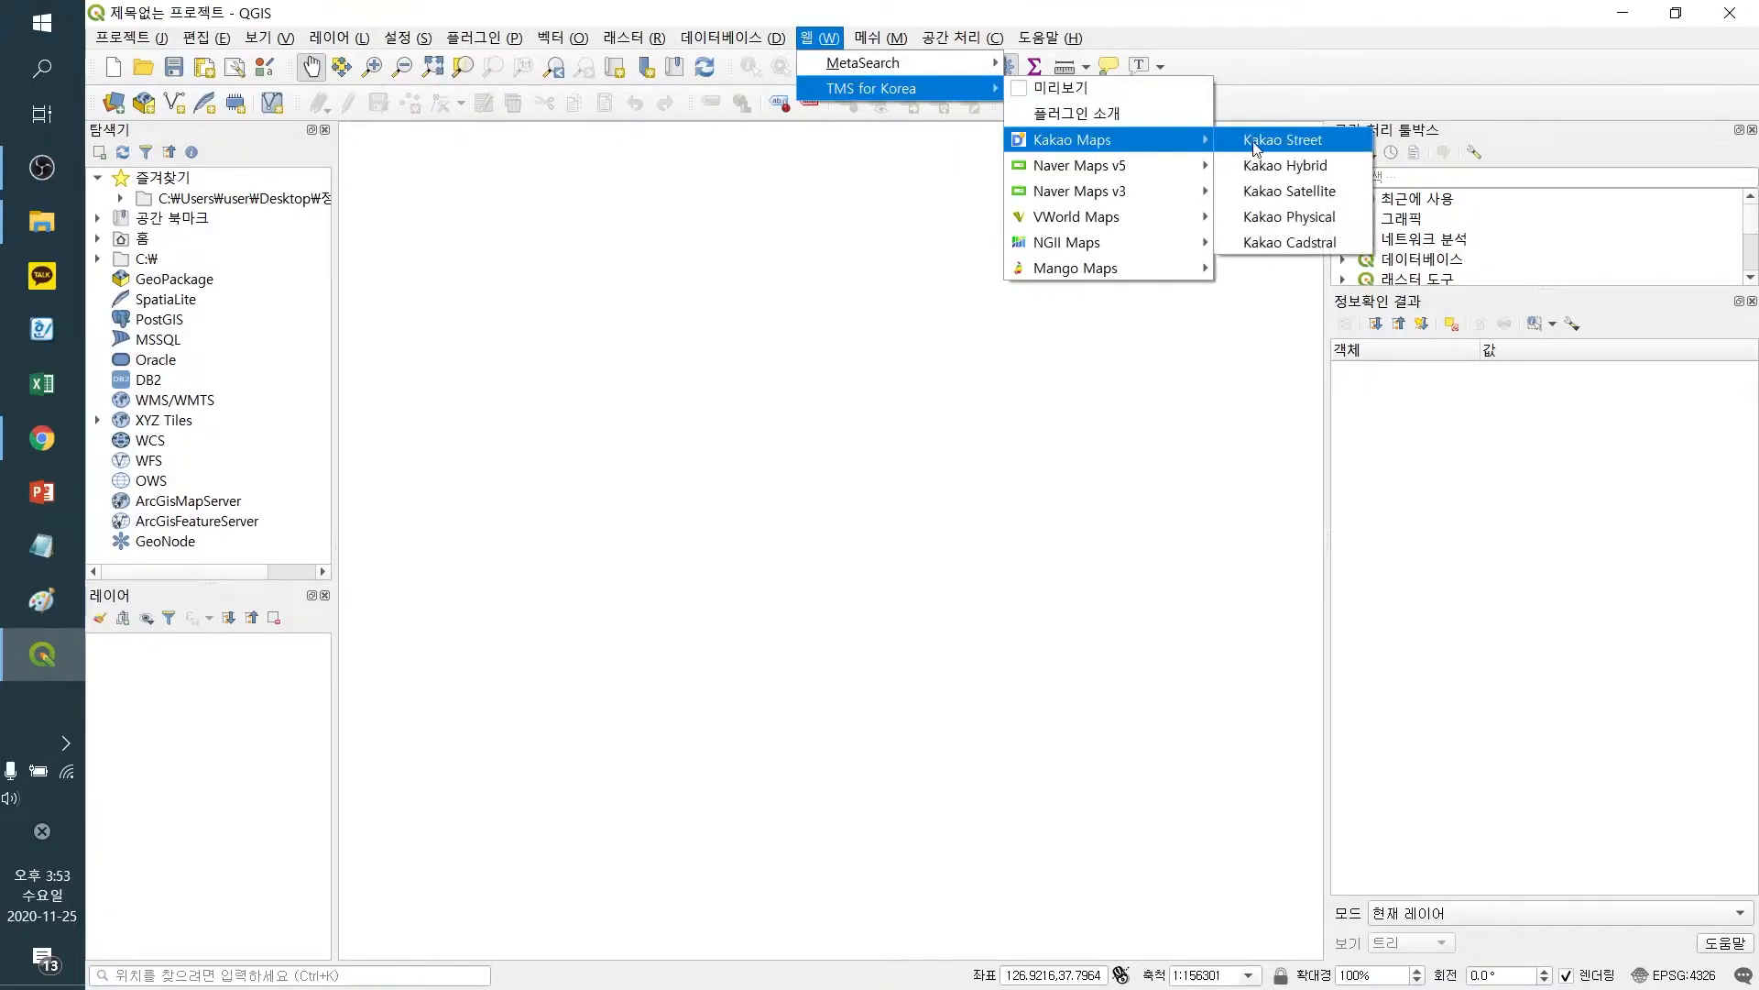
click(1277, 149)
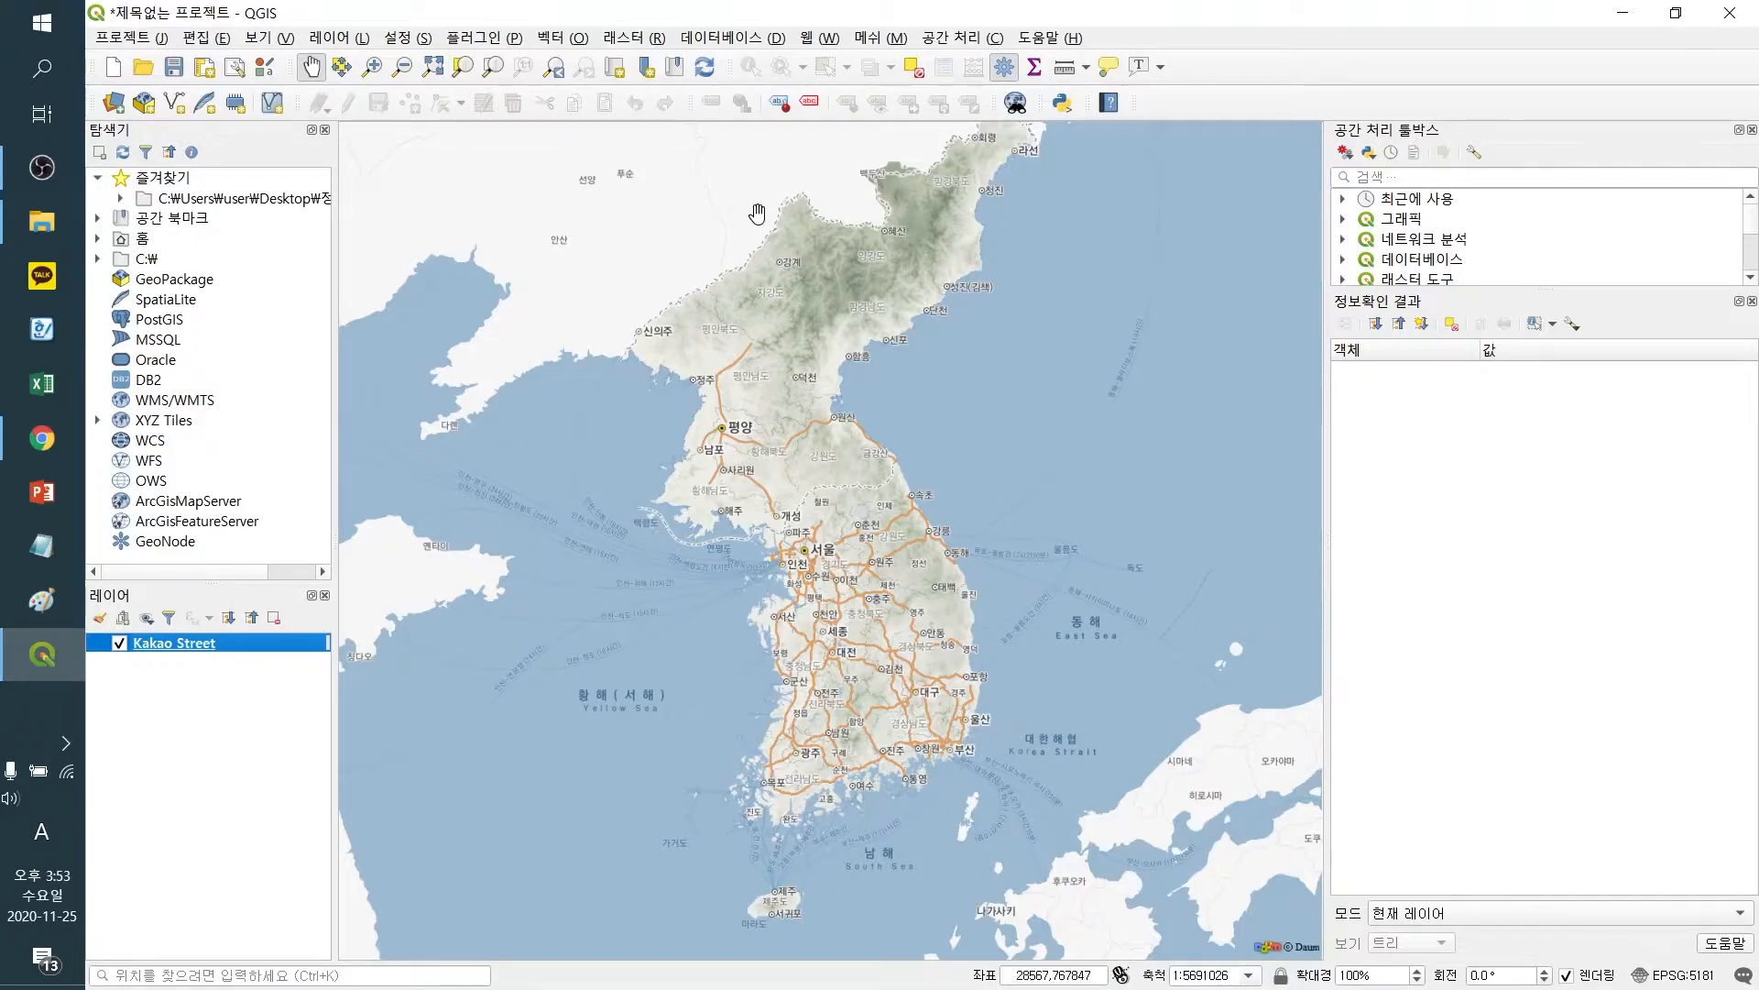
click(815, 40)
mouse_move(852, 91)
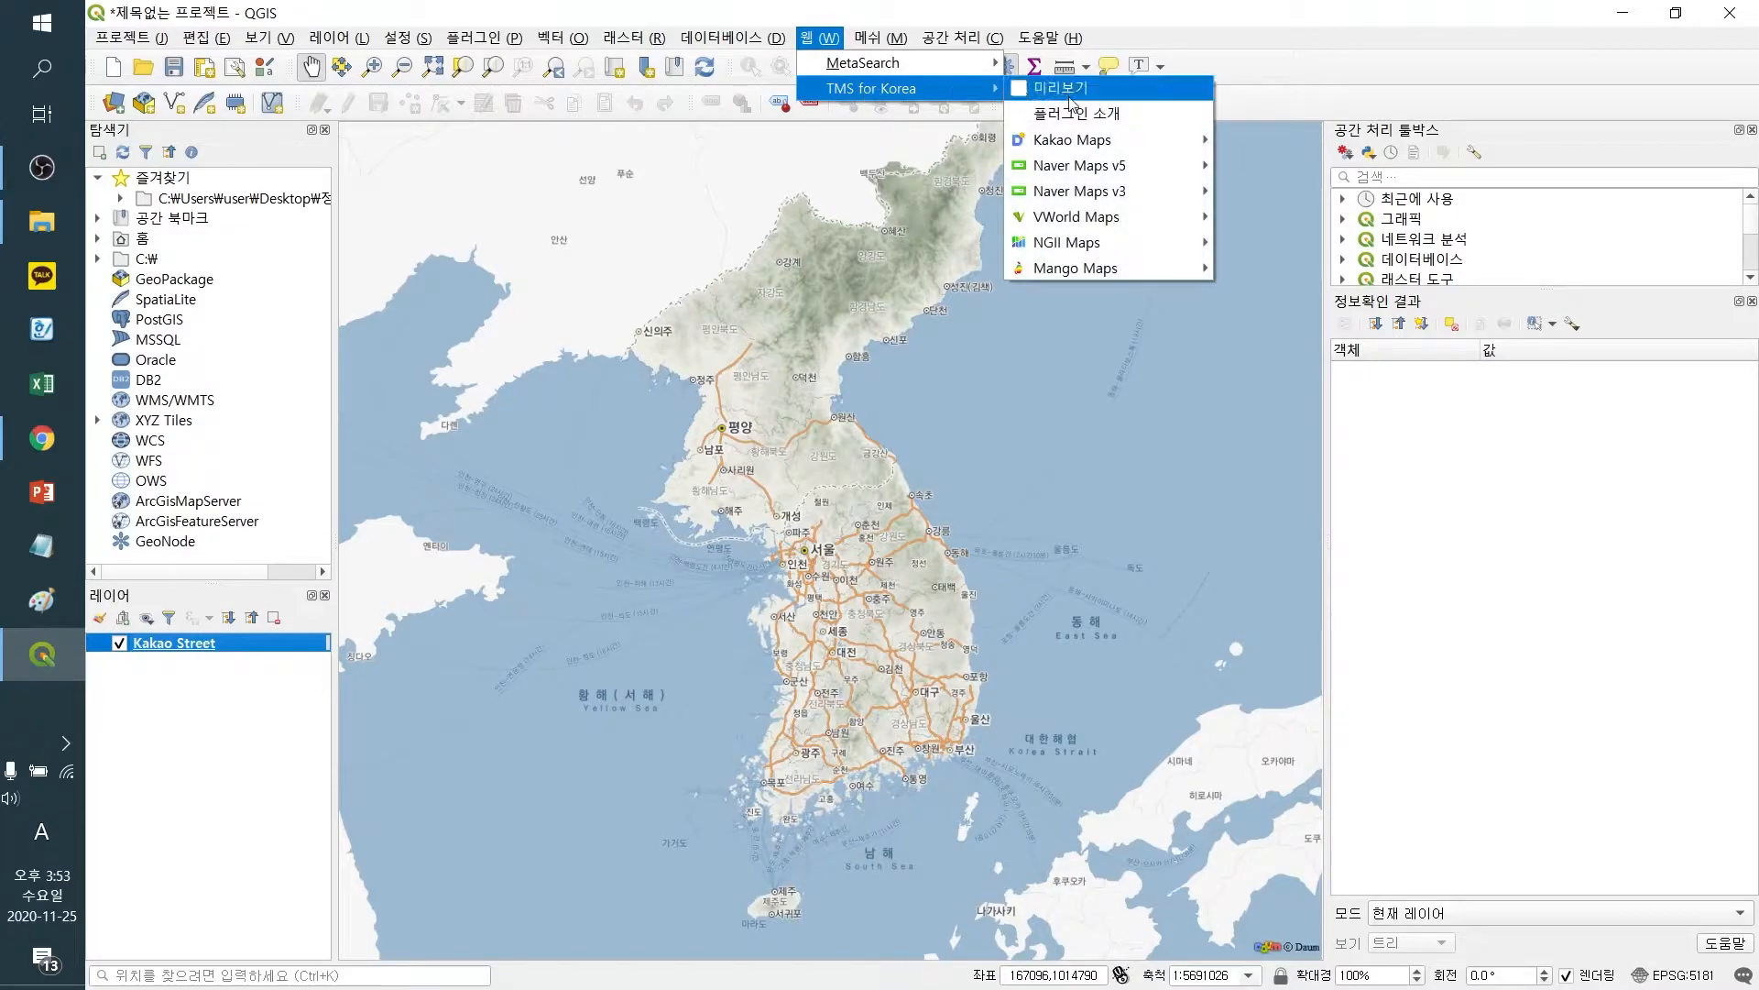
mouse_move(1067, 149)
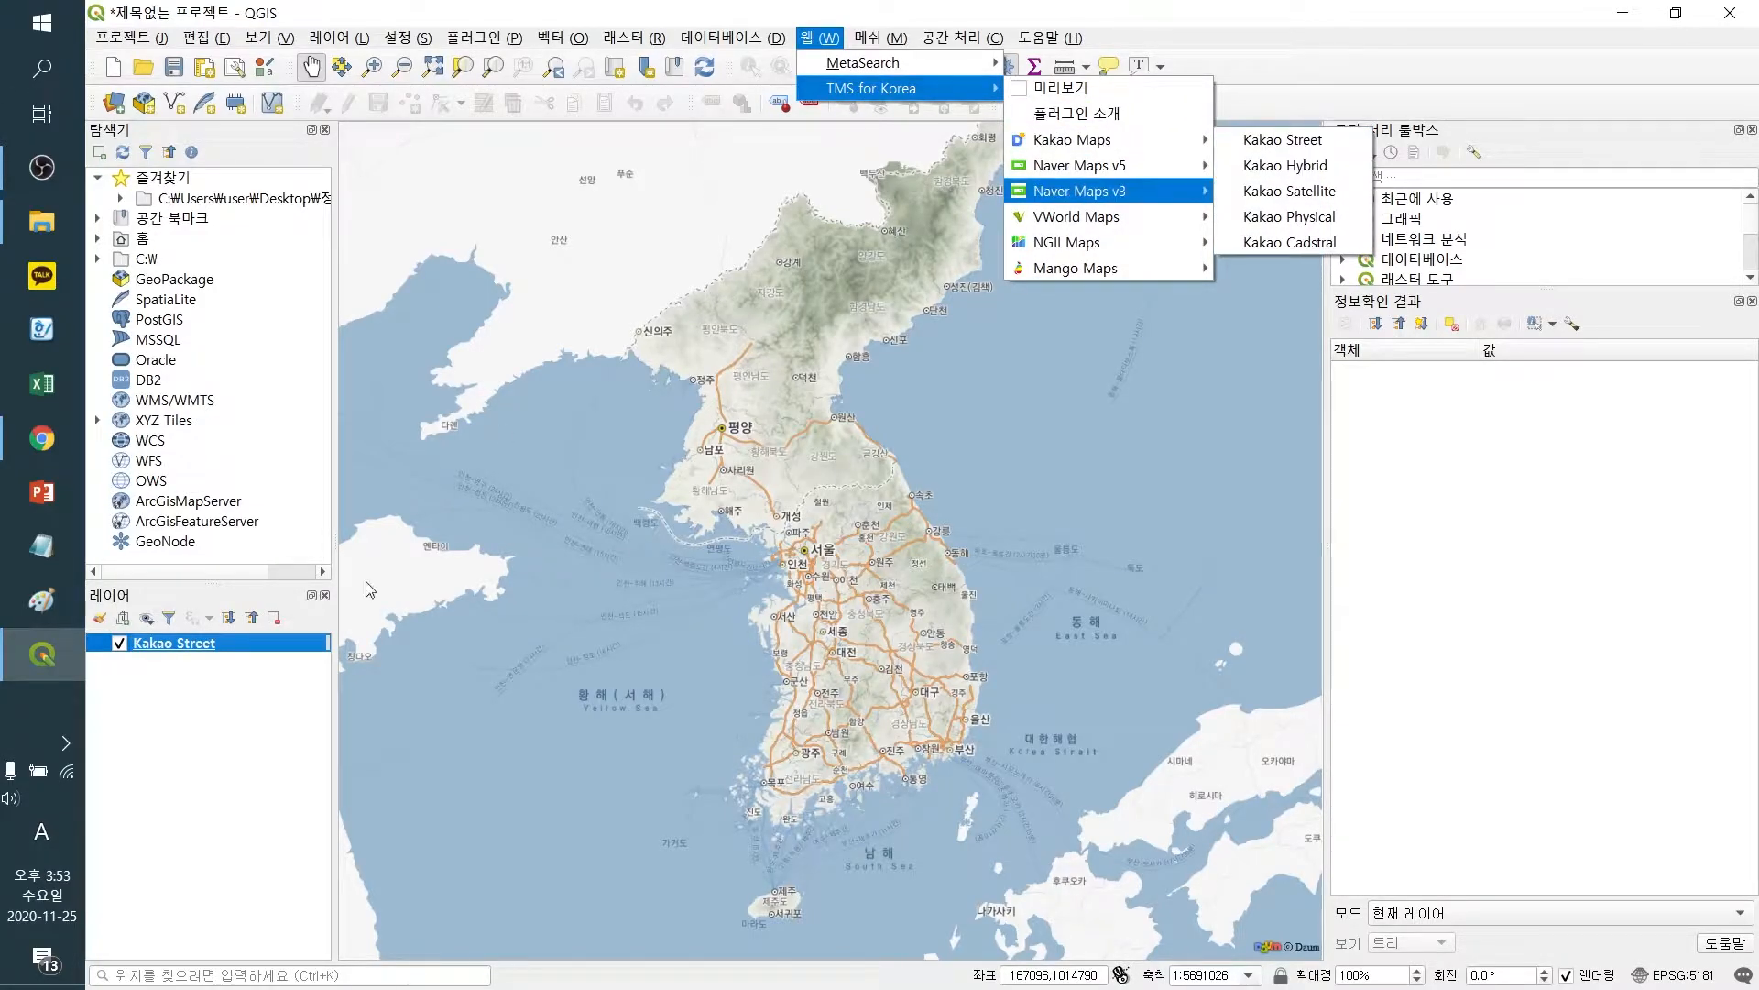
click(169, 768)
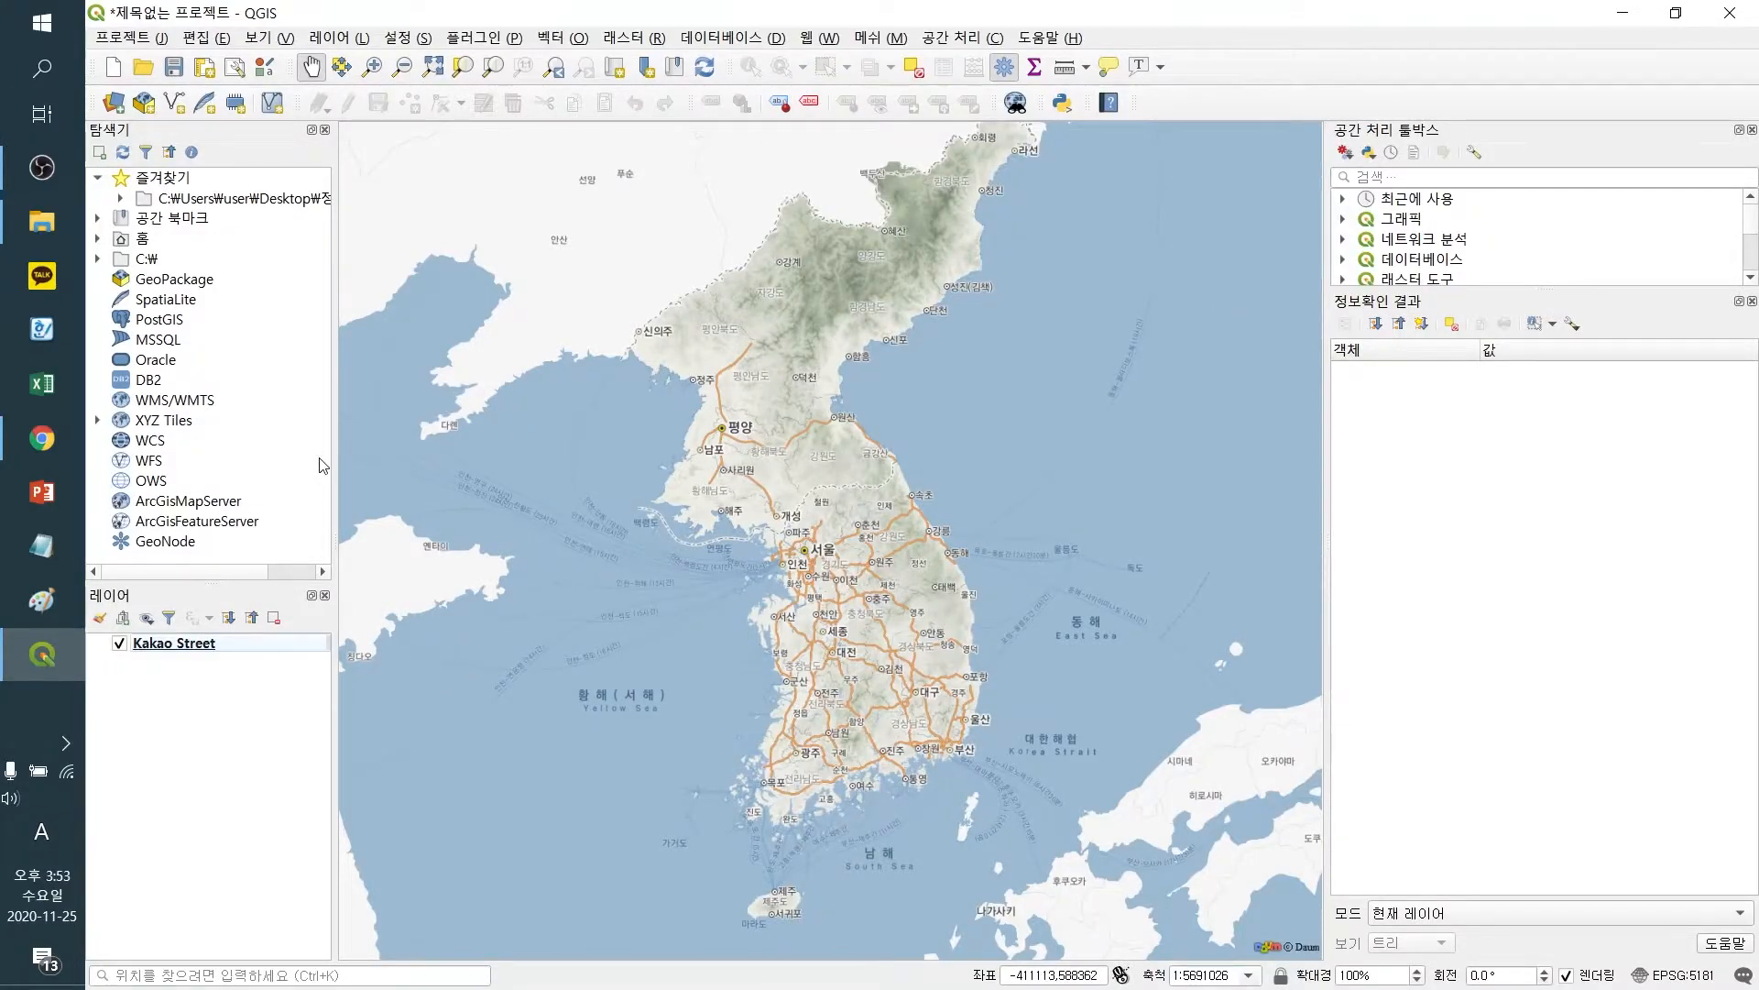
click(352, 40)
click(346, 42)
click(349, 41)
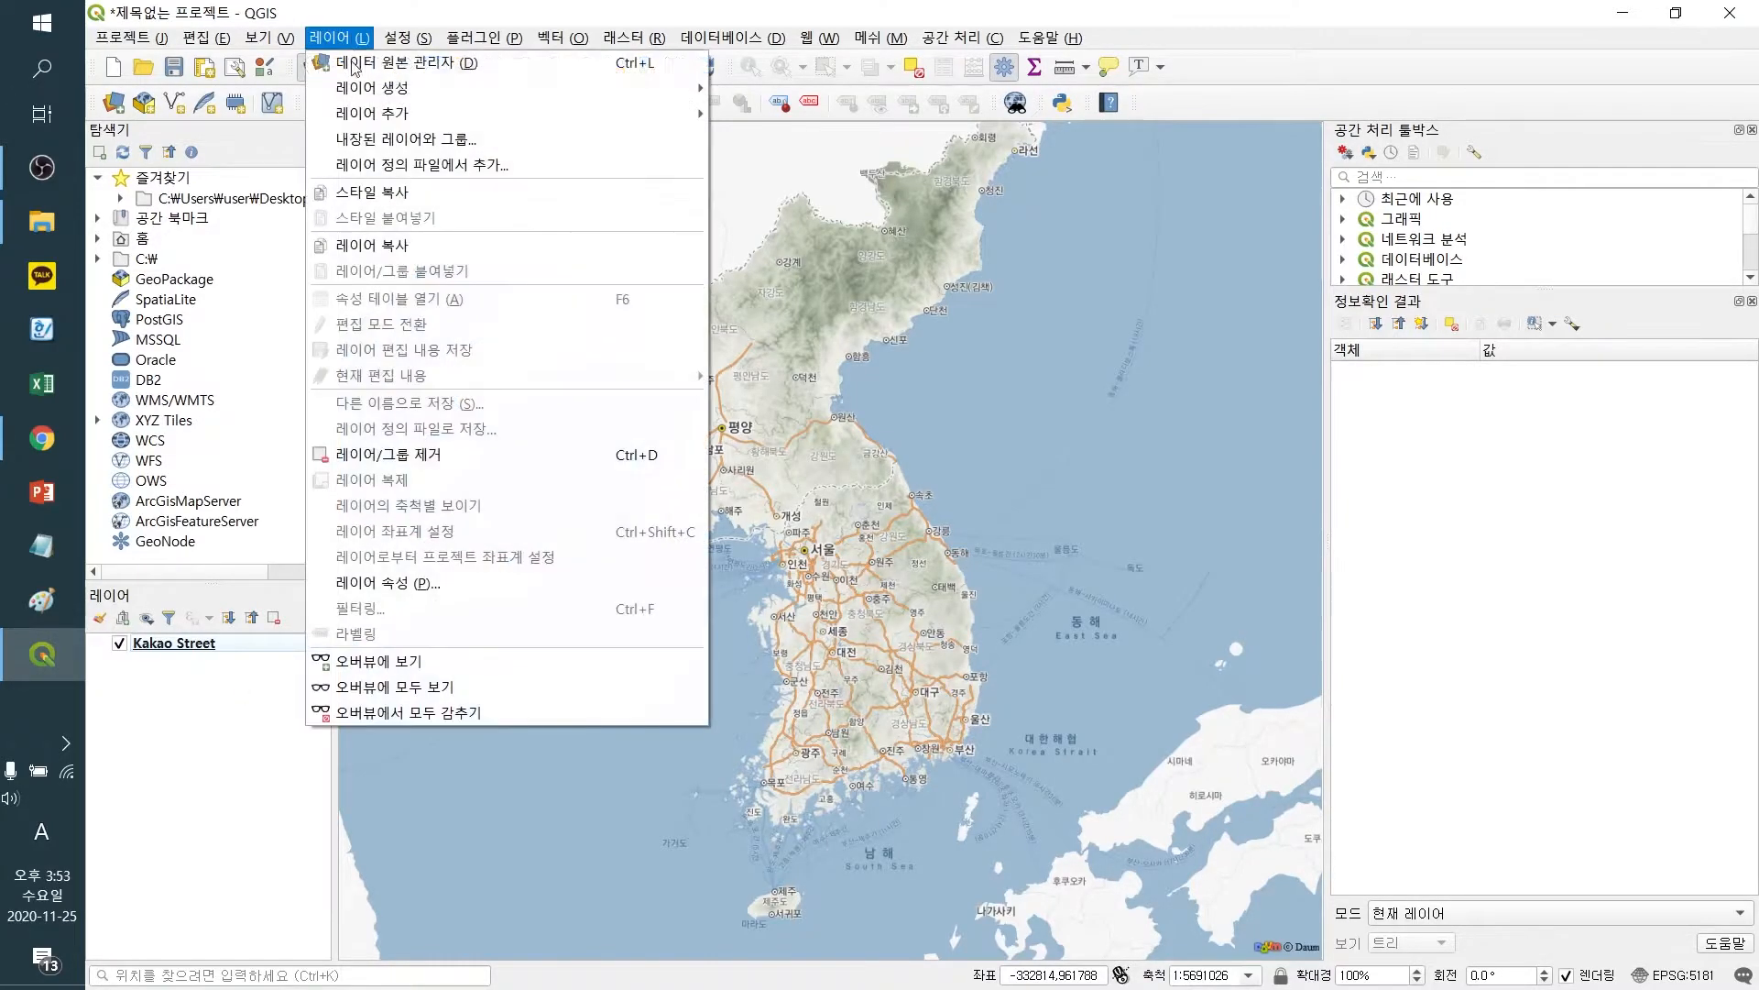
Add ad0102.shp from the road network's 01. 노드 folder to the layers list
click(37, 222)
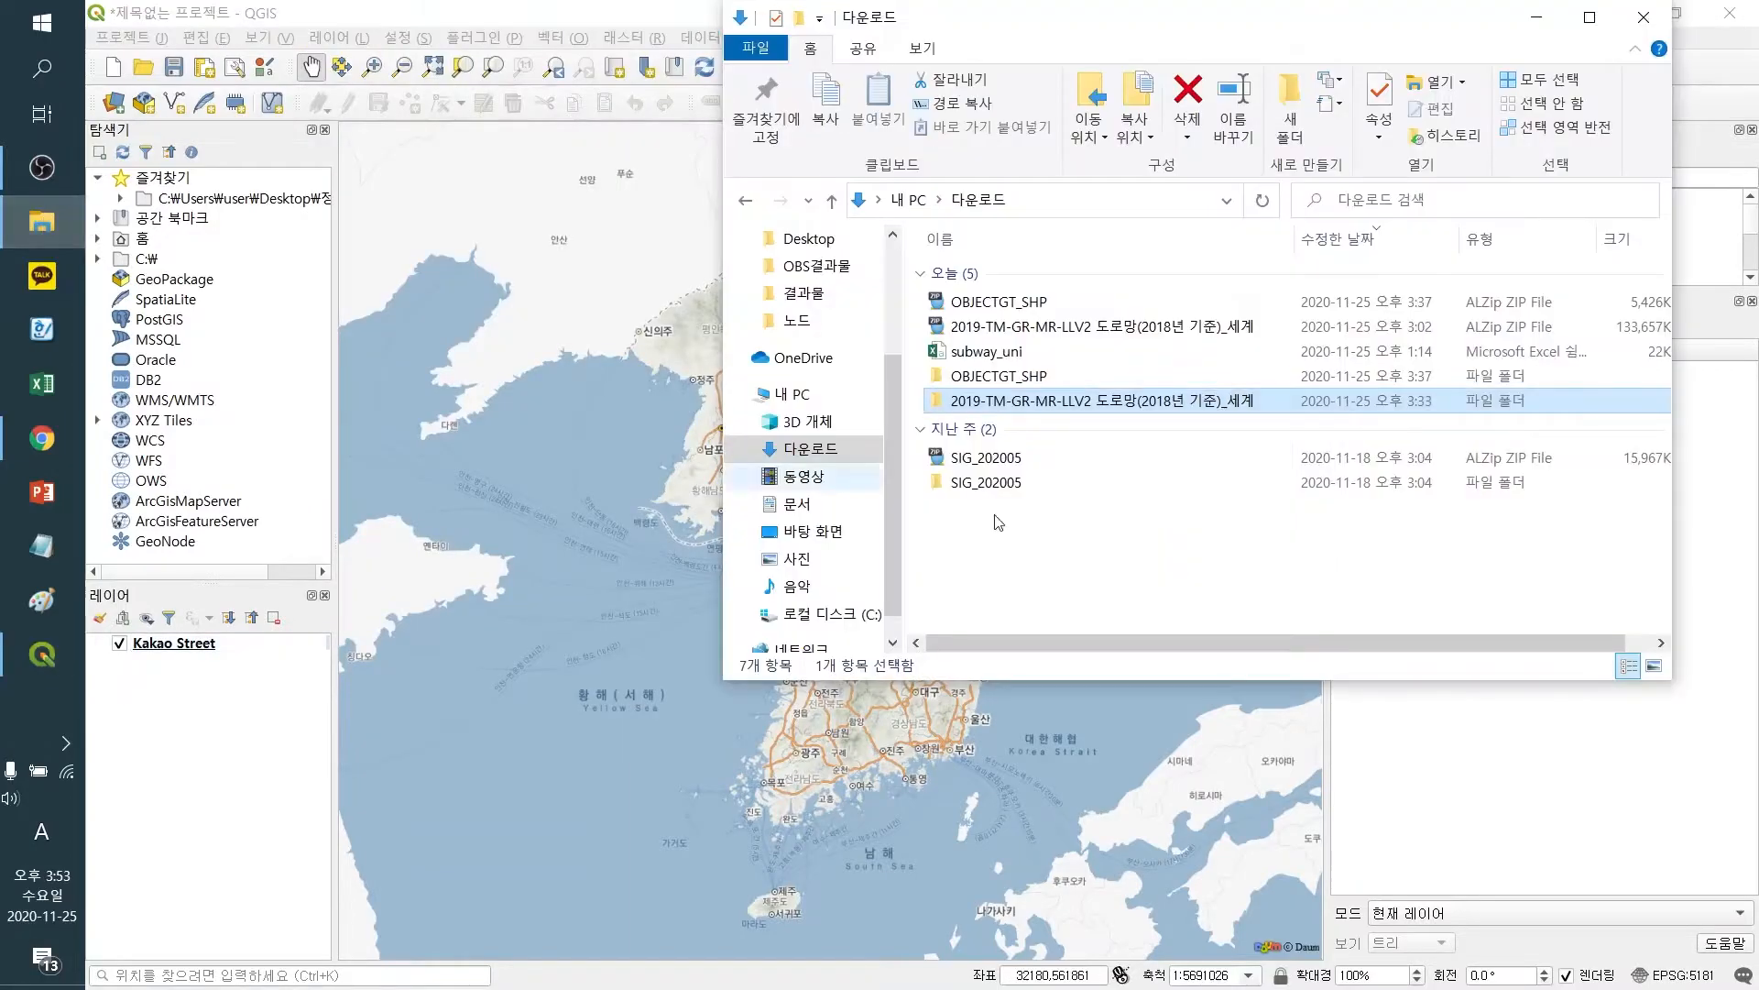
double_click(1036, 403)
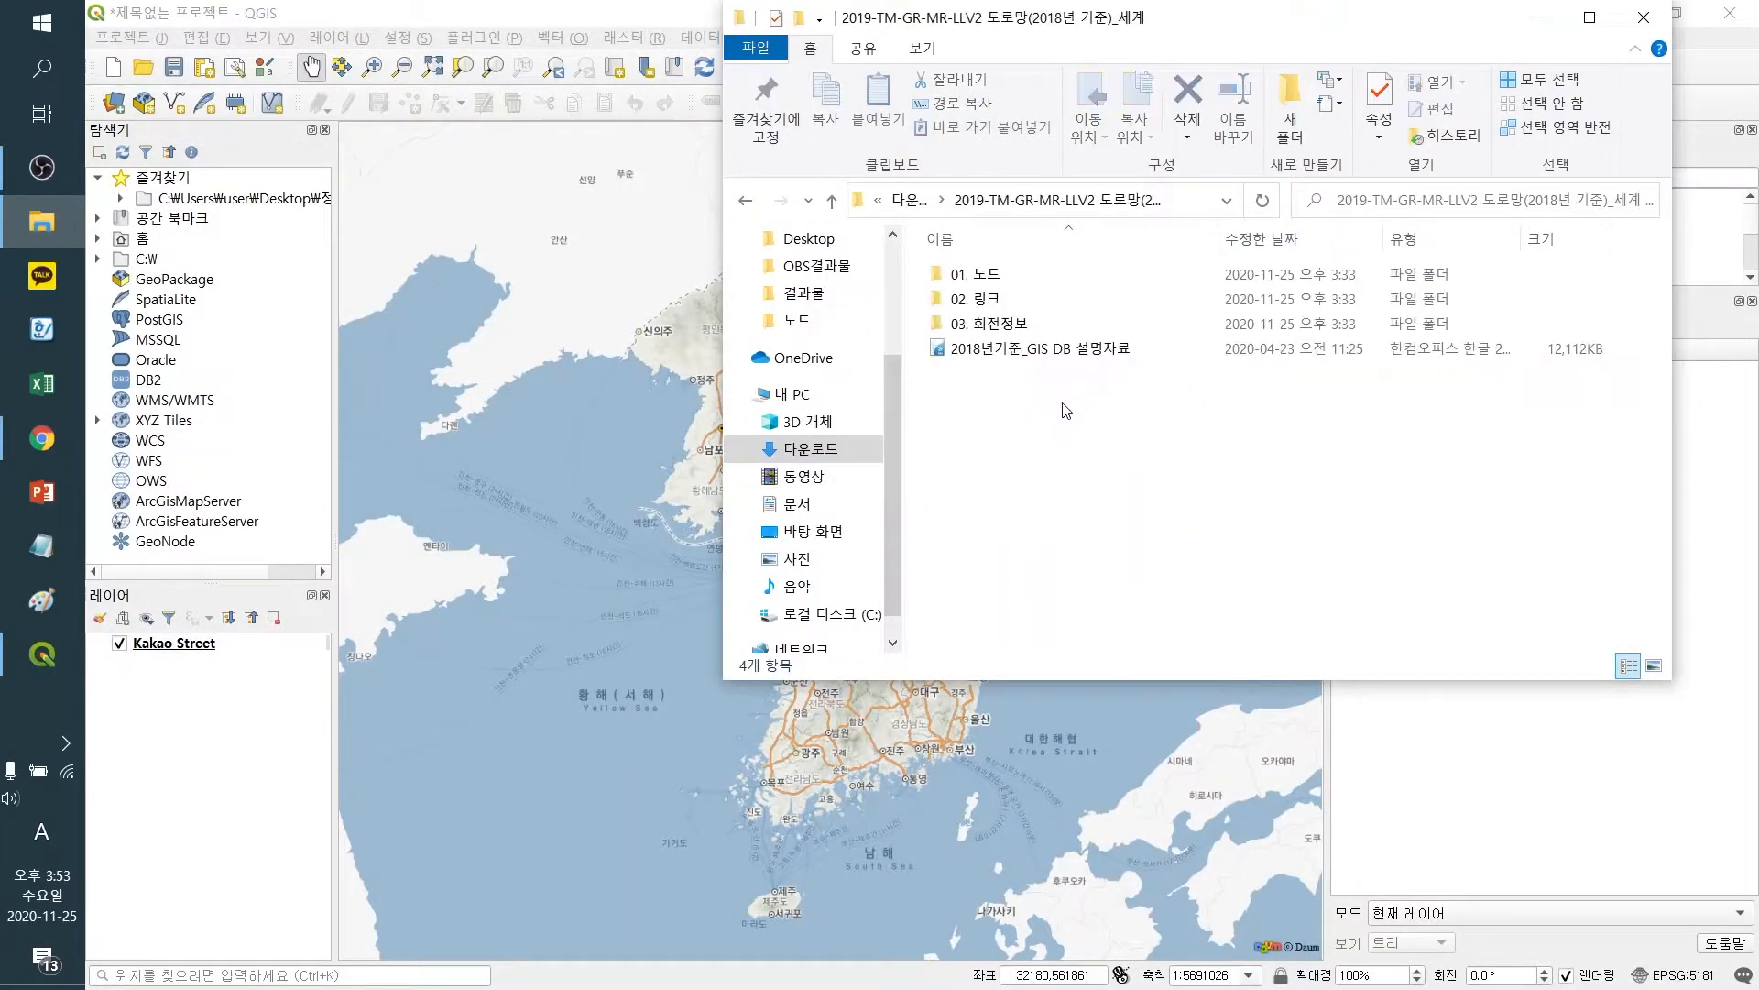
double_click(994, 280)
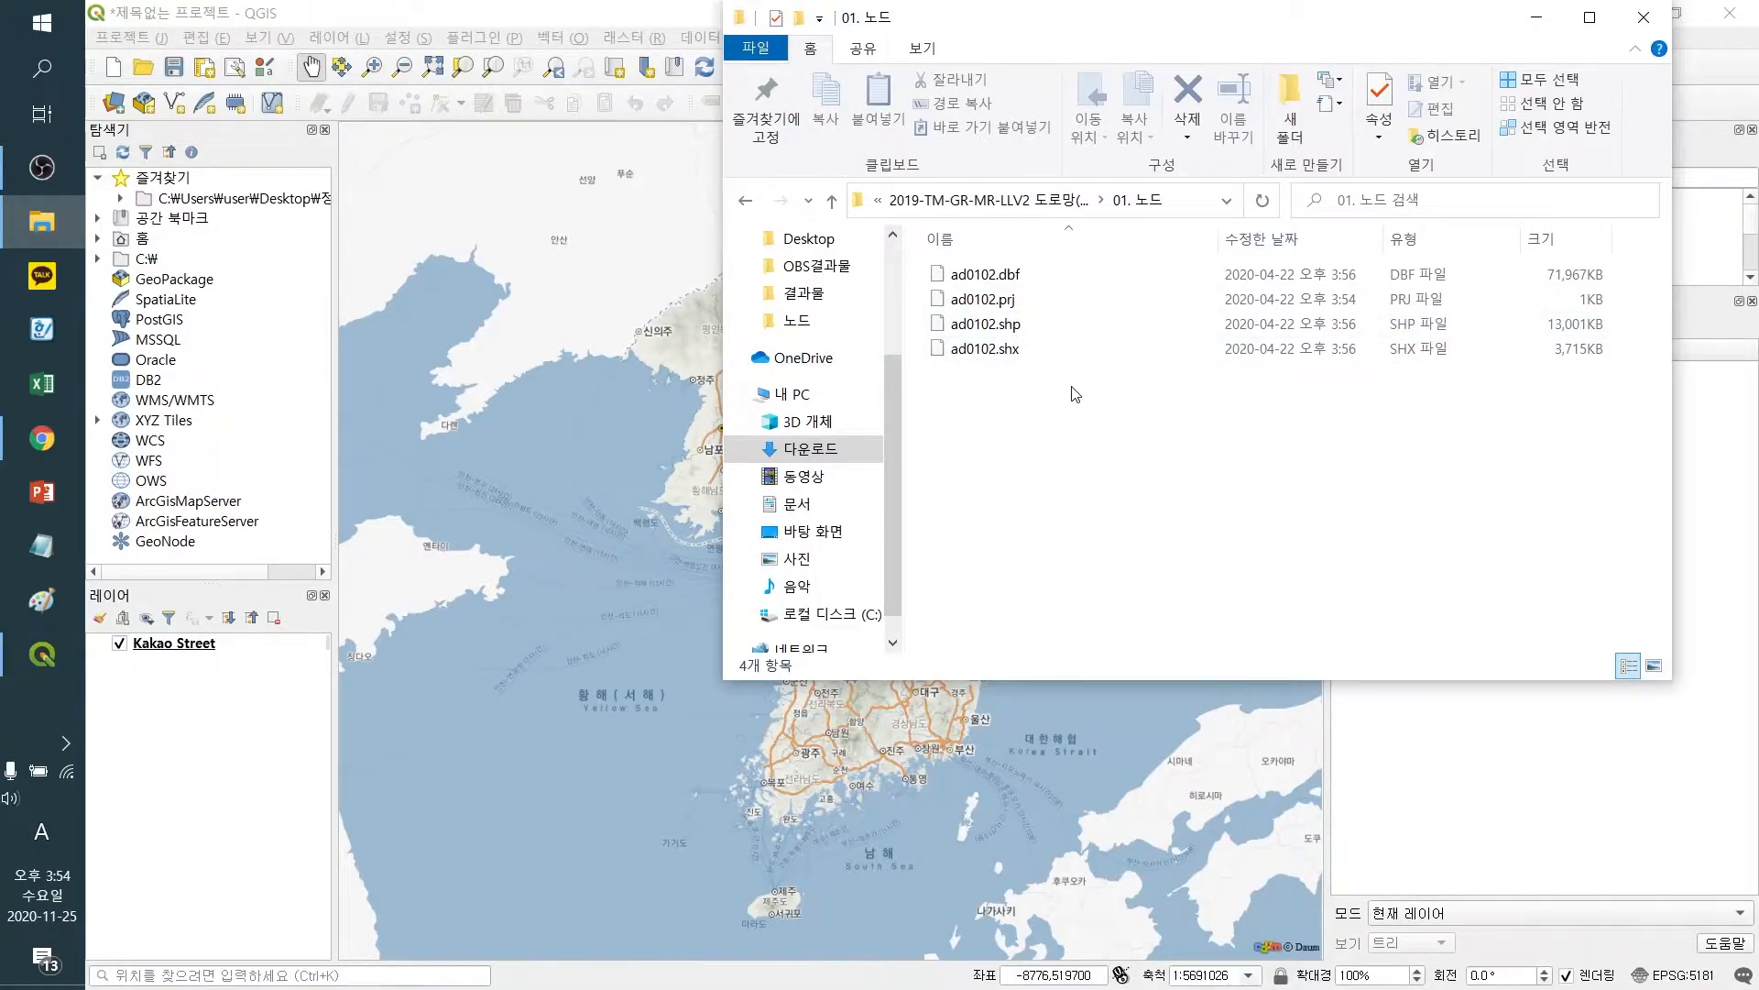
click(1022, 326)
click(1056, 439)
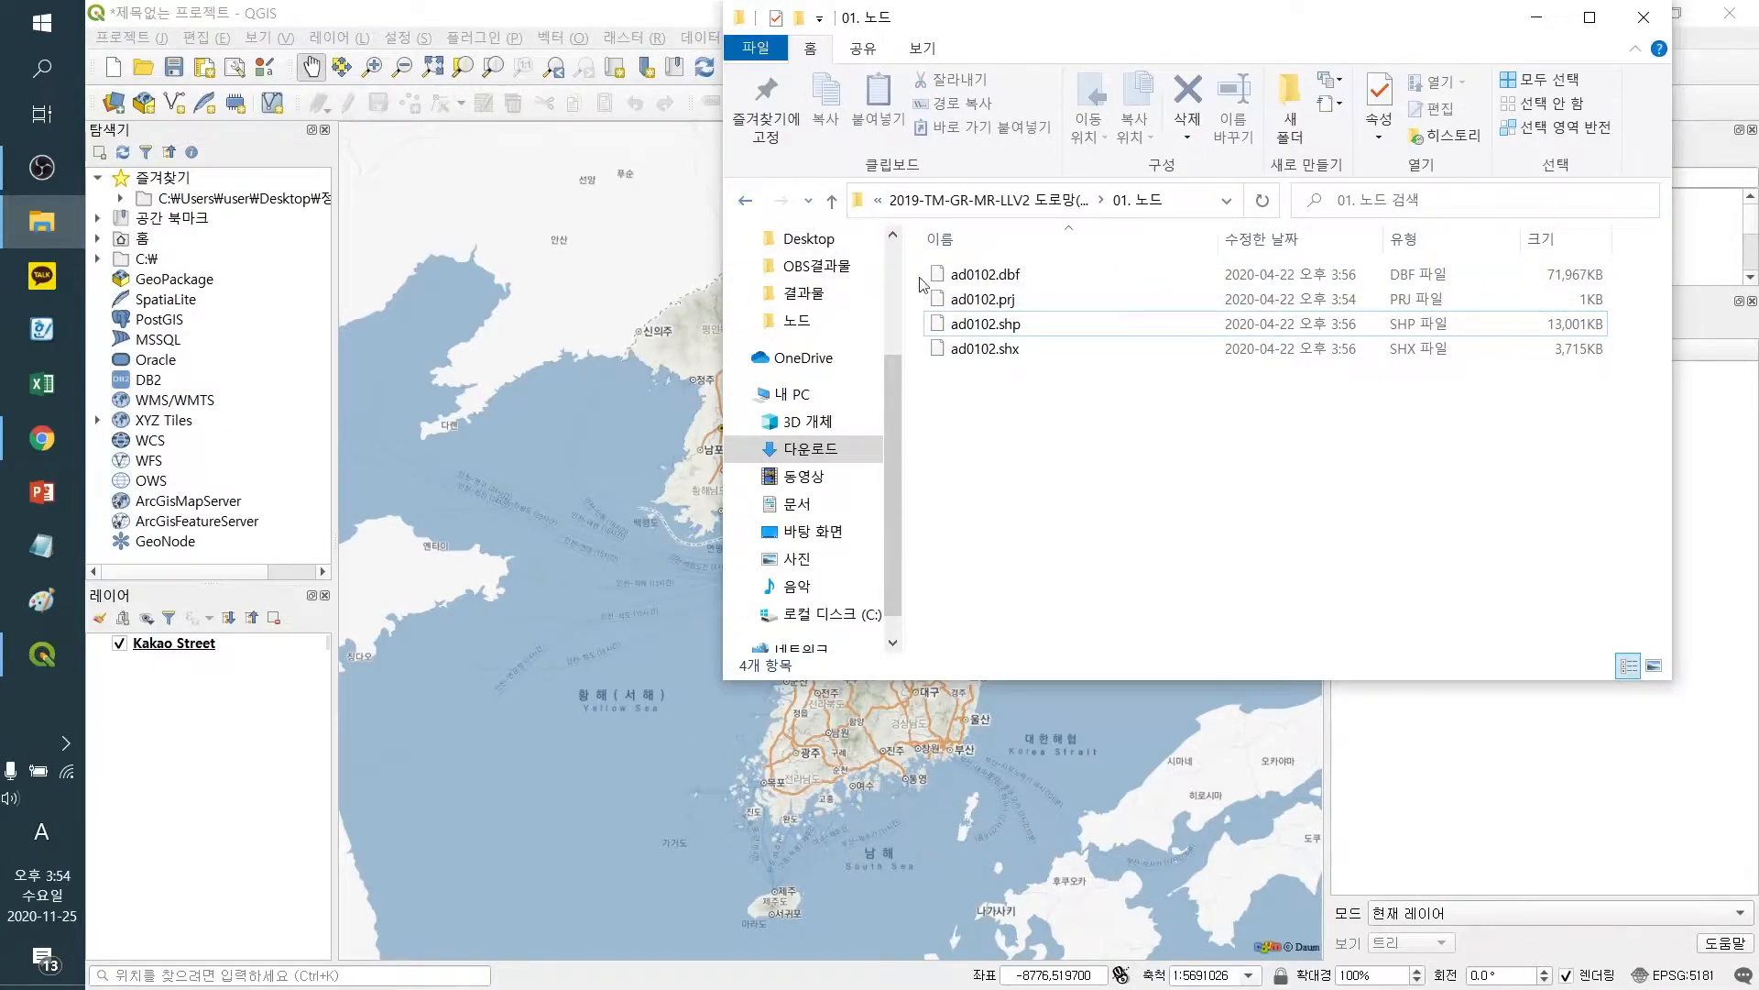
click(745, 201)
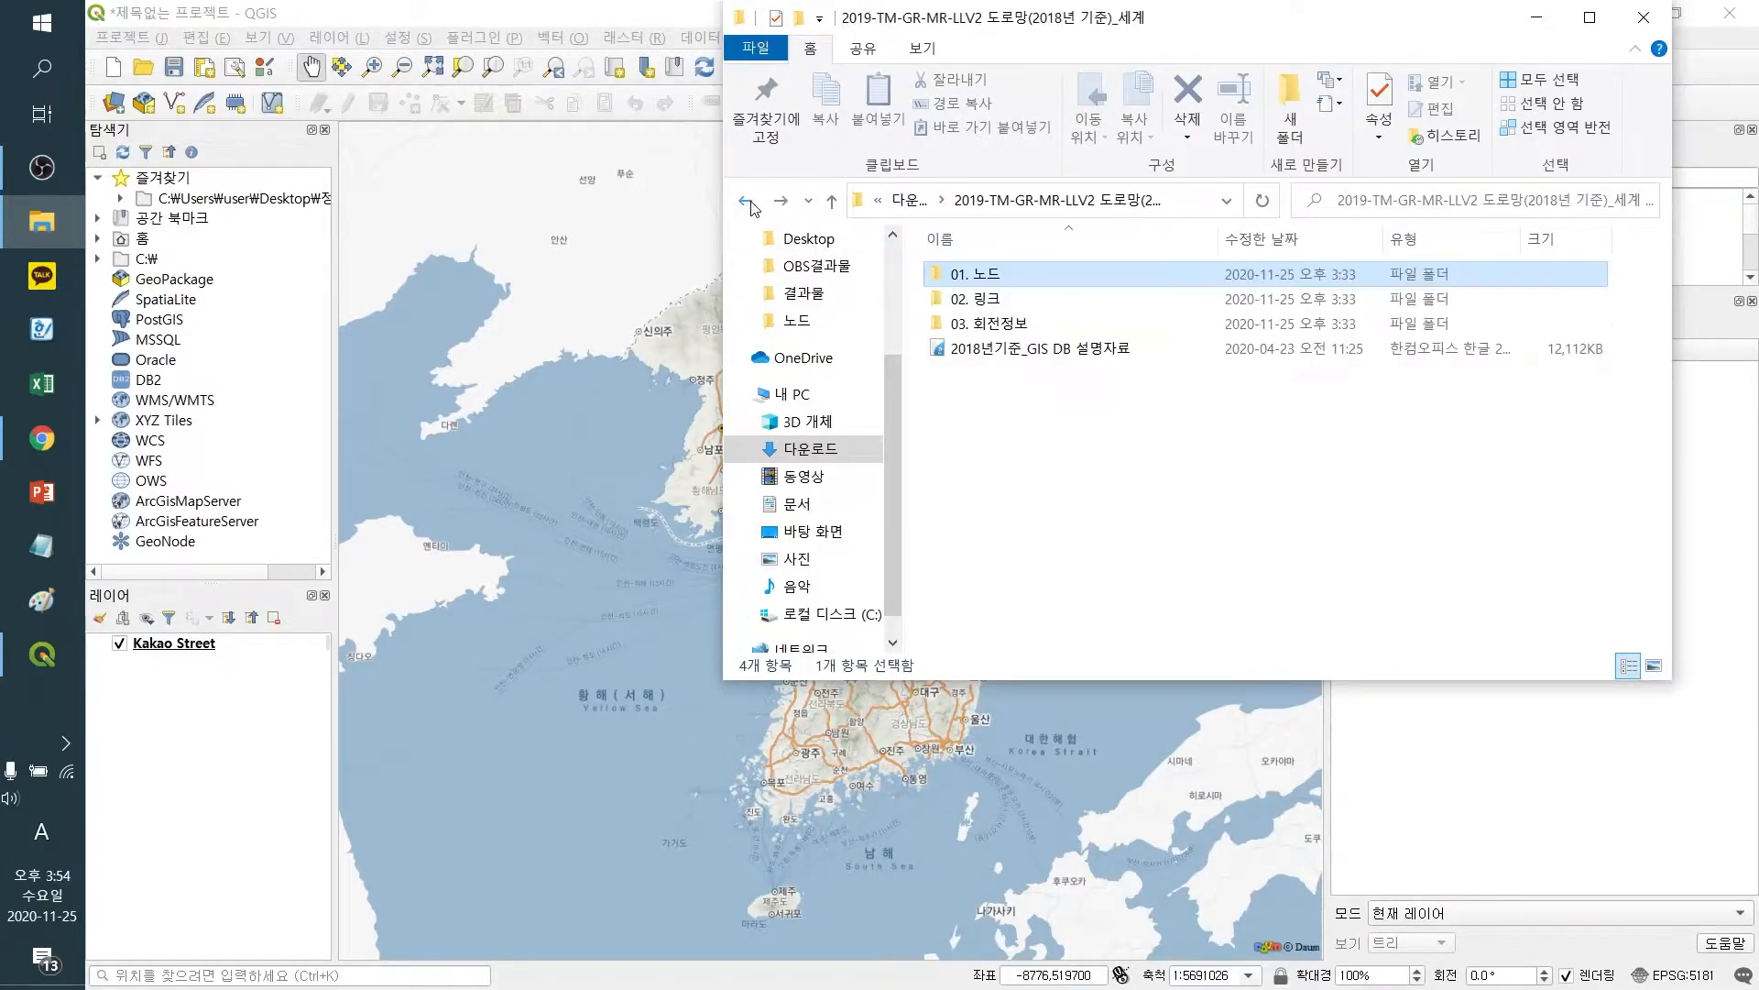
click(745, 202)
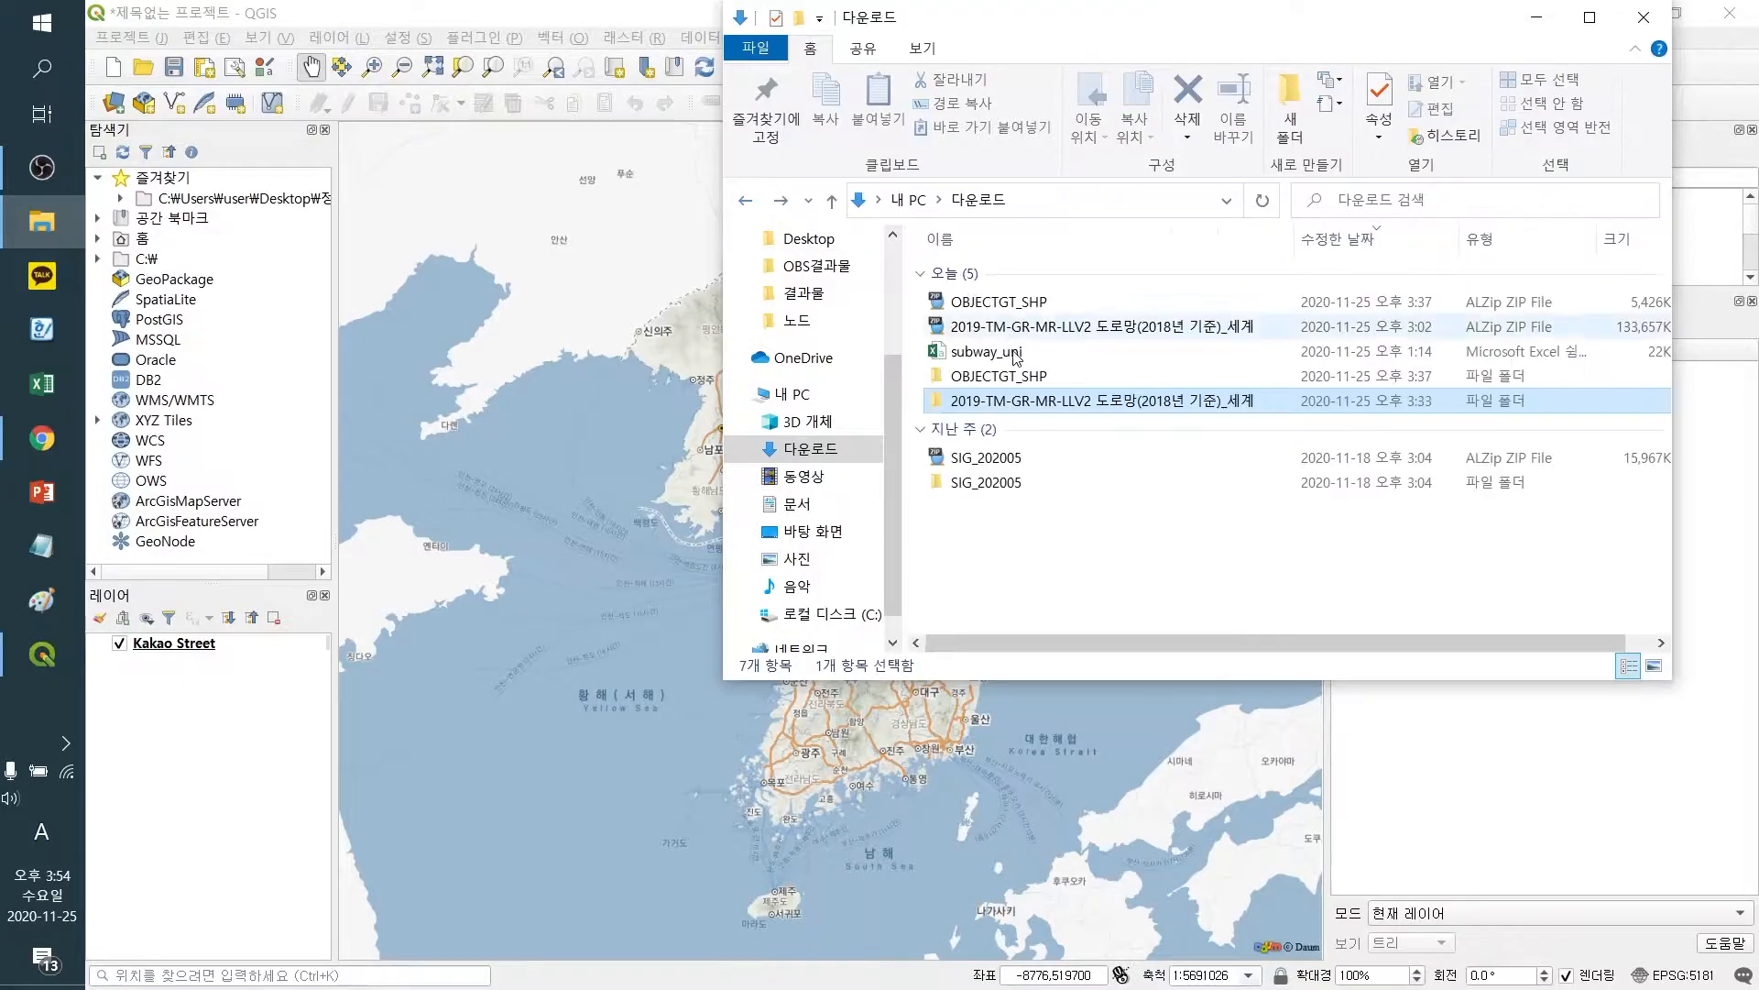
double_click(1001, 401)
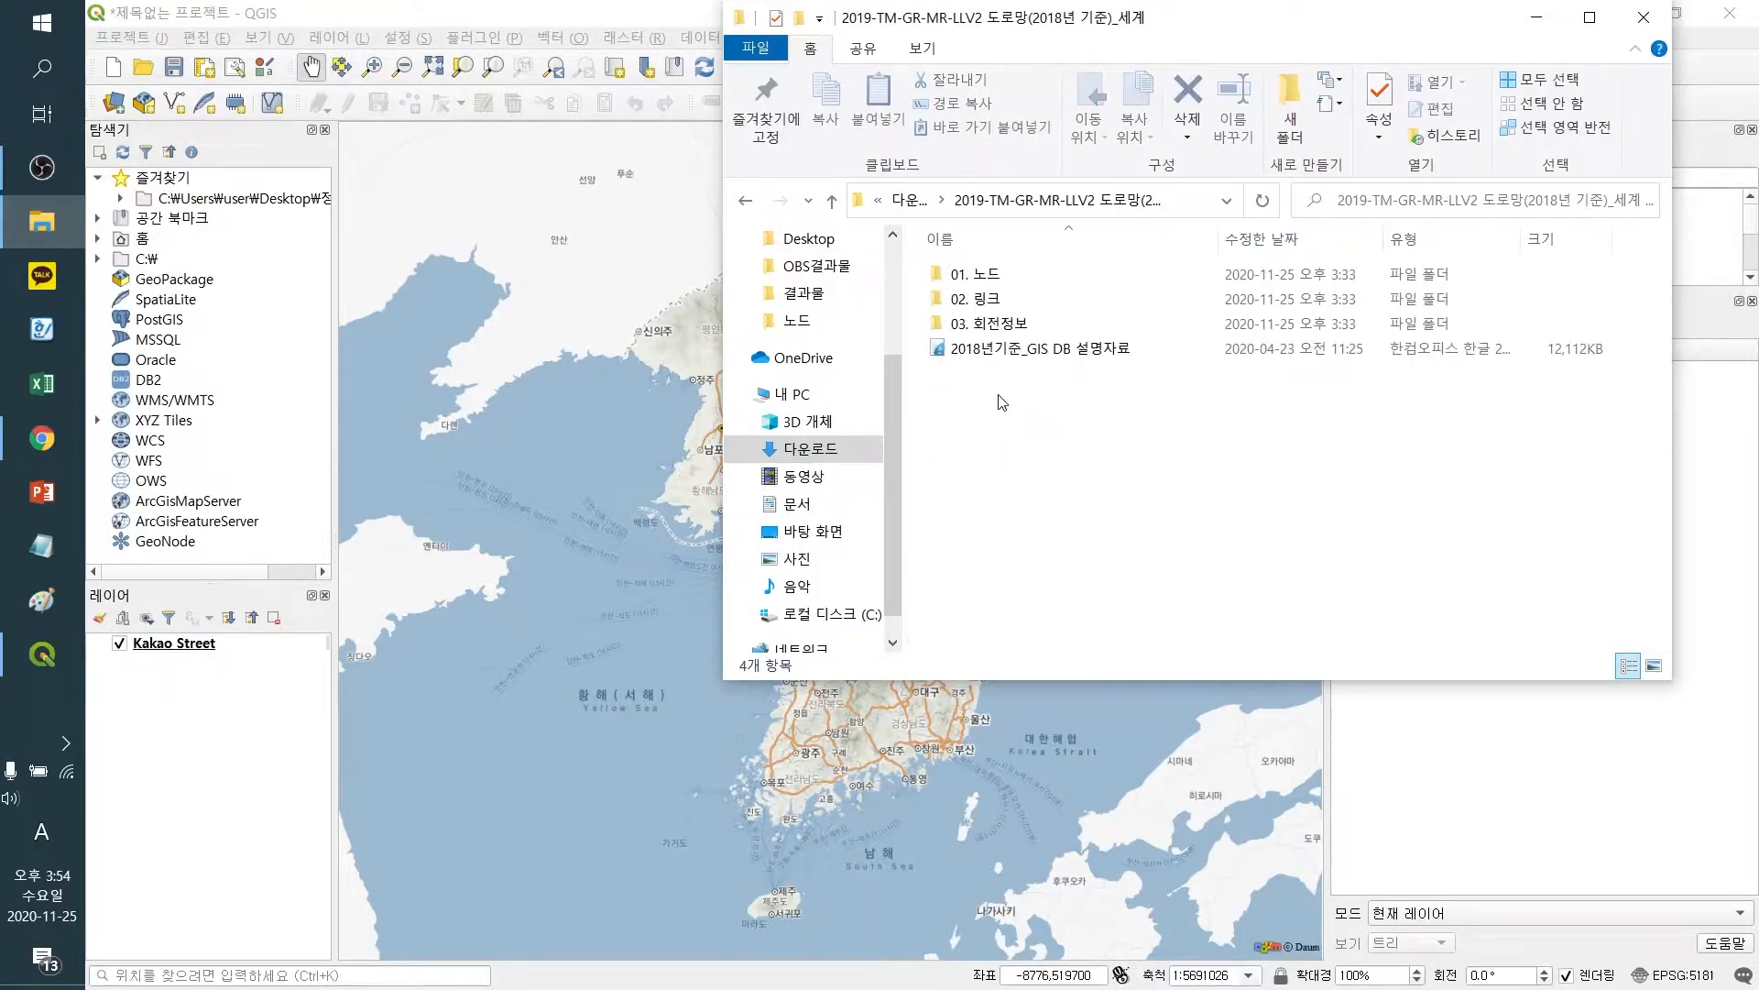
double_click(986, 273)
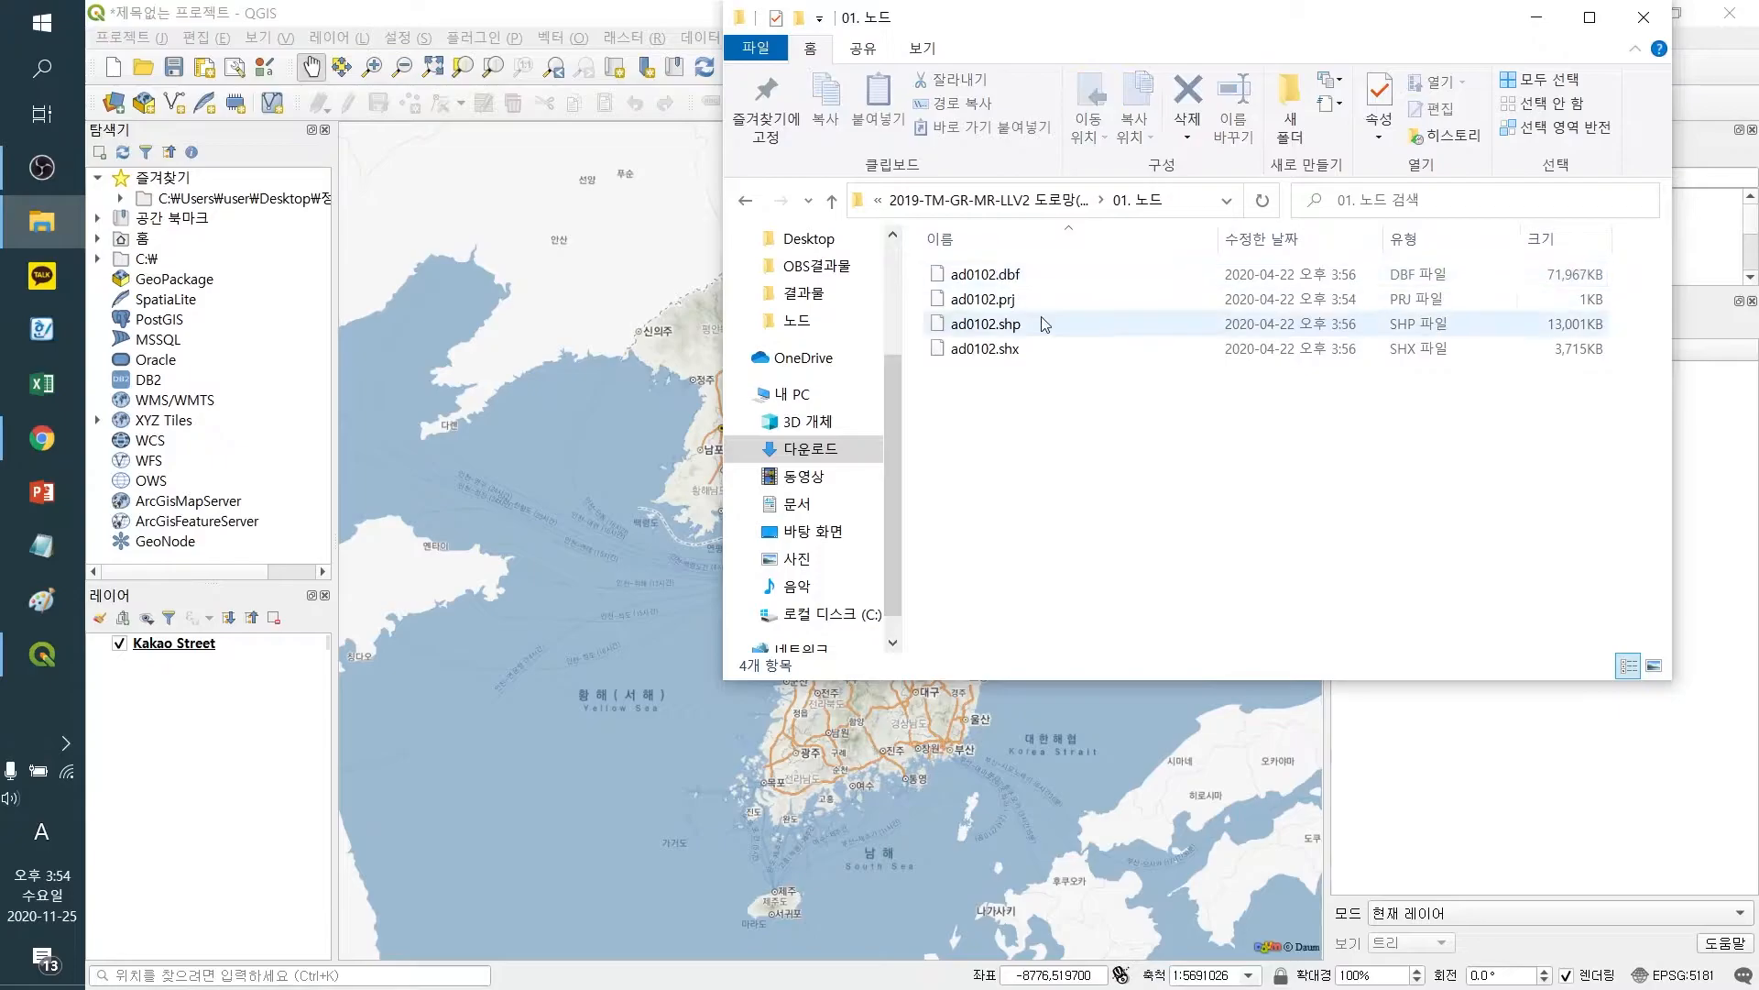
mouse_move(1010, 325)
mouse_down()
mouse_move(866, 445)
mouse_move(496, 679)
mouse_move(254, 748)
mouse_up()
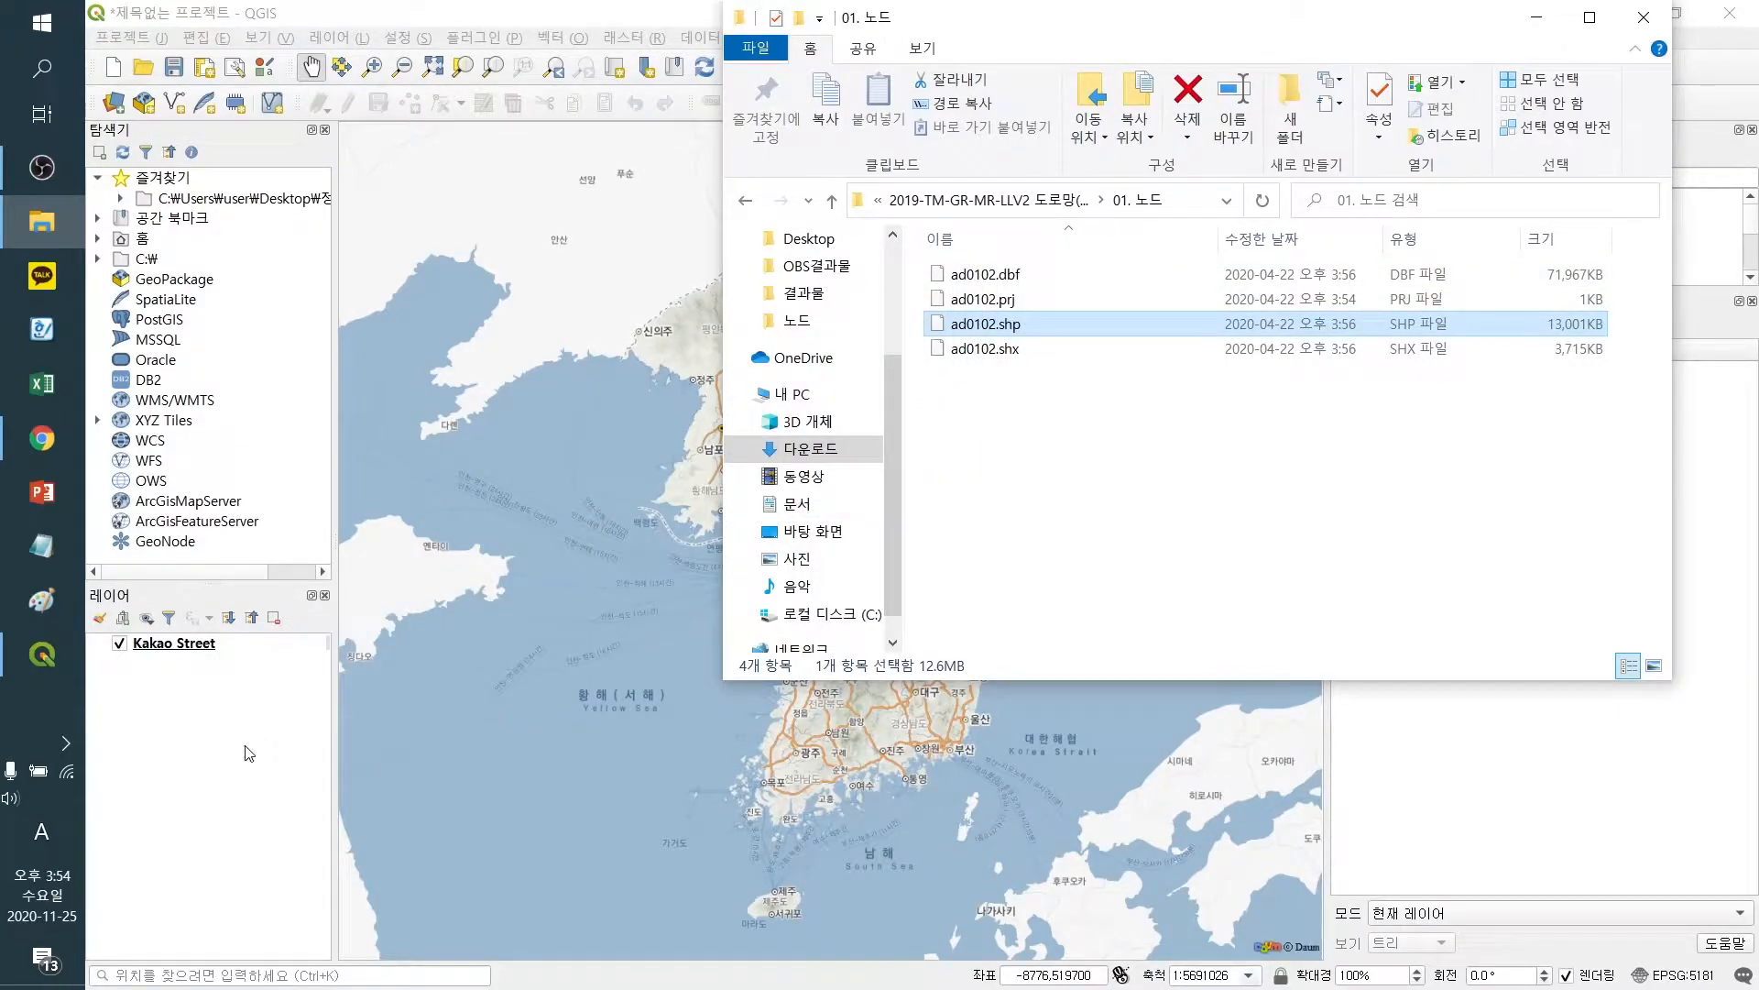
click(222, 763)
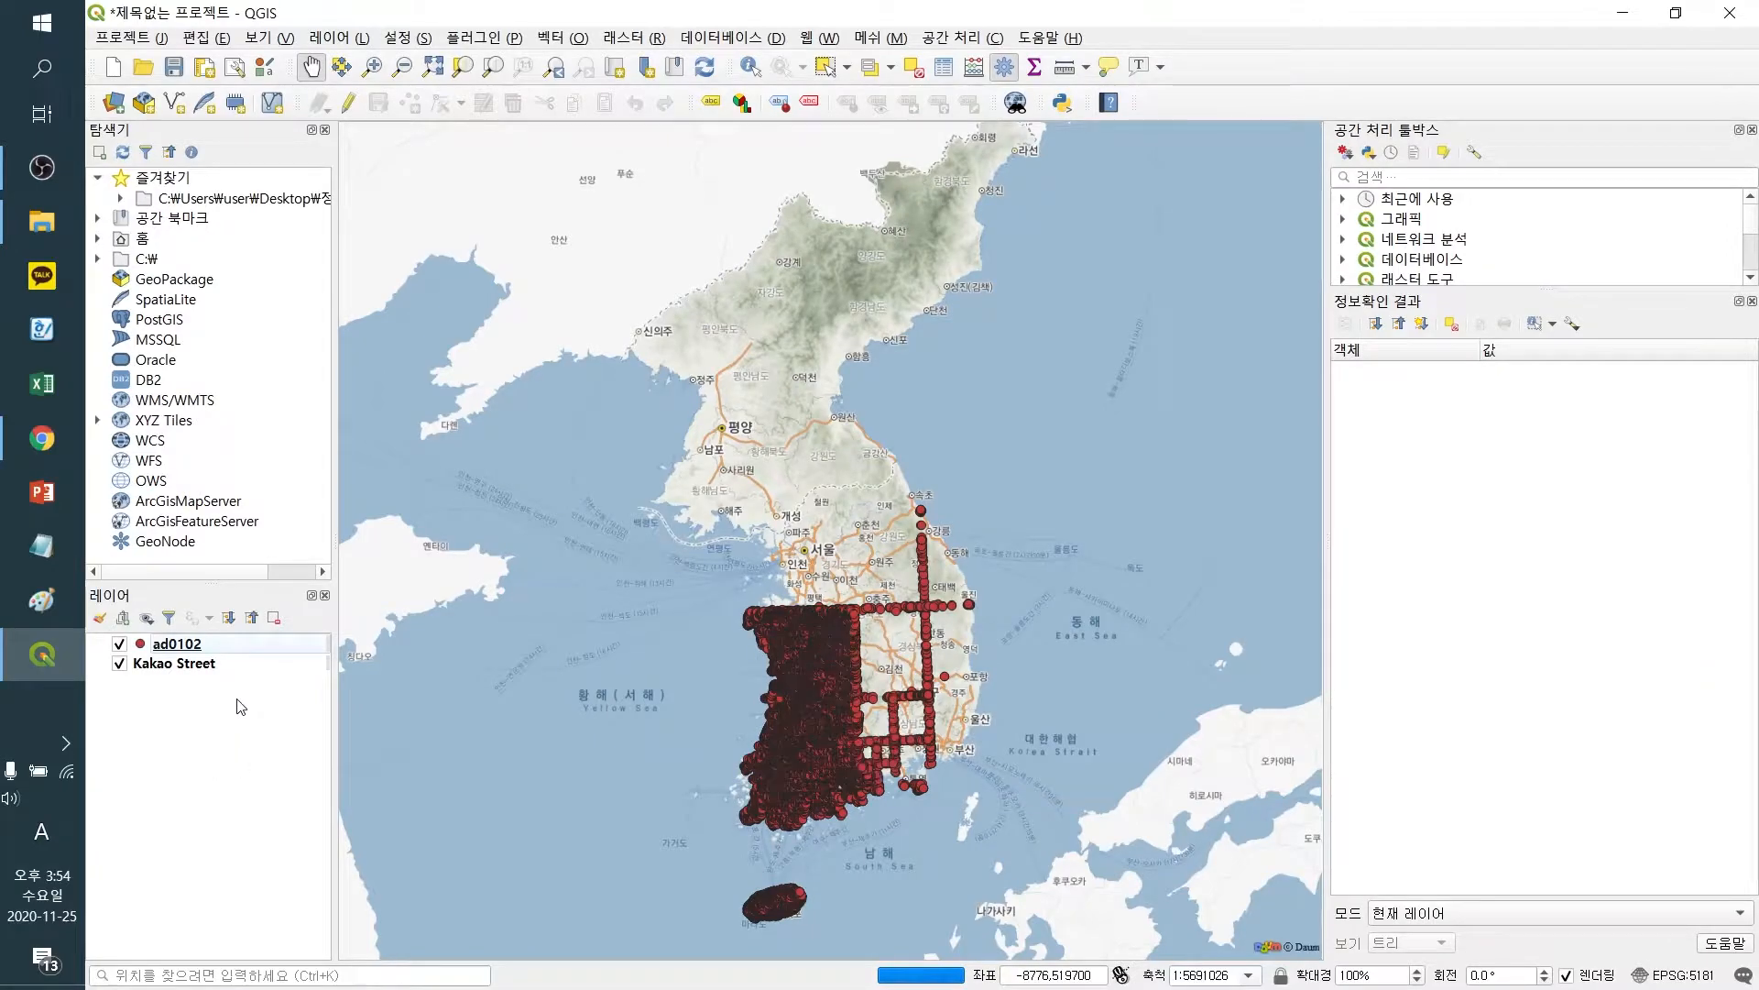
Remove the ad0102 node layer from the project
key(alt+Tab)
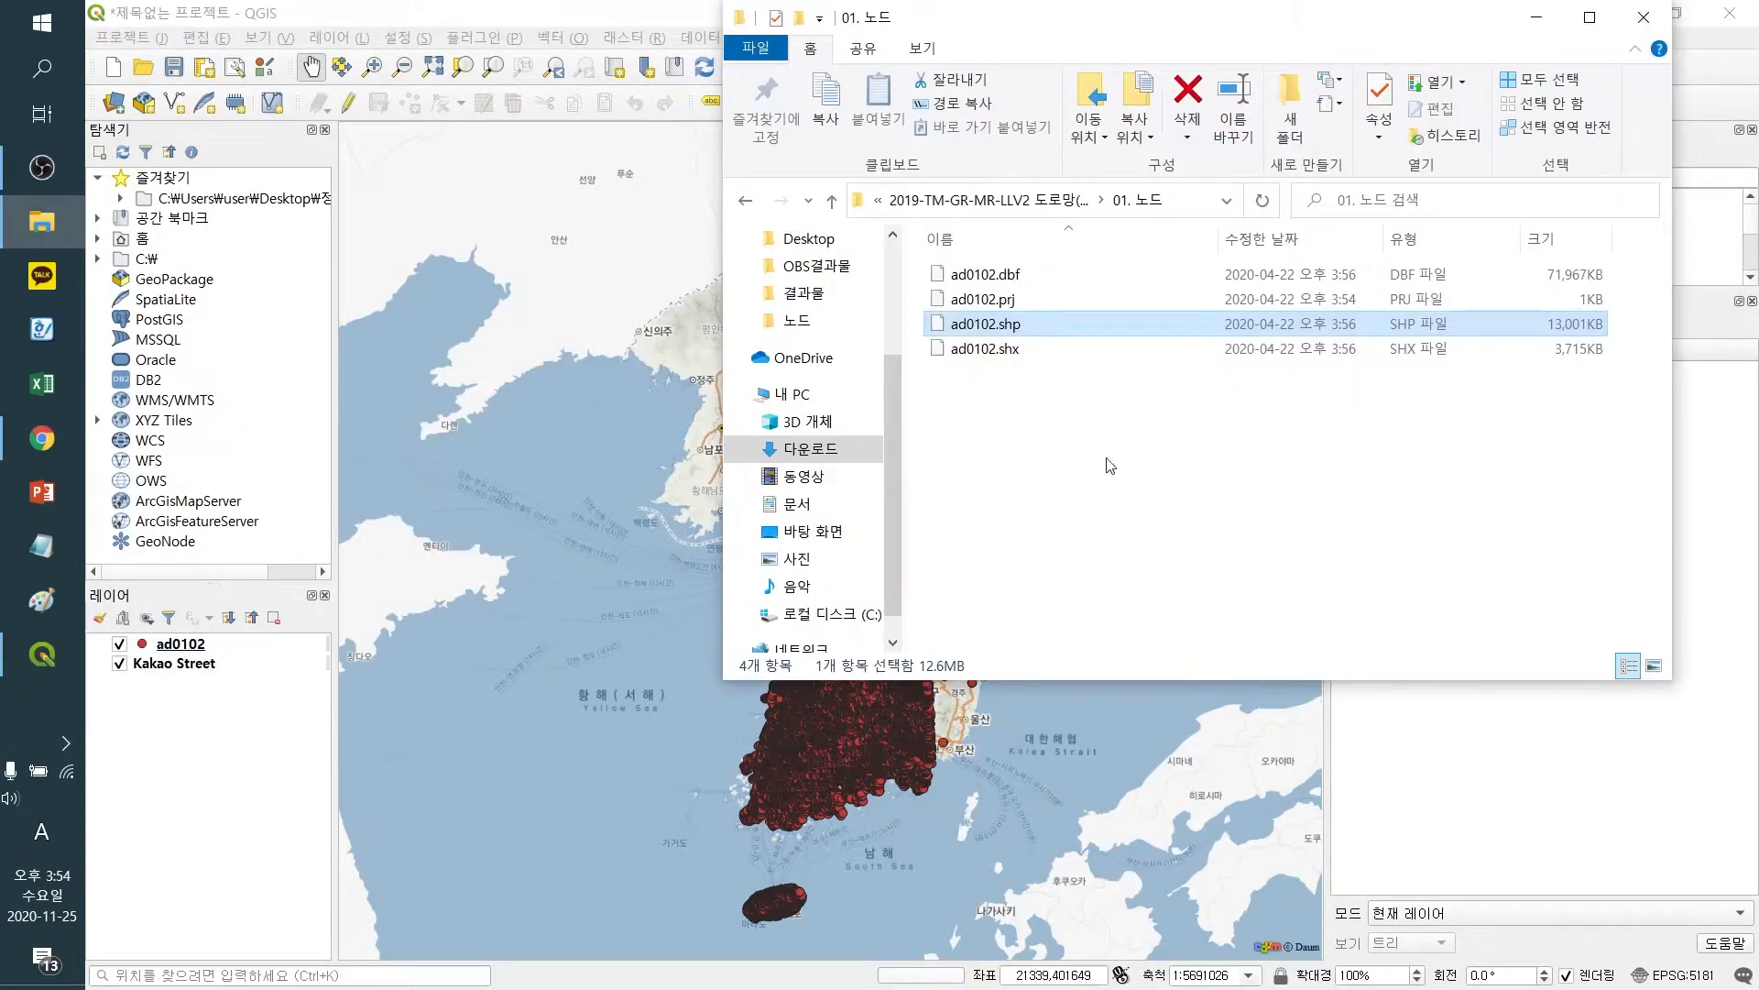
click(1107, 459)
click(210, 810)
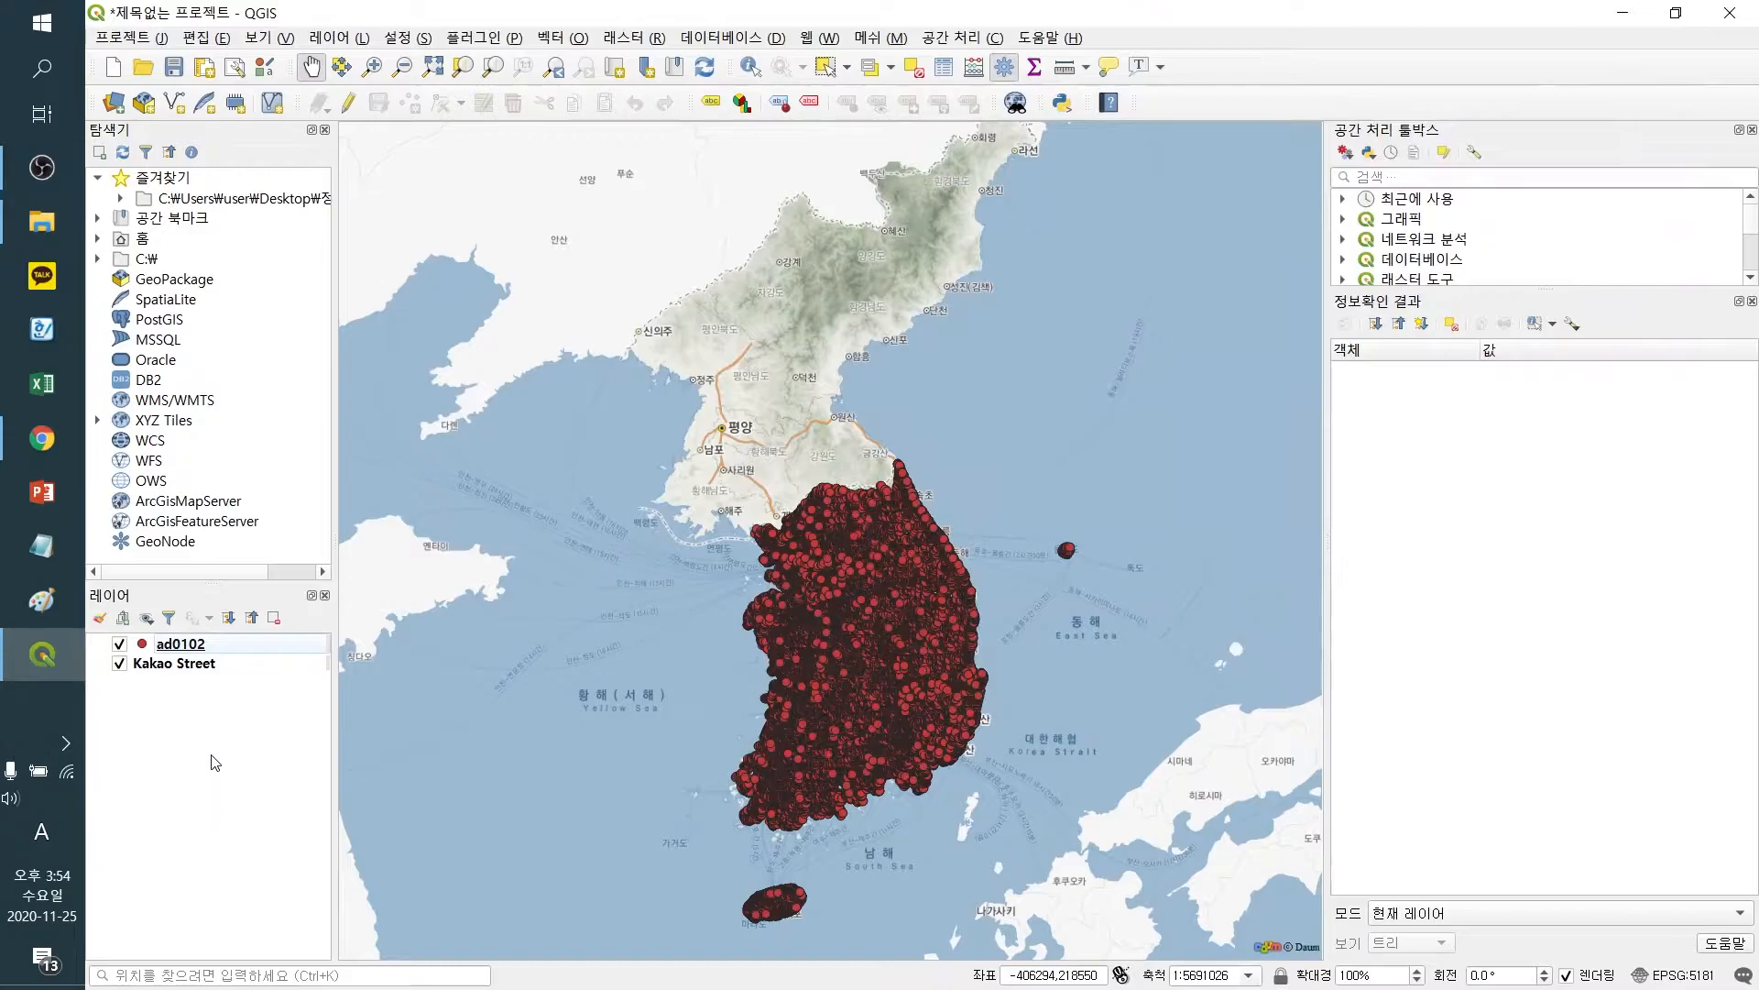
click(190, 647)
right_click(201, 645)
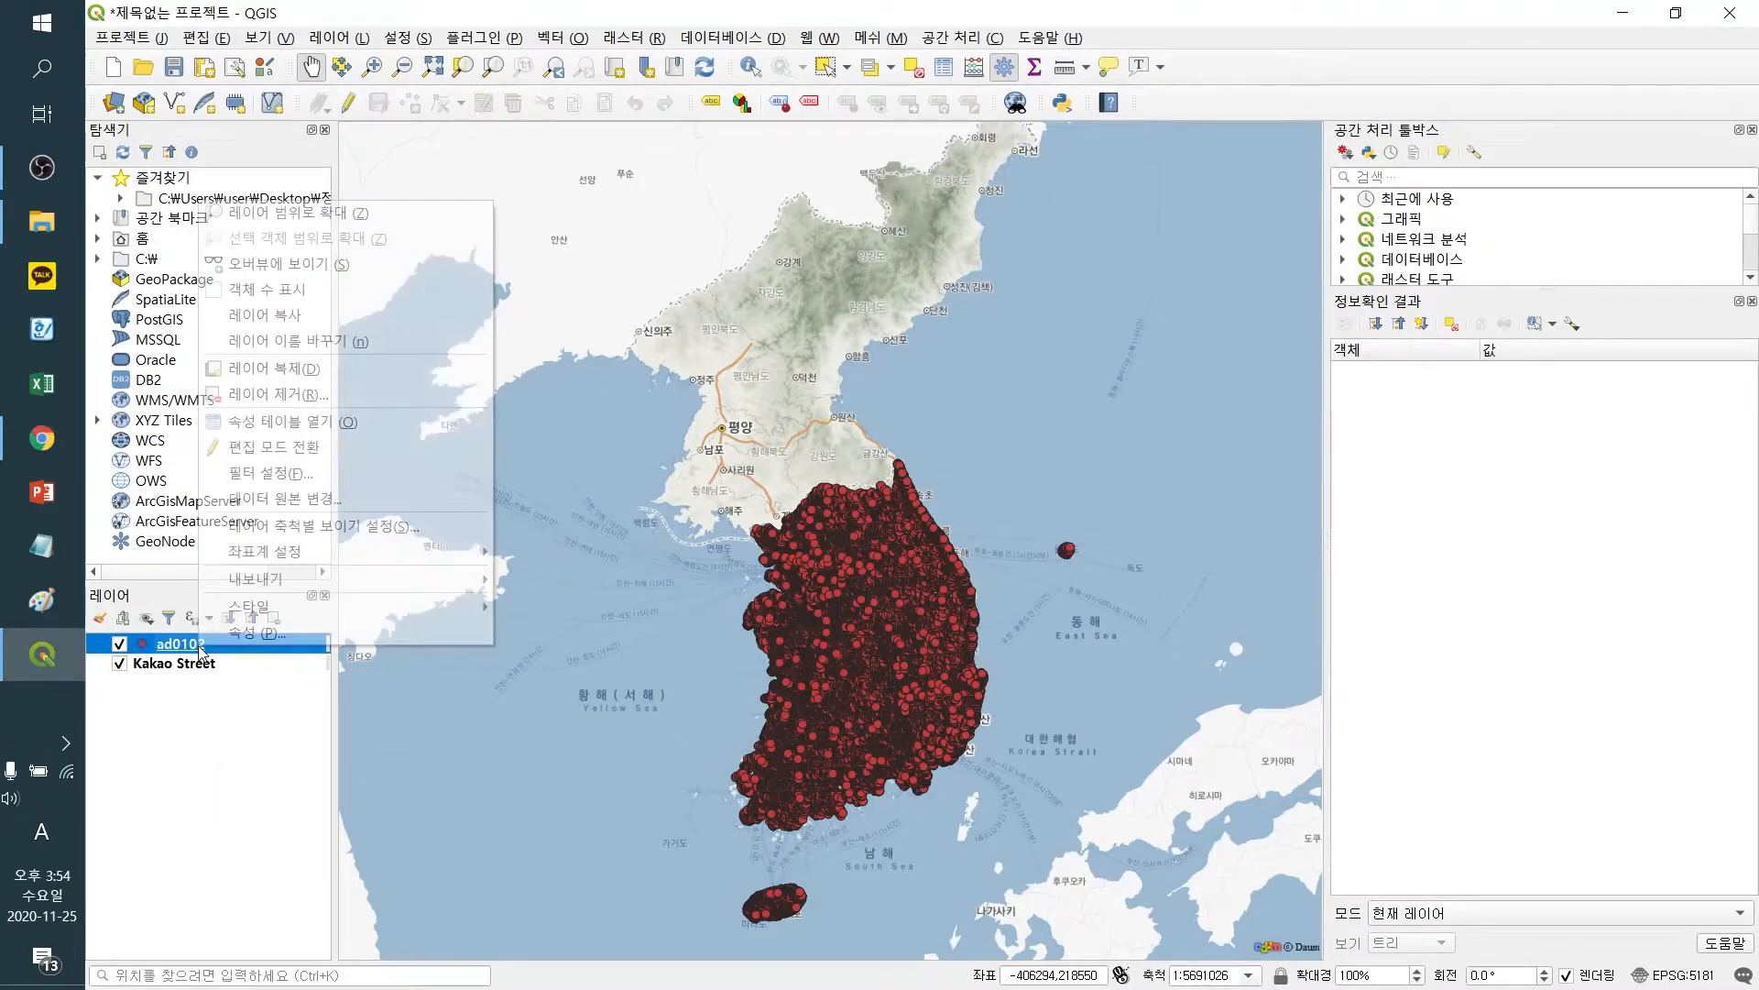
click(278, 396)
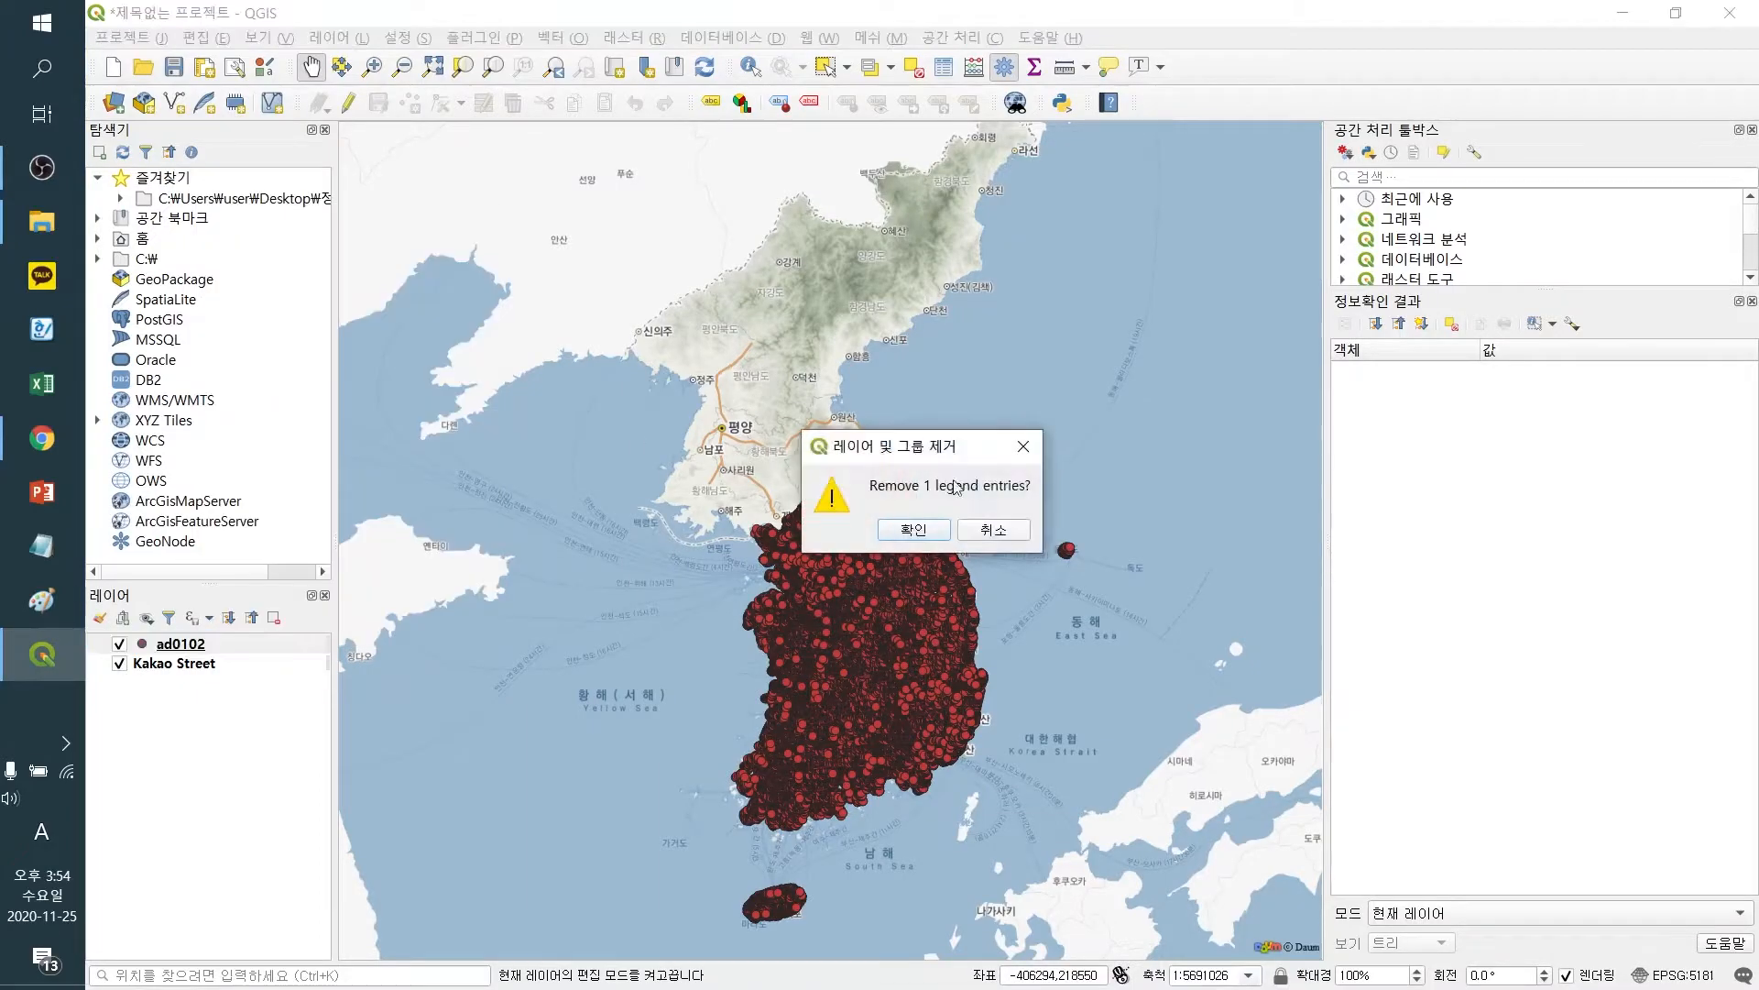
click(906, 526)
Add ad0022.shp from the road network's 02. 링크 folder to the layers list
key(alt+Tab)
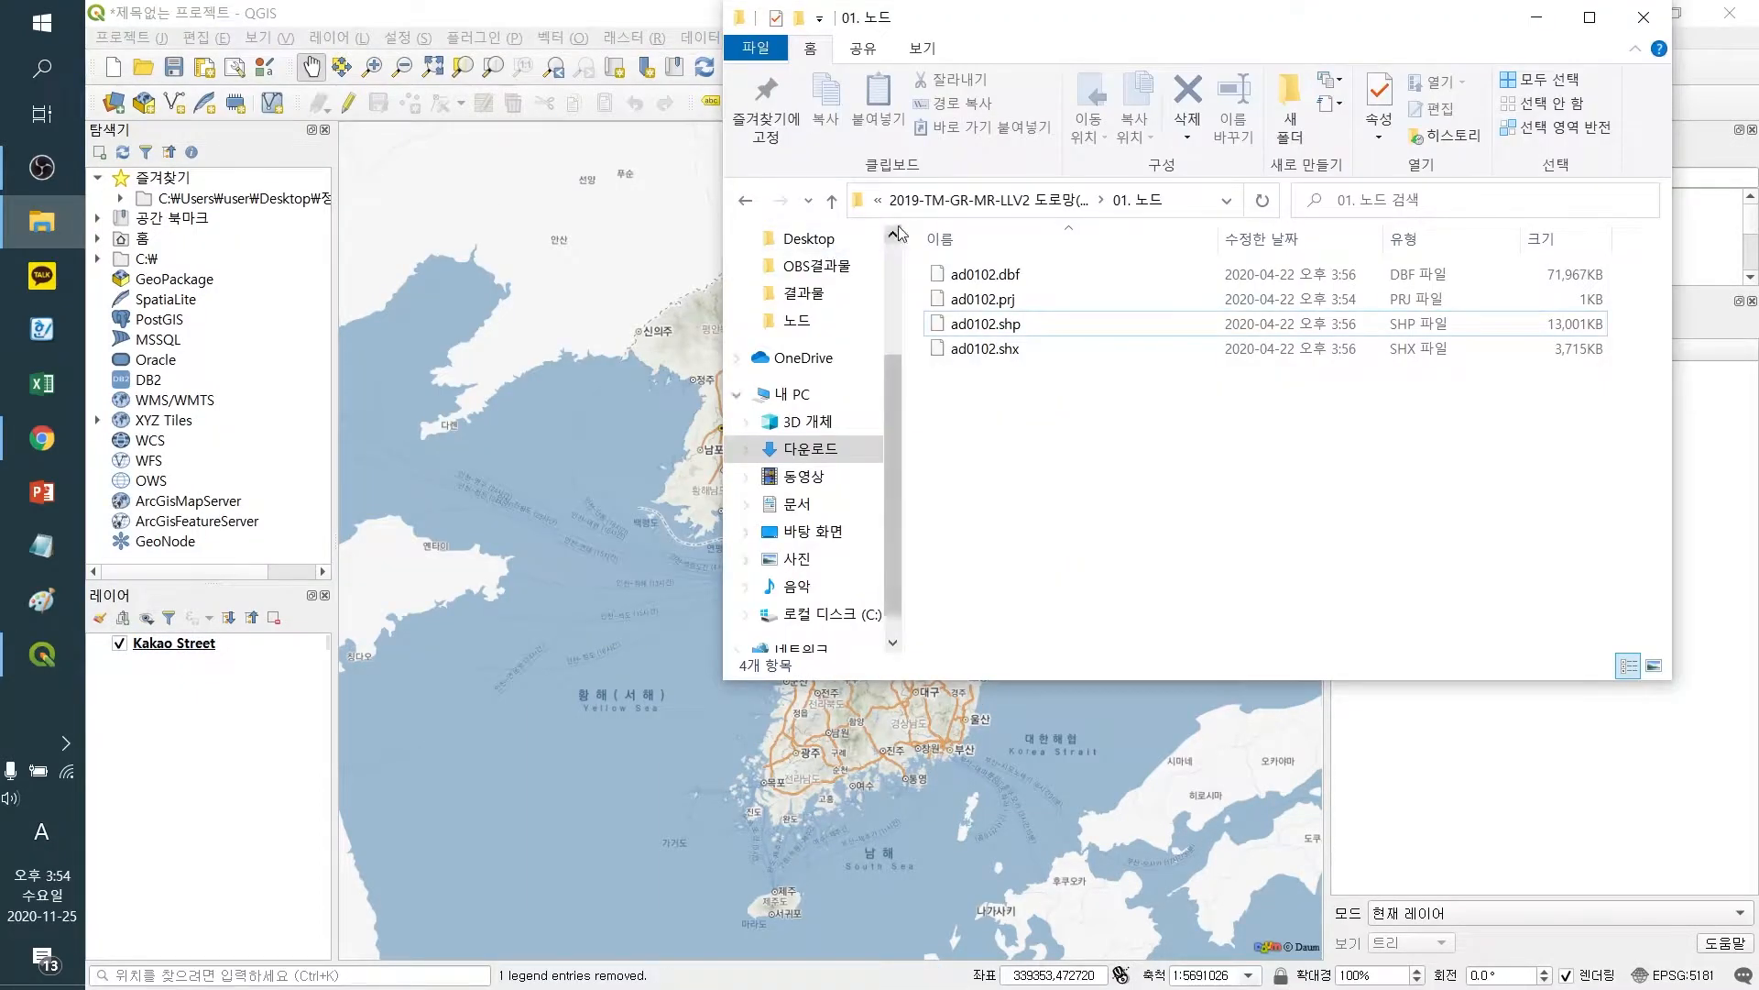
click(744, 203)
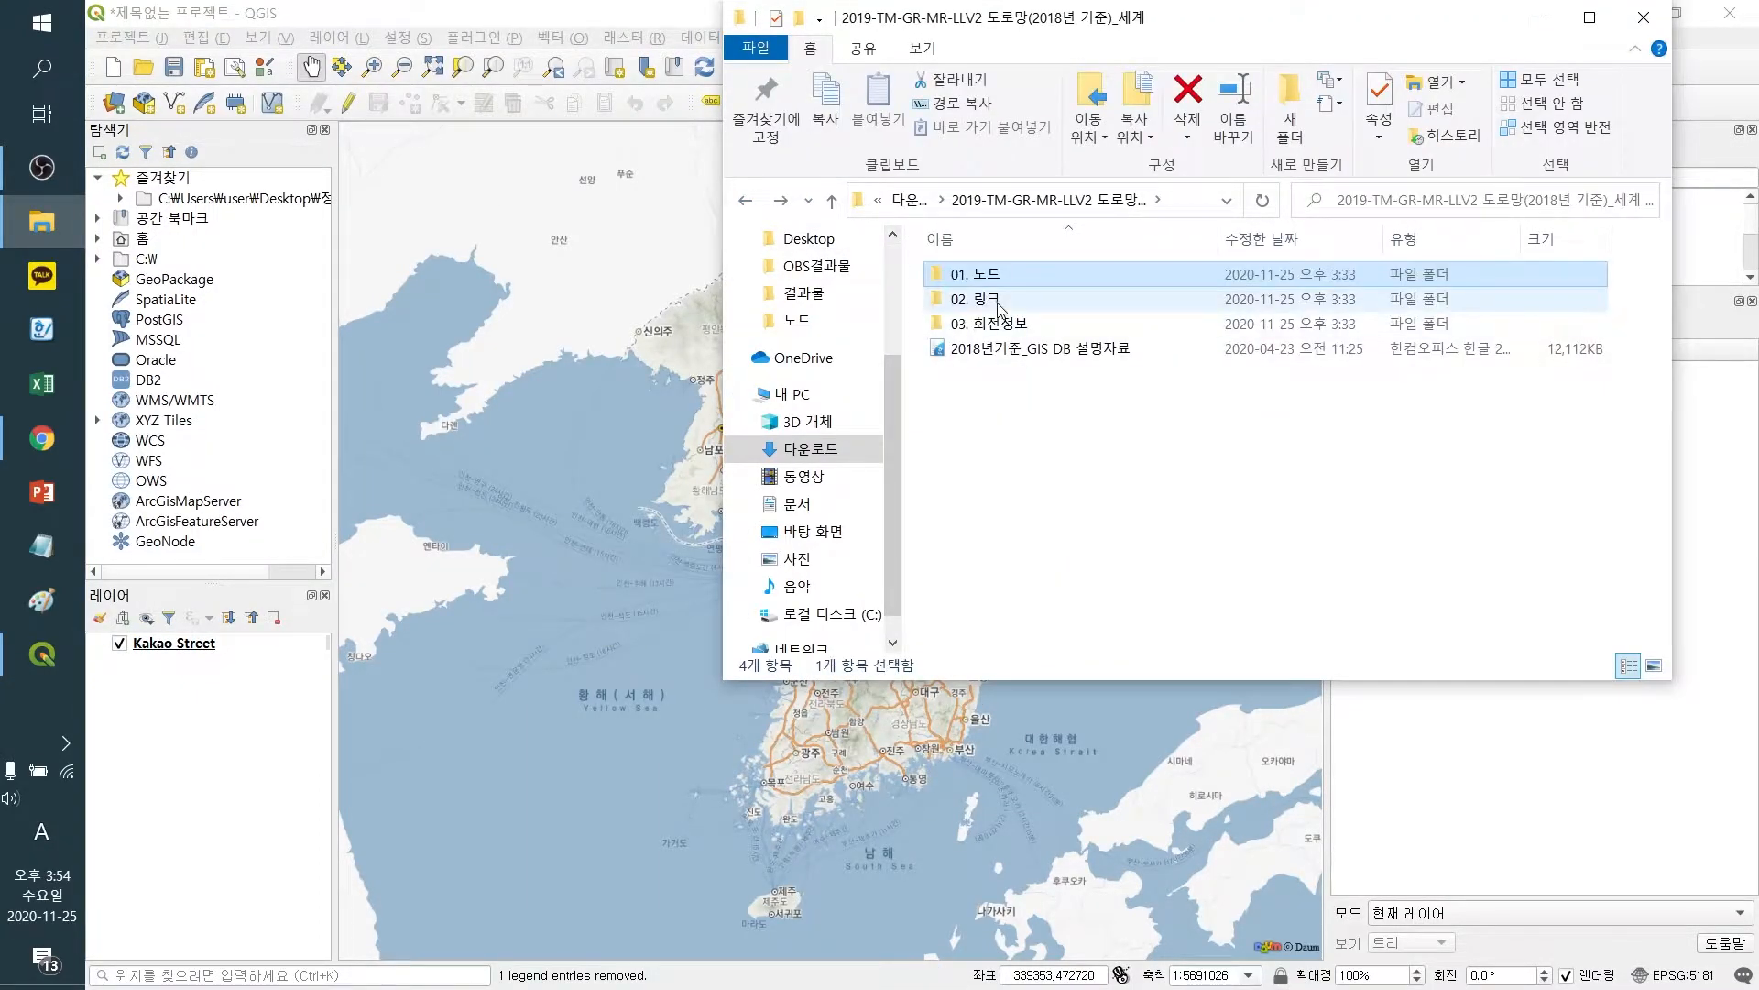
double_click(997, 303)
click(1030, 328)
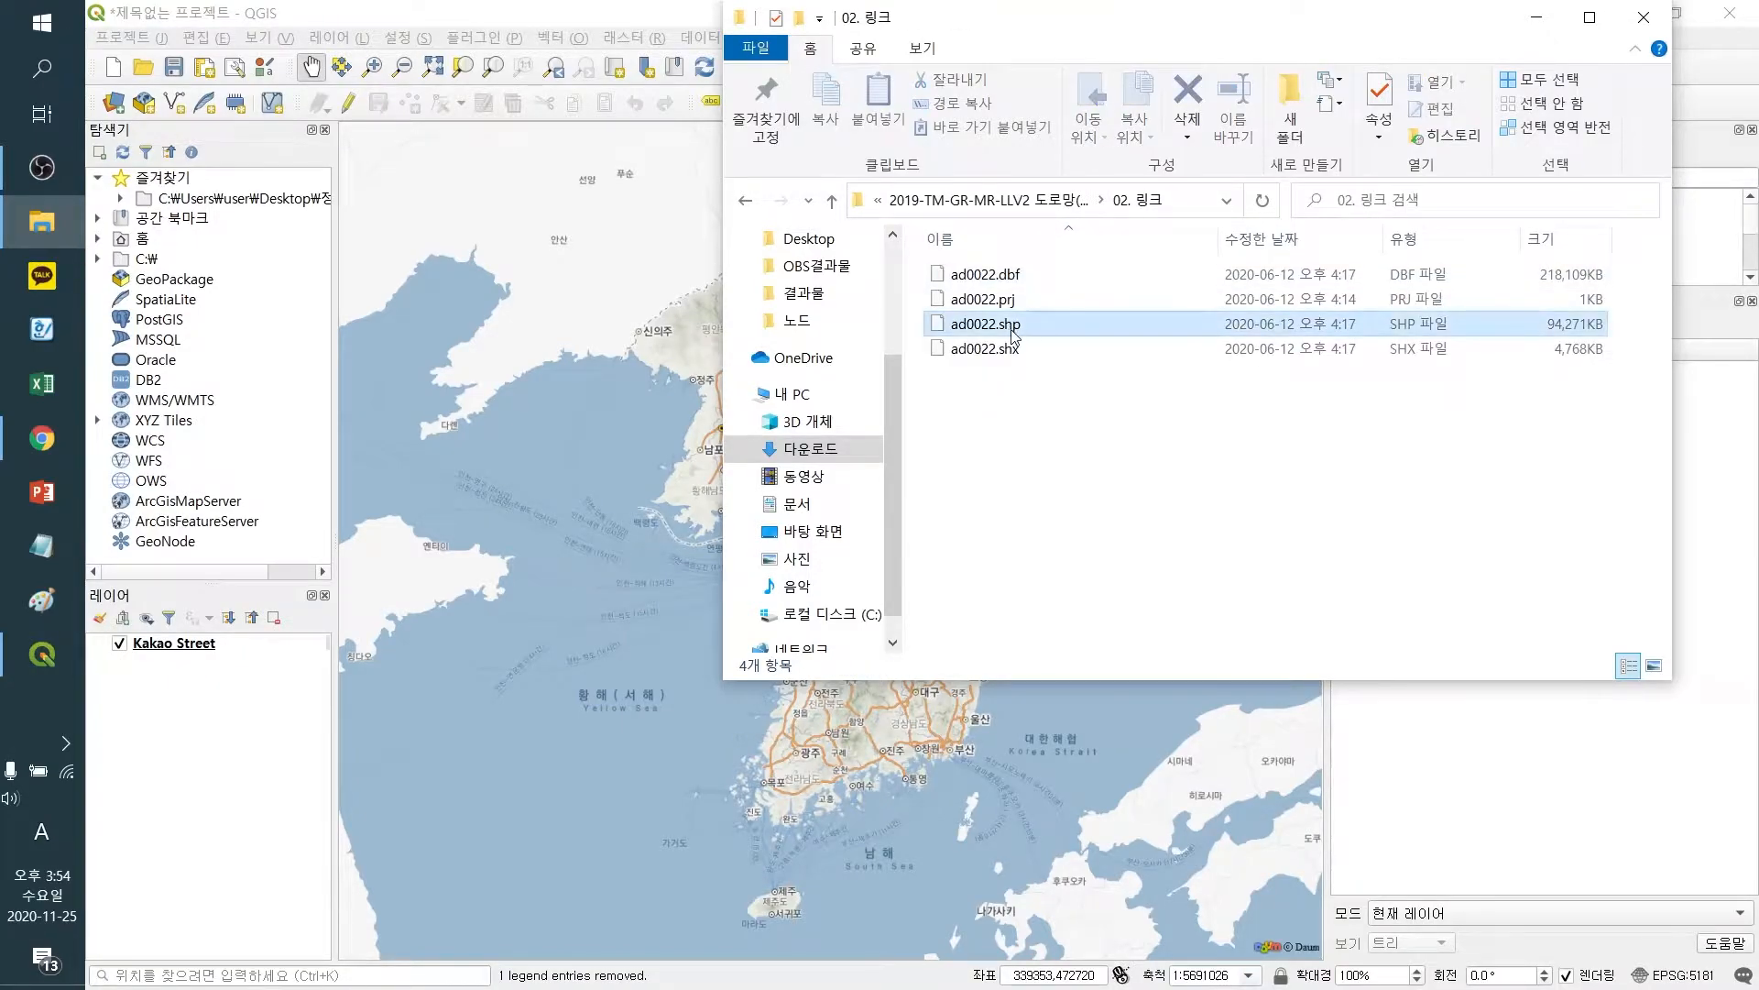
drag(1031, 332, 247, 805)
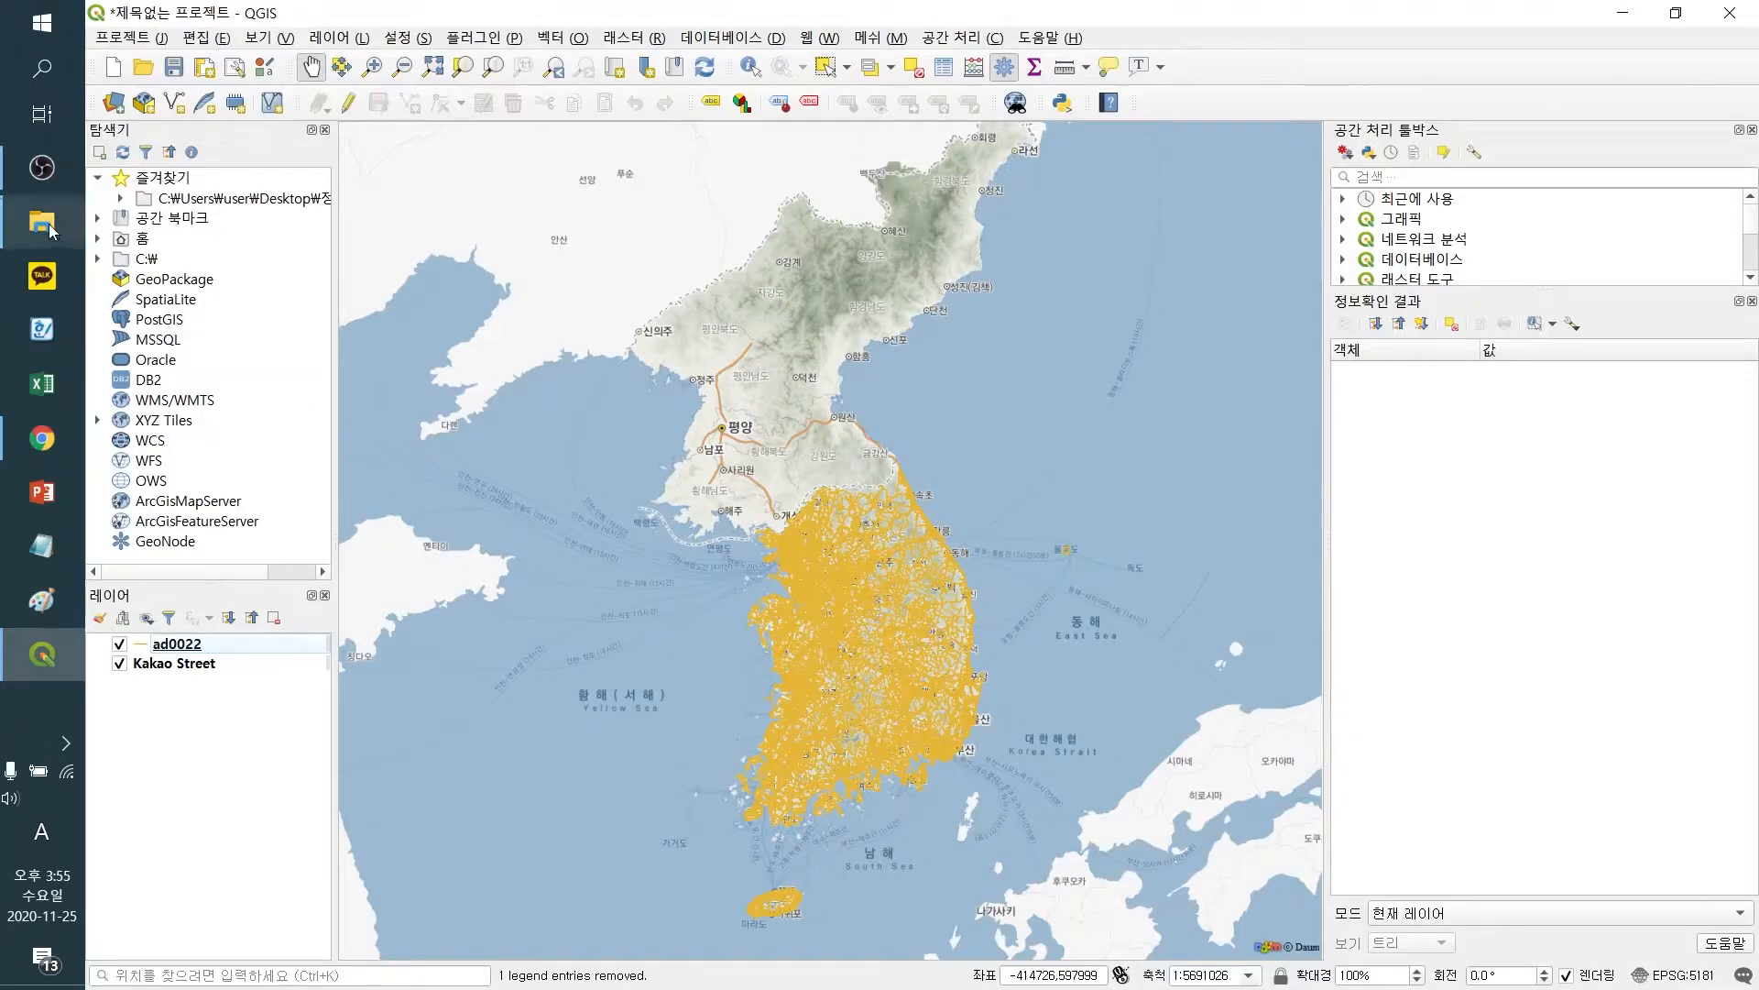
Add the 서울_SIG_5179.shp vector layer from the 결과물 folder through the data source manager
mouse_move(51, 230)
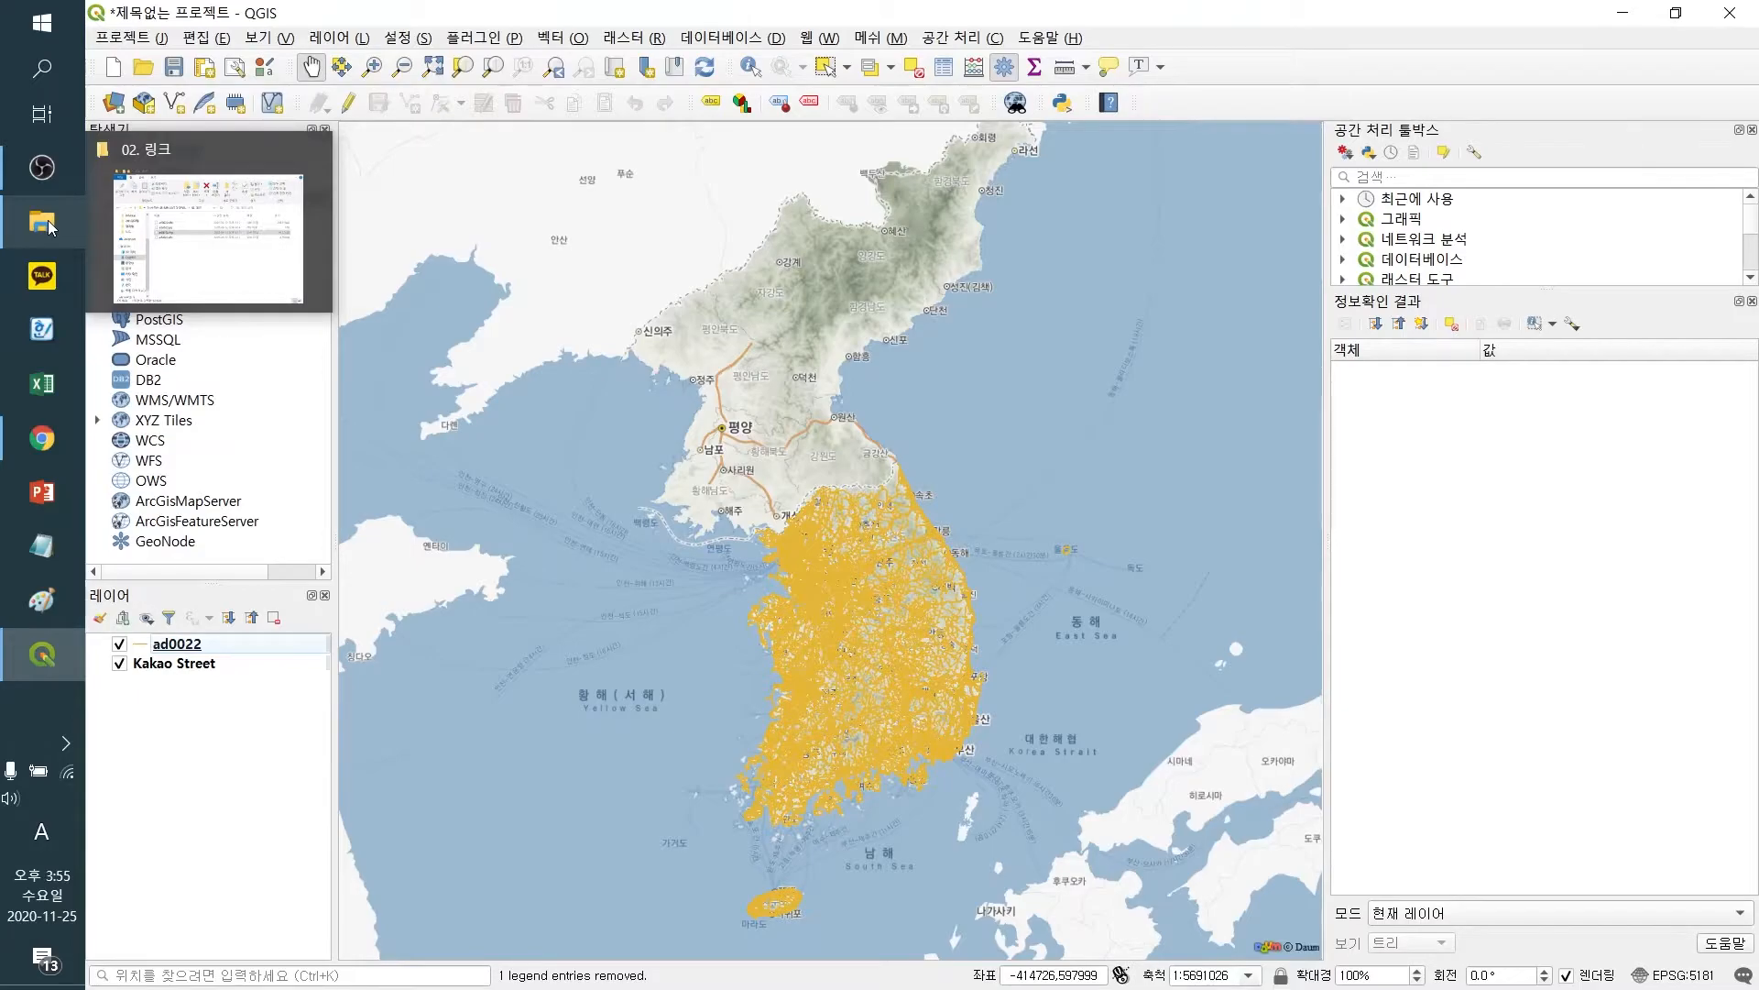
click(50, 227)
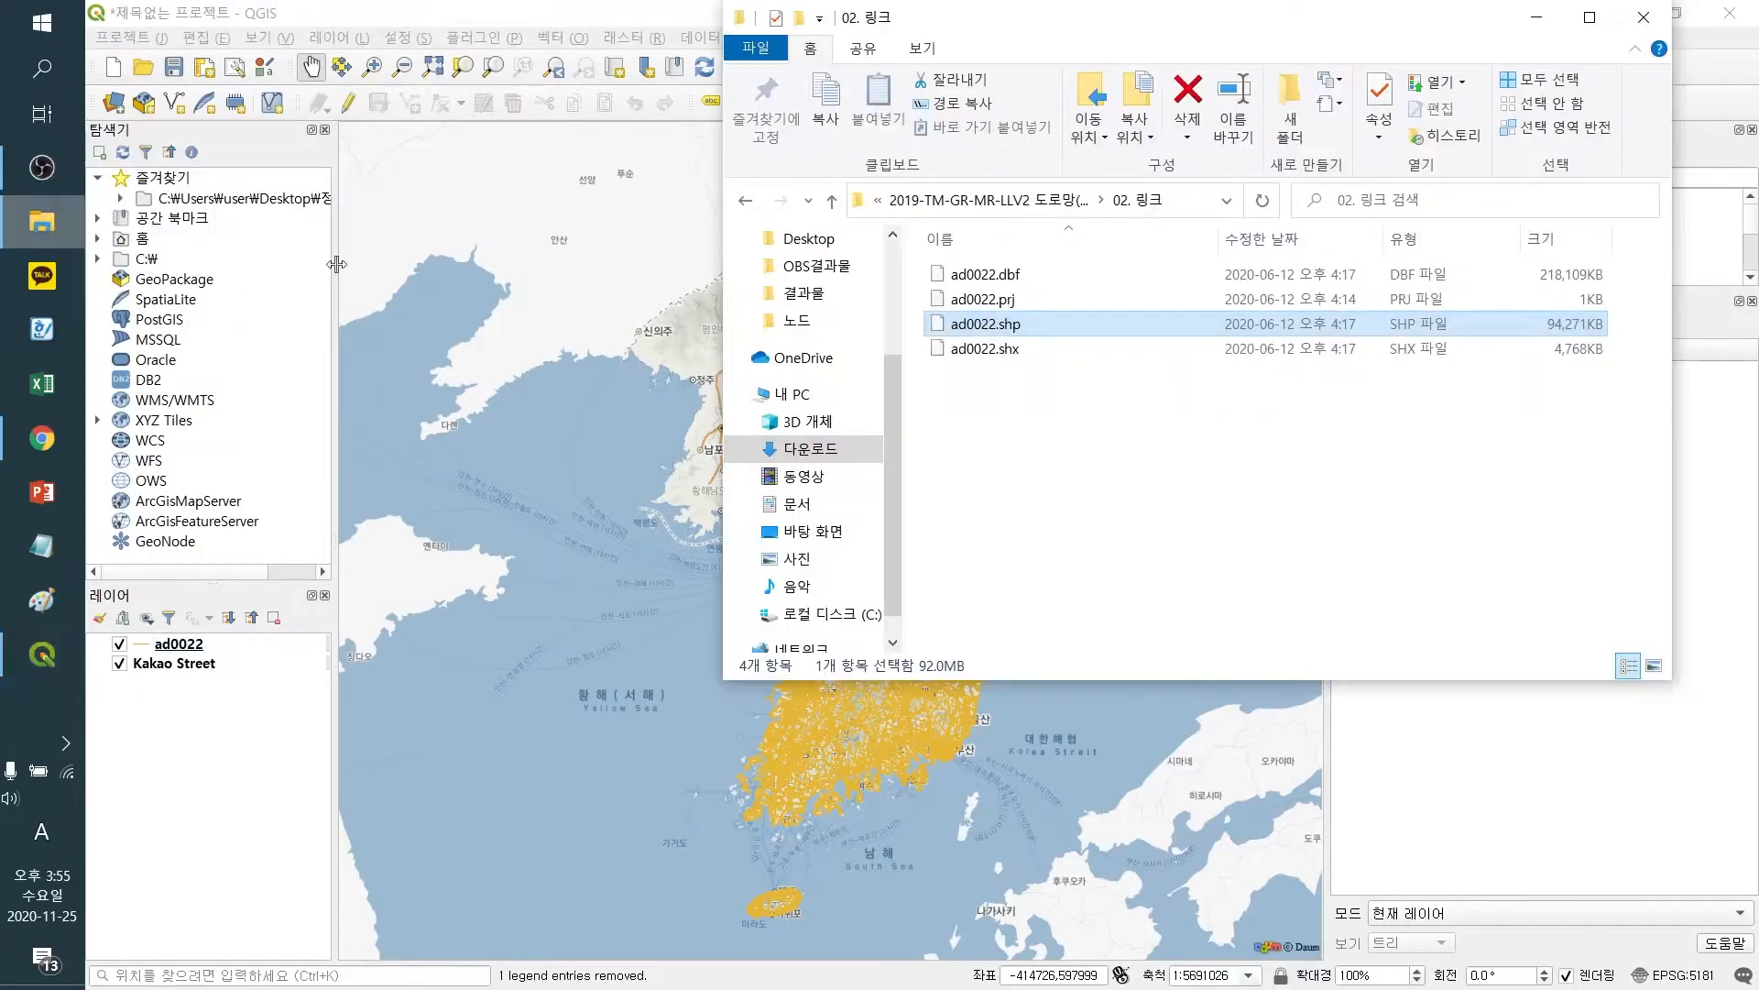
click(1545, 18)
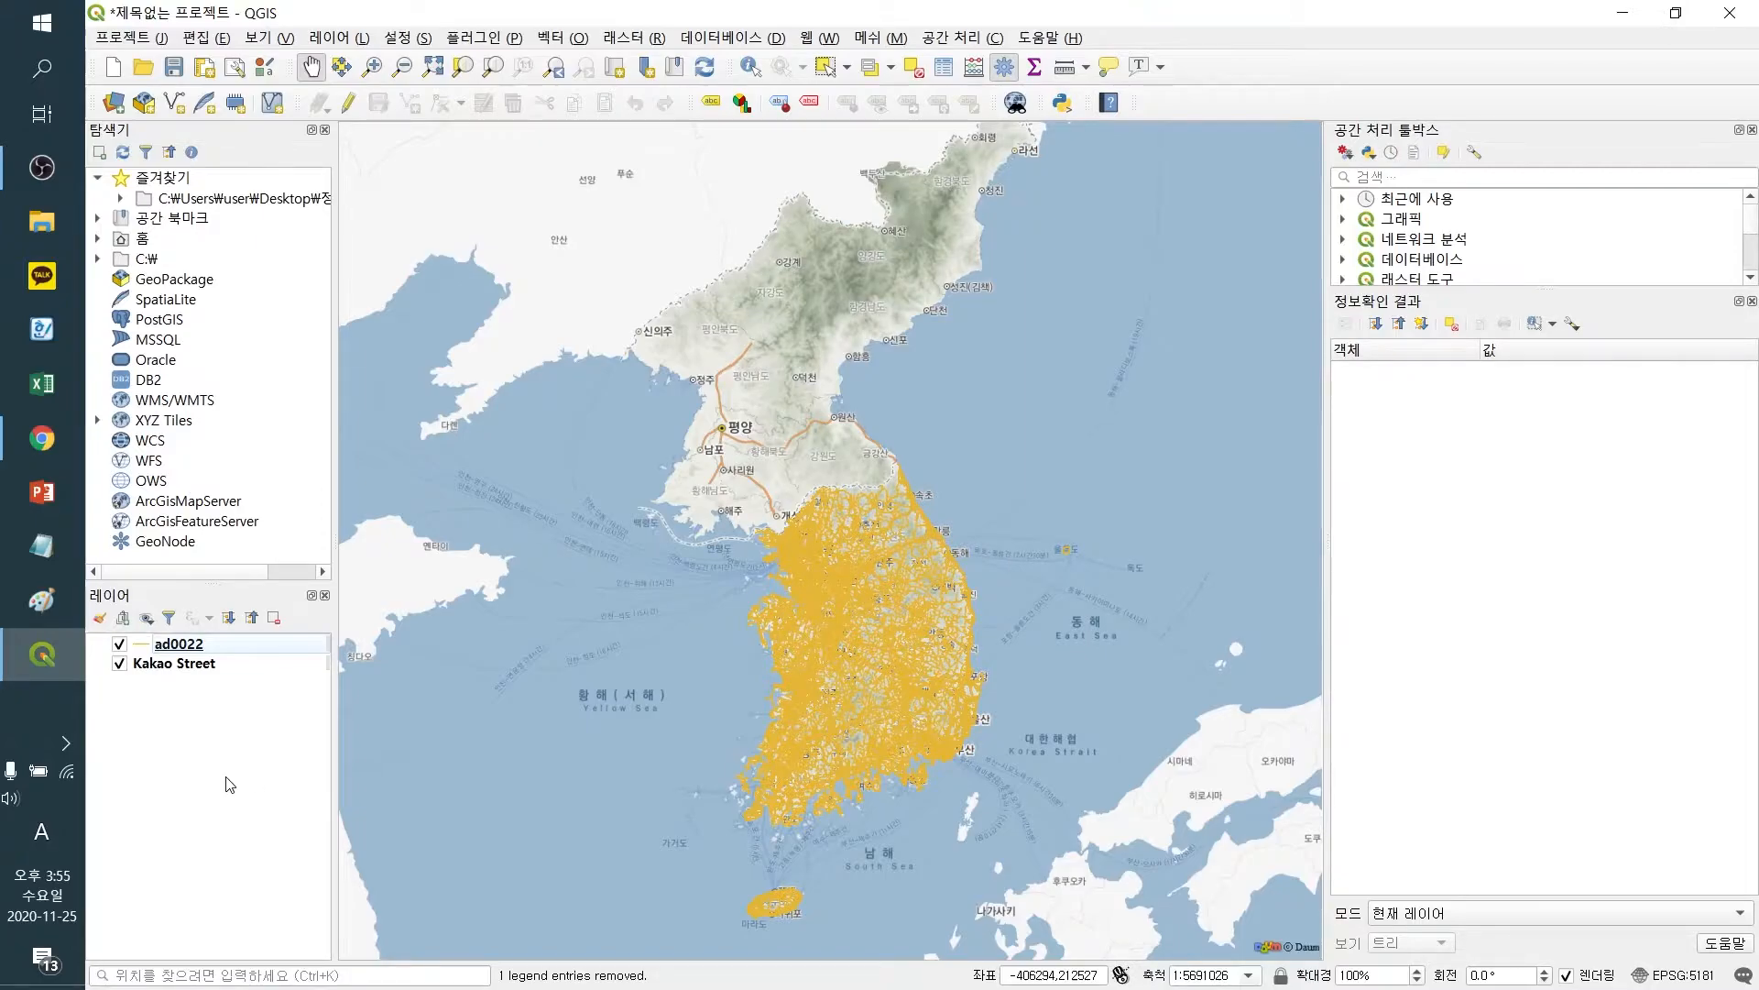
key(ctrl+shift+v)
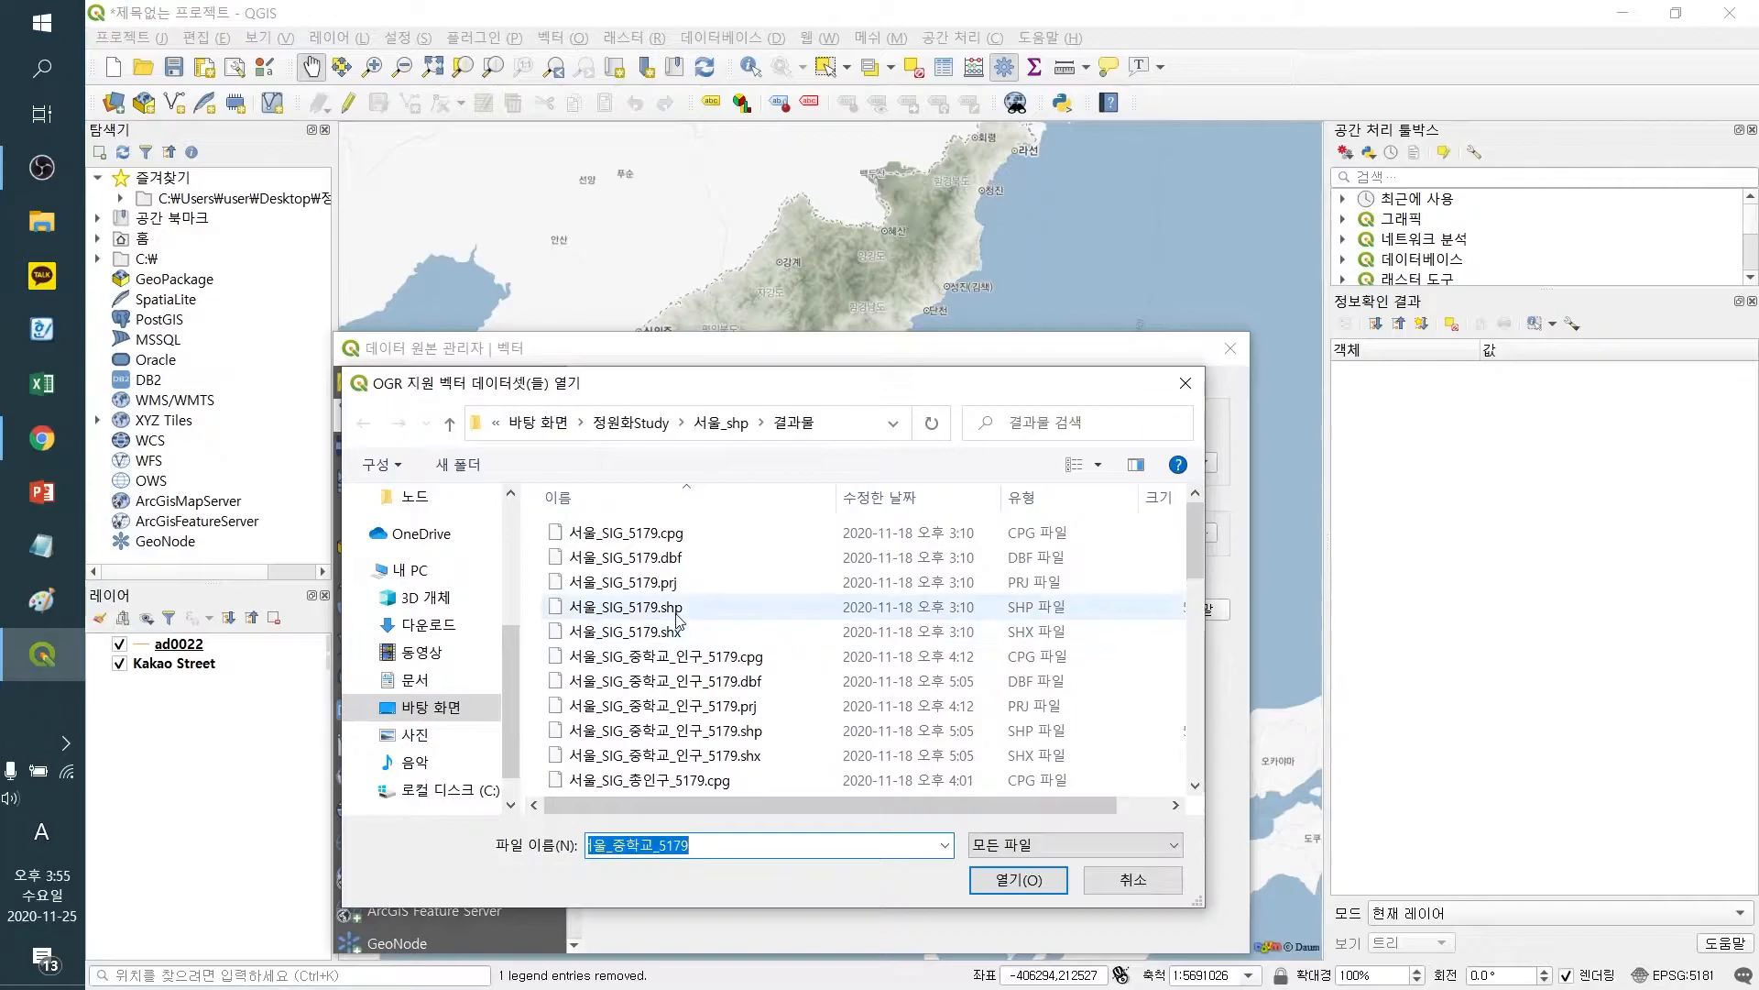
click(676, 612)
click(1017, 880)
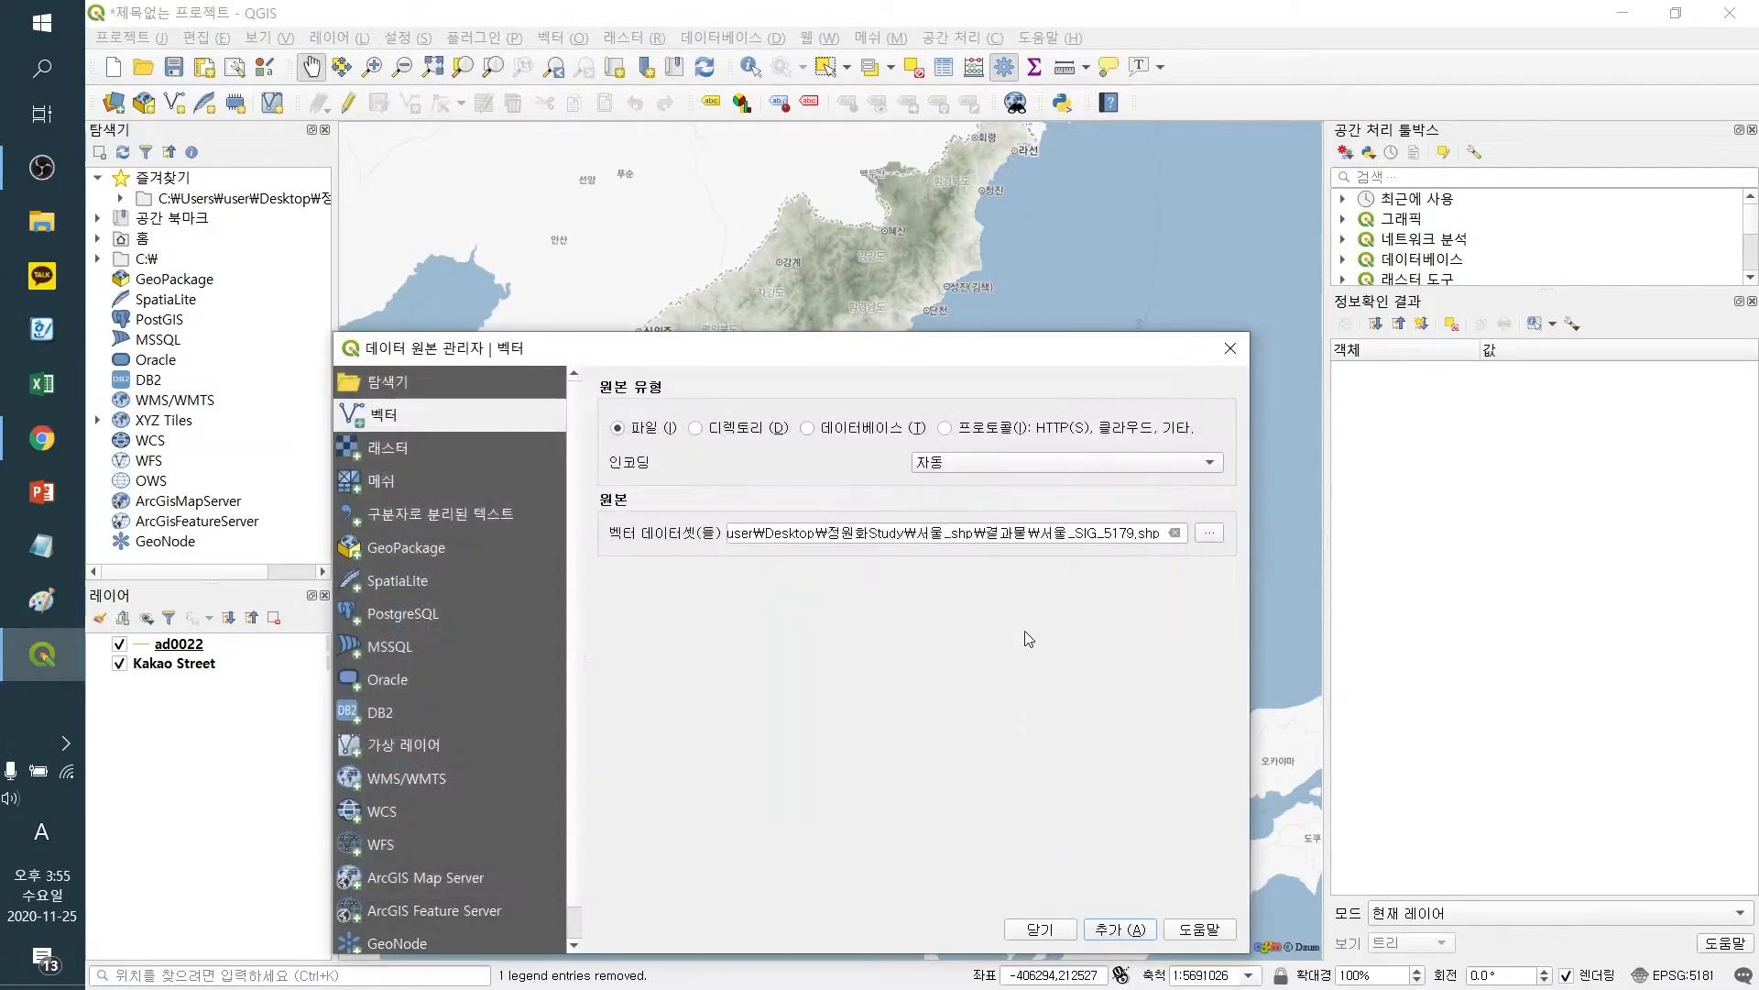
click(1118, 929)
click(1040, 929)
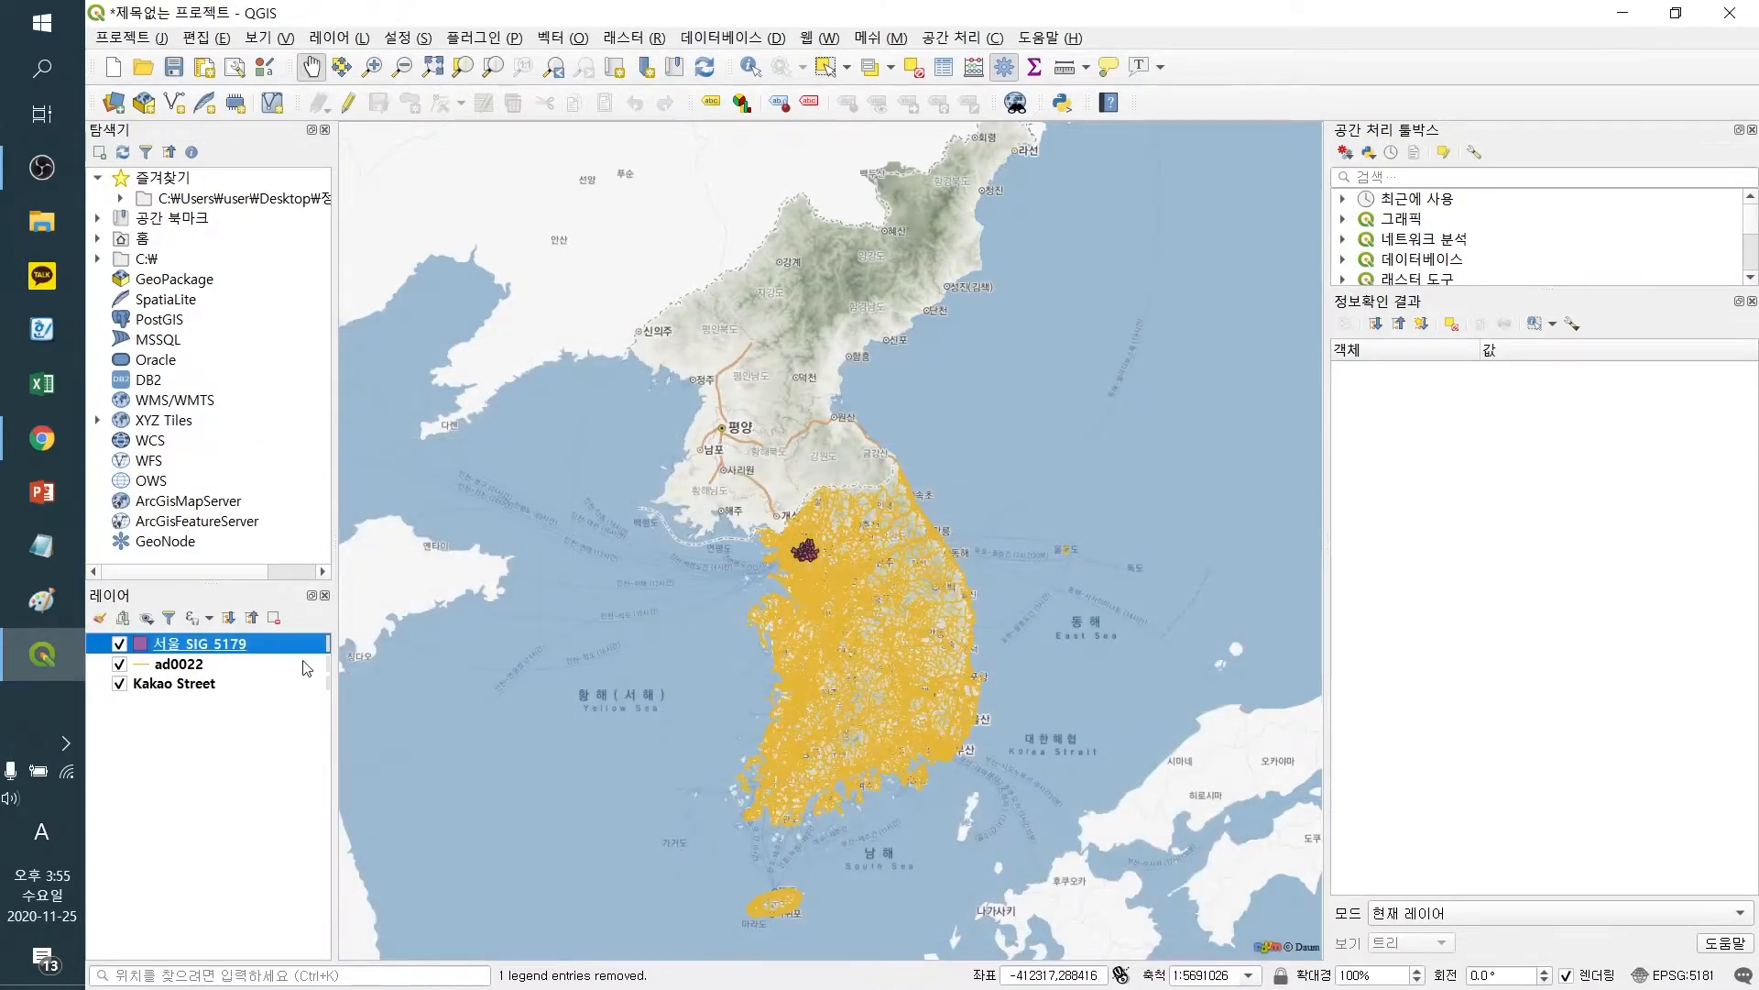
Zoom to the 서울_SIG_5179 layer and move the ad0022 road layer above it
right_click(241, 646)
click(312, 217)
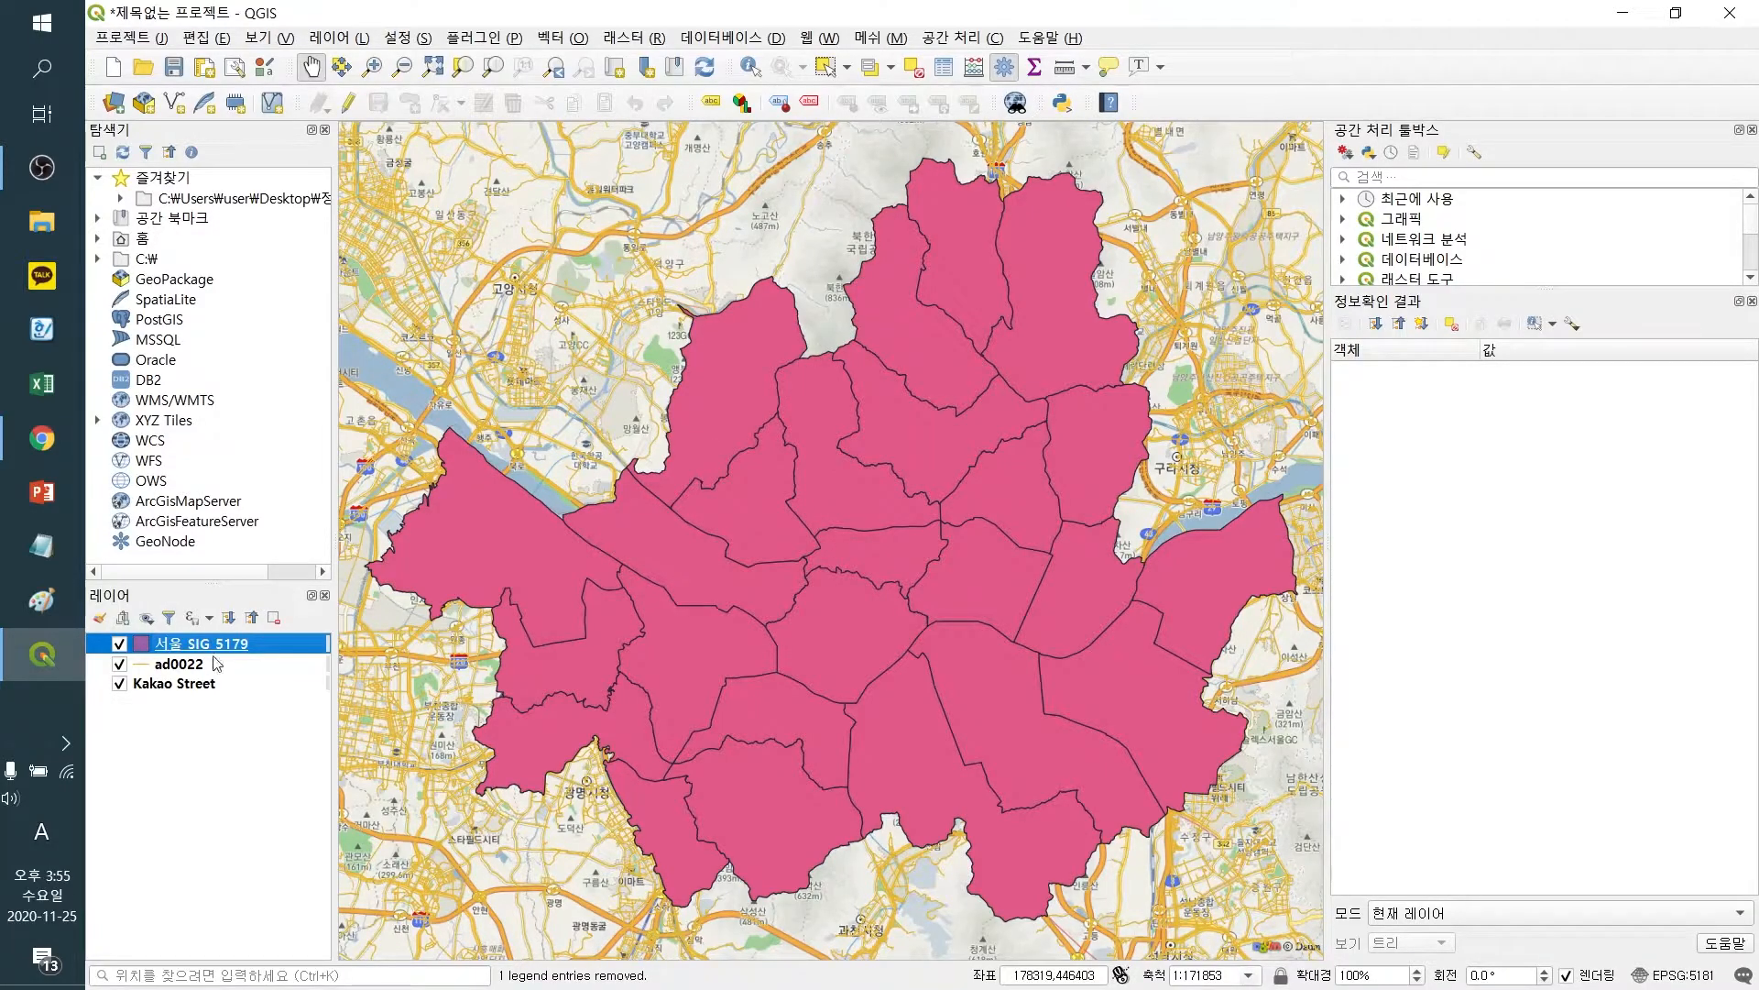
drag(163, 672, 166, 638)
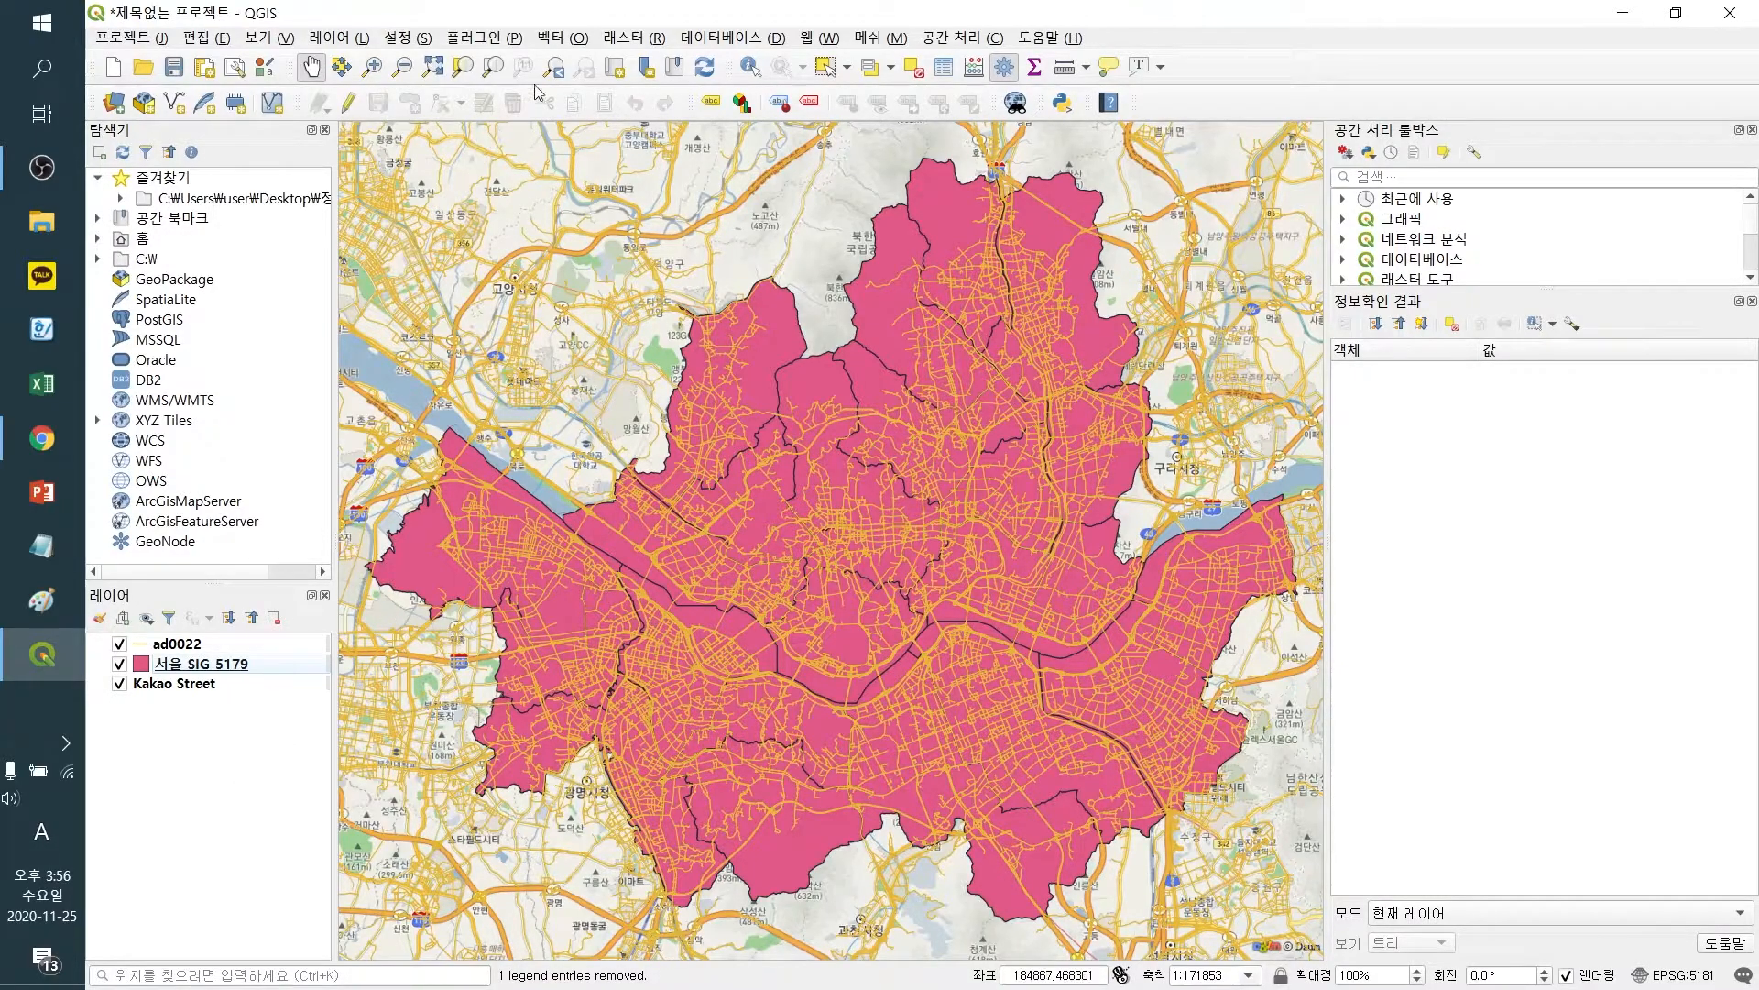
Select the ad0022 road features that intersect the 서울_SIG_5179 boundary using Select by Location
click(561, 37)
mouse_move(576, 89)
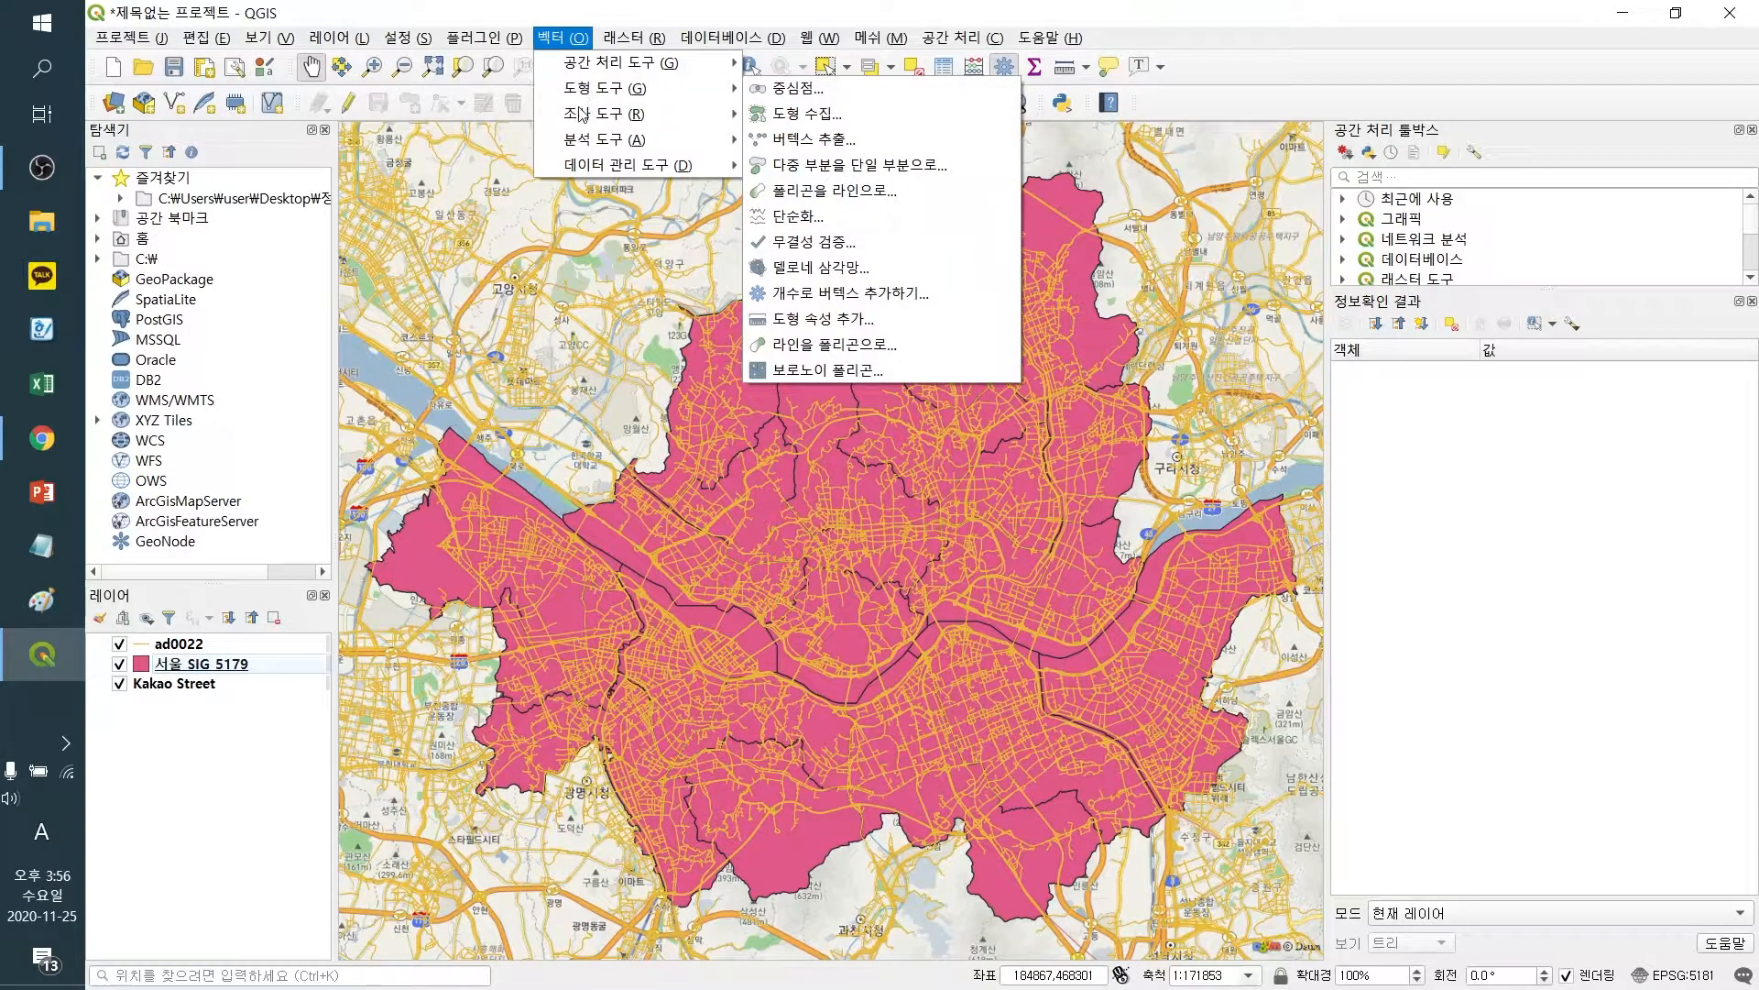
click(822, 140)
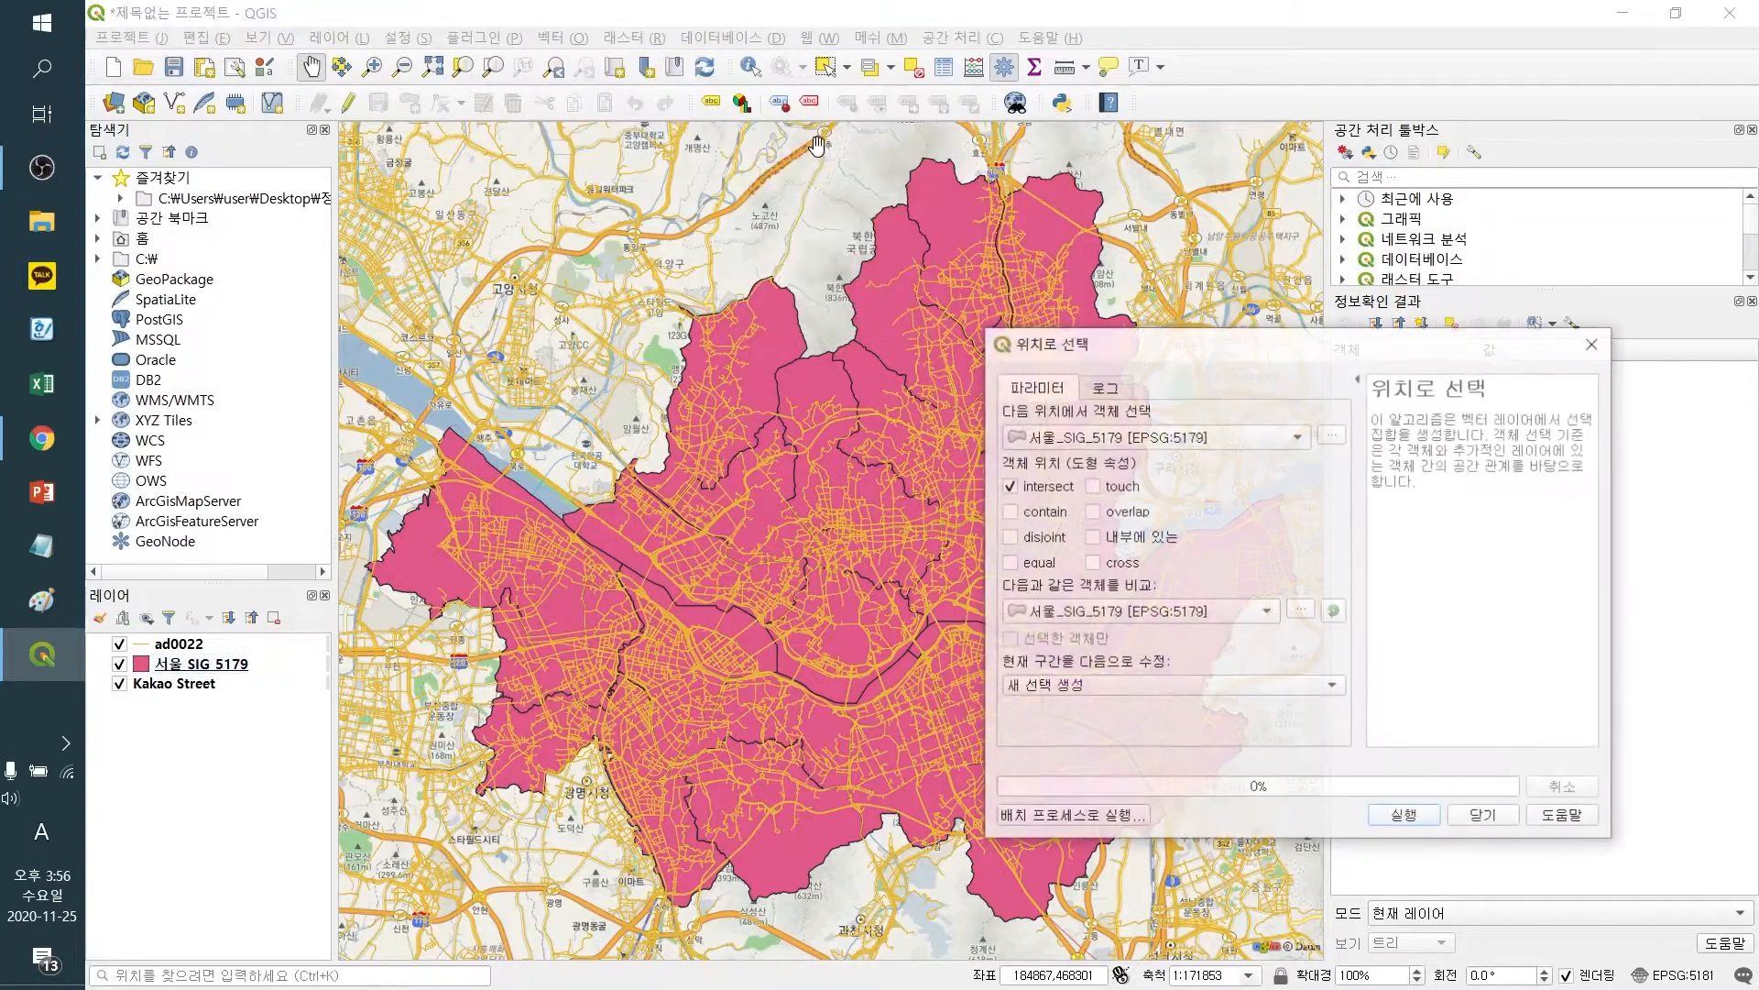
click(1181, 440)
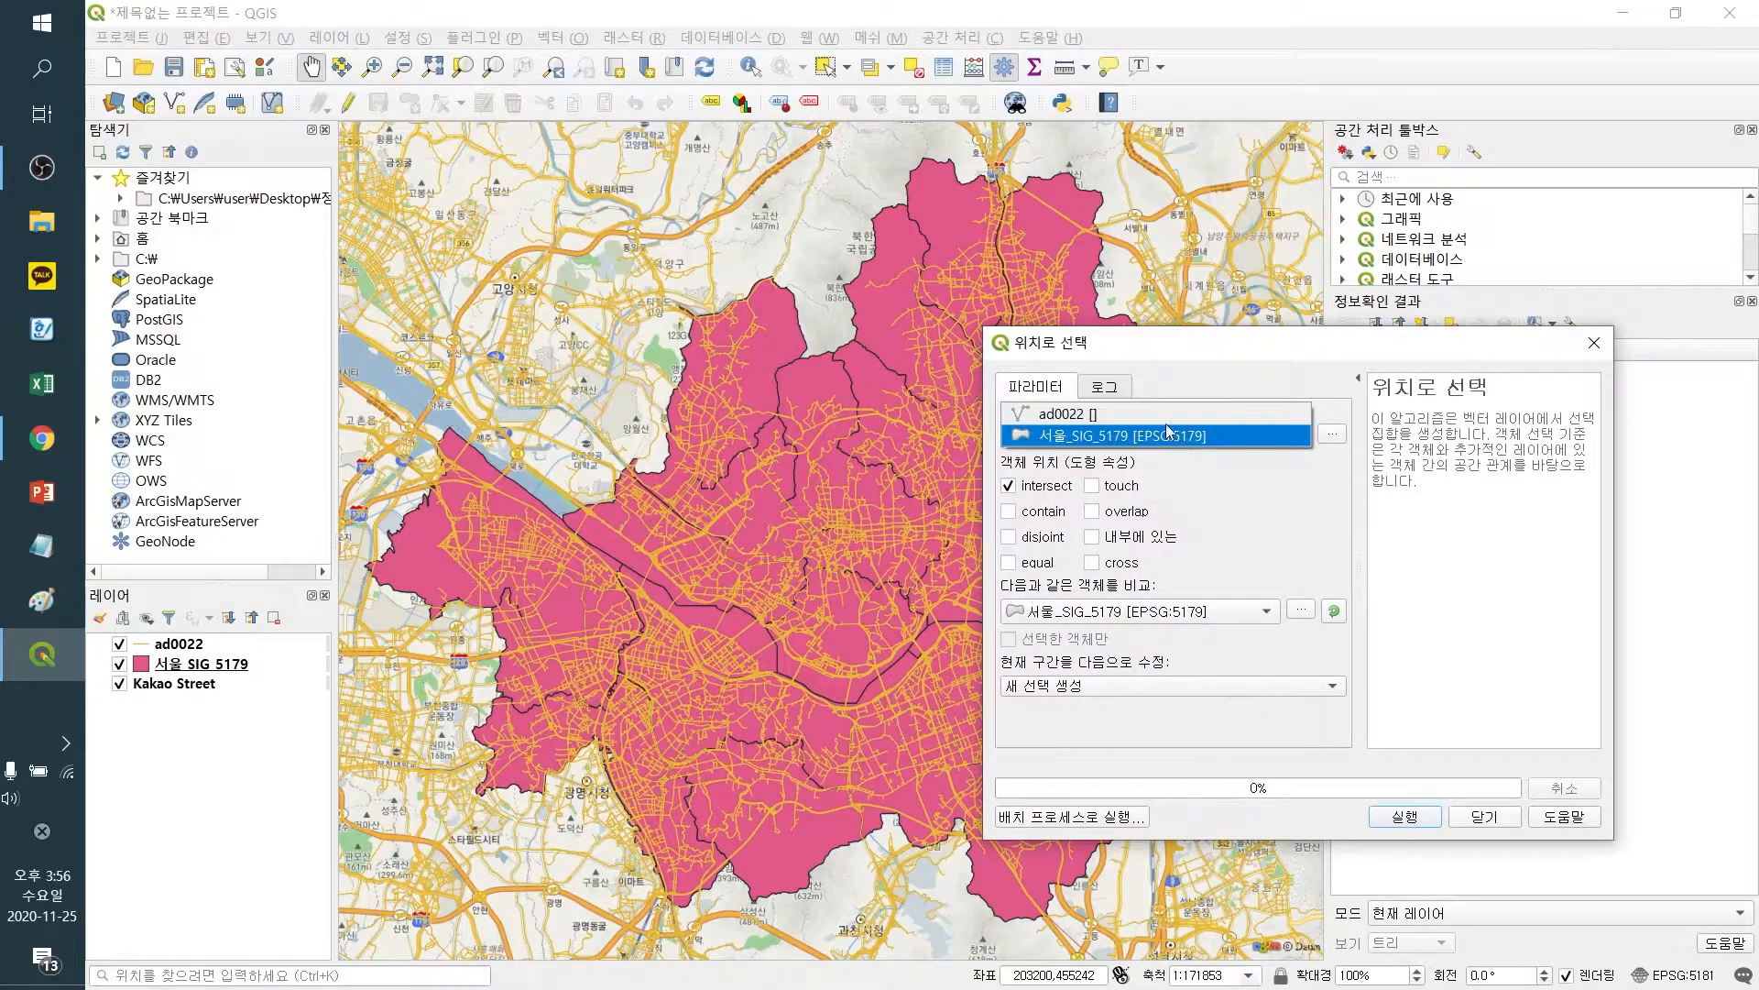
click(1157, 420)
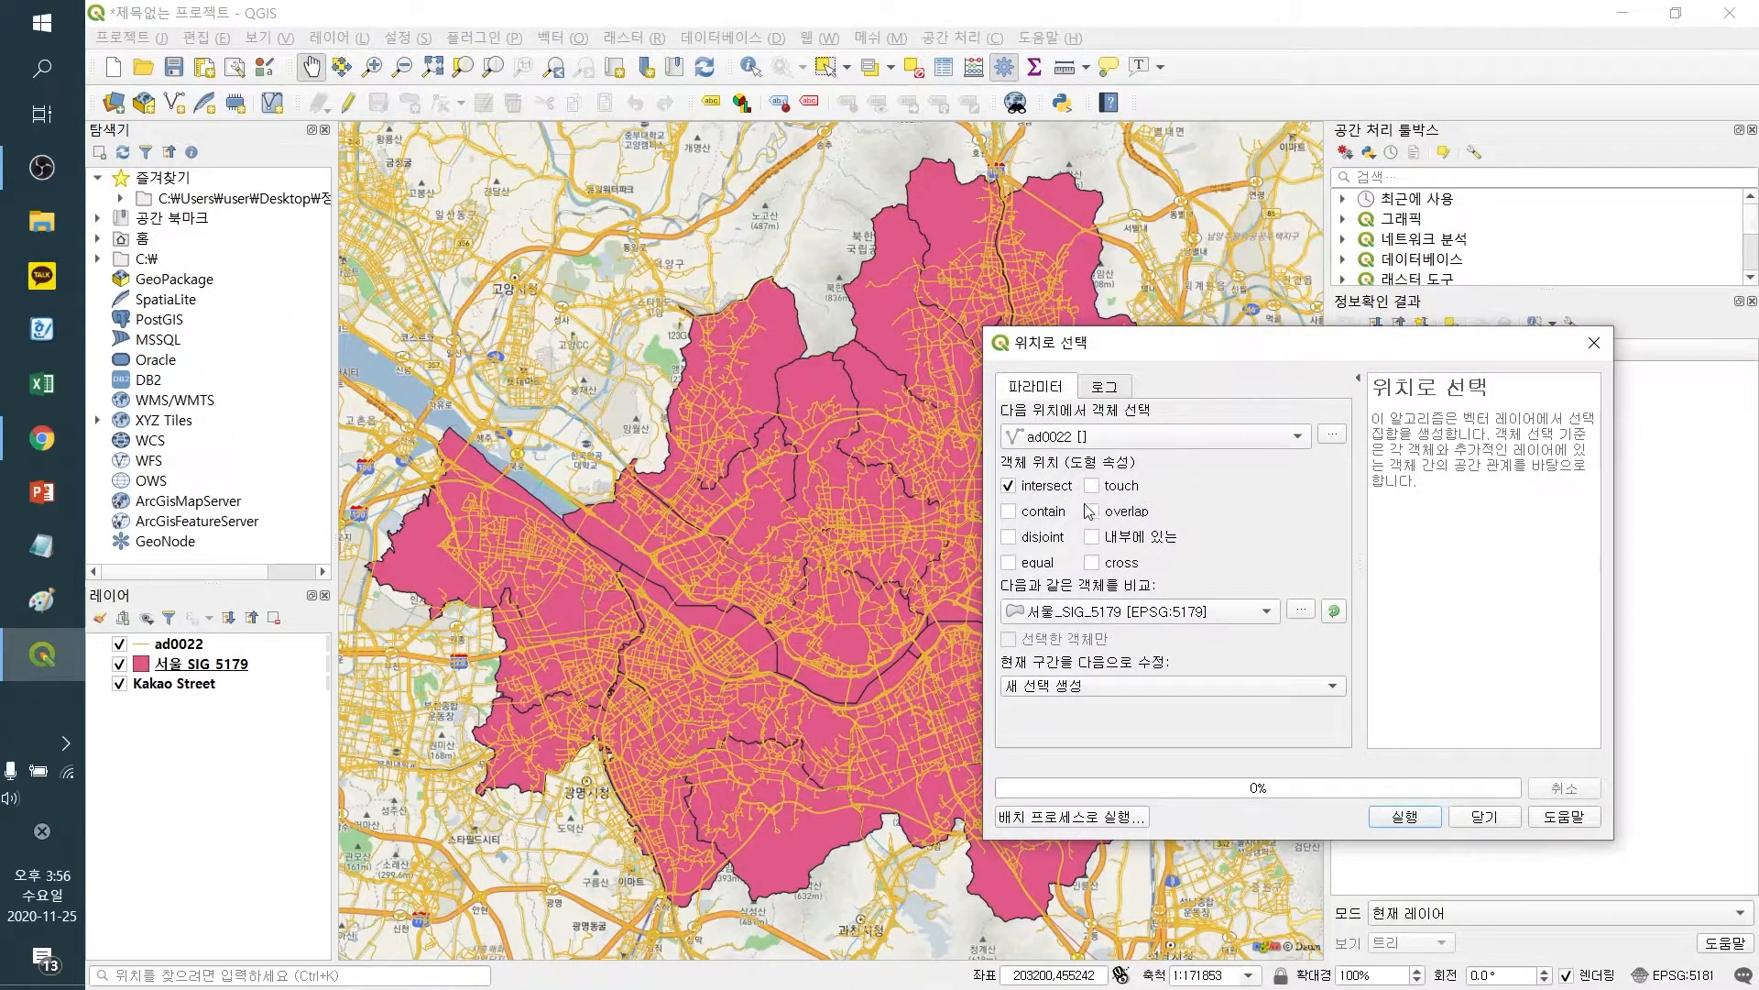
click(1111, 614)
click(1111, 614)
click(1404, 817)
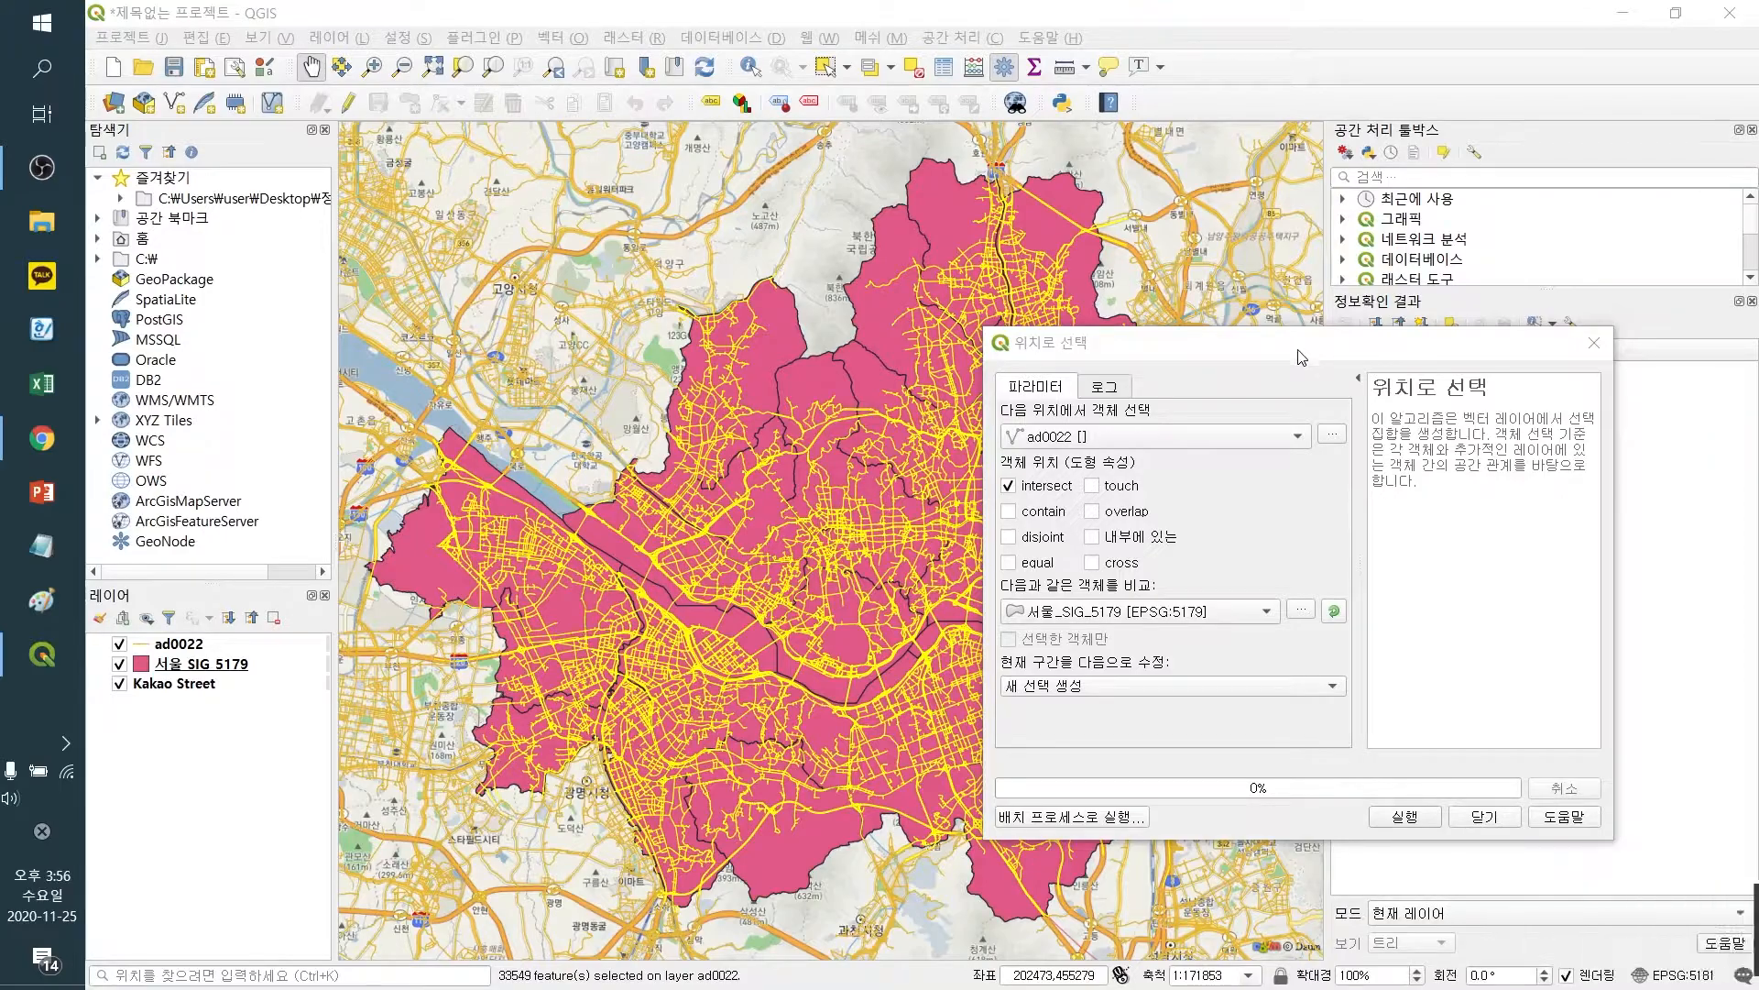
click(1484, 815)
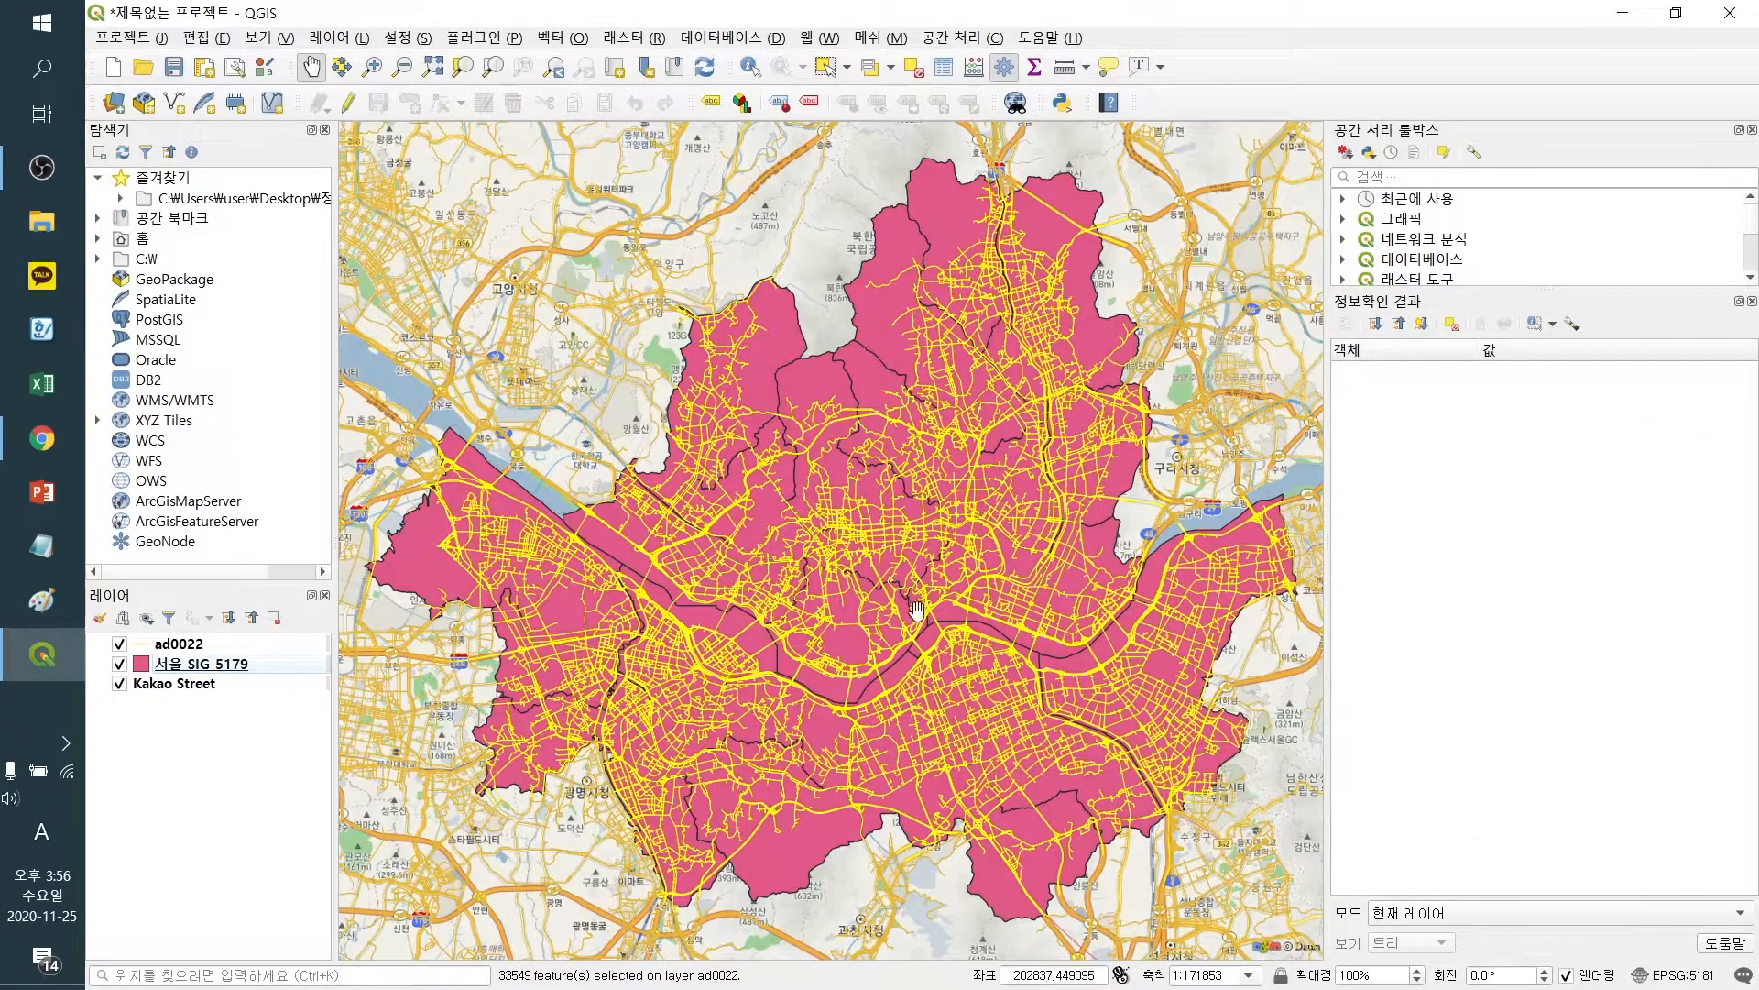
Change the ad0022 layer's line colour to blue with the colour wheel
right_click(176, 645)
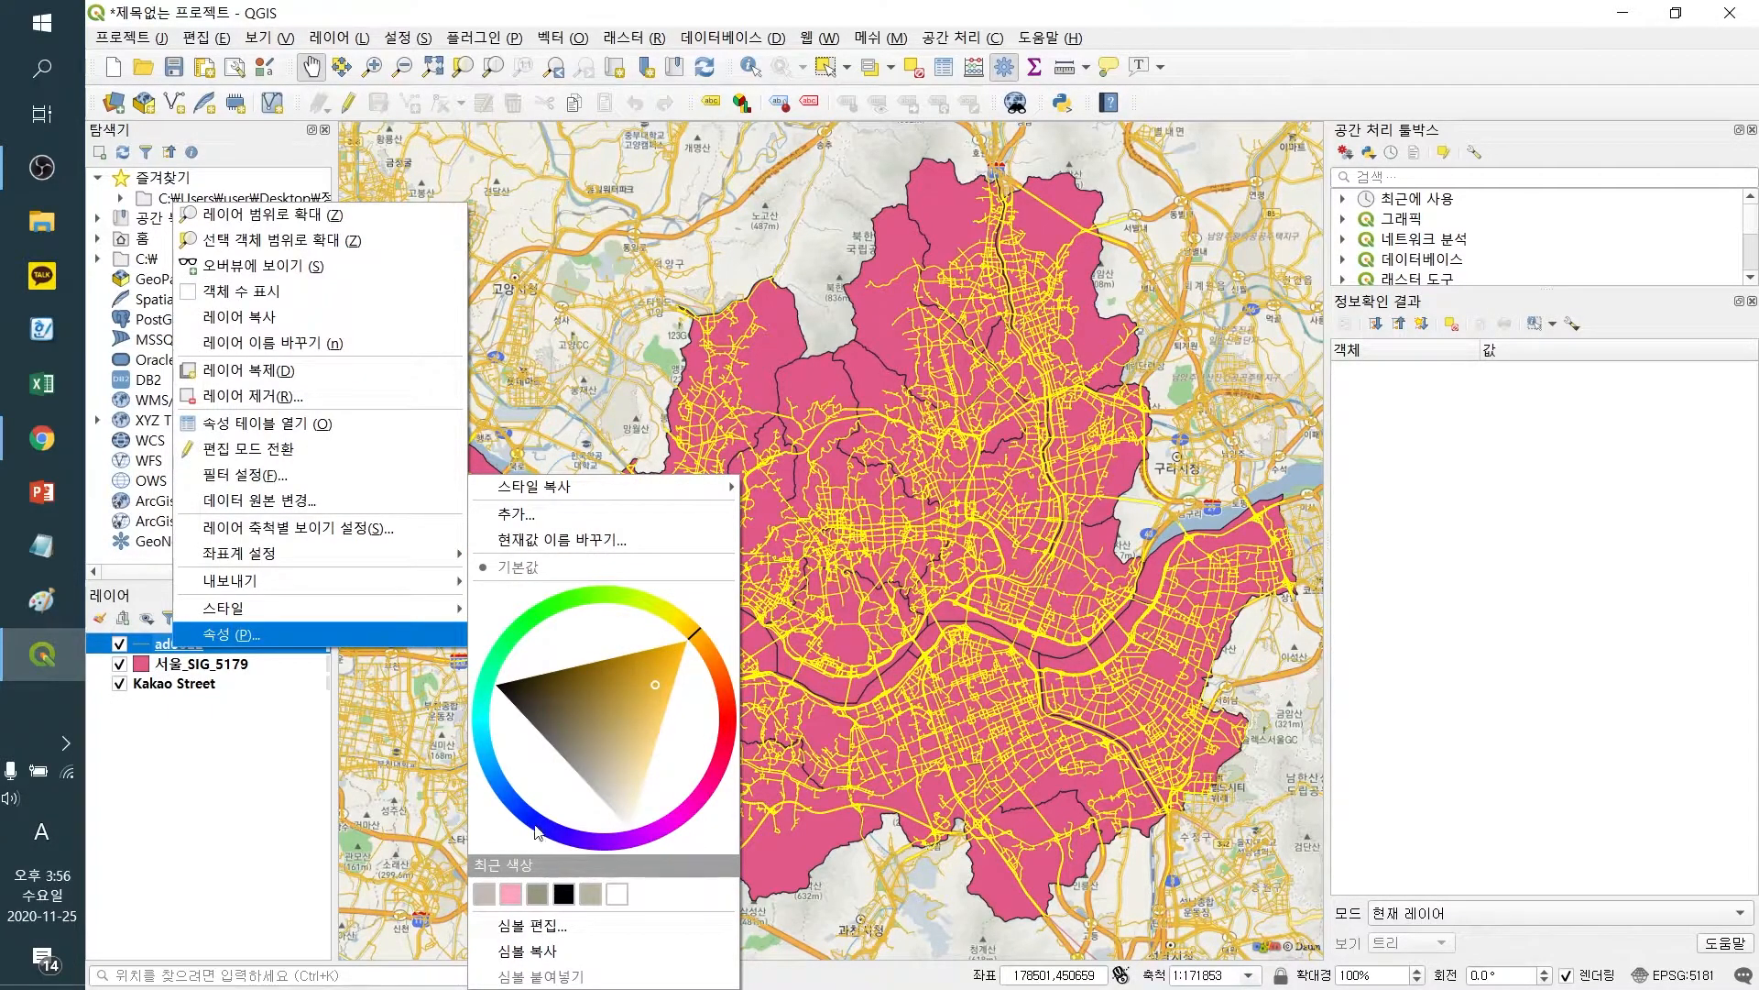
click(536, 831)
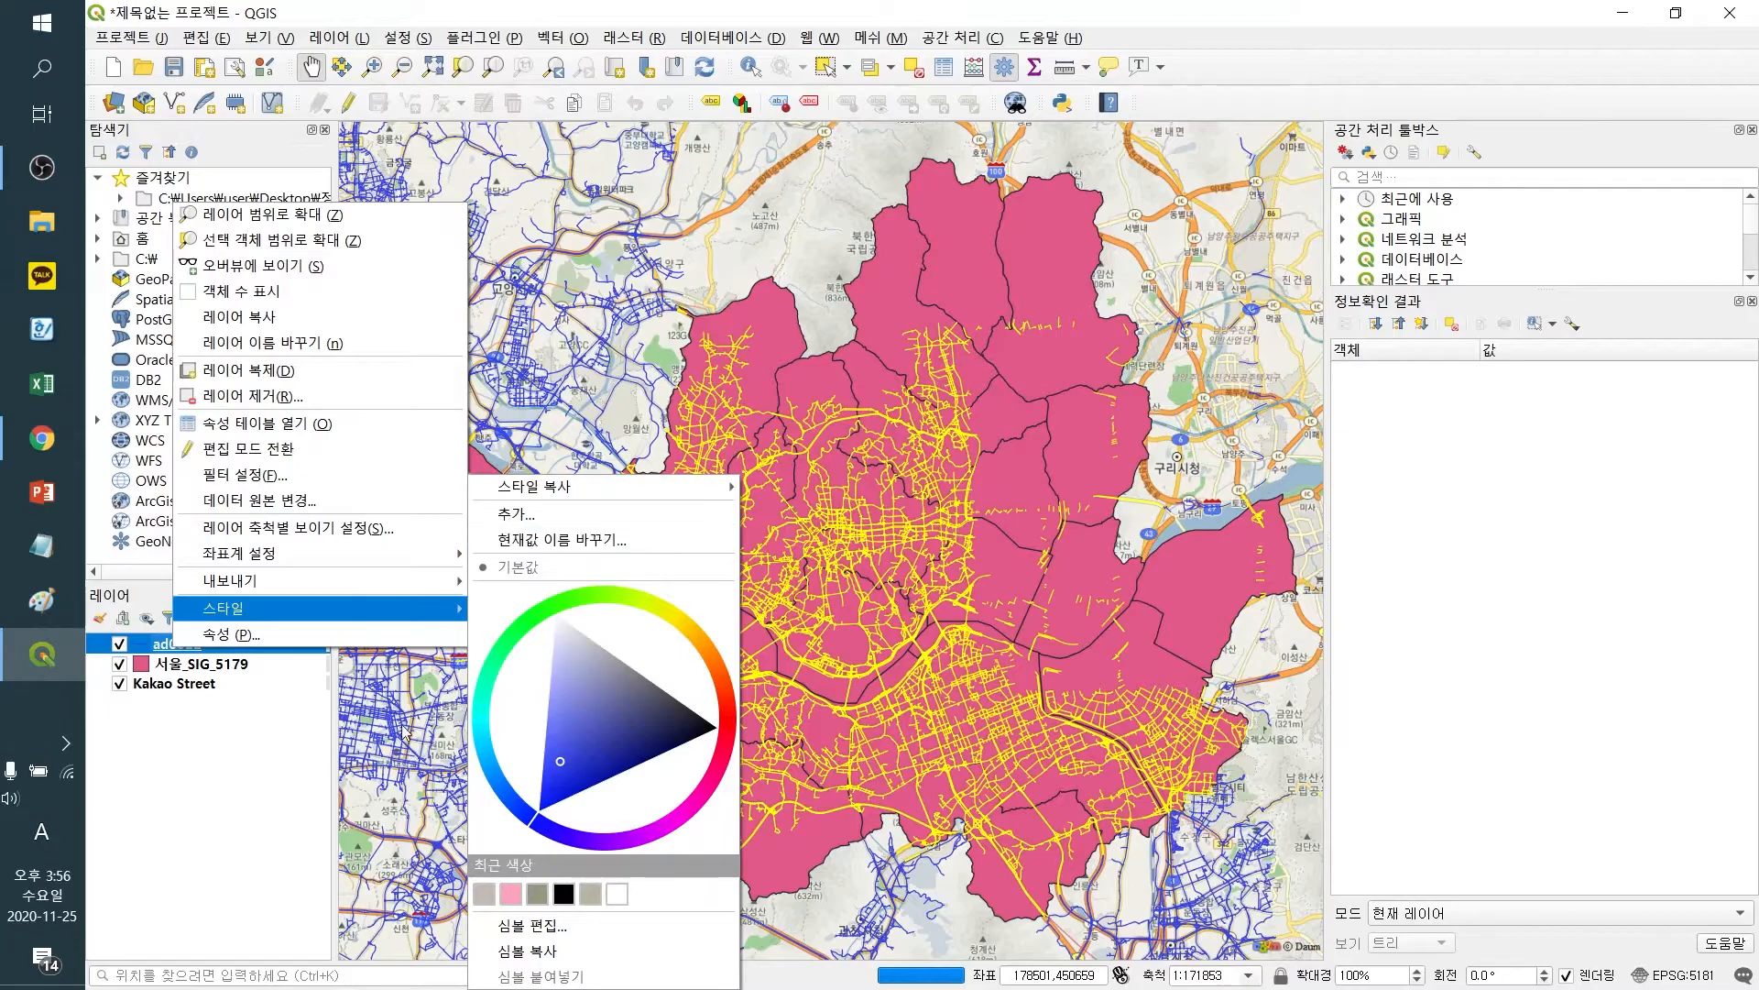
click(404, 732)
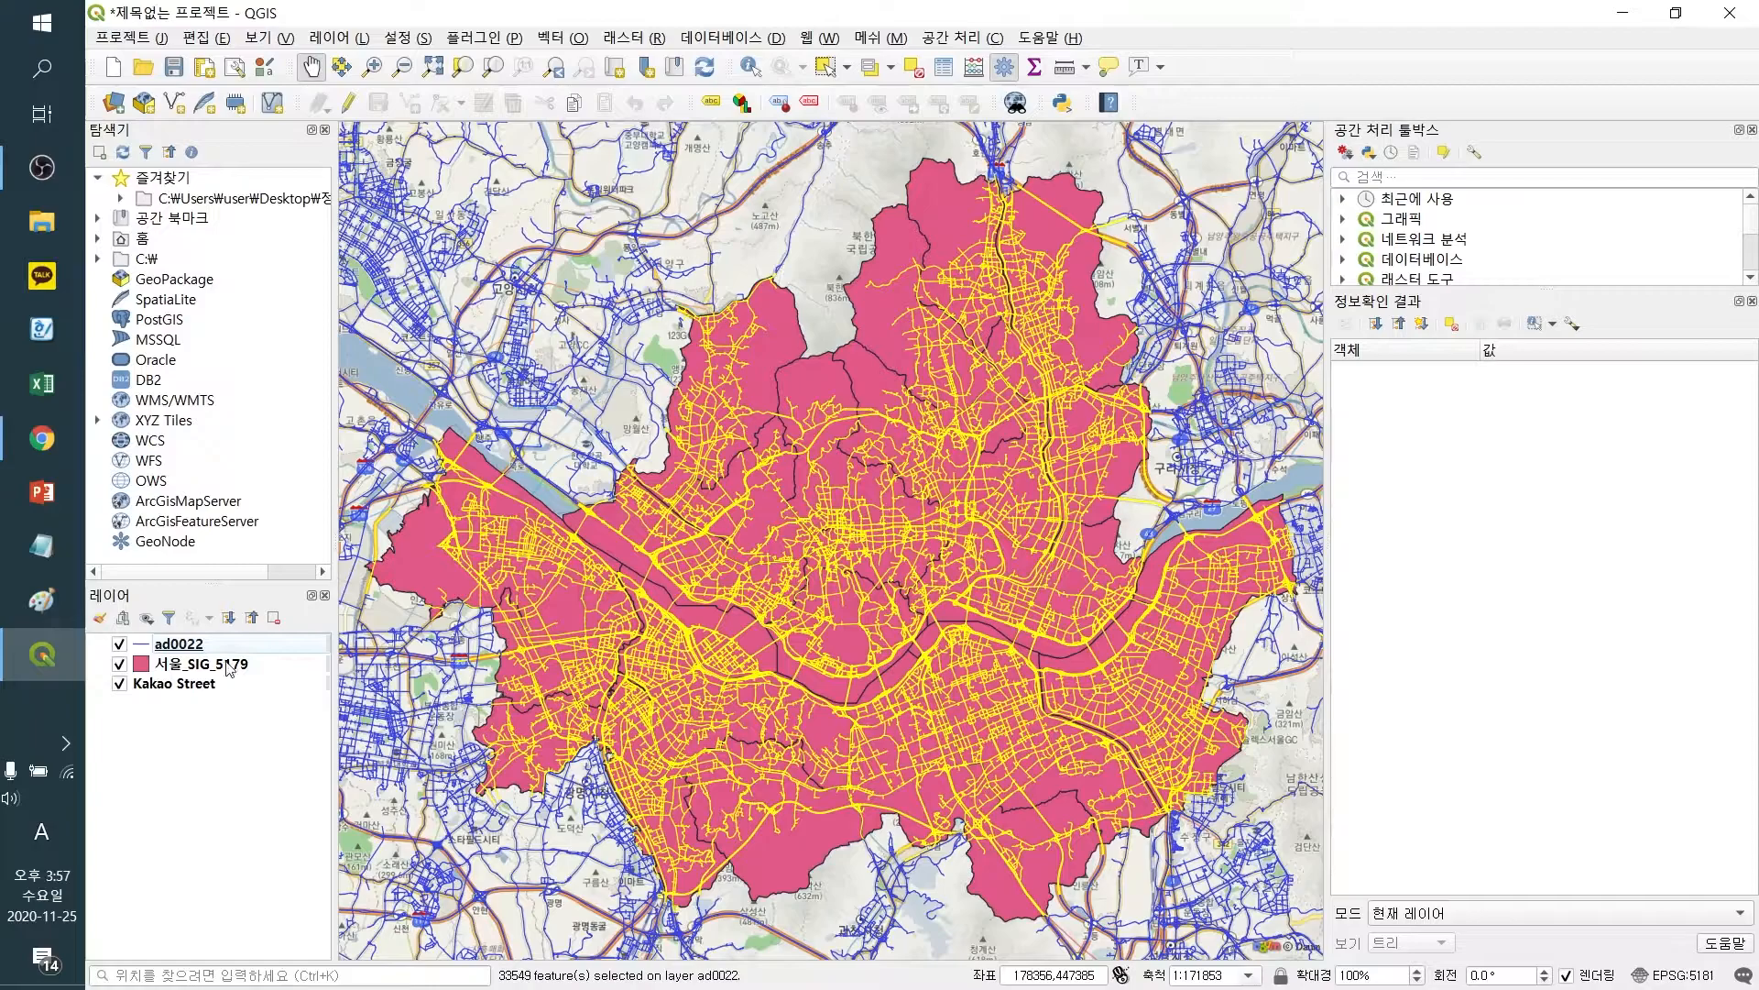
Start saving the selected ad0022 features as a new file and create a QNEAT3 folder inside 서울_shp for it
right_click(181, 646)
mouse_move(278, 579)
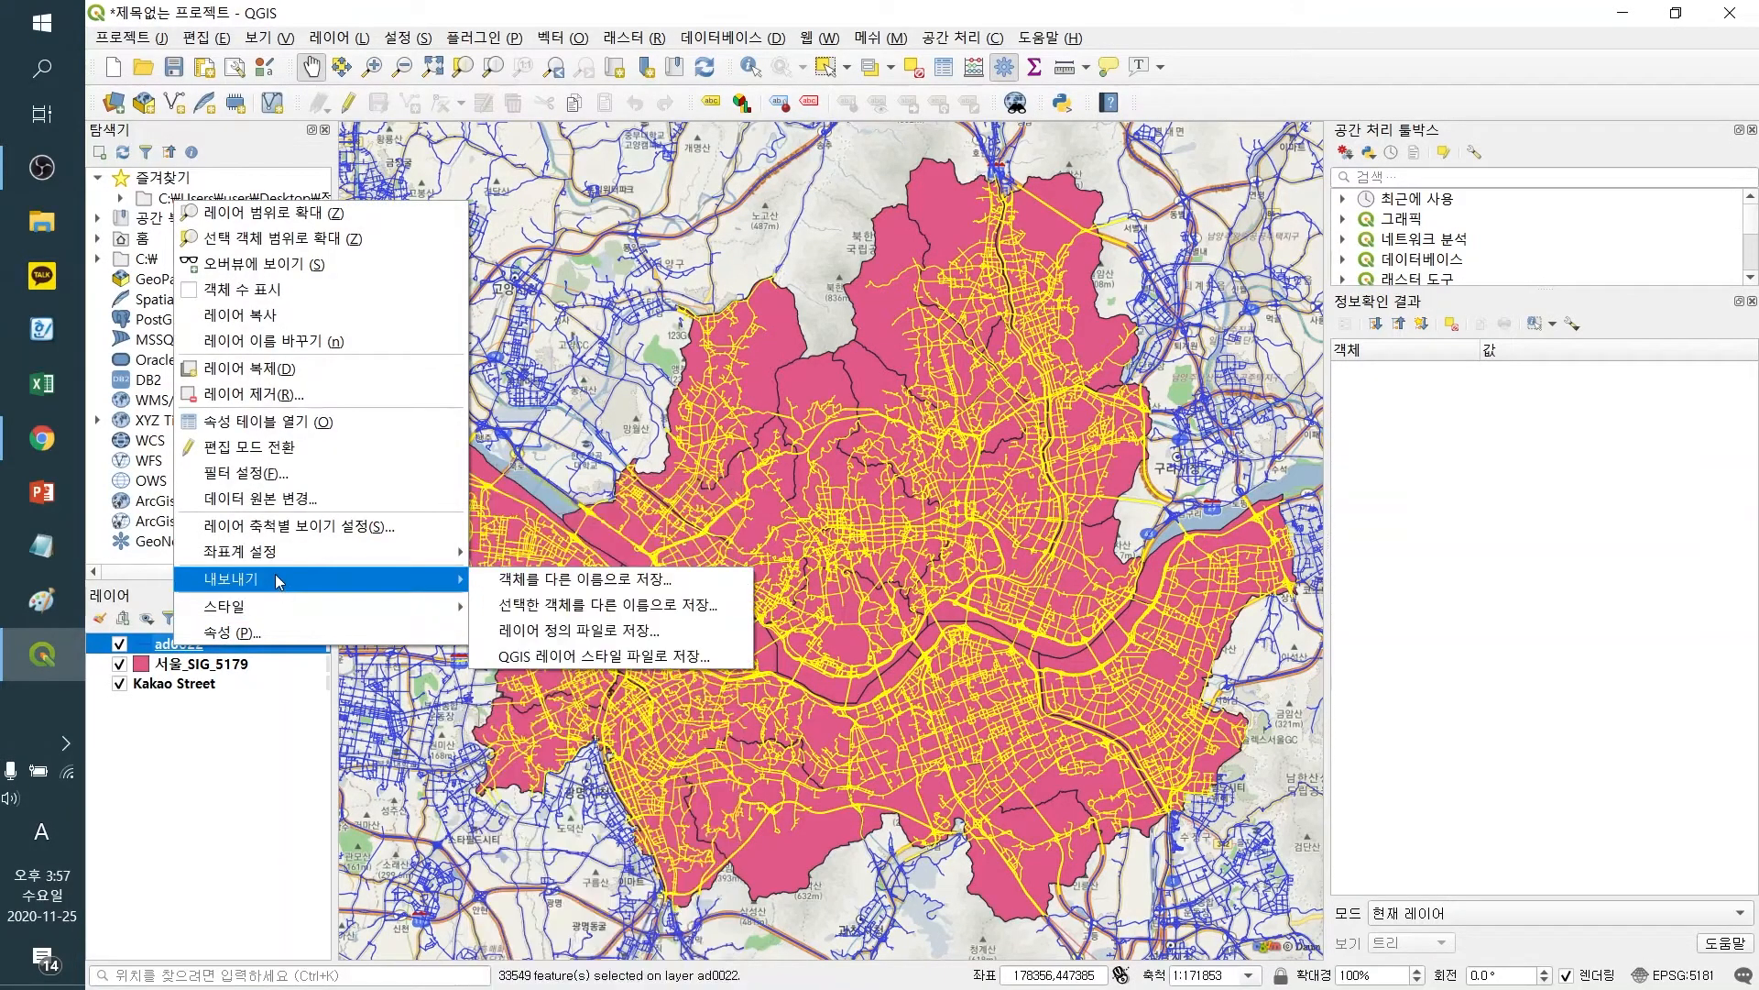
click(652, 608)
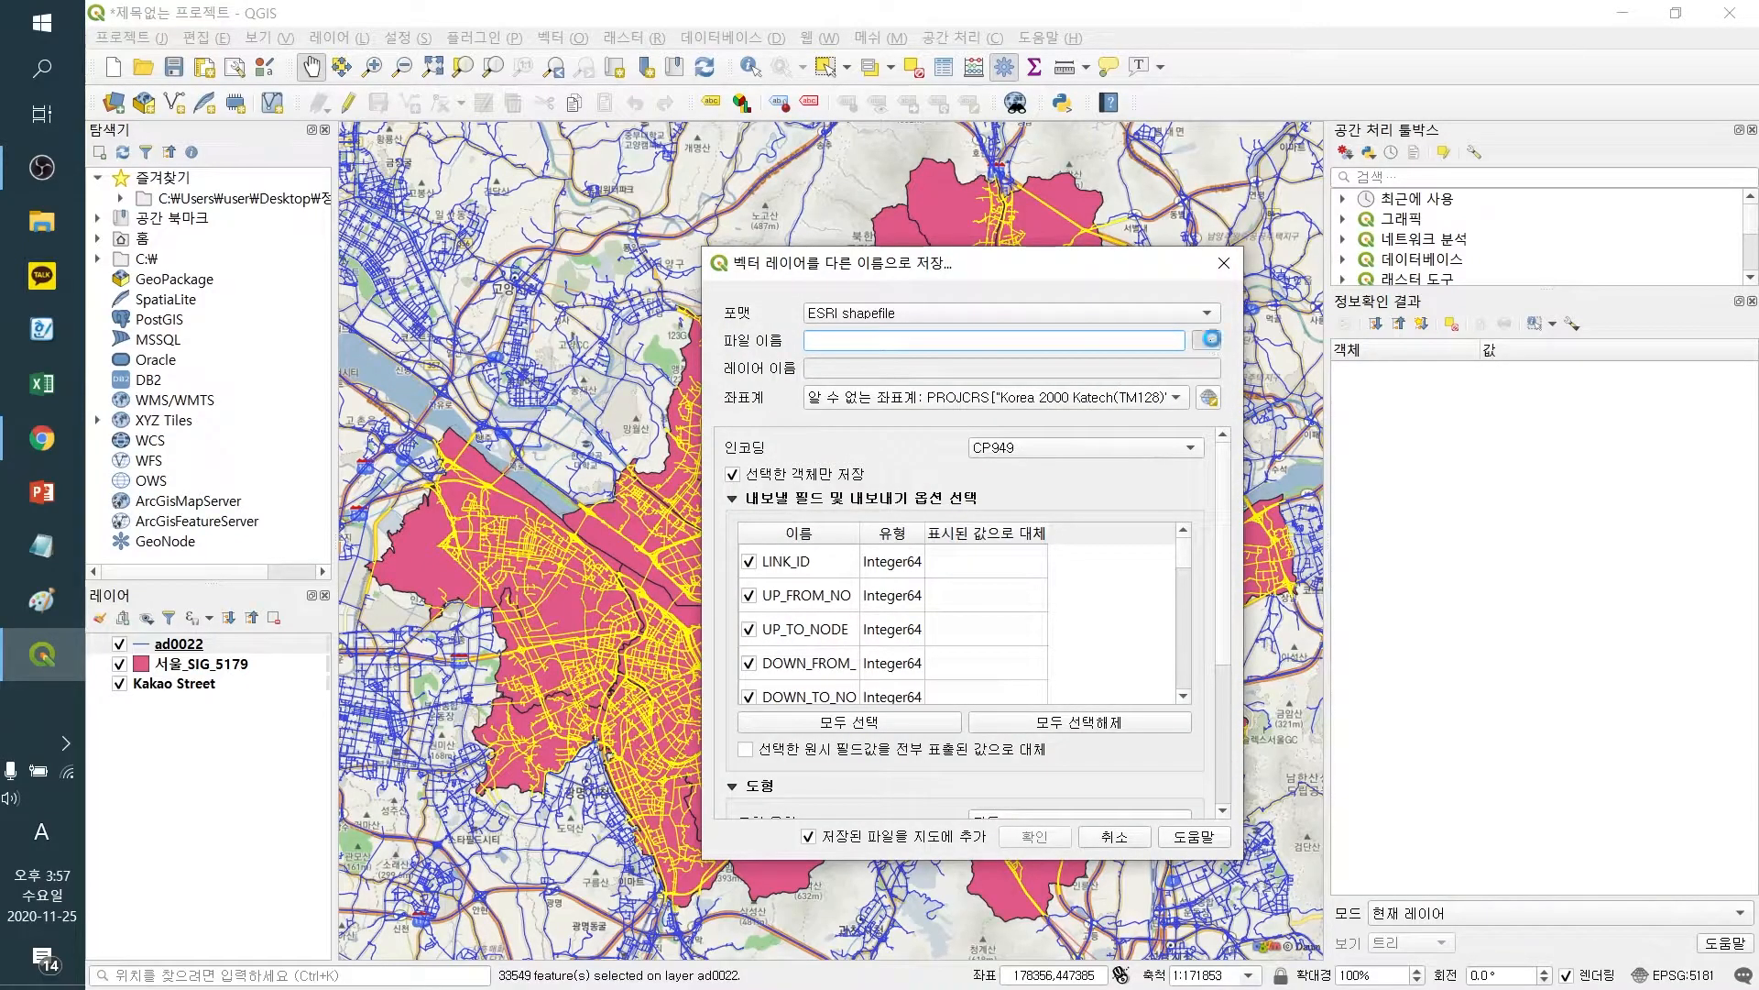
click(1207, 340)
drag(876, 554, 876, 449)
click(808, 567)
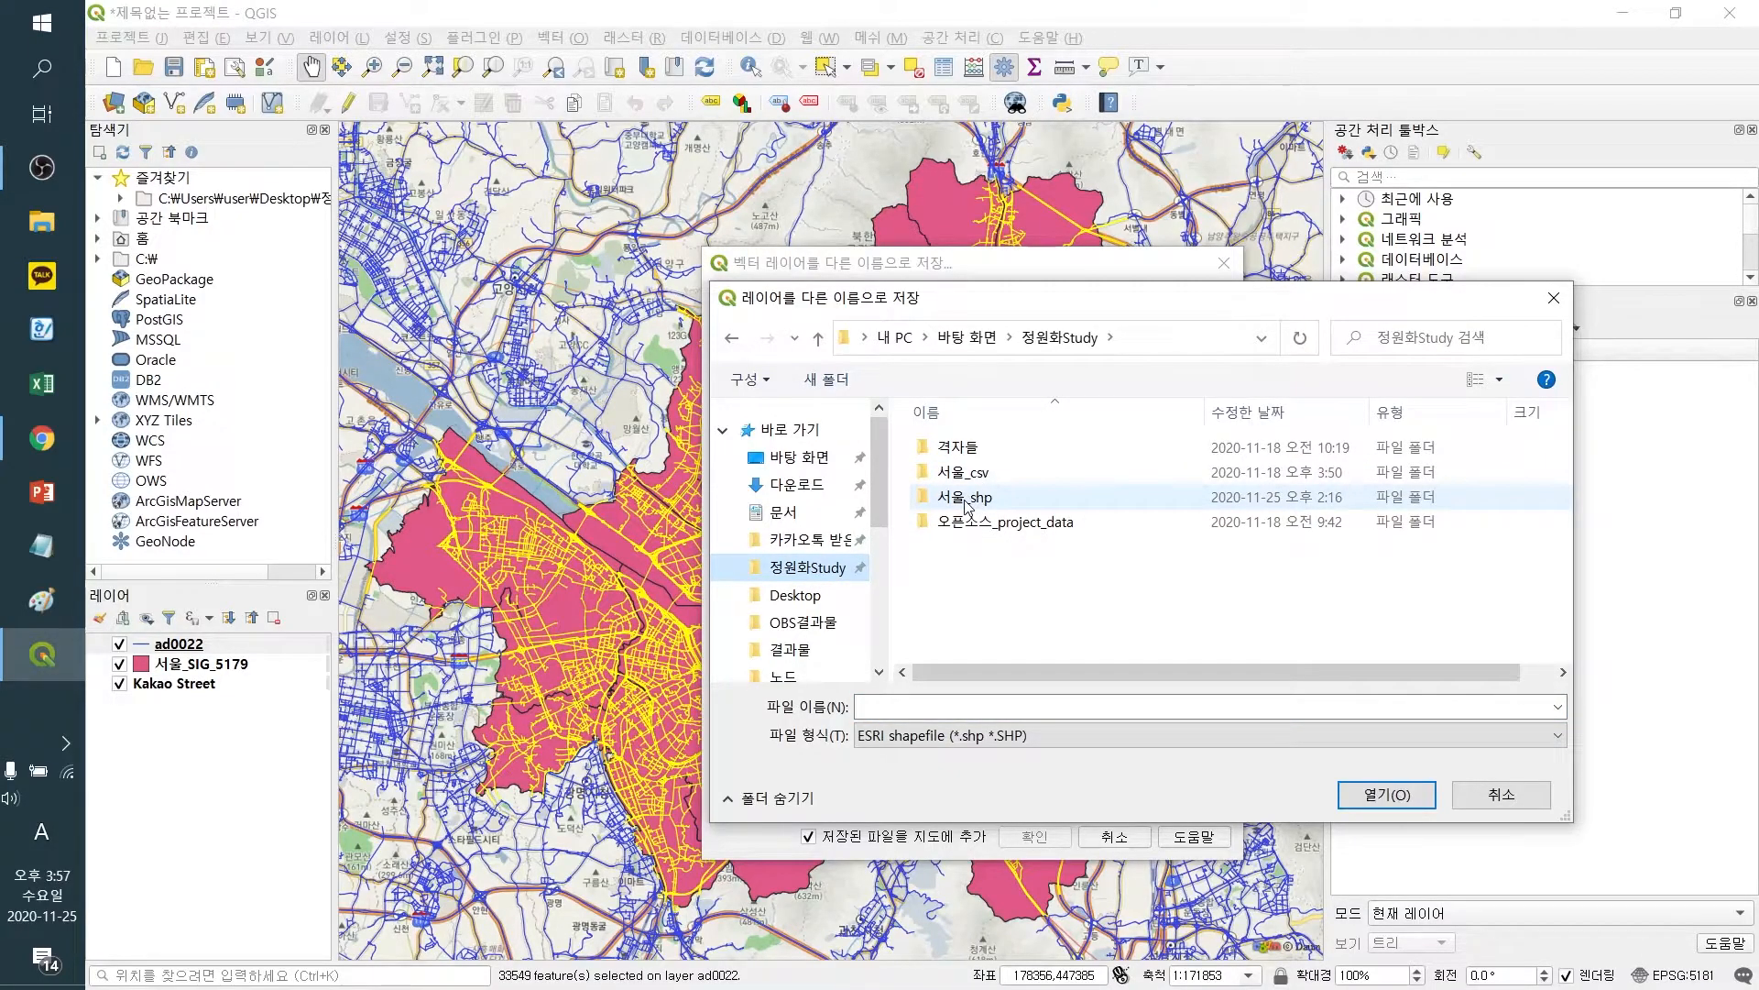
double_click(976, 503)
right_click(997, 564)
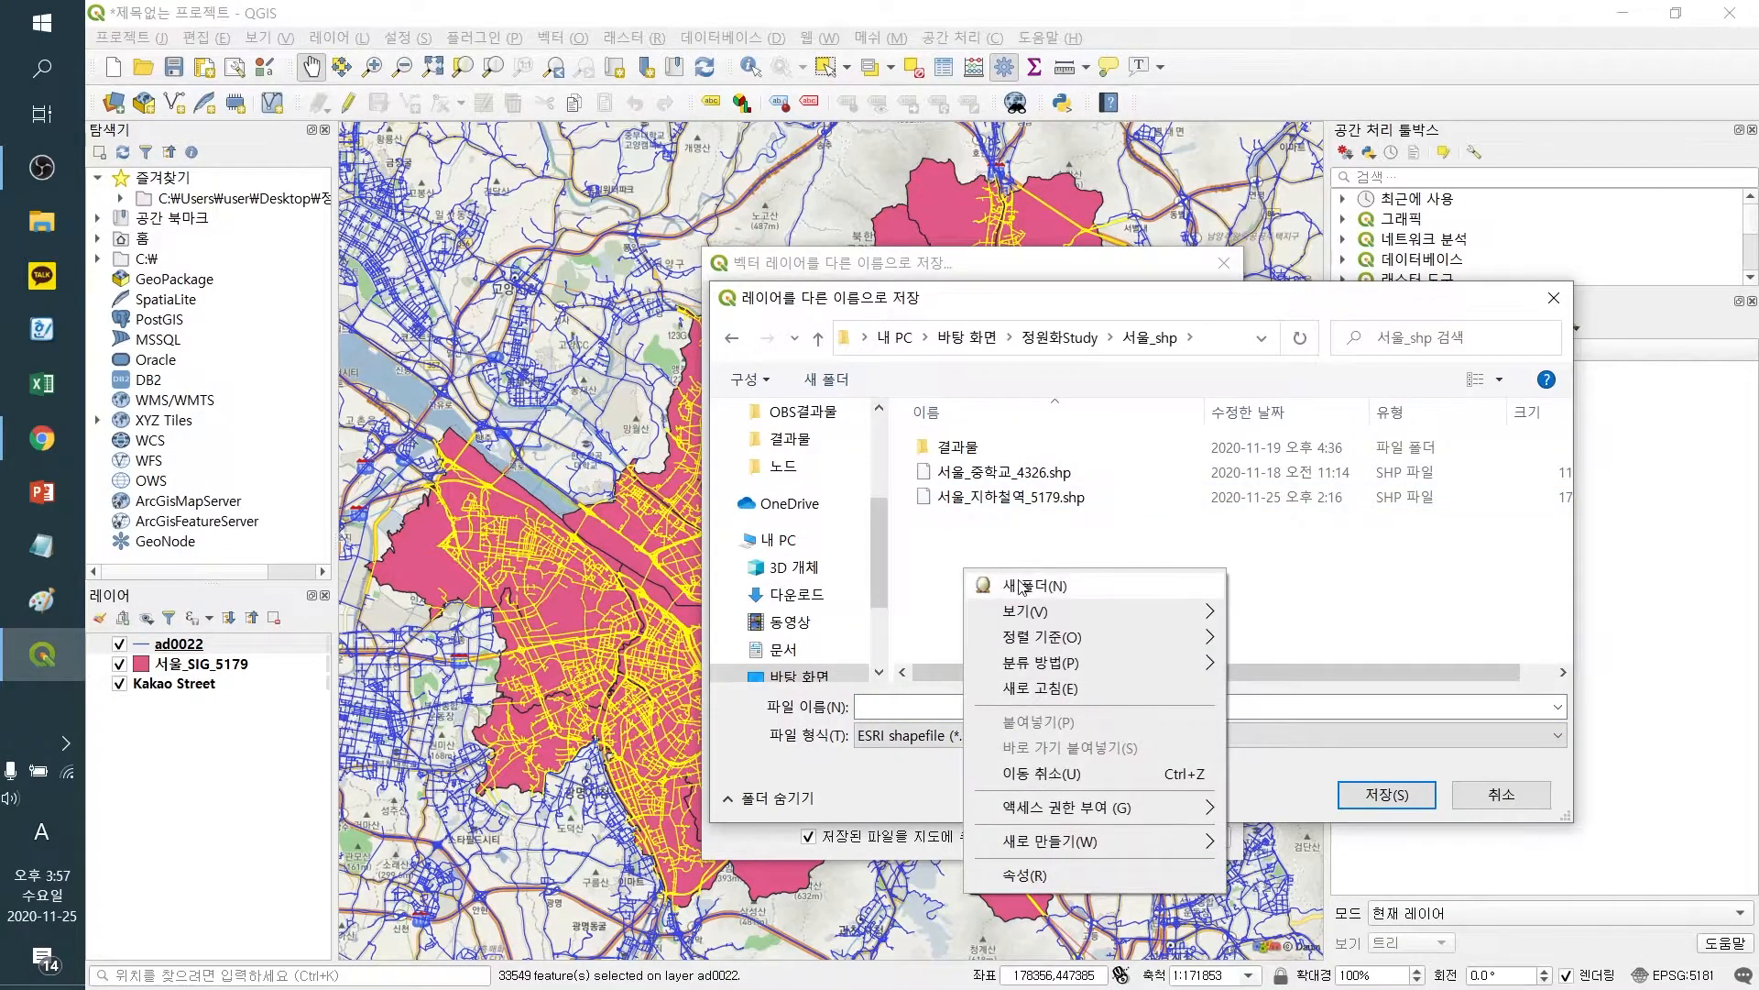
click(1013, 585)
text(QNEA)
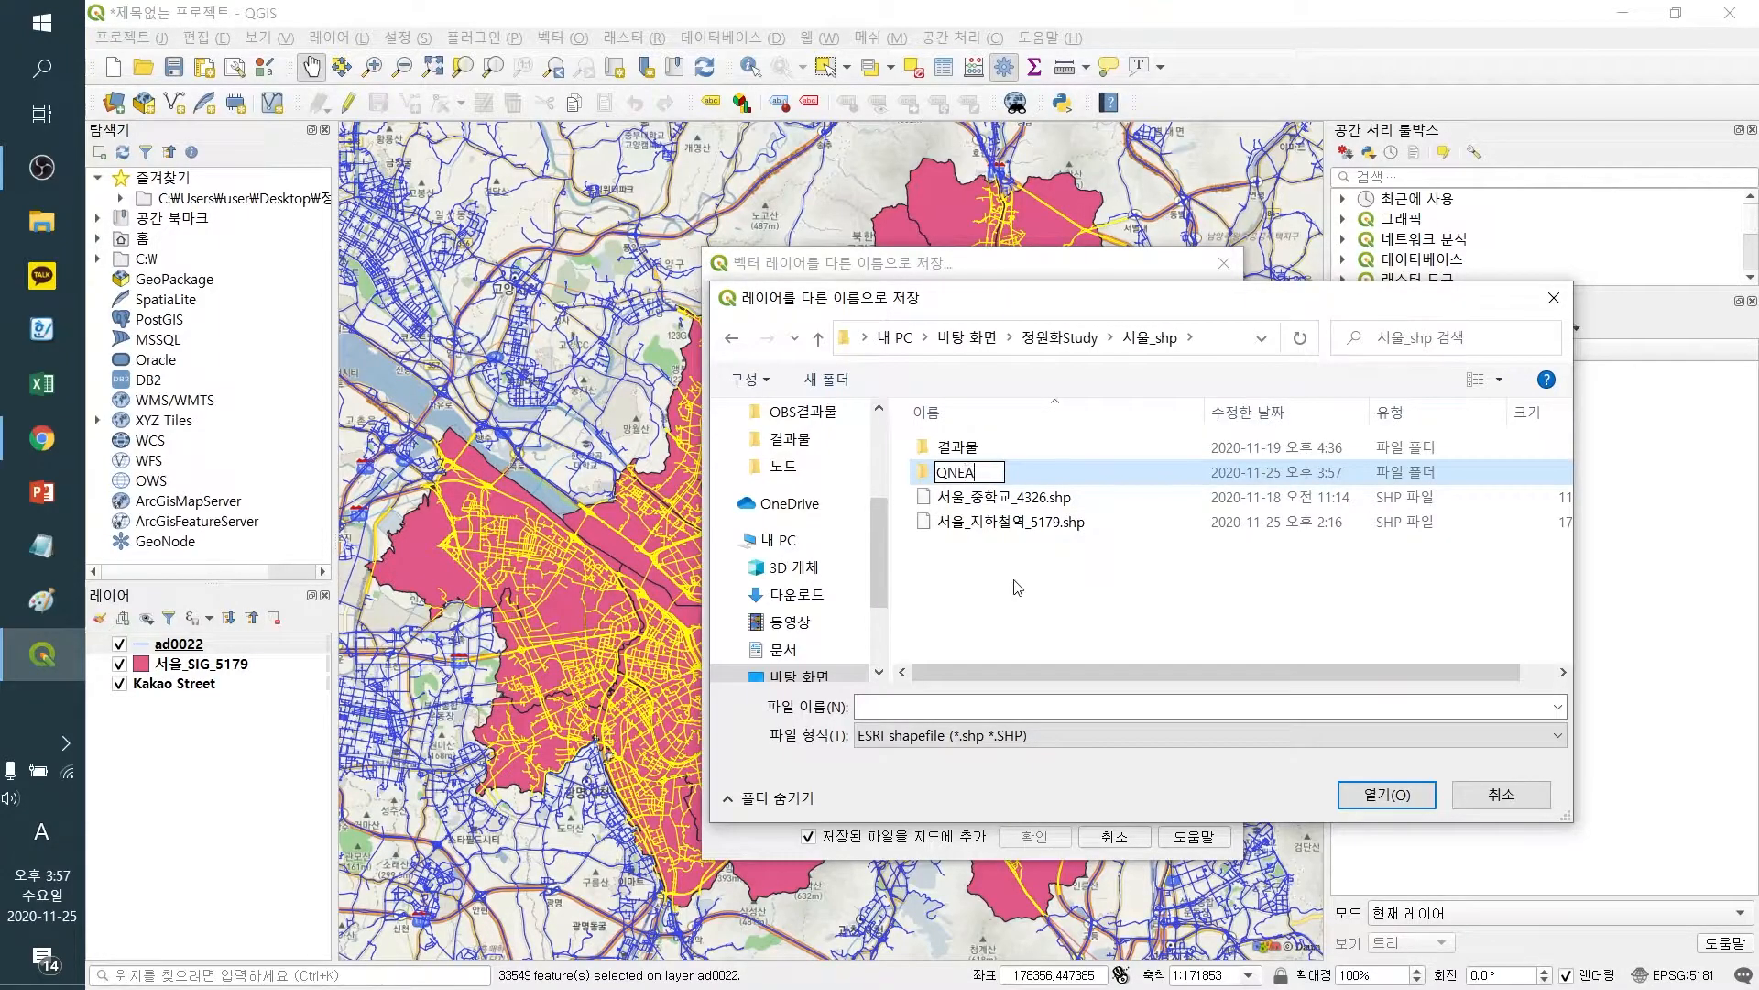
text(T3)
key(Return)
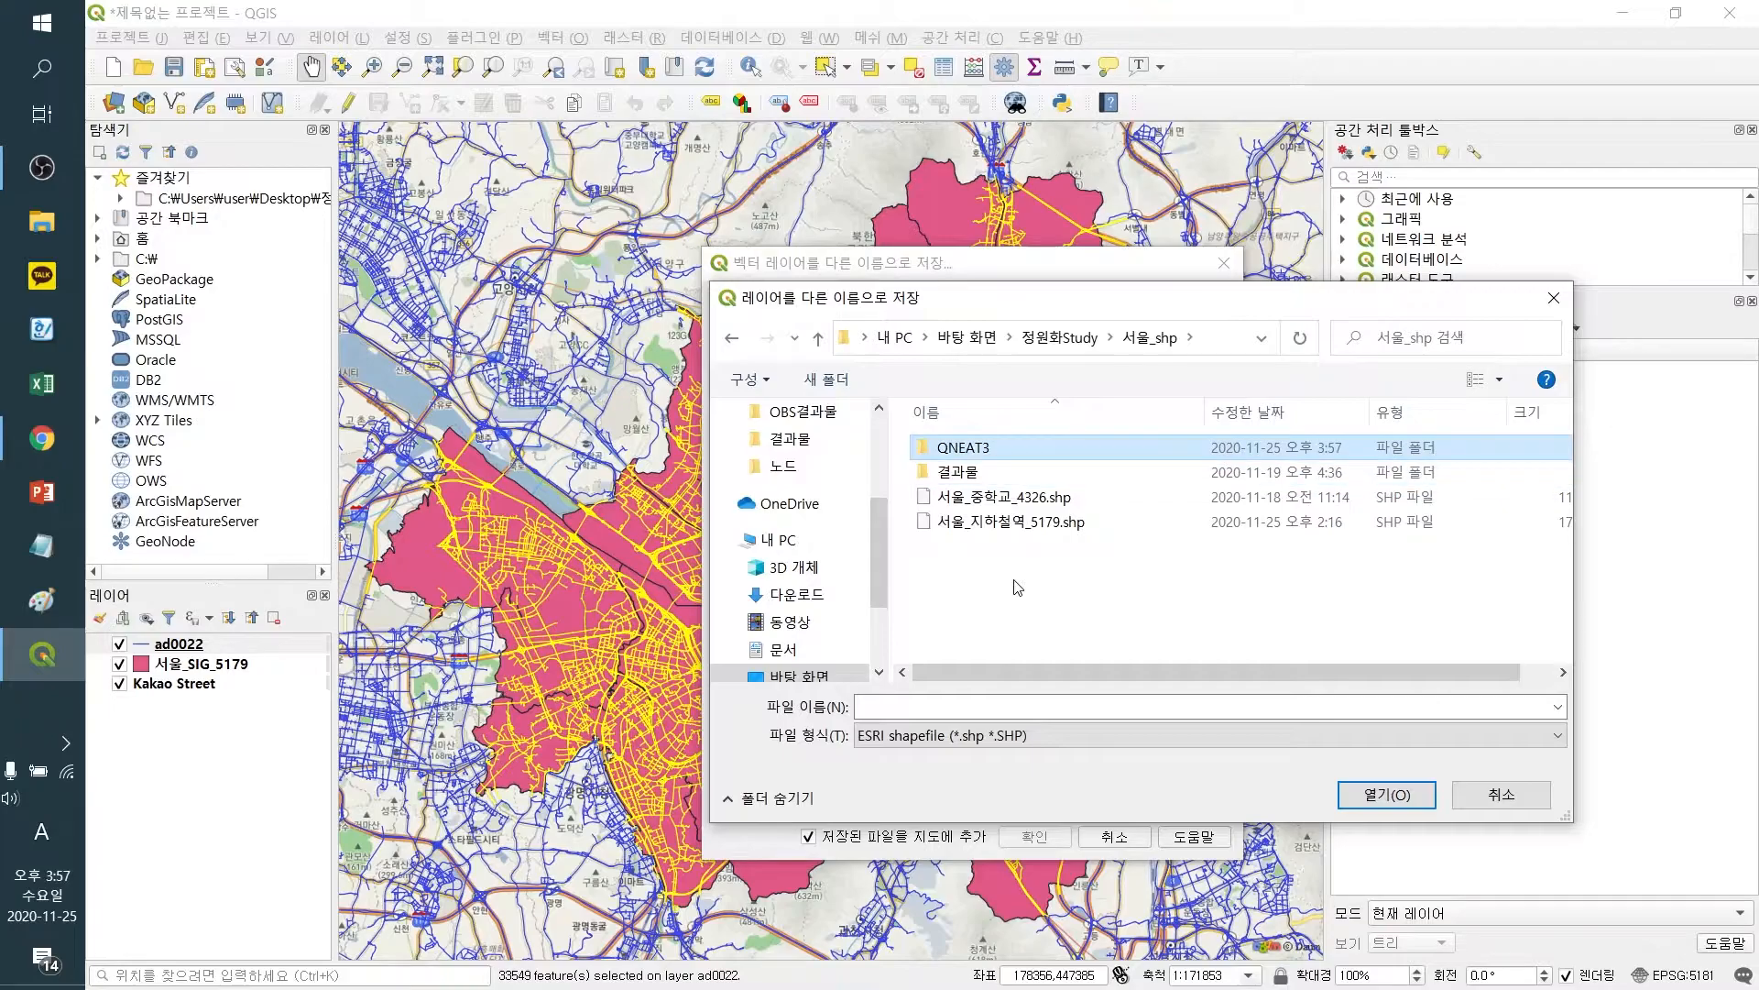
Name the output file 서울_교통망_5179 inside the QNEAT3 folder and save the path
double_click(1011, 455)
click(1008, 706)
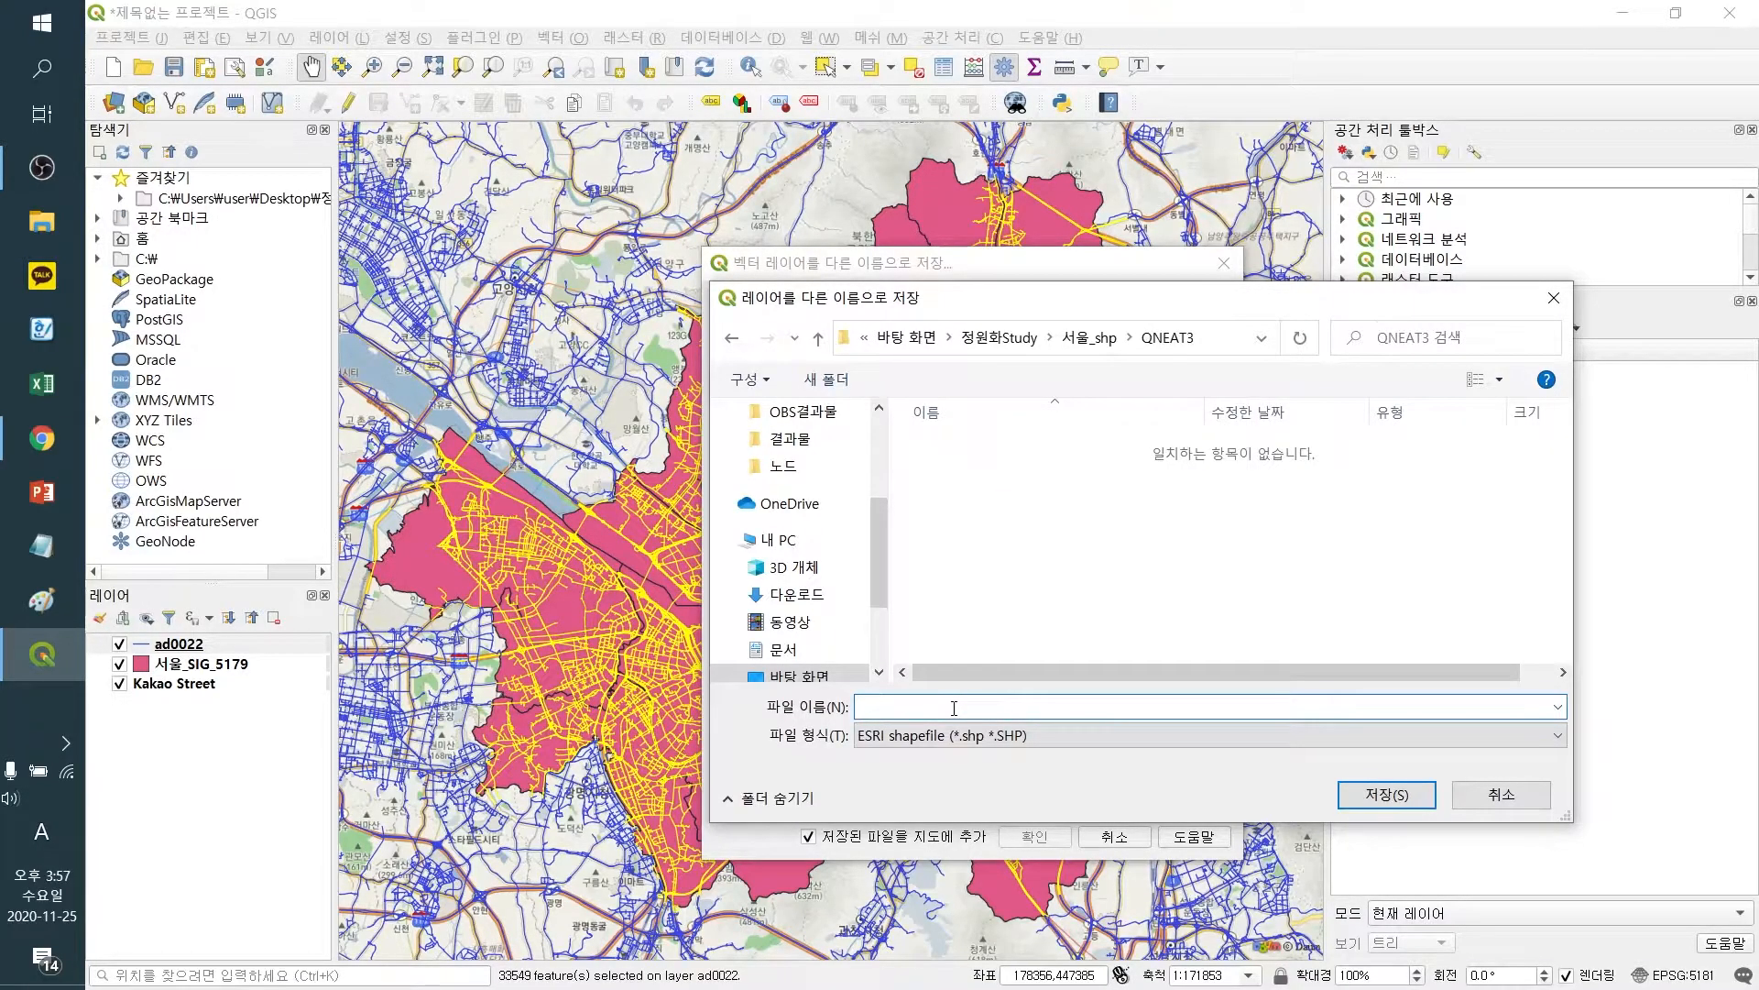
key(Hangul)
text(서울_)
text(노드)
text(교통)
text(ㄹ)
text(_5179)
click(1379, 796)
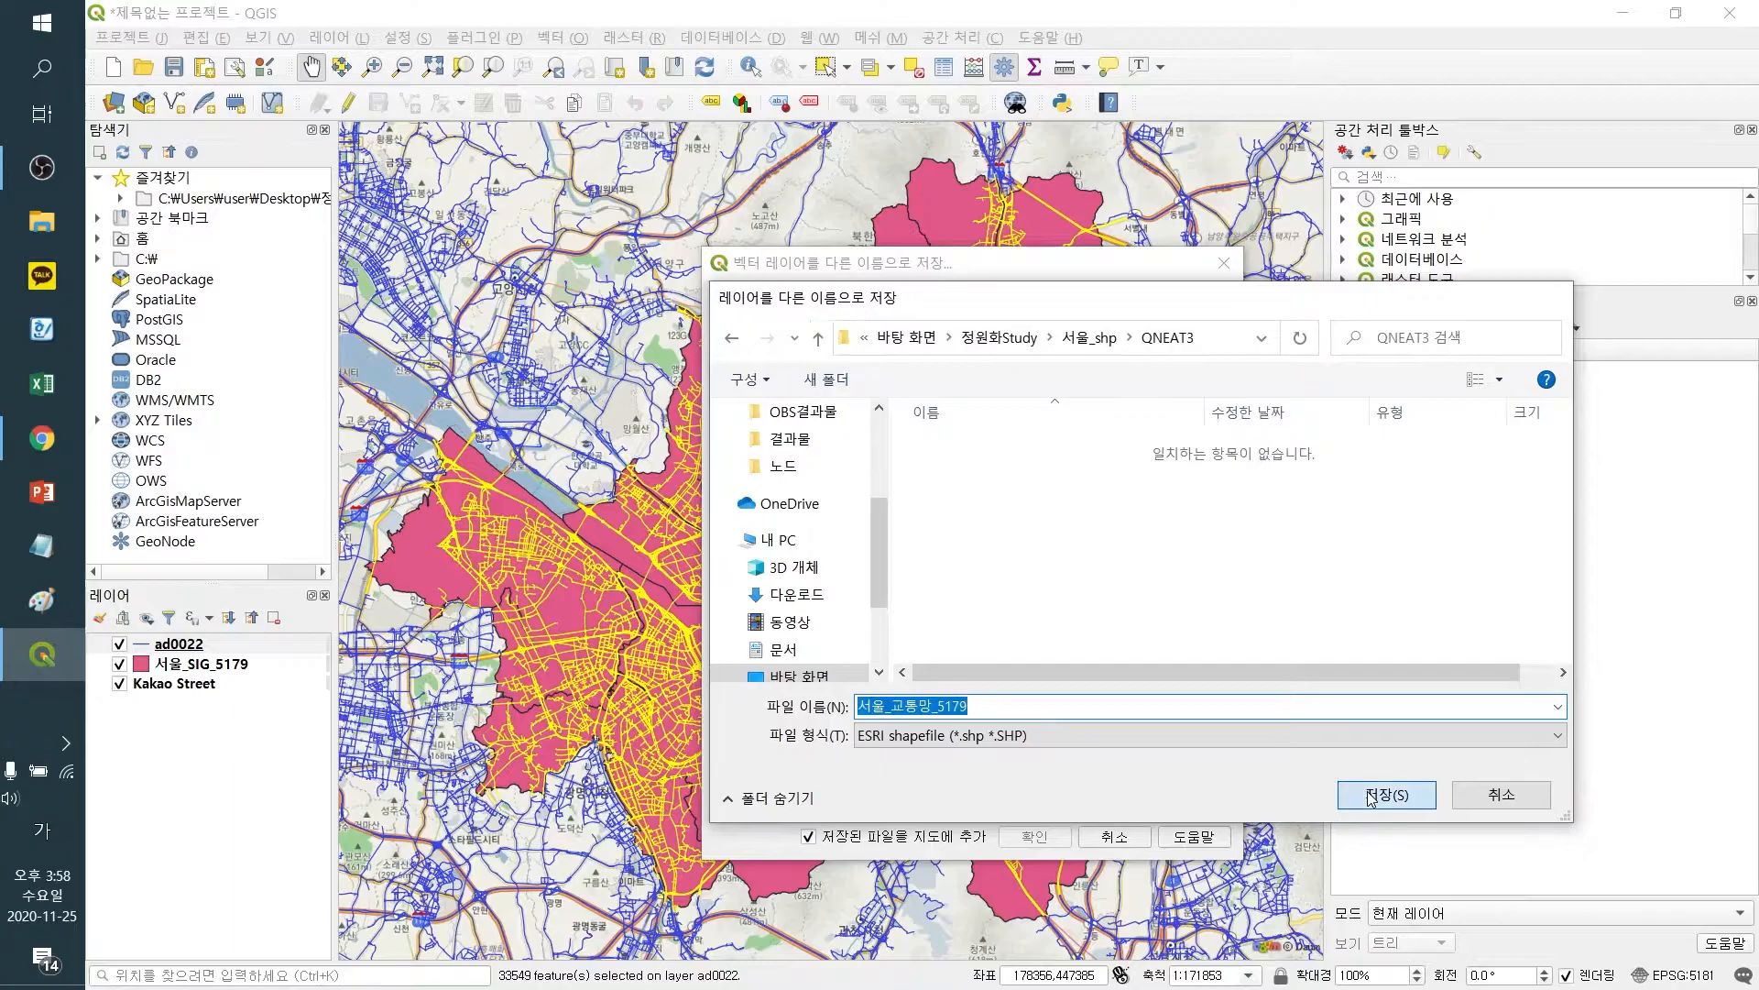
Set the export CRS to EPSG:5179 - Korea 2000 / Unified CS and confirm the export
click(1051, 394)
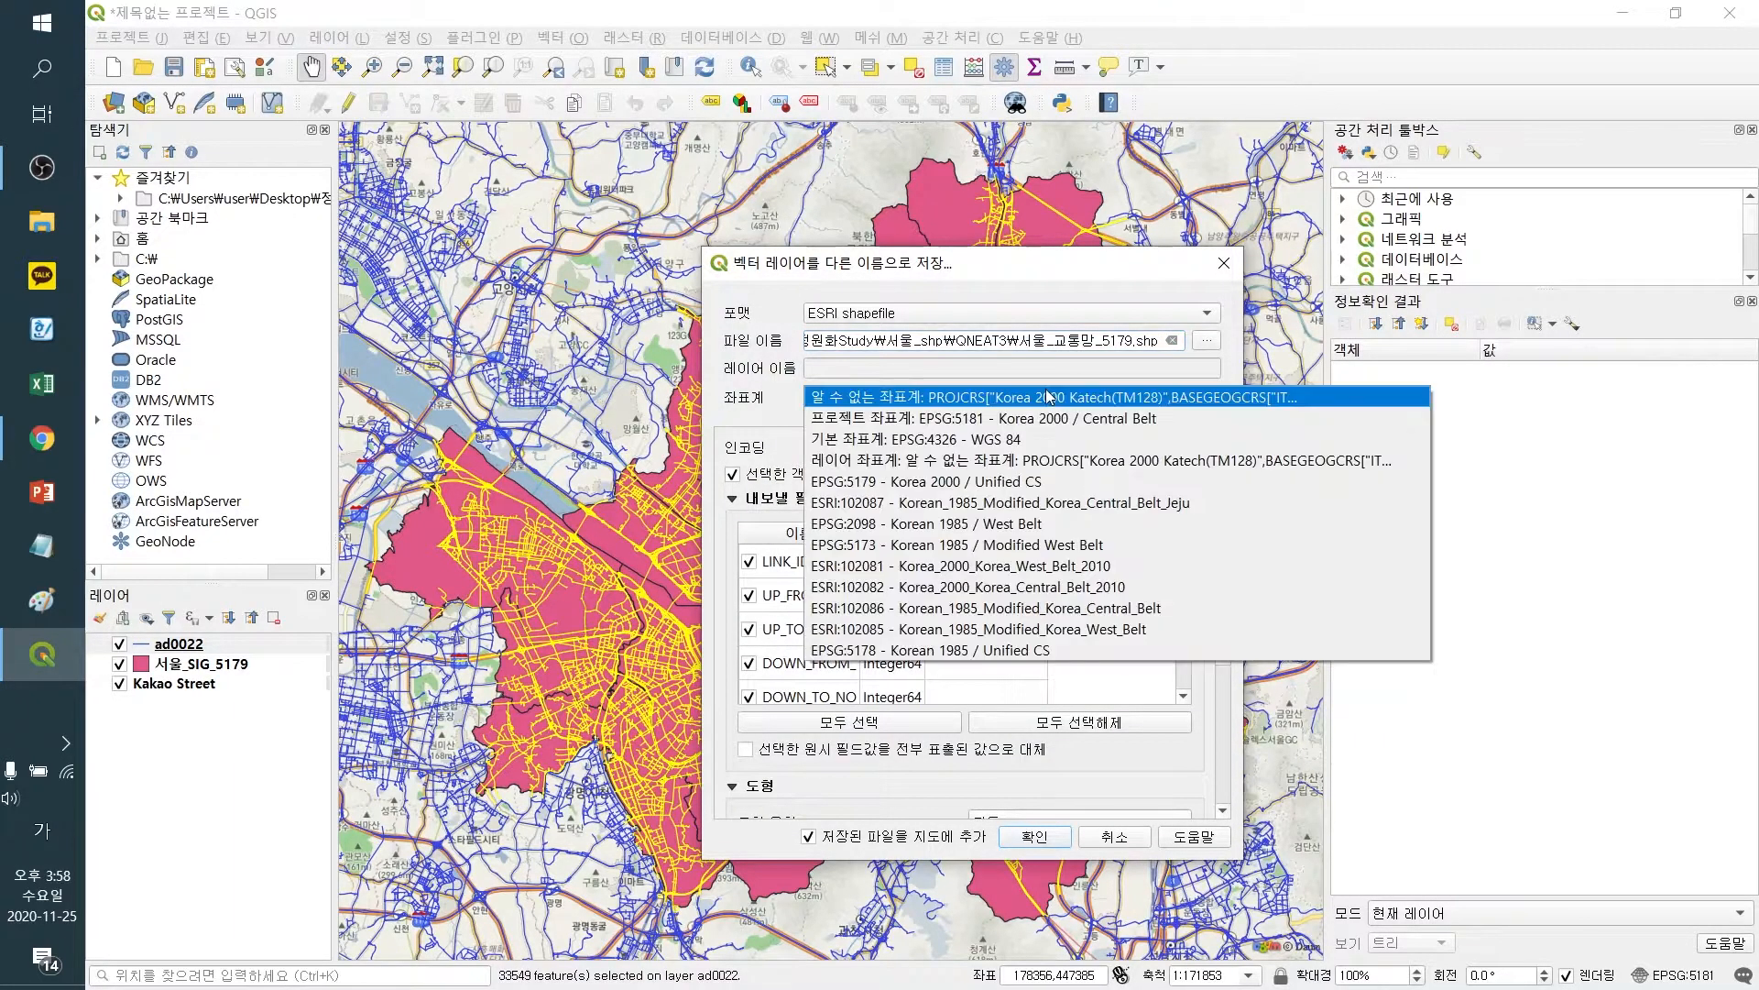
click(999, 483)
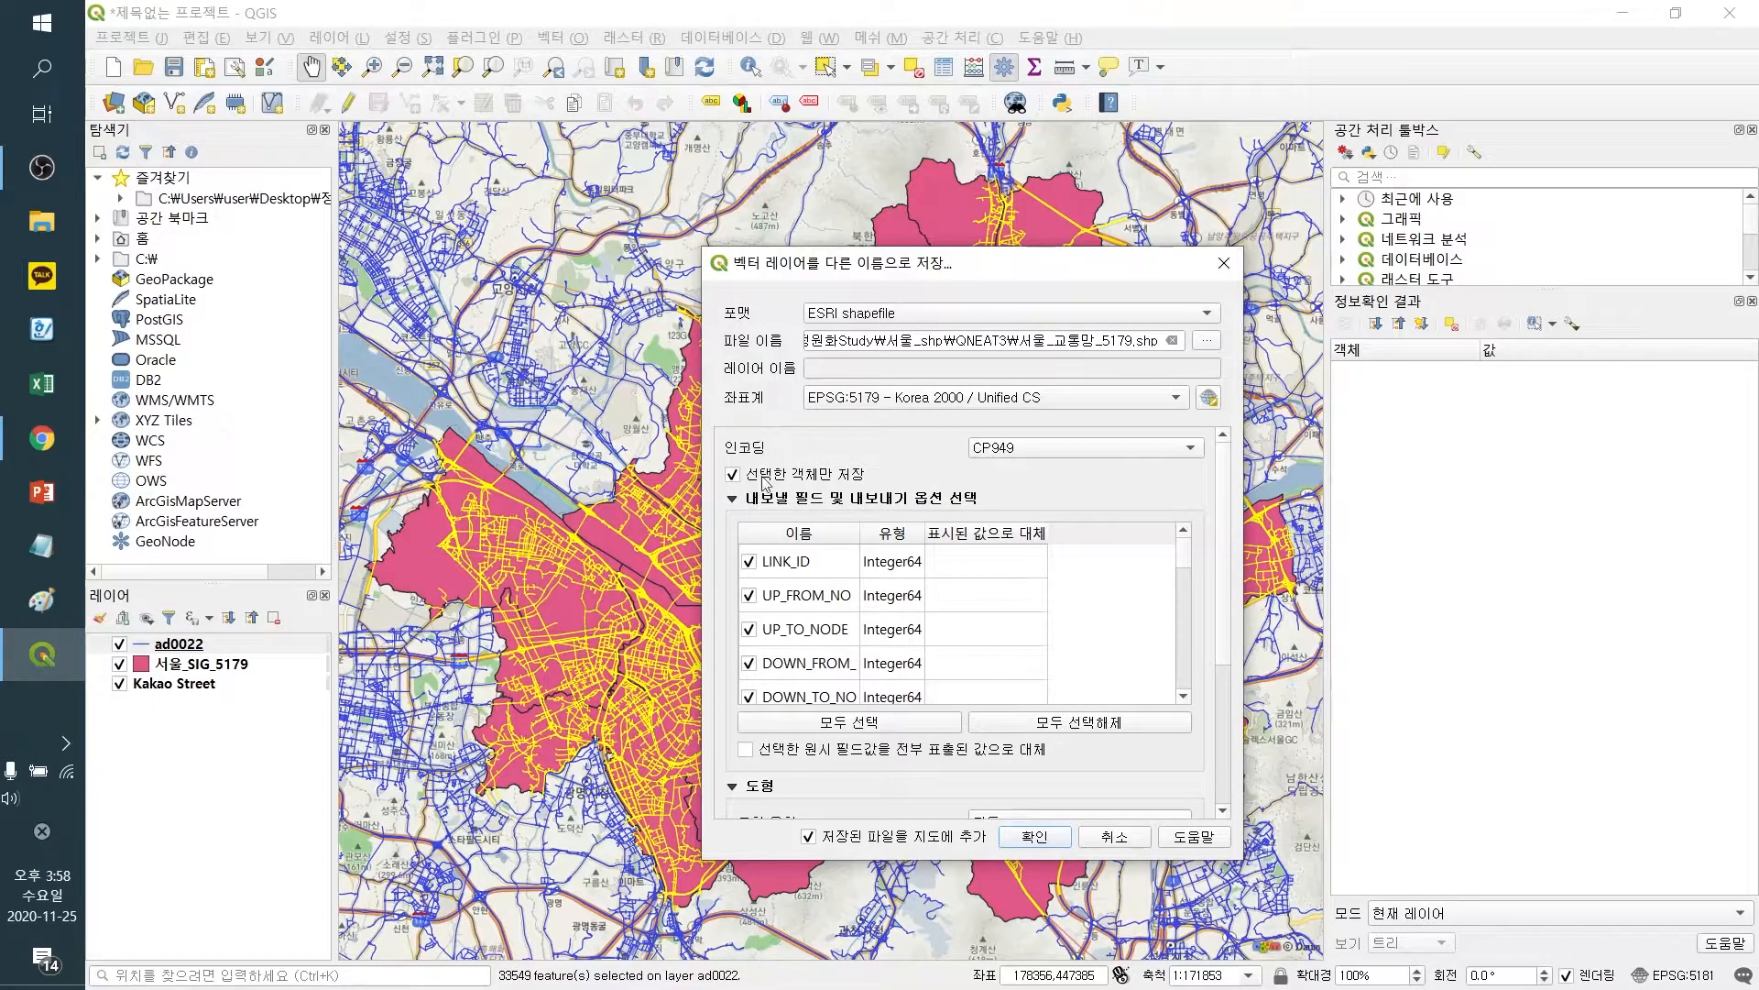
click(1031, 836)
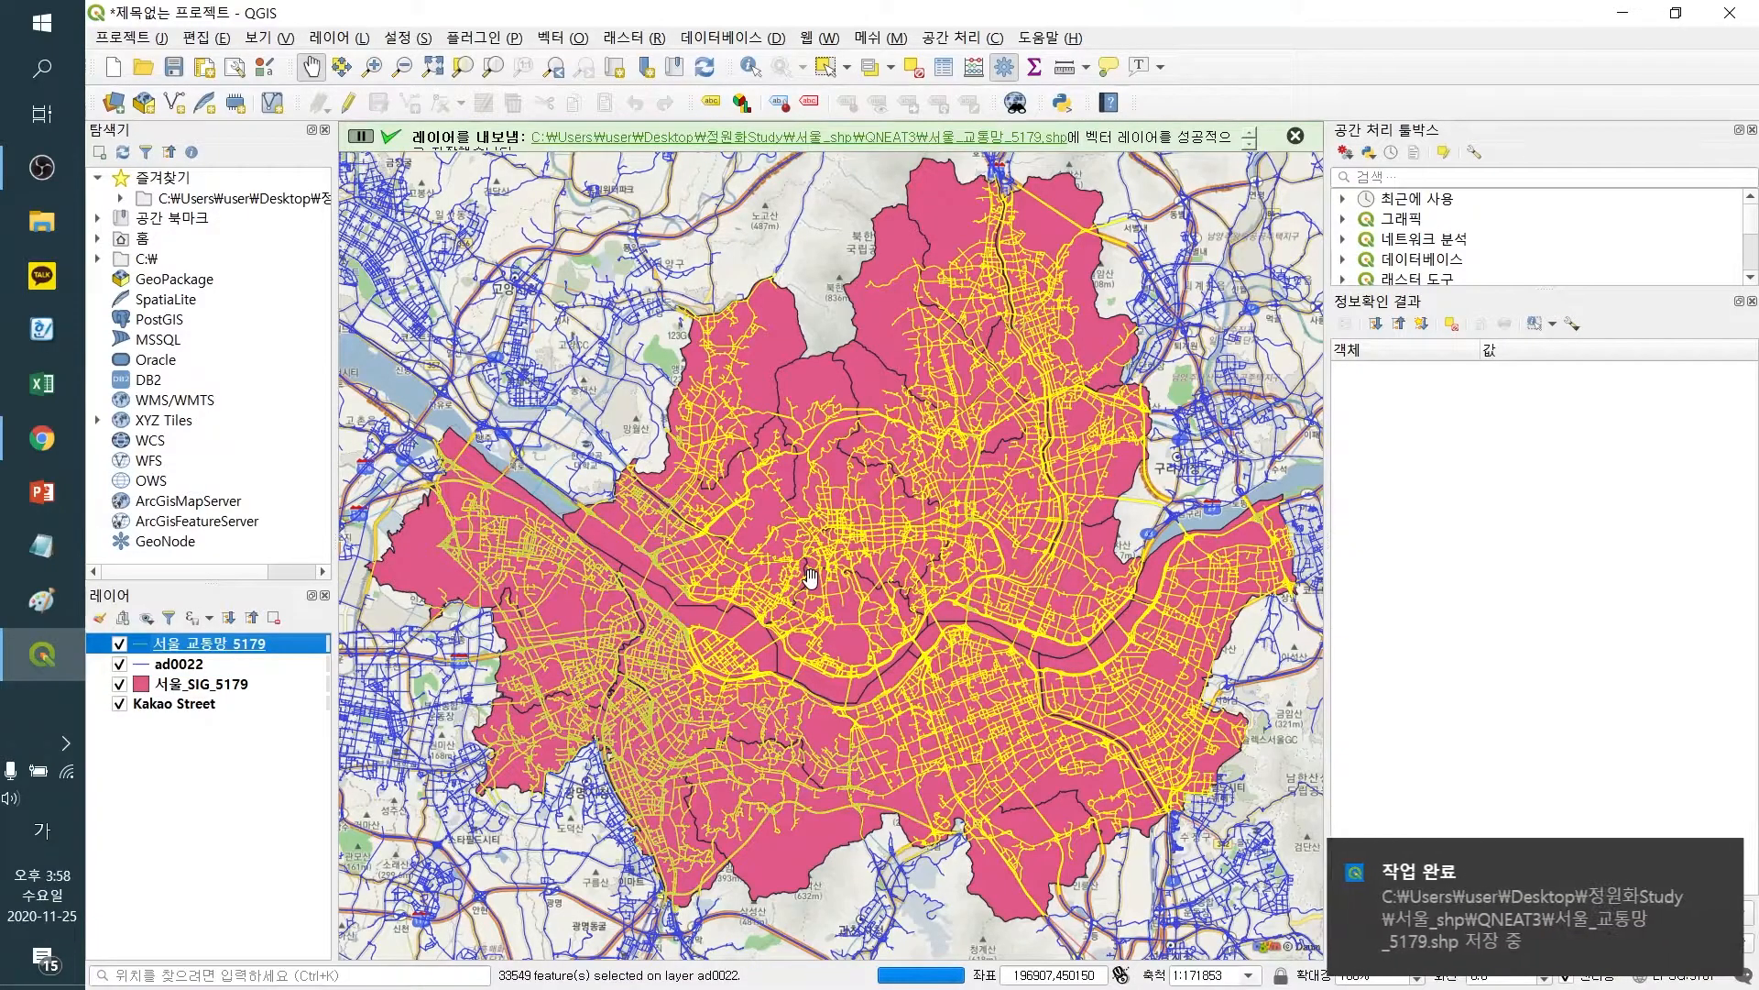
Remove the original ad0022 layer from the project
right_click(188, 664)
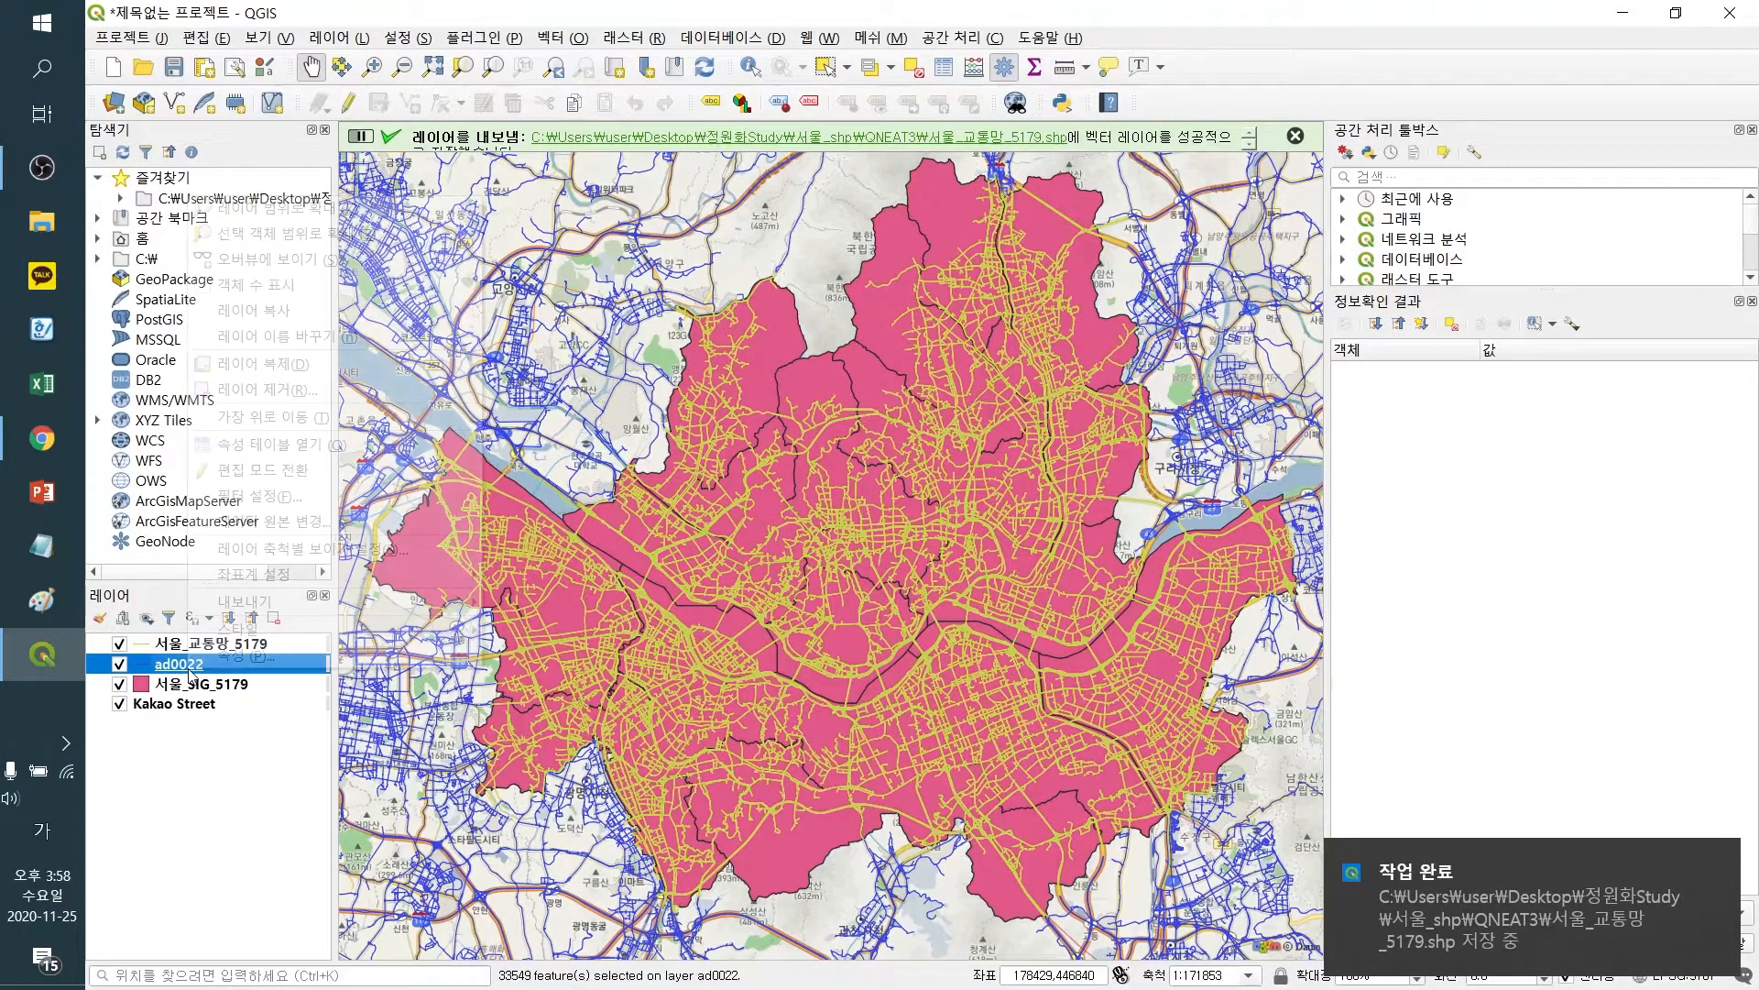
click(283, 392)
click(913, 531)
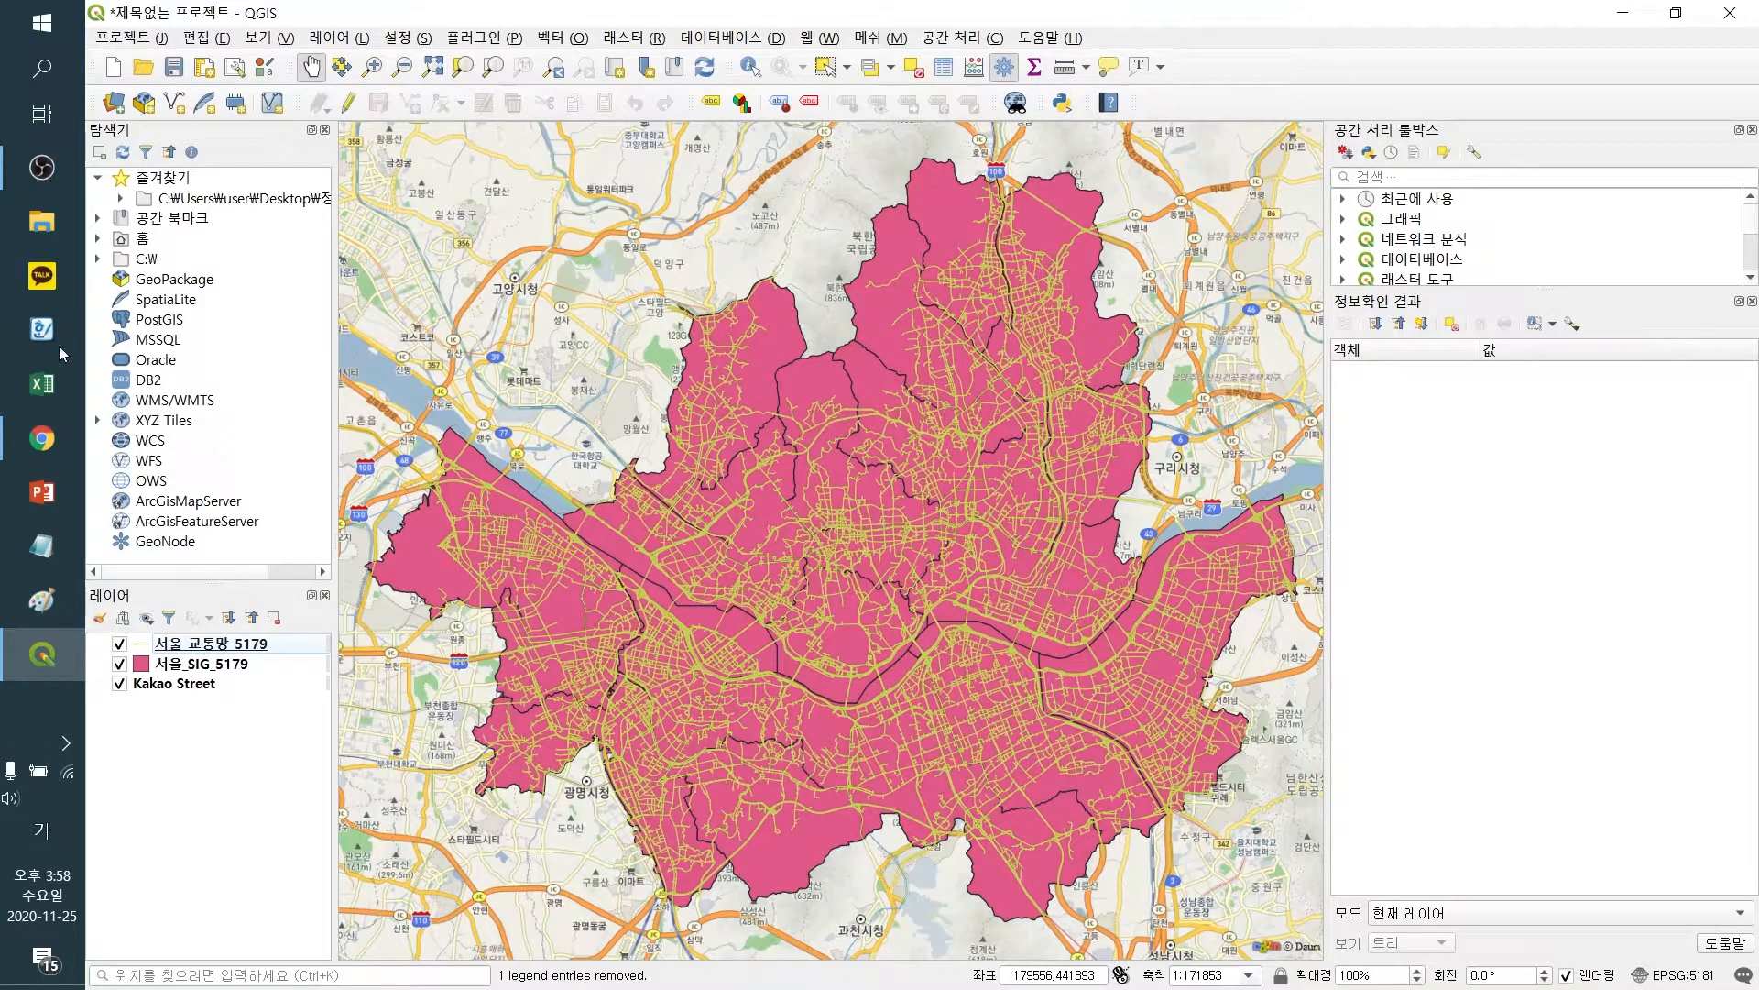
Load OBJECTGT.shp from the Downloads OBJECTGT_SHP folder into the project's layers
click(42, 229)
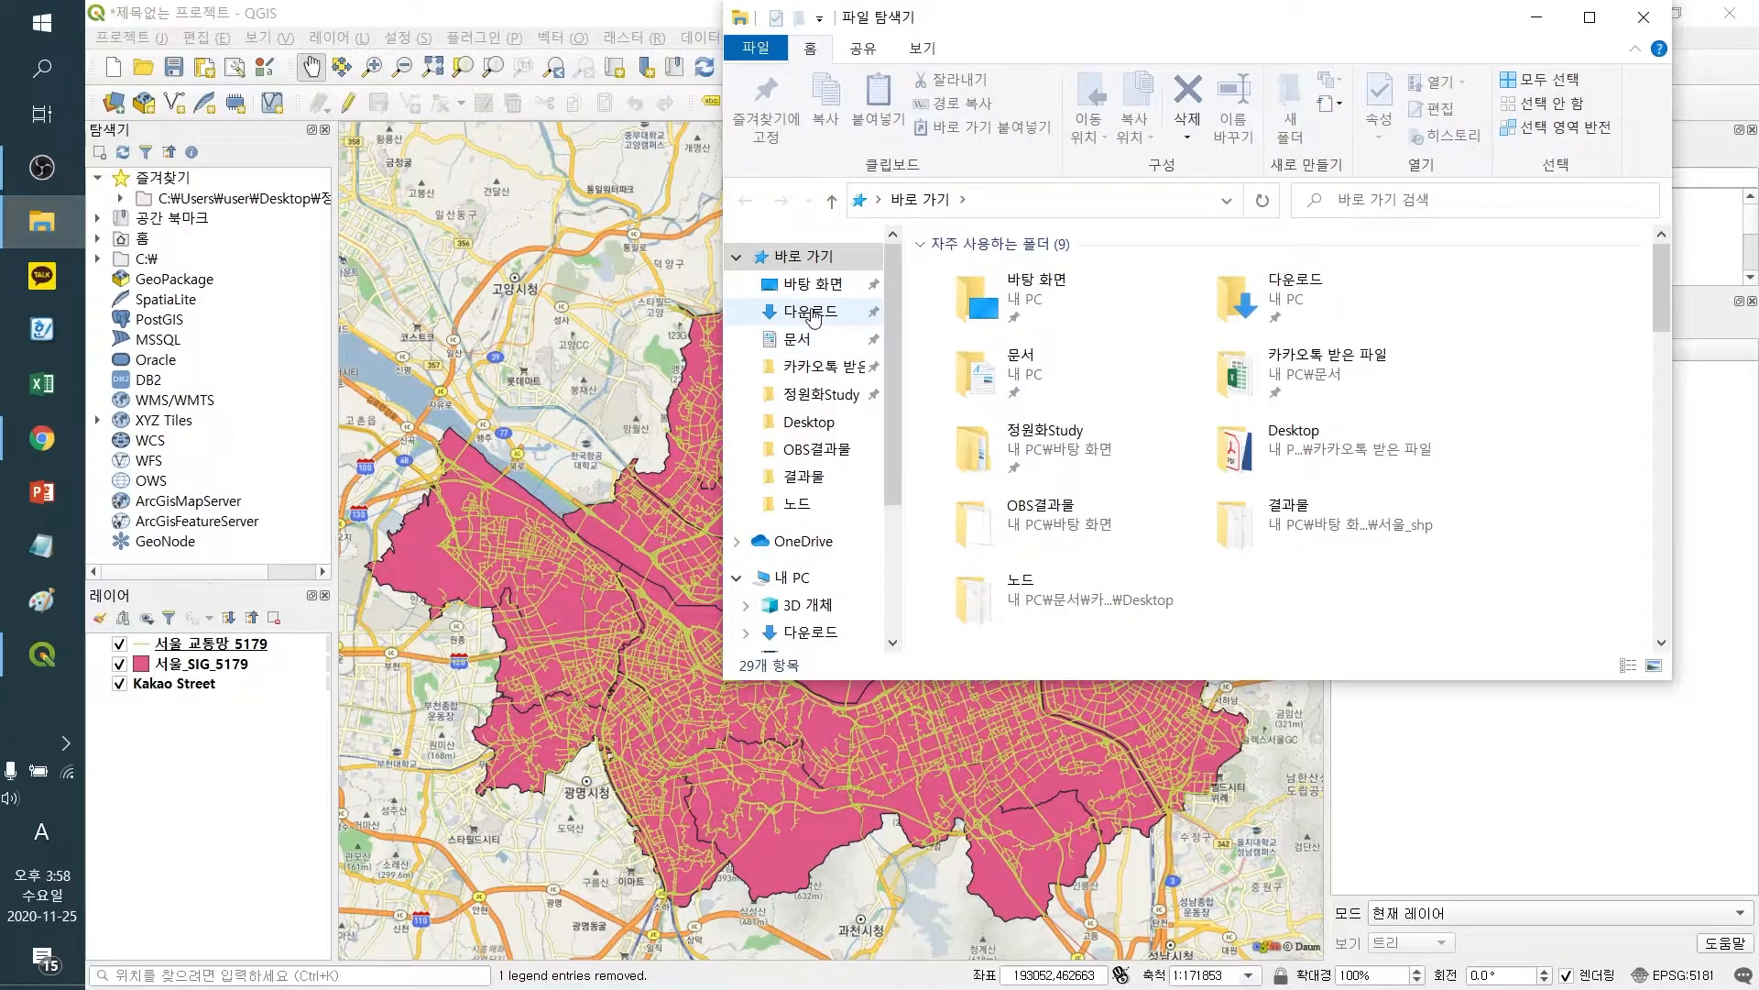
click(813, 313)
double_click(989, 378)
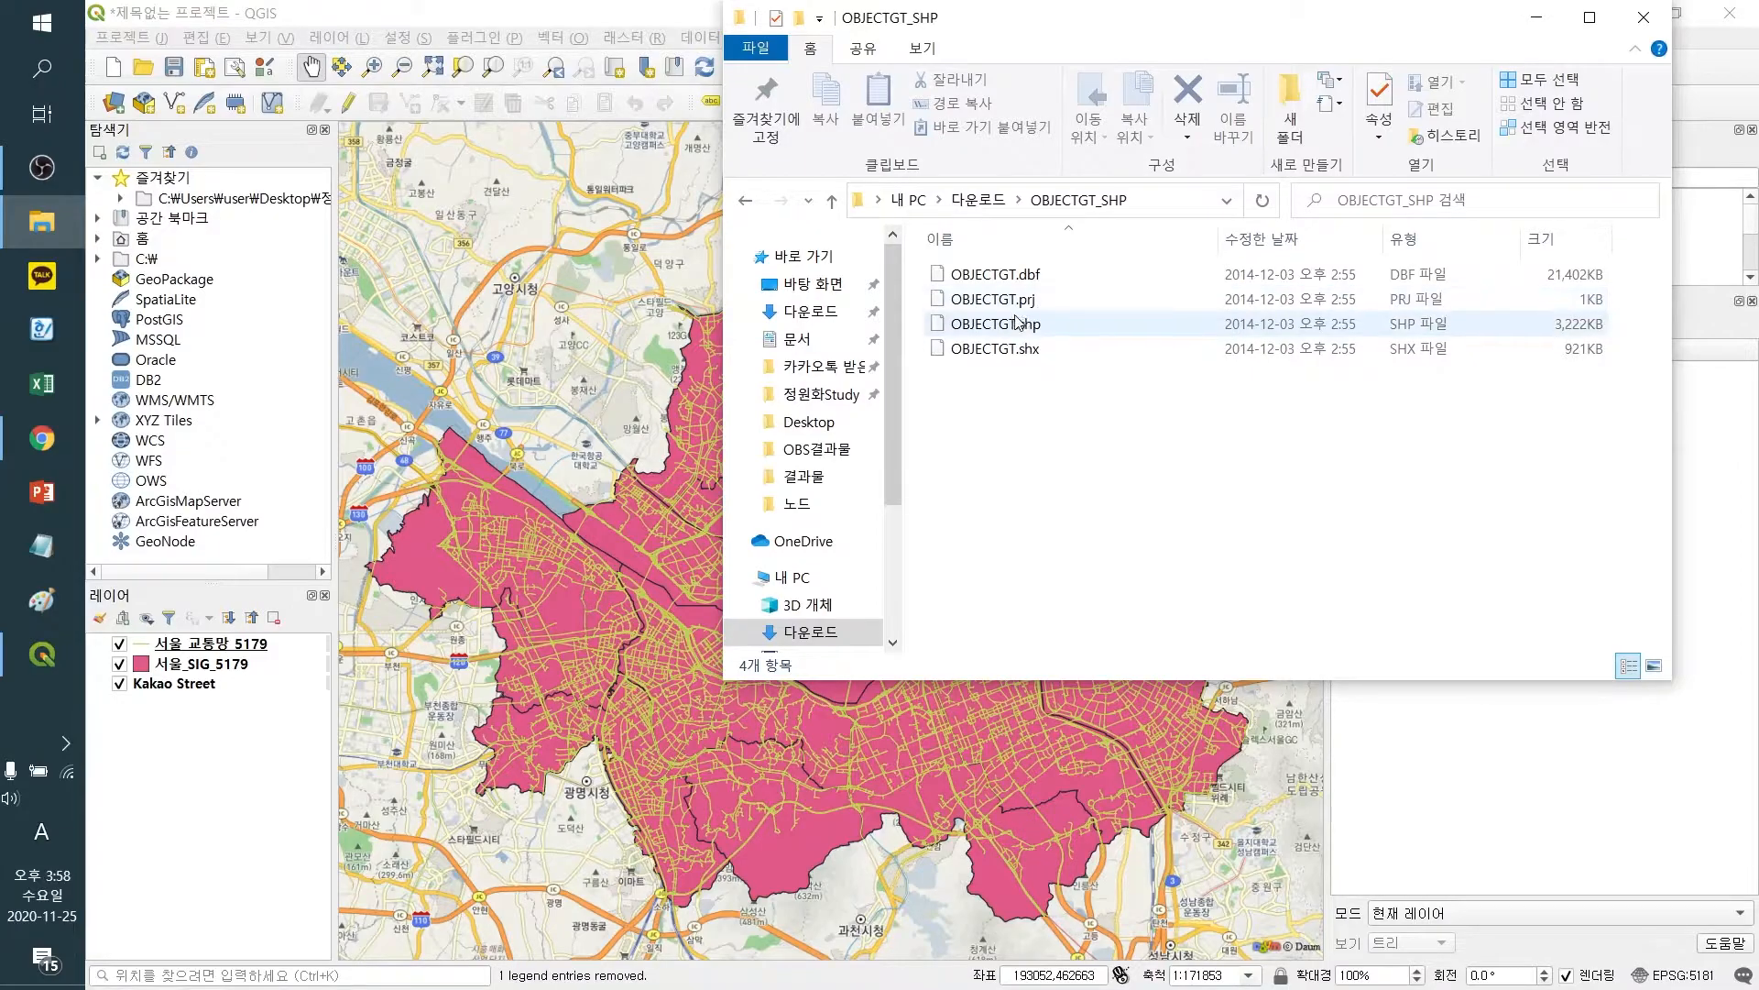
double_click(983, 328)
drag(983, 328, 195, 764)
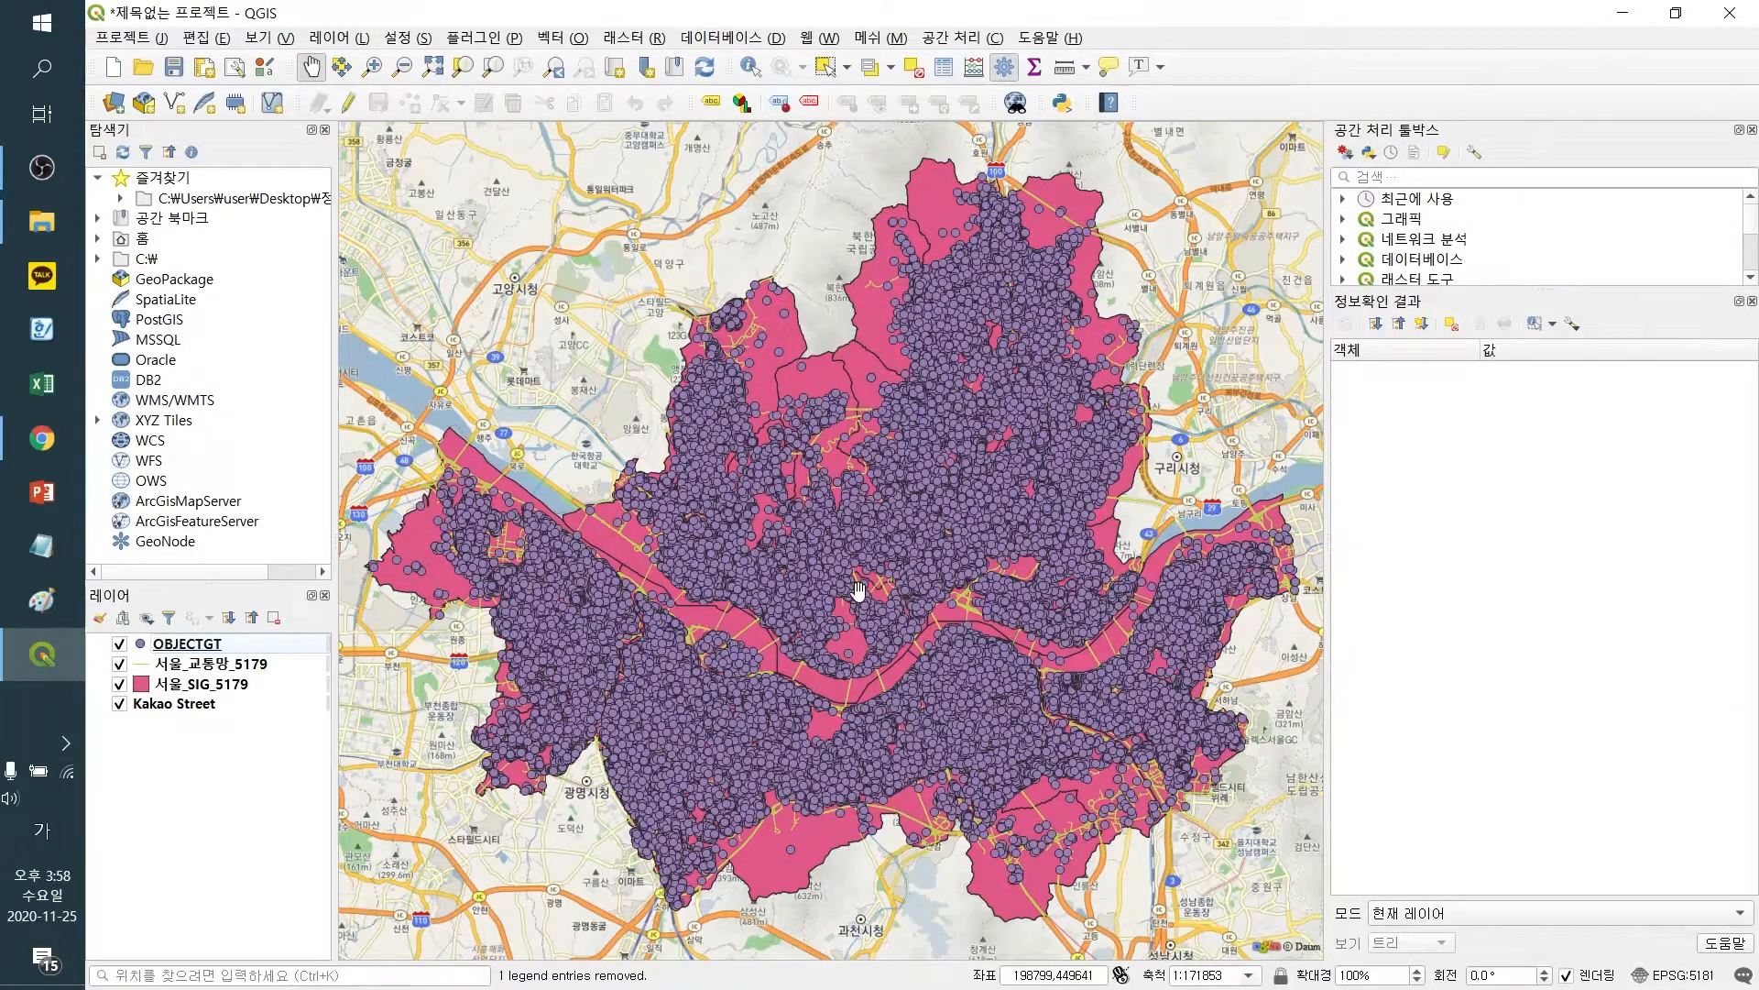
Open the OBJECTGT attribute table and examine its fields such as REPNAME
right_click(198, 647)
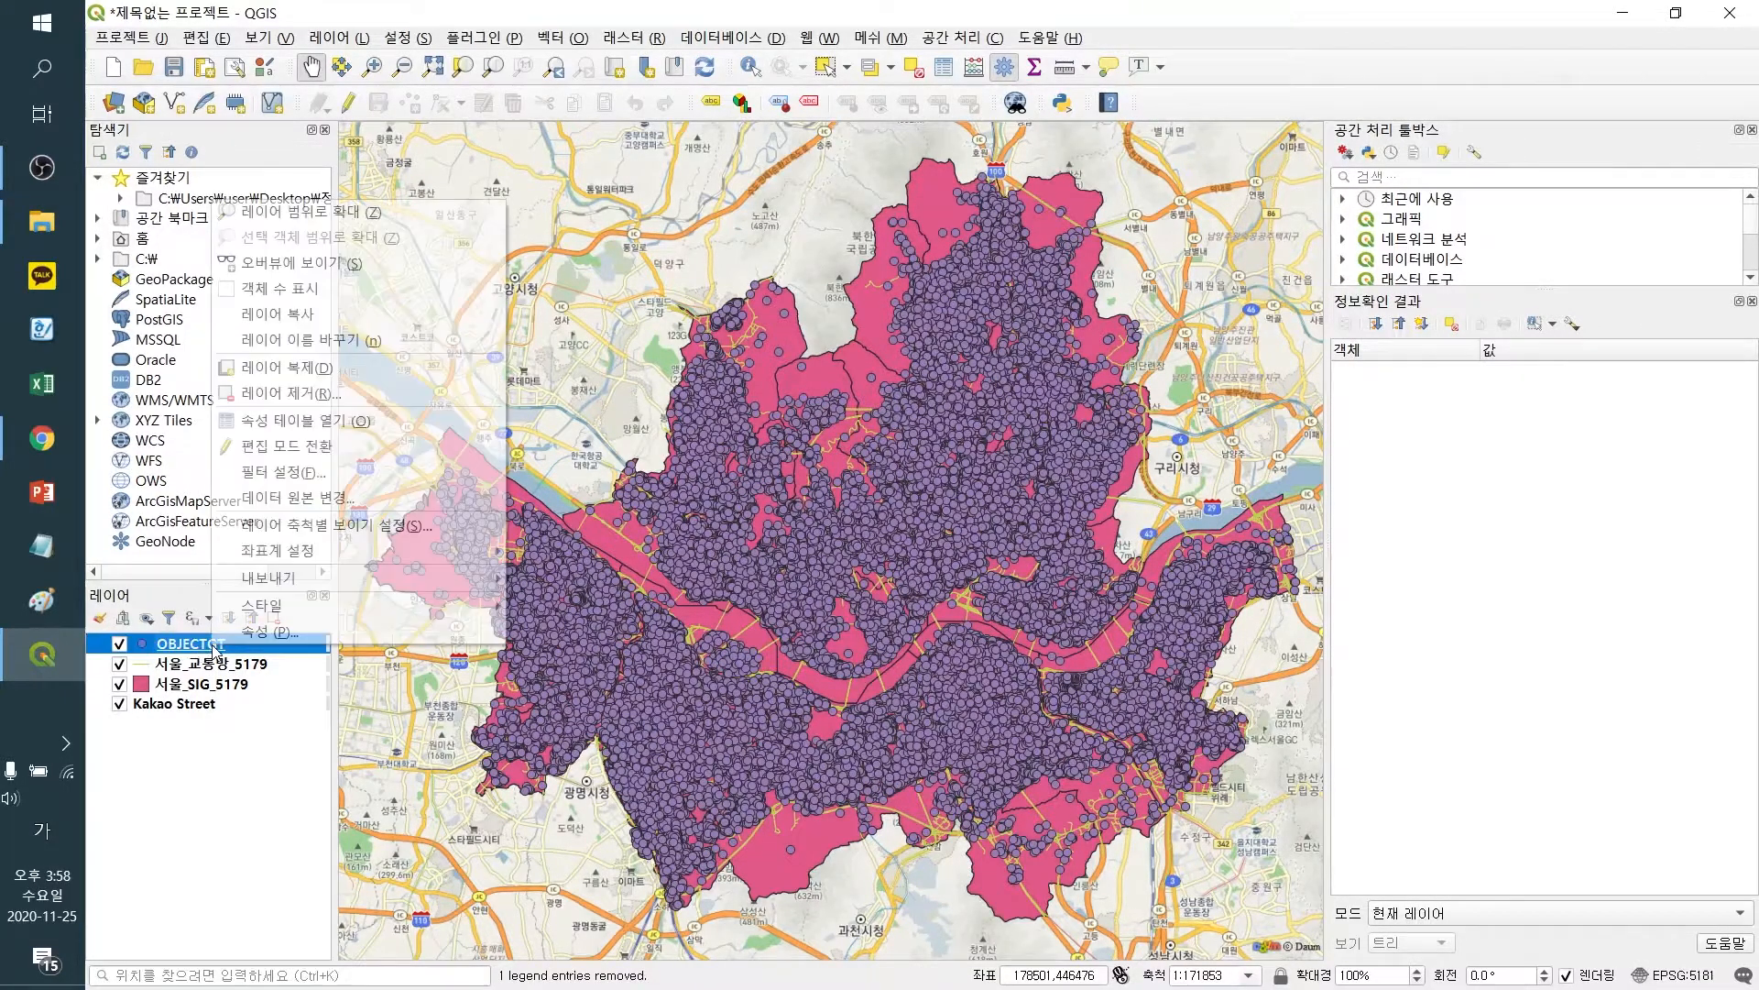
click(328, 427)
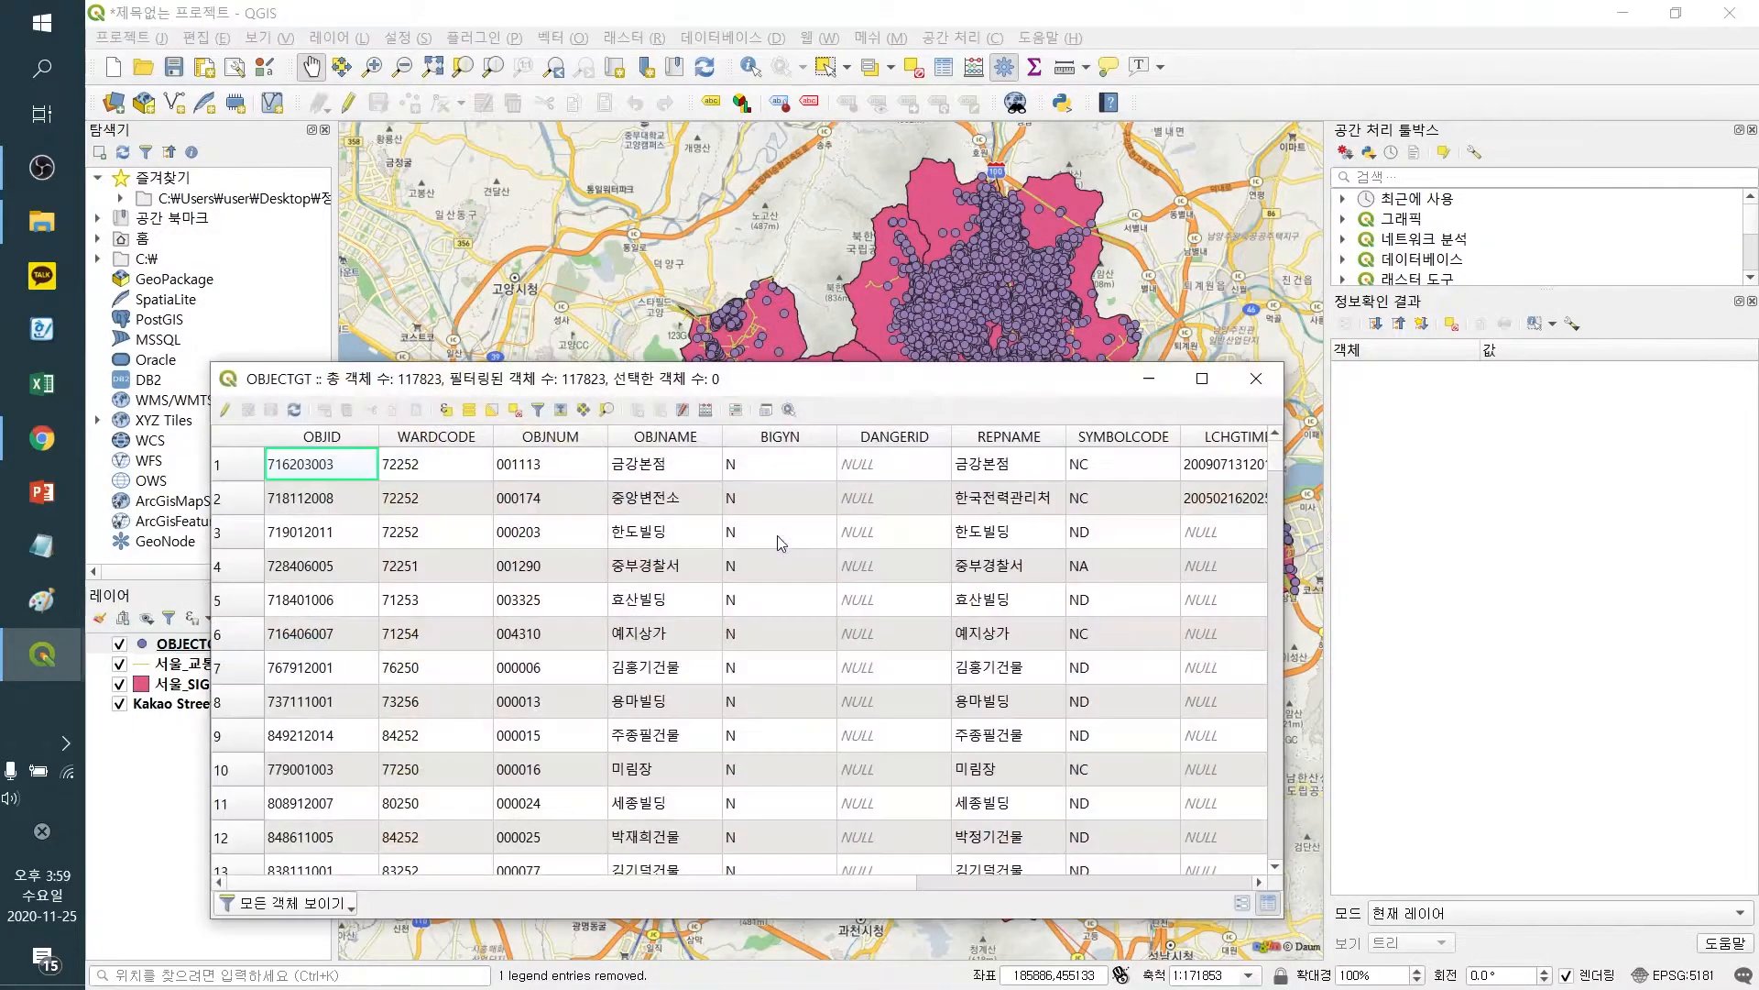
drag(812, 326, 998, 266)
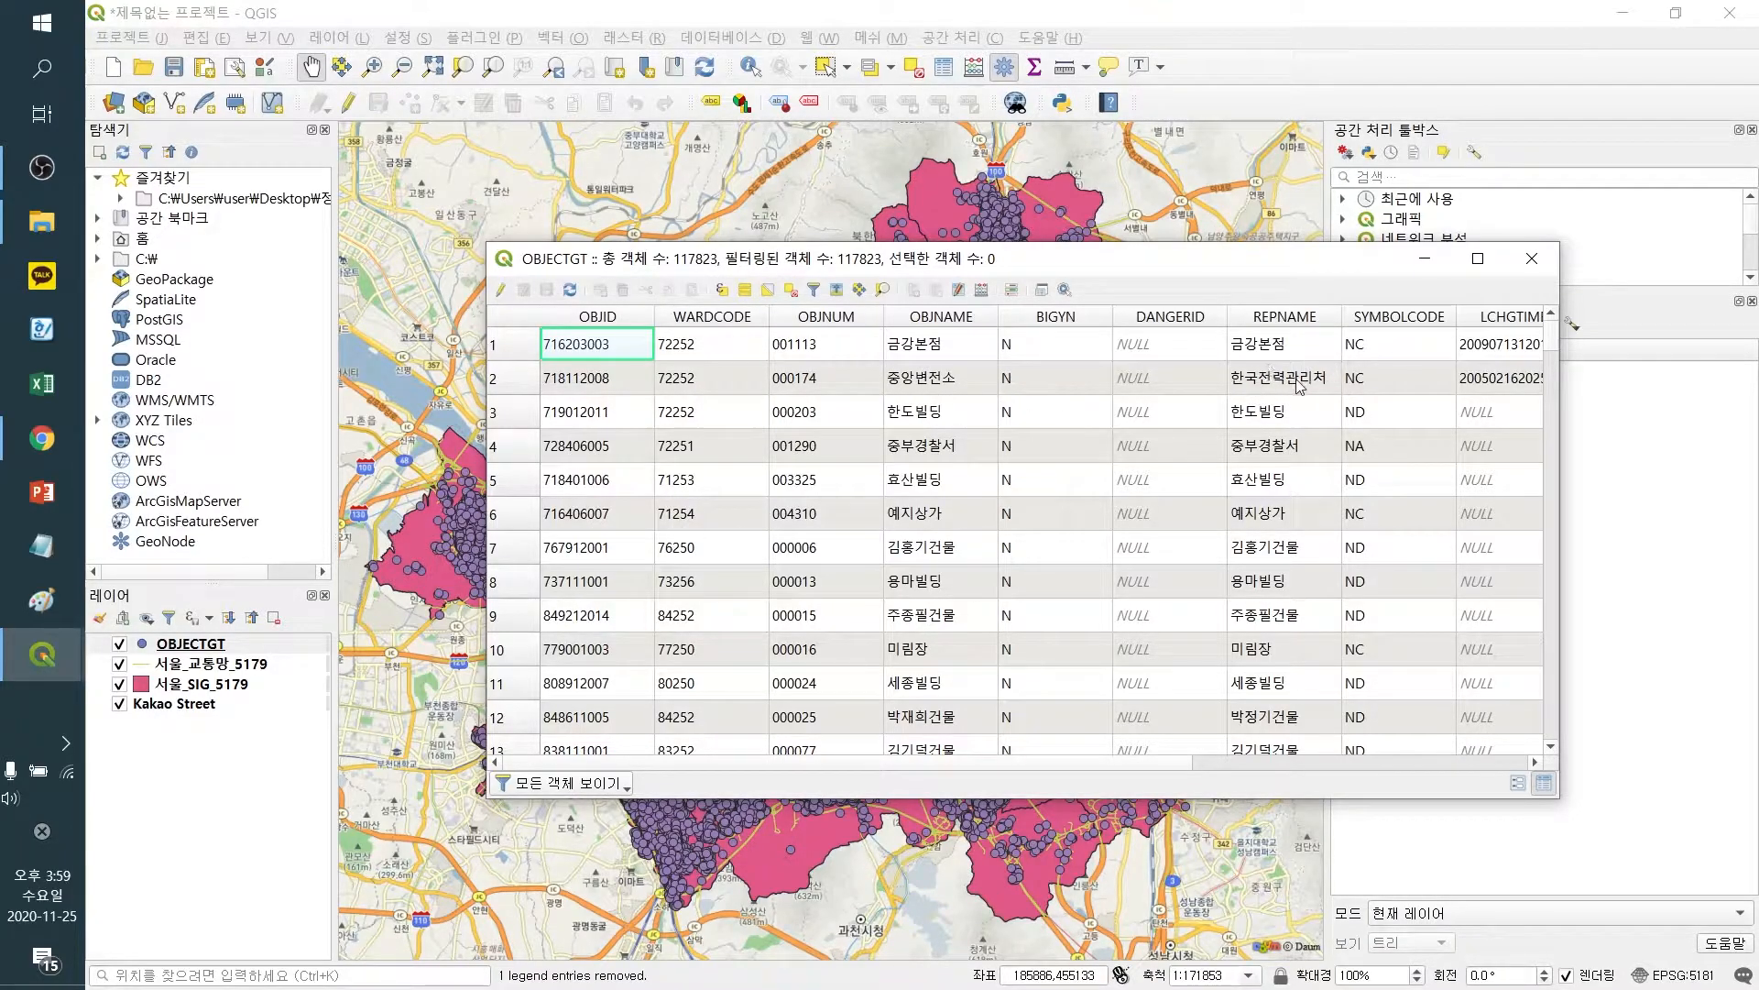
drag(1171, 770, 1083, 751)
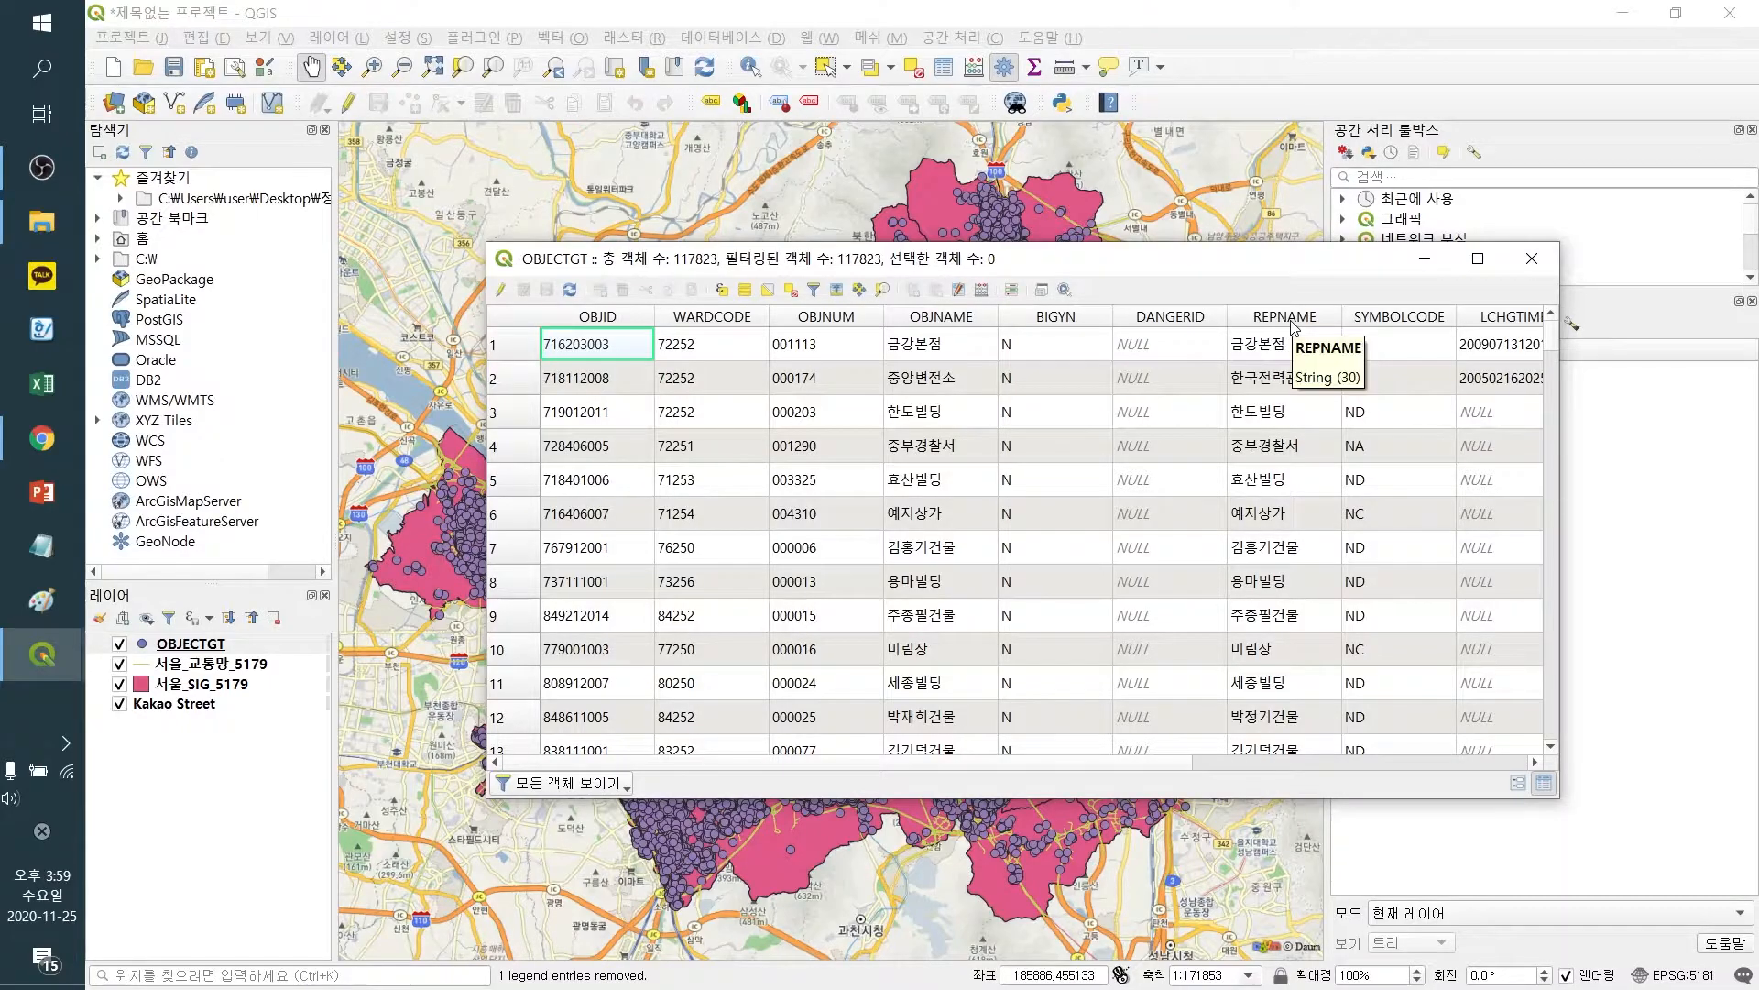
mouse_move(1156, 761)
mouse_down()
mouse_move(1274, 764)
mouse_move(1134, 762)
mouse_up()
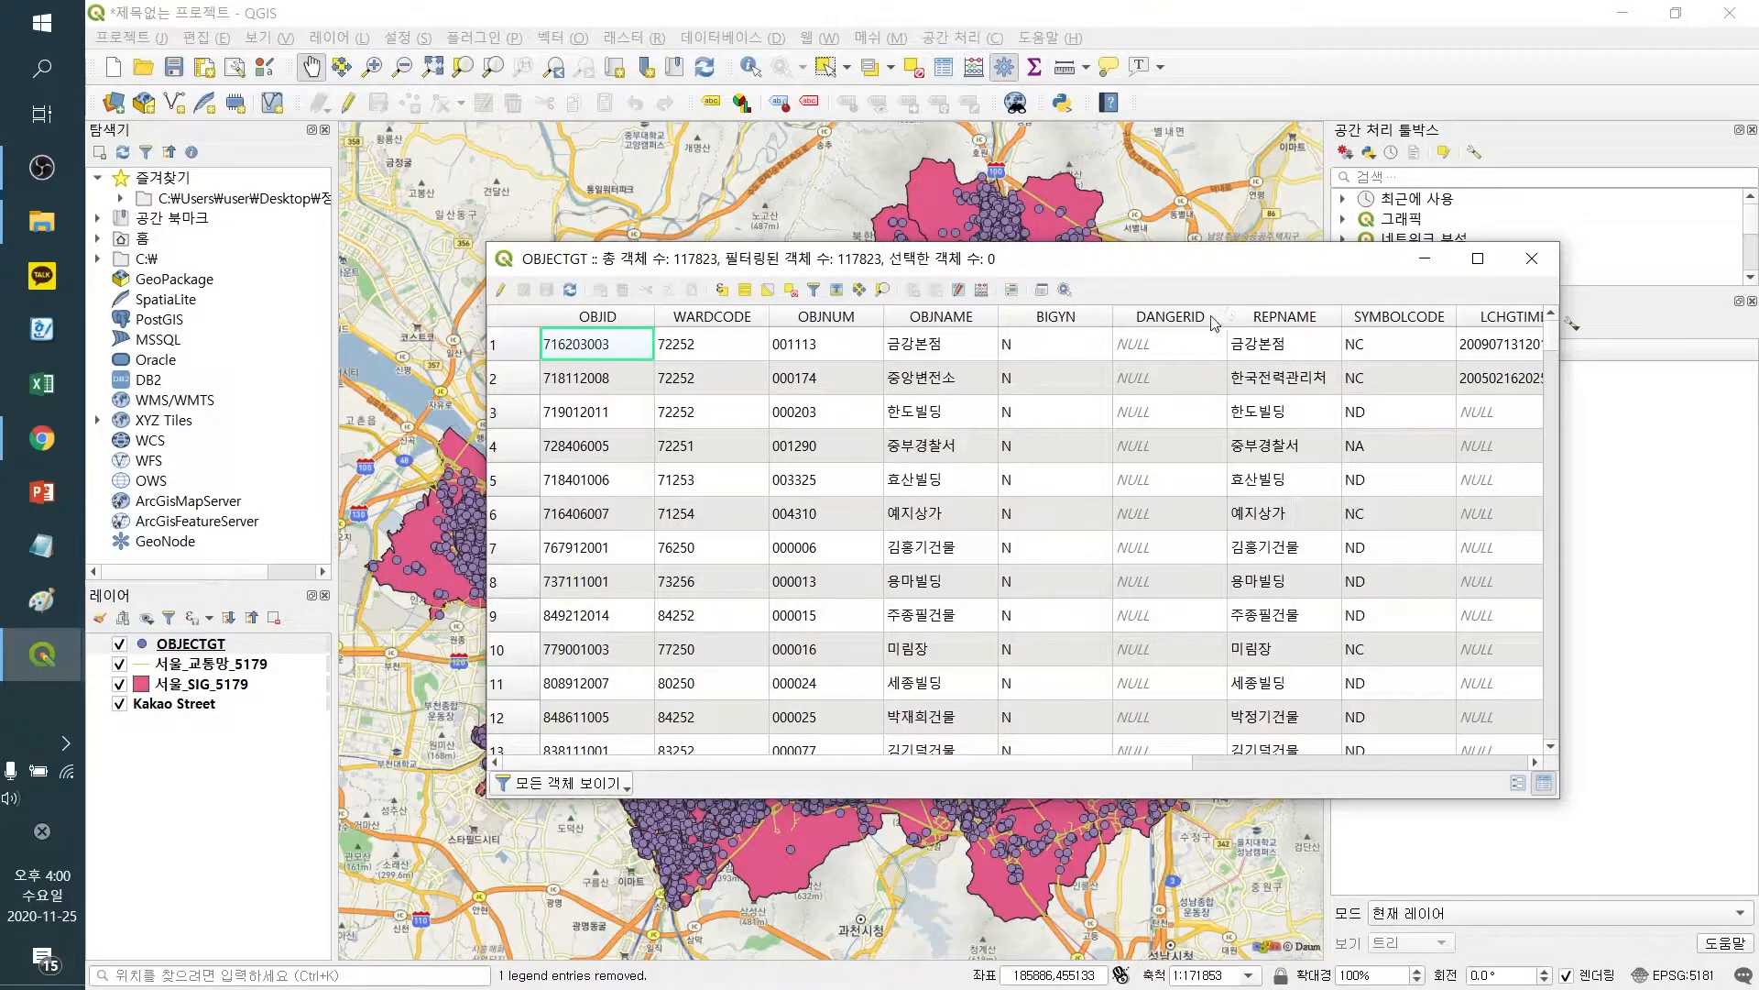
Select OBJECTGT features with the expression "REPNAME" like '%소방서' or "REPNAME" like '%안전센터', then close the attribute table
click(723, 290)
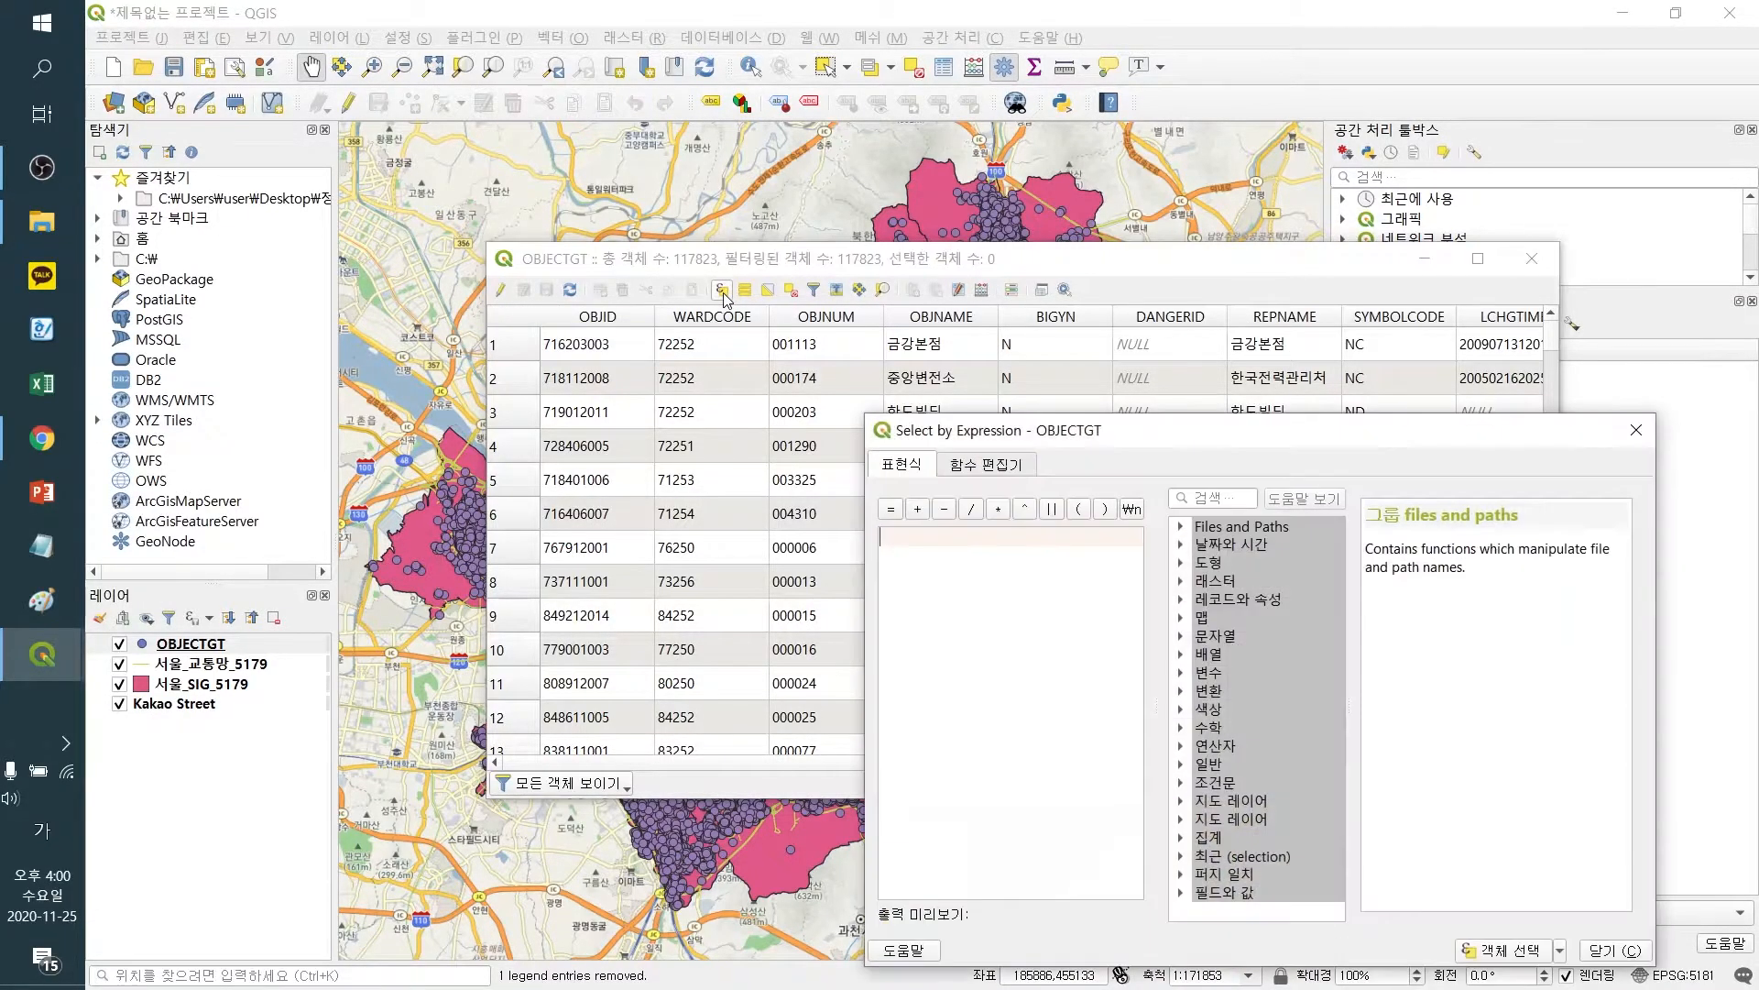
drag(1136, 431, 1324, 397)
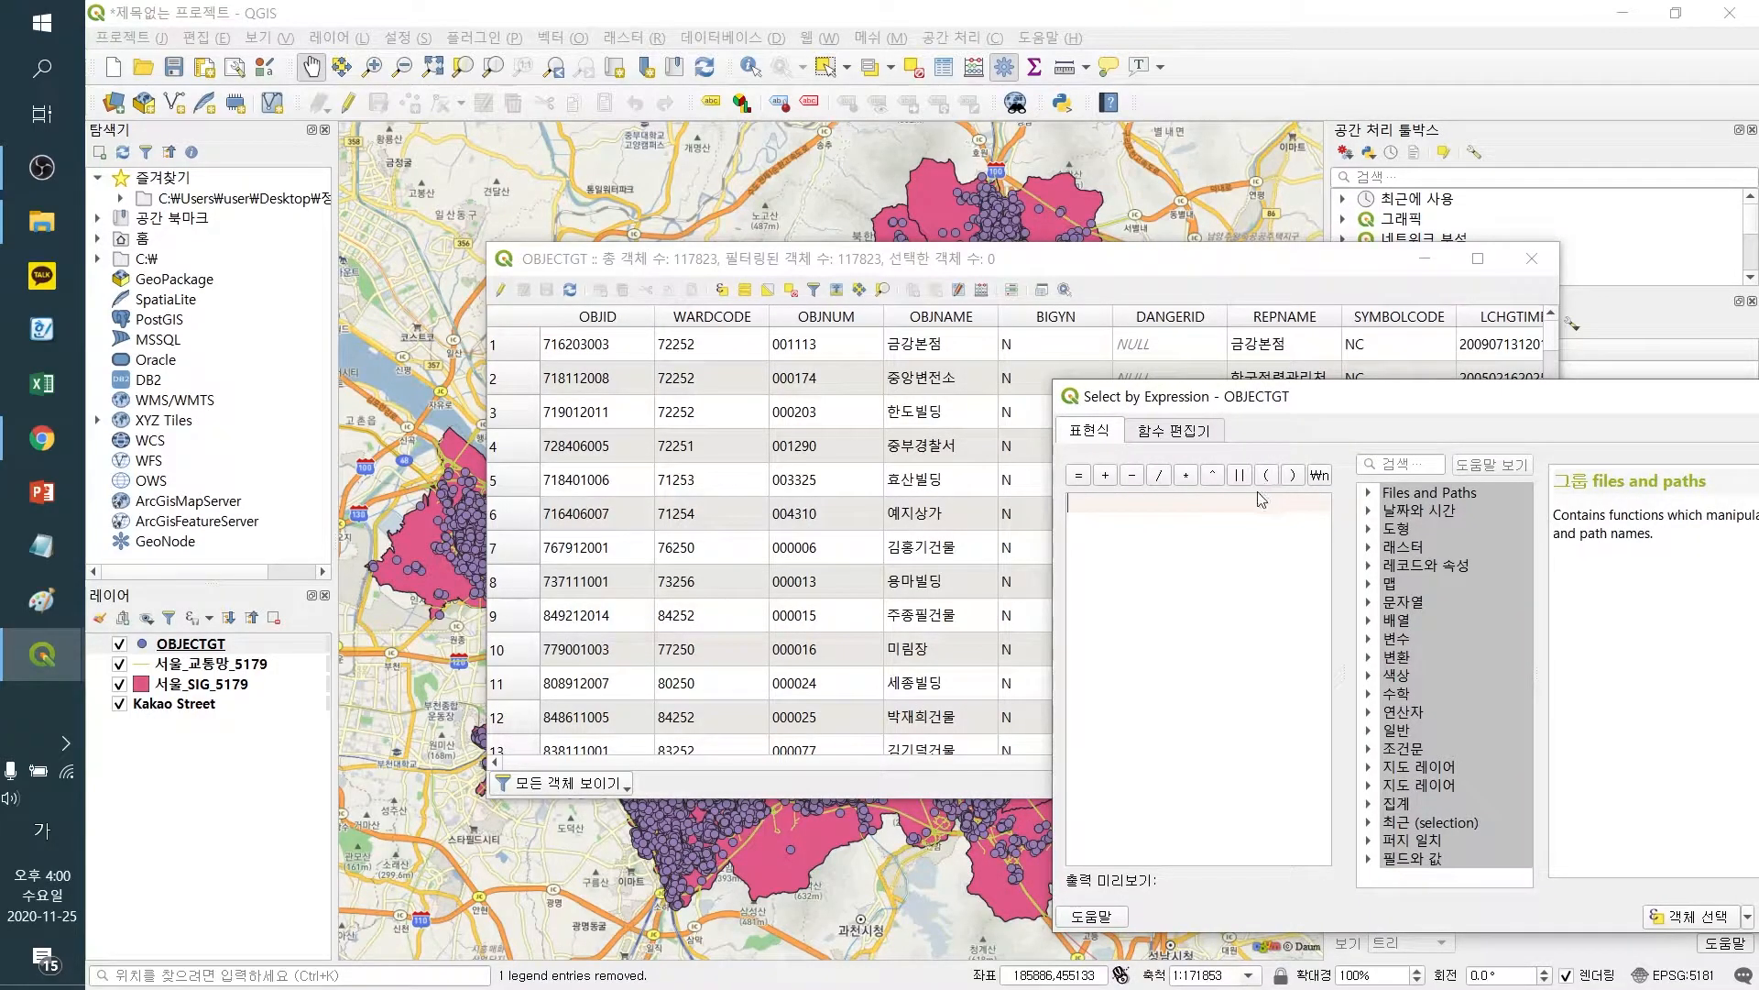
text(")
text(ㄱ)
key(BackSpace)
key(Hangul)
text(re)
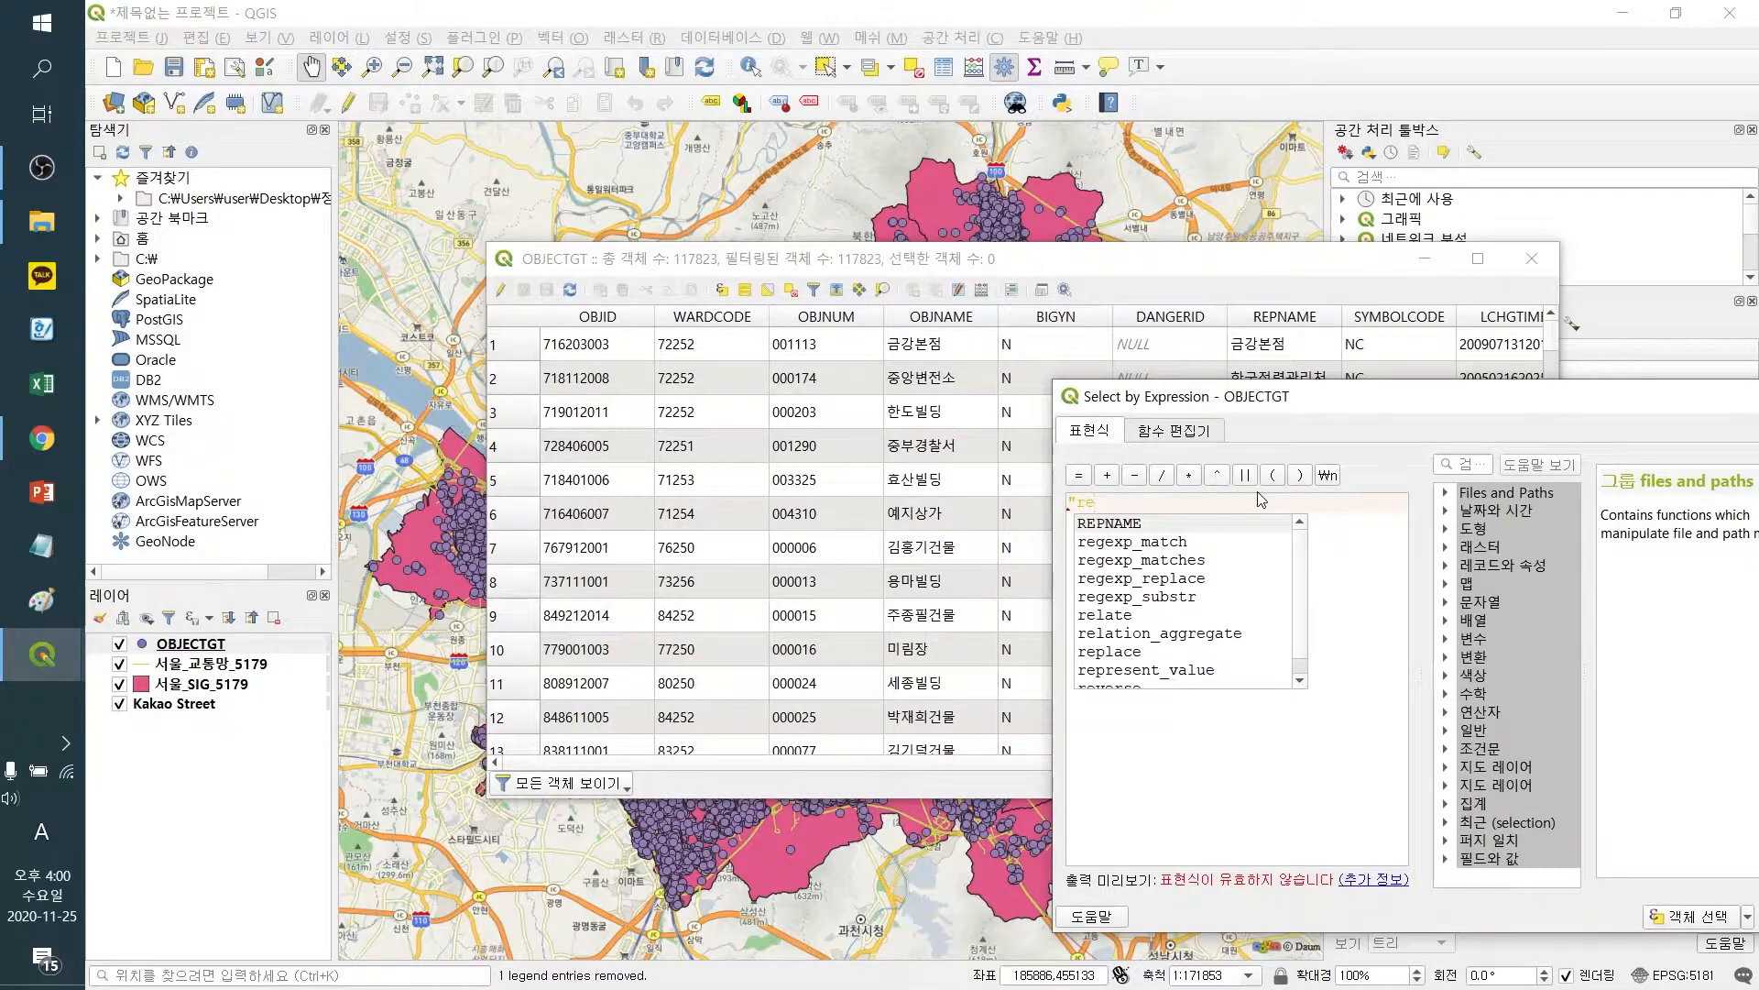
key(Return)
text(")
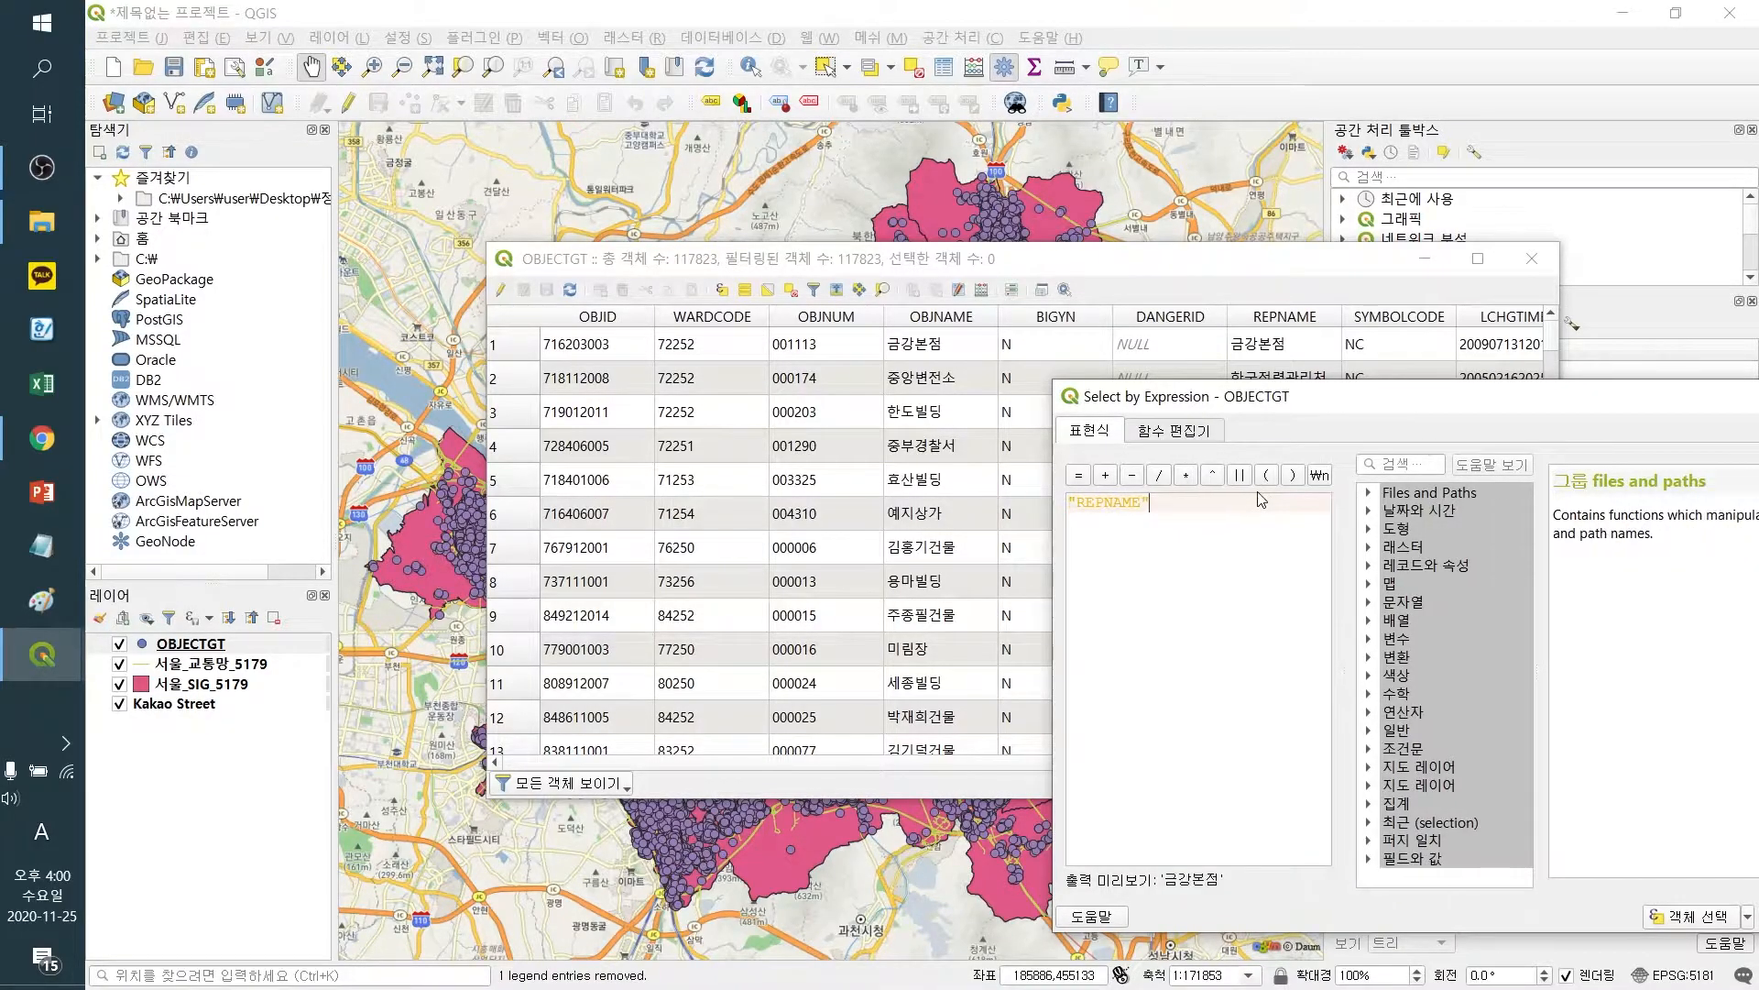
text( like)
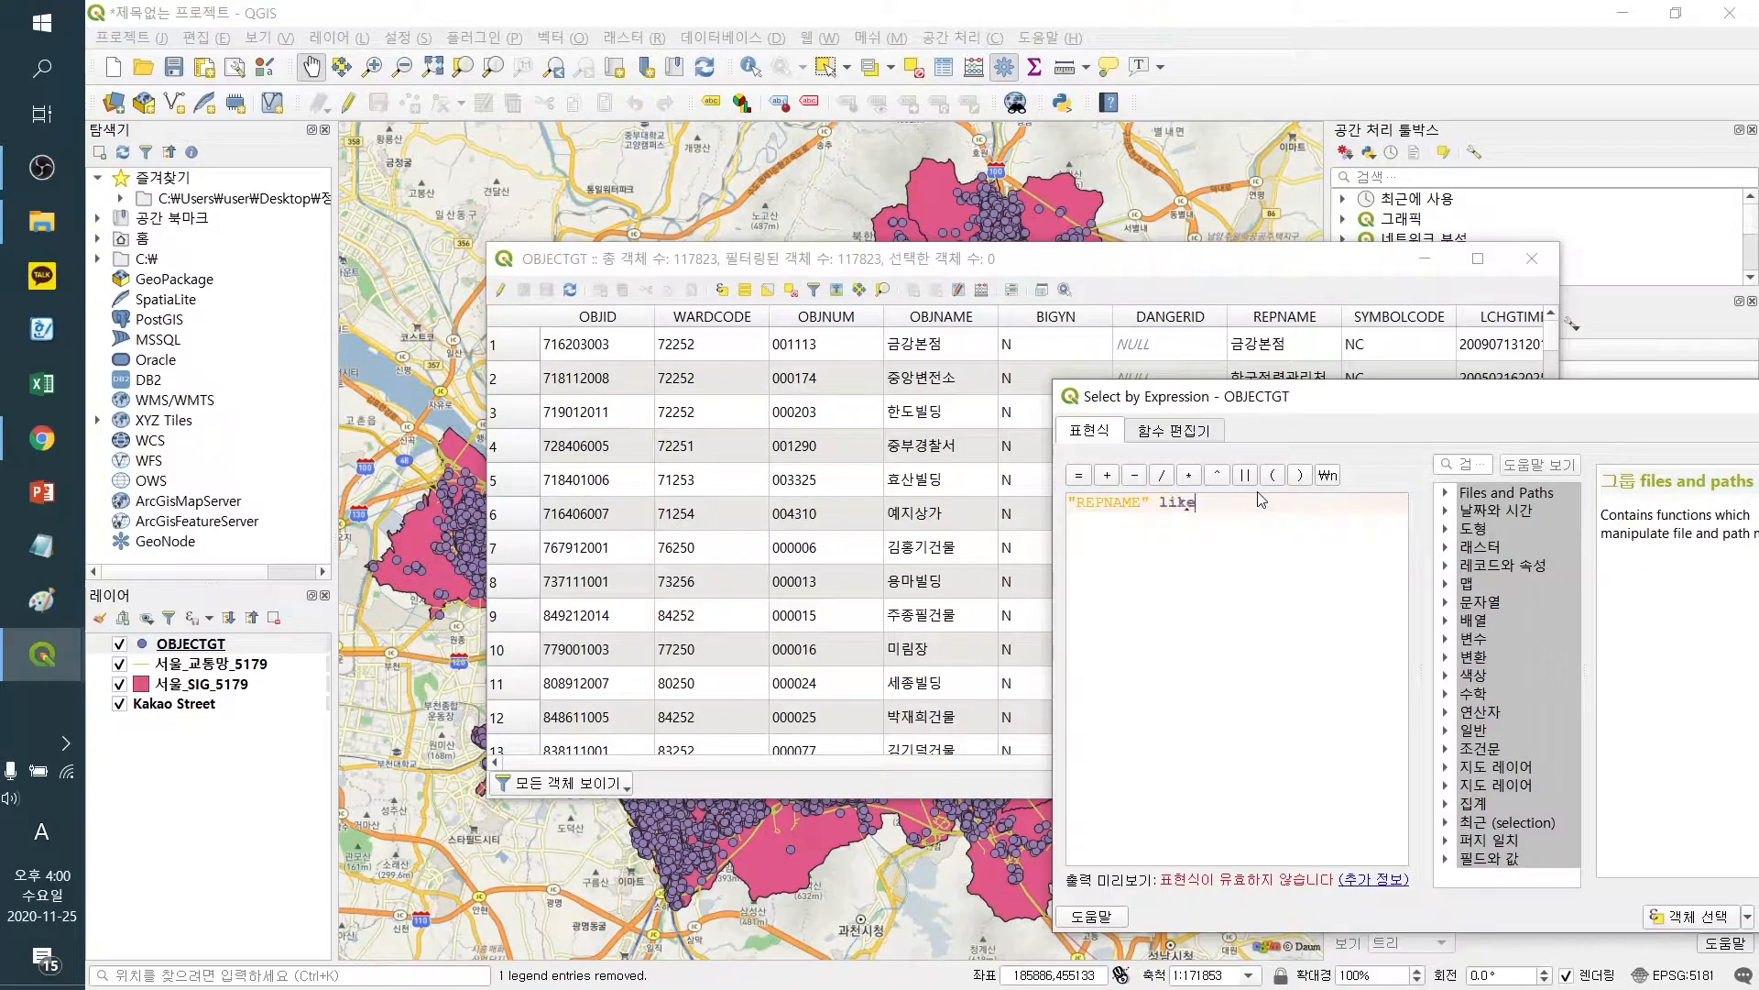
text( ')
text(%th)
key(BackSpace)
key(BackSpace)
key(Hangul)
text(소방')
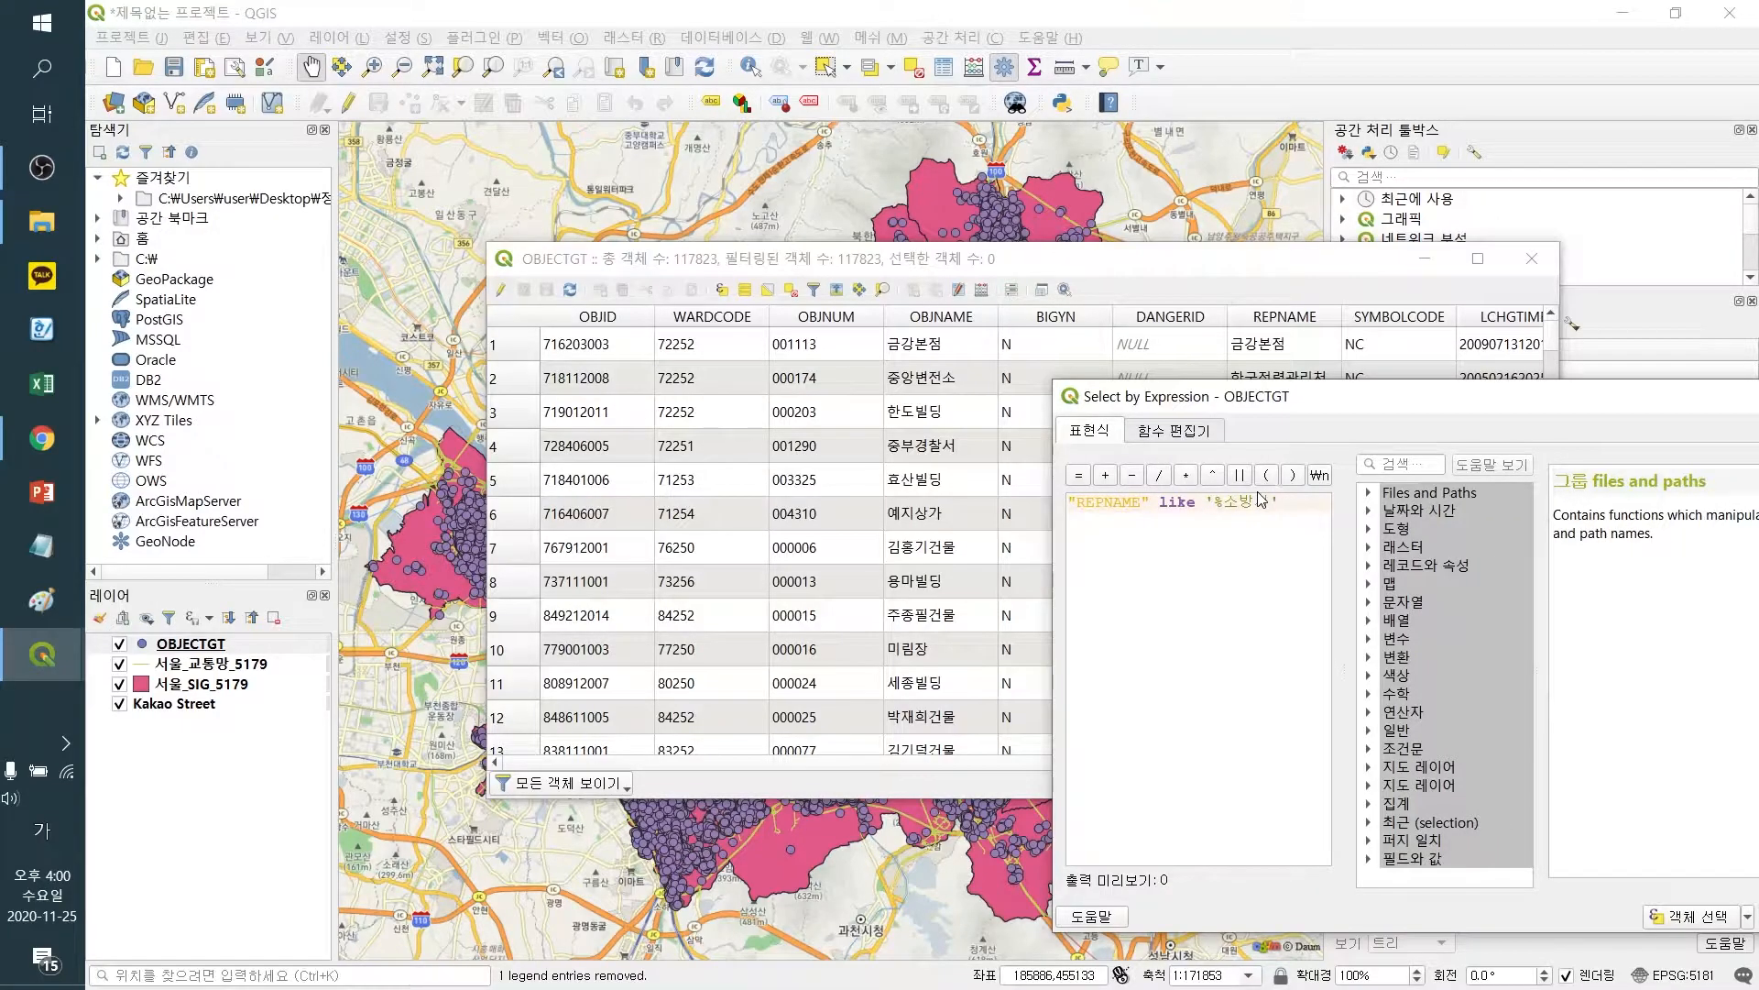
text( ㅐ)
key(BackSpace)
key(Hangul)
text(or )
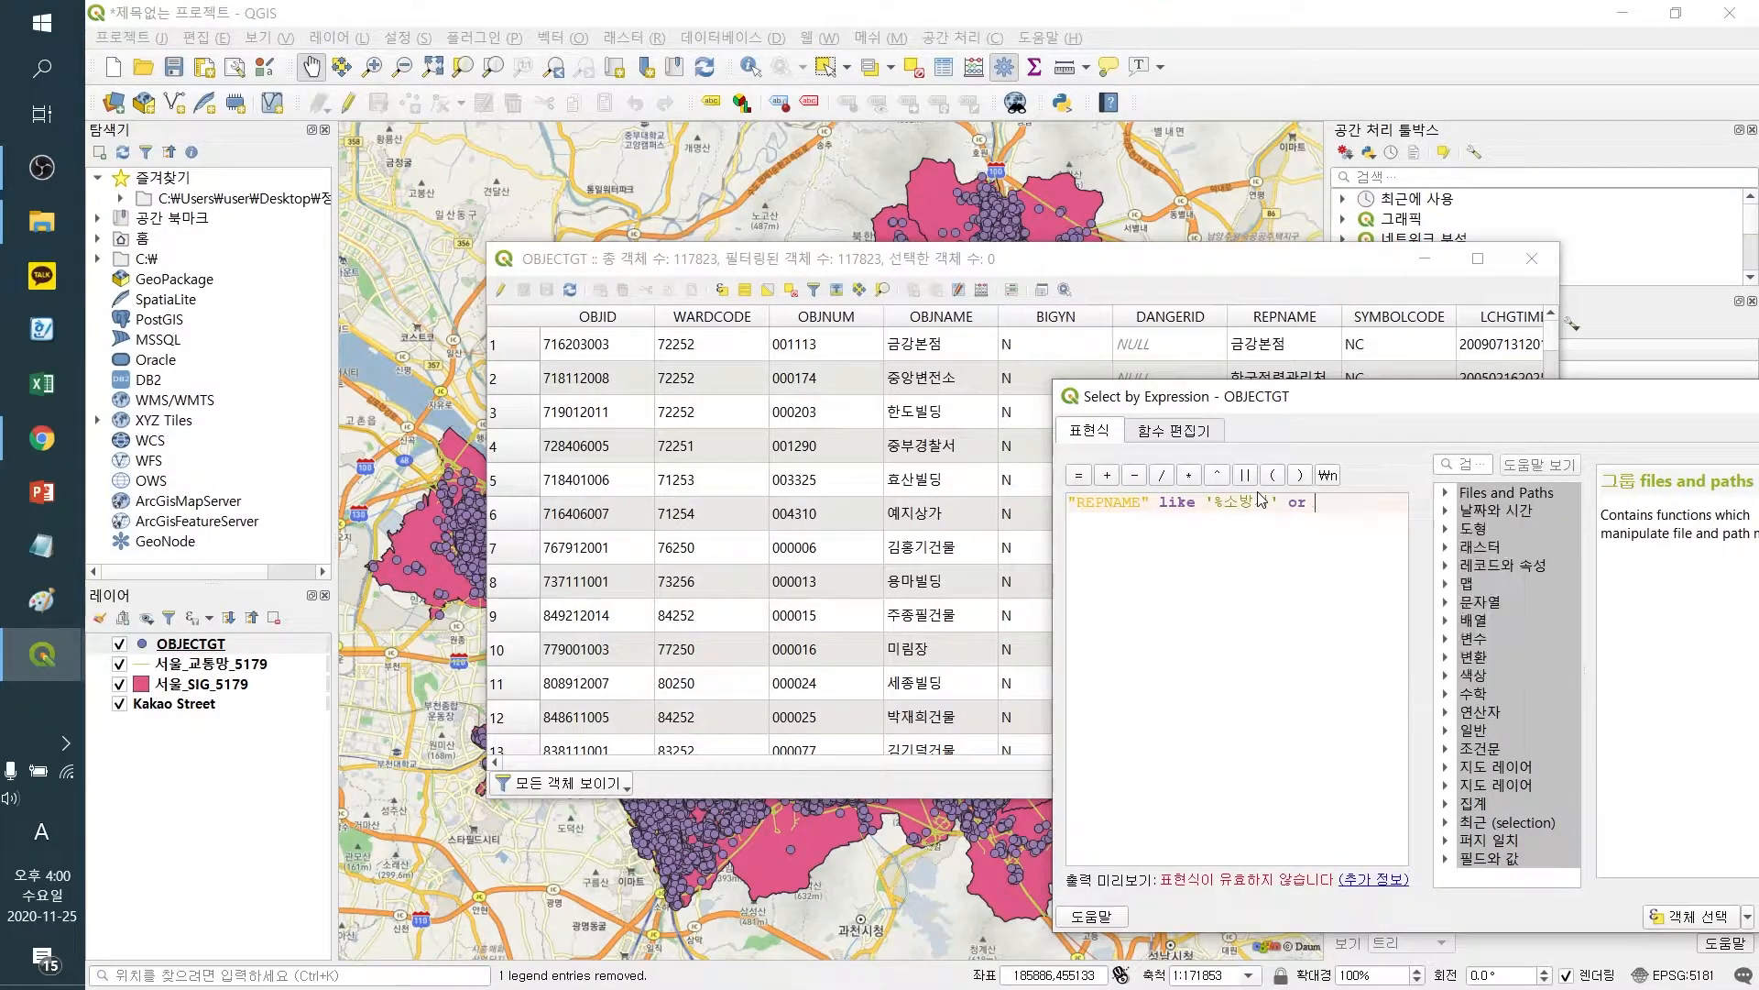
text("REPNAME" li)
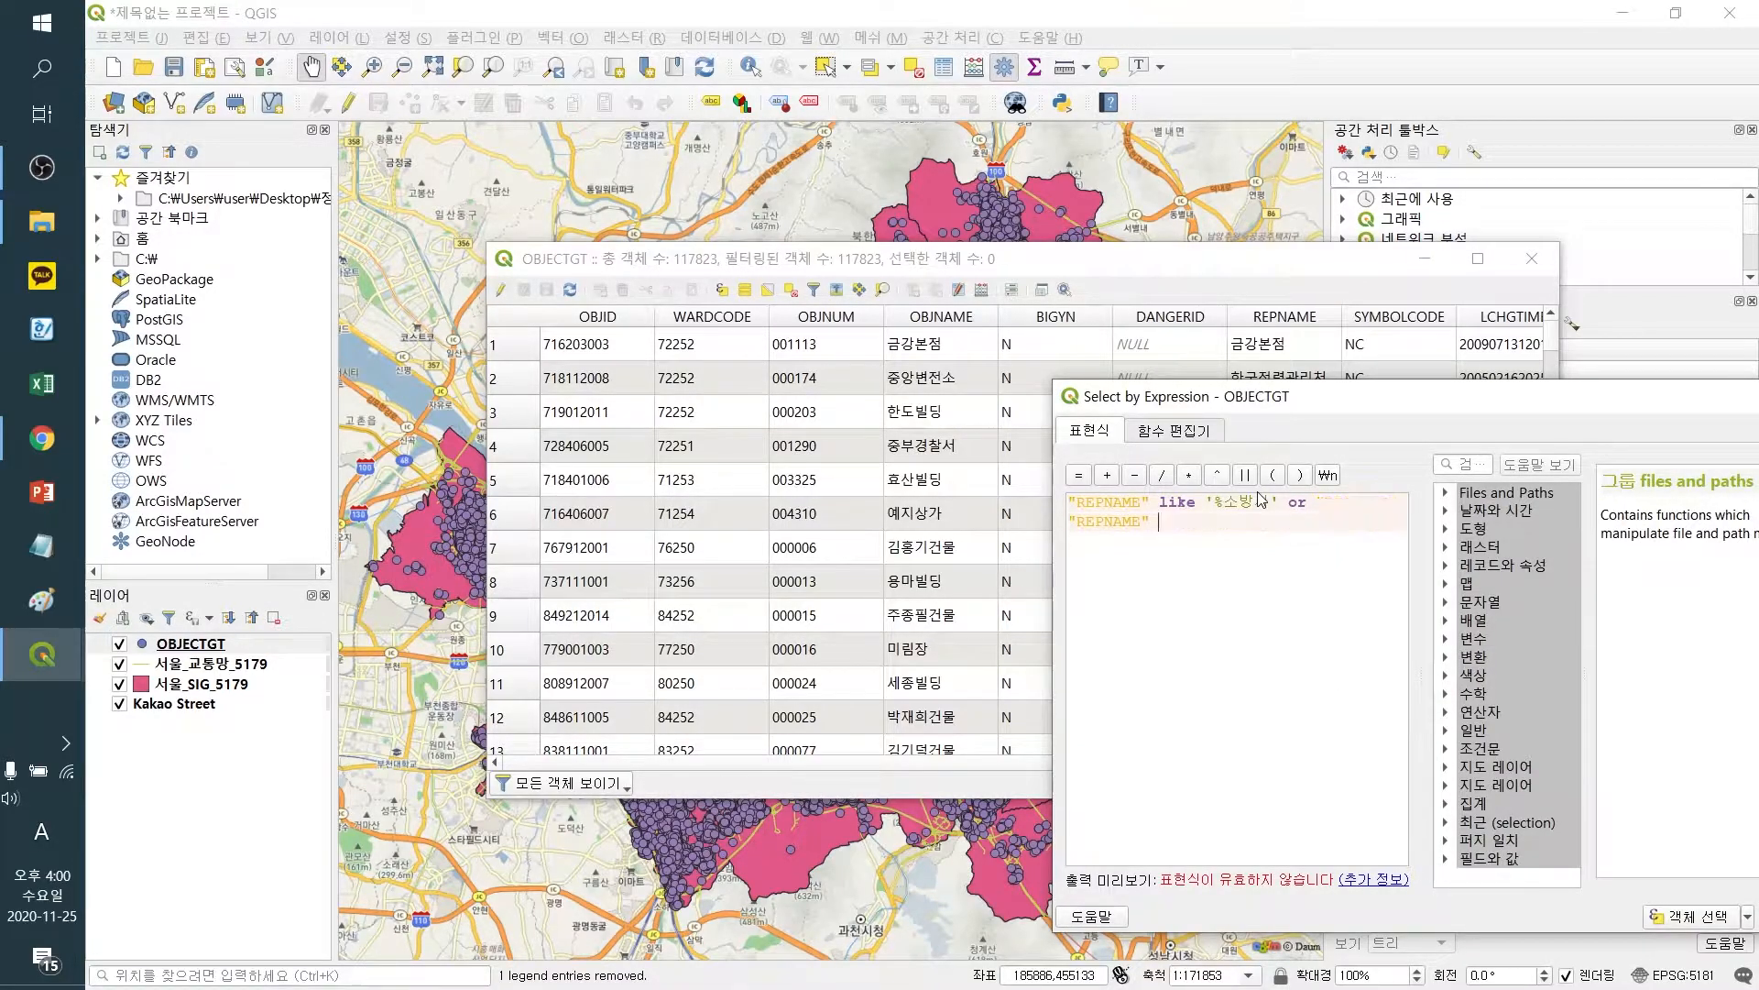
text(ke)
text('%d)
key(BackSpace)
key(Hangul)
text(ㅇ전센ㅌㅓ')
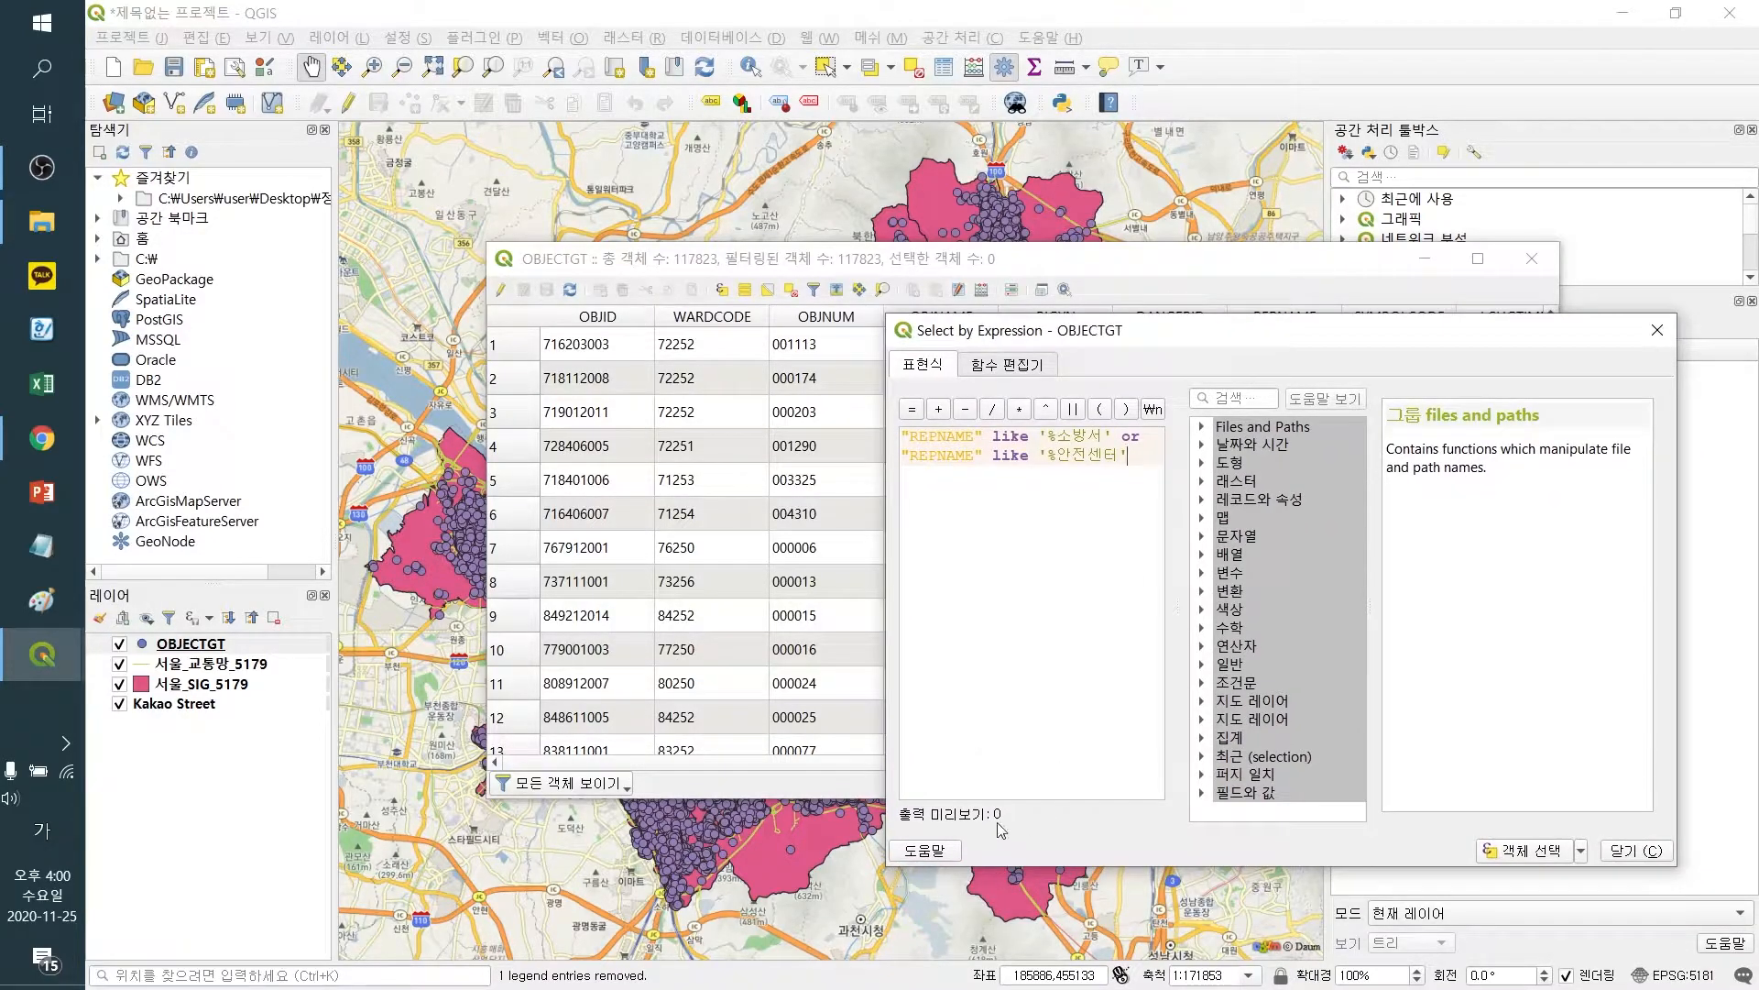
key(BackSpace)
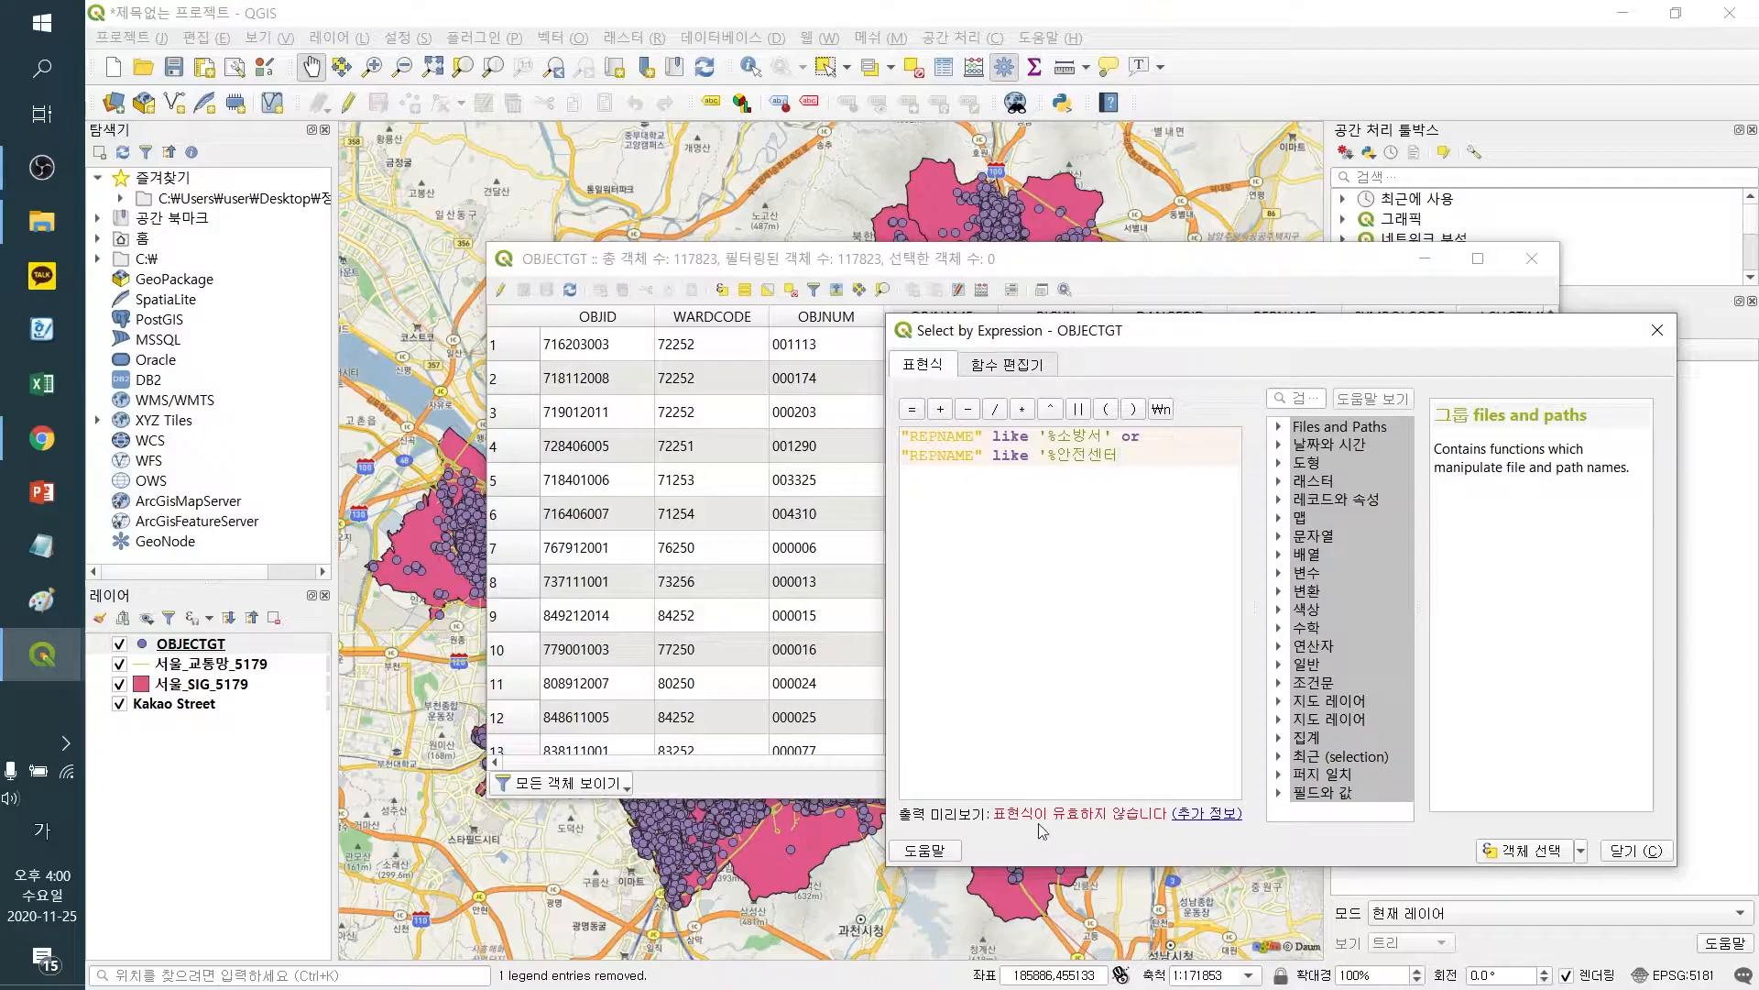
text(')
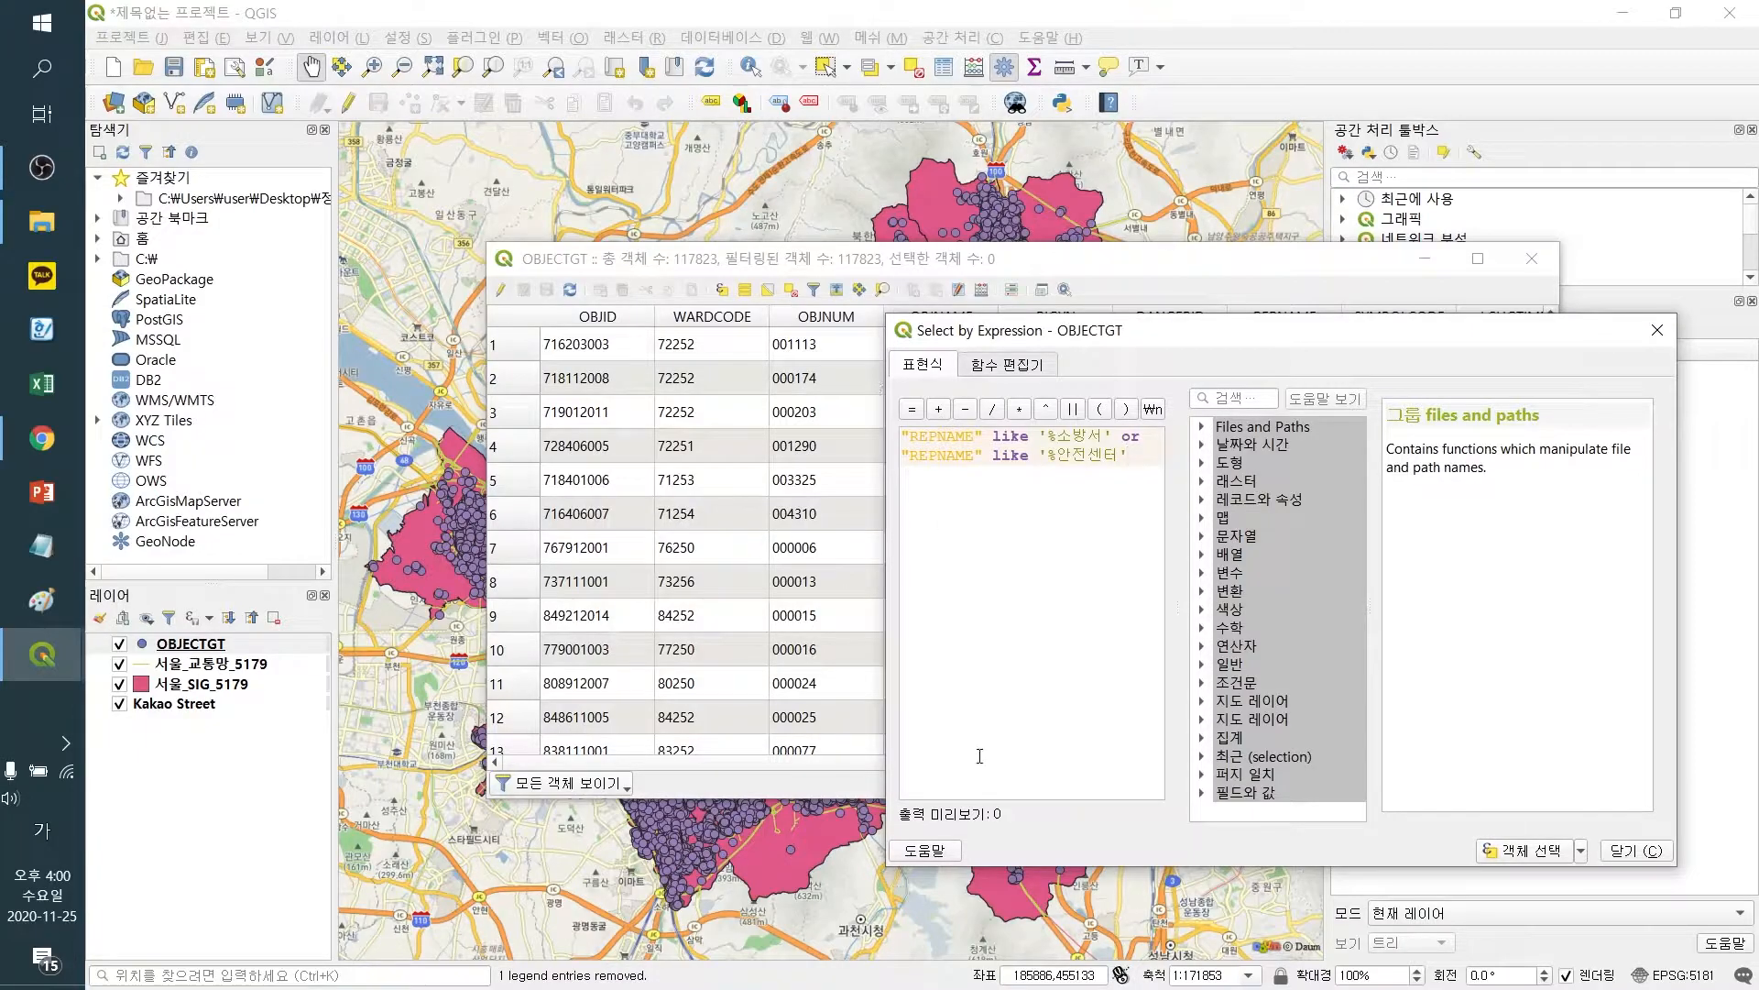
click(1521, 852)
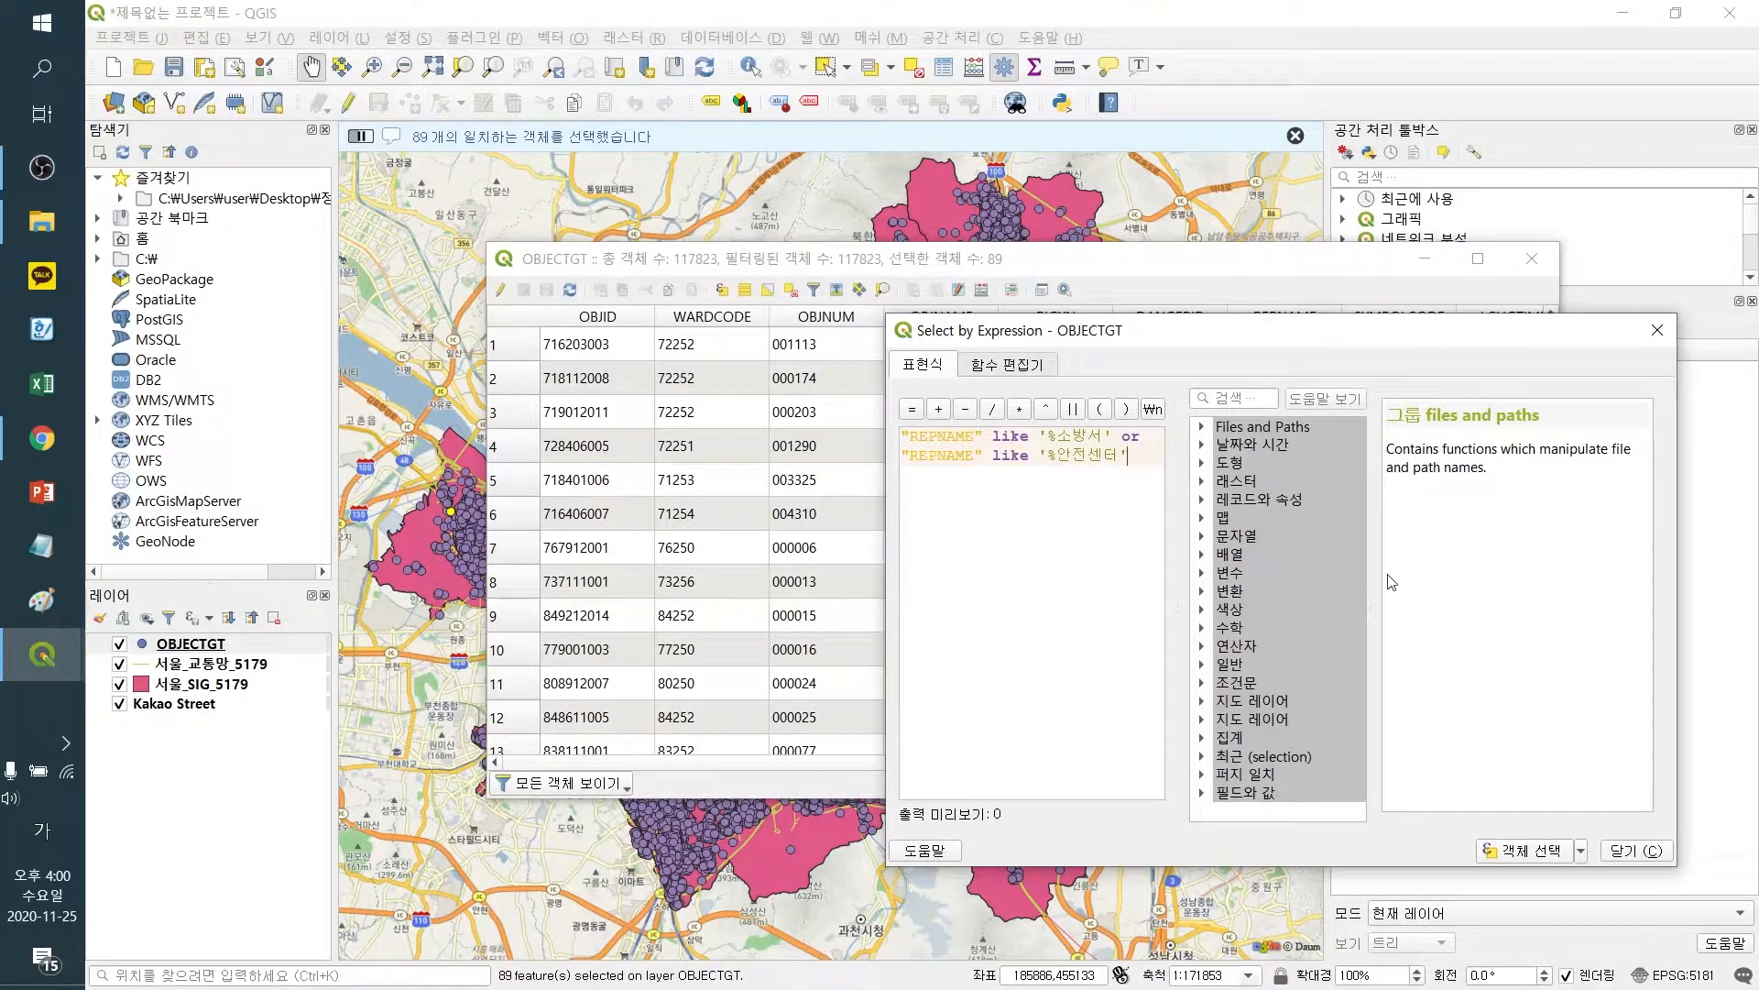
click(1636, 850)
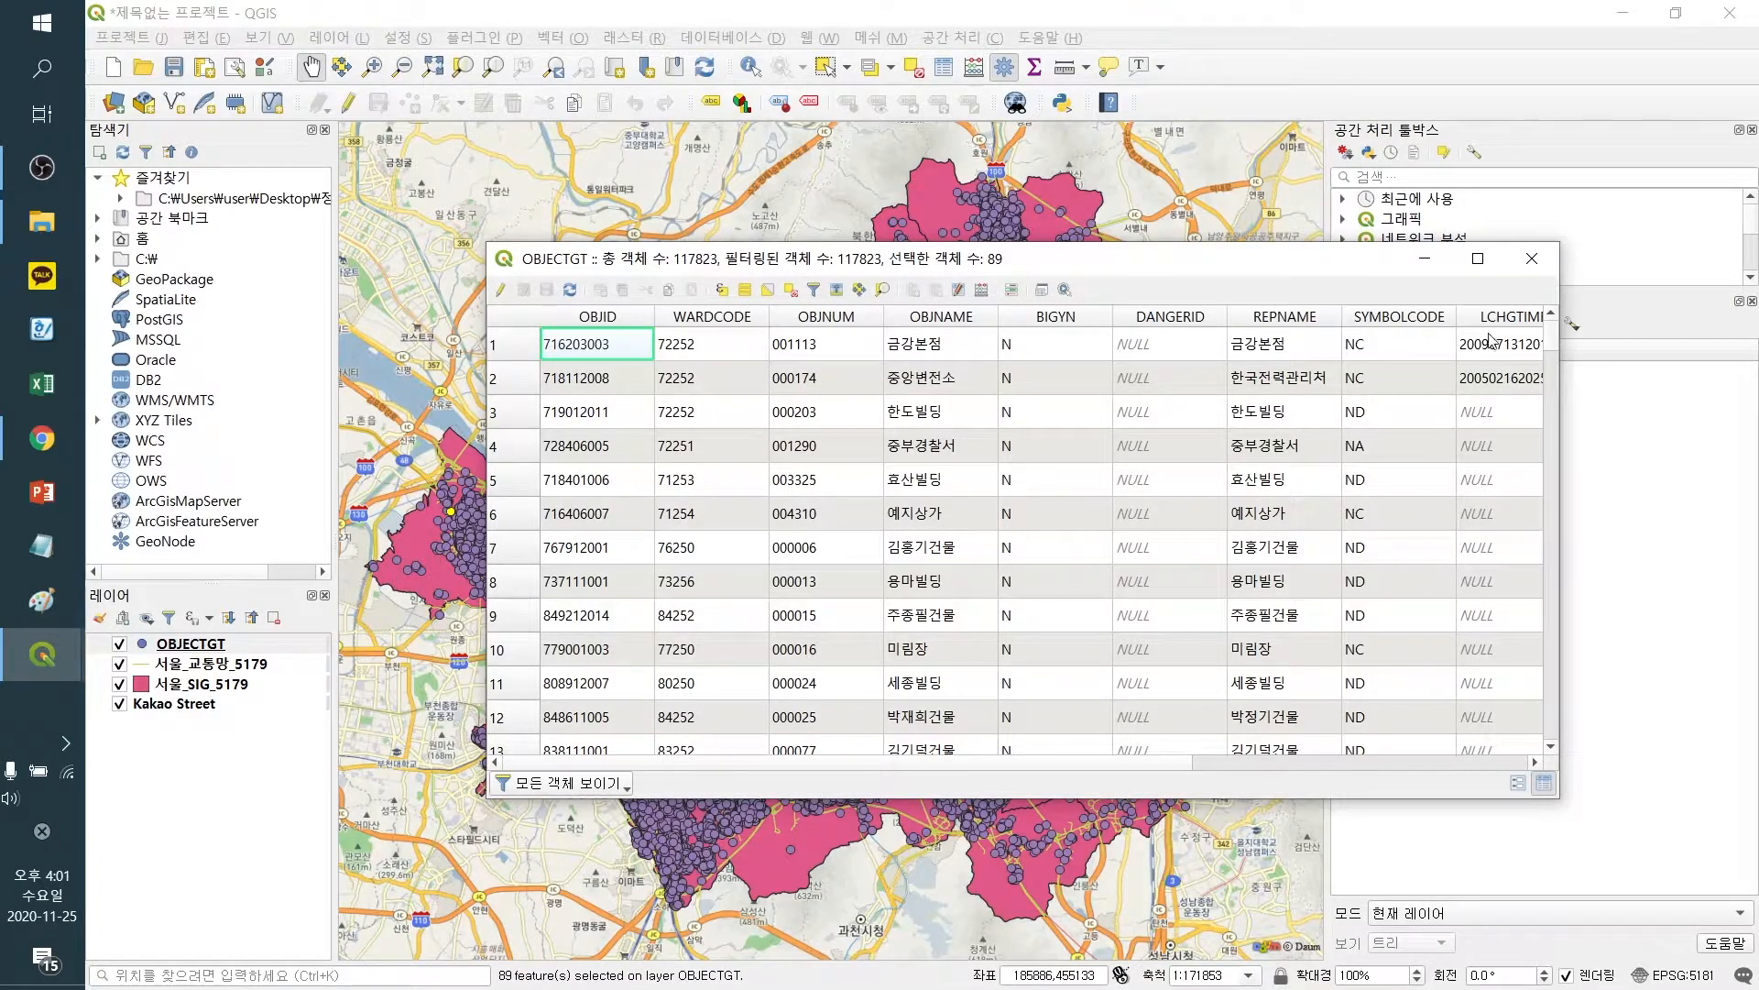
drag(940, 266, 870, 363)
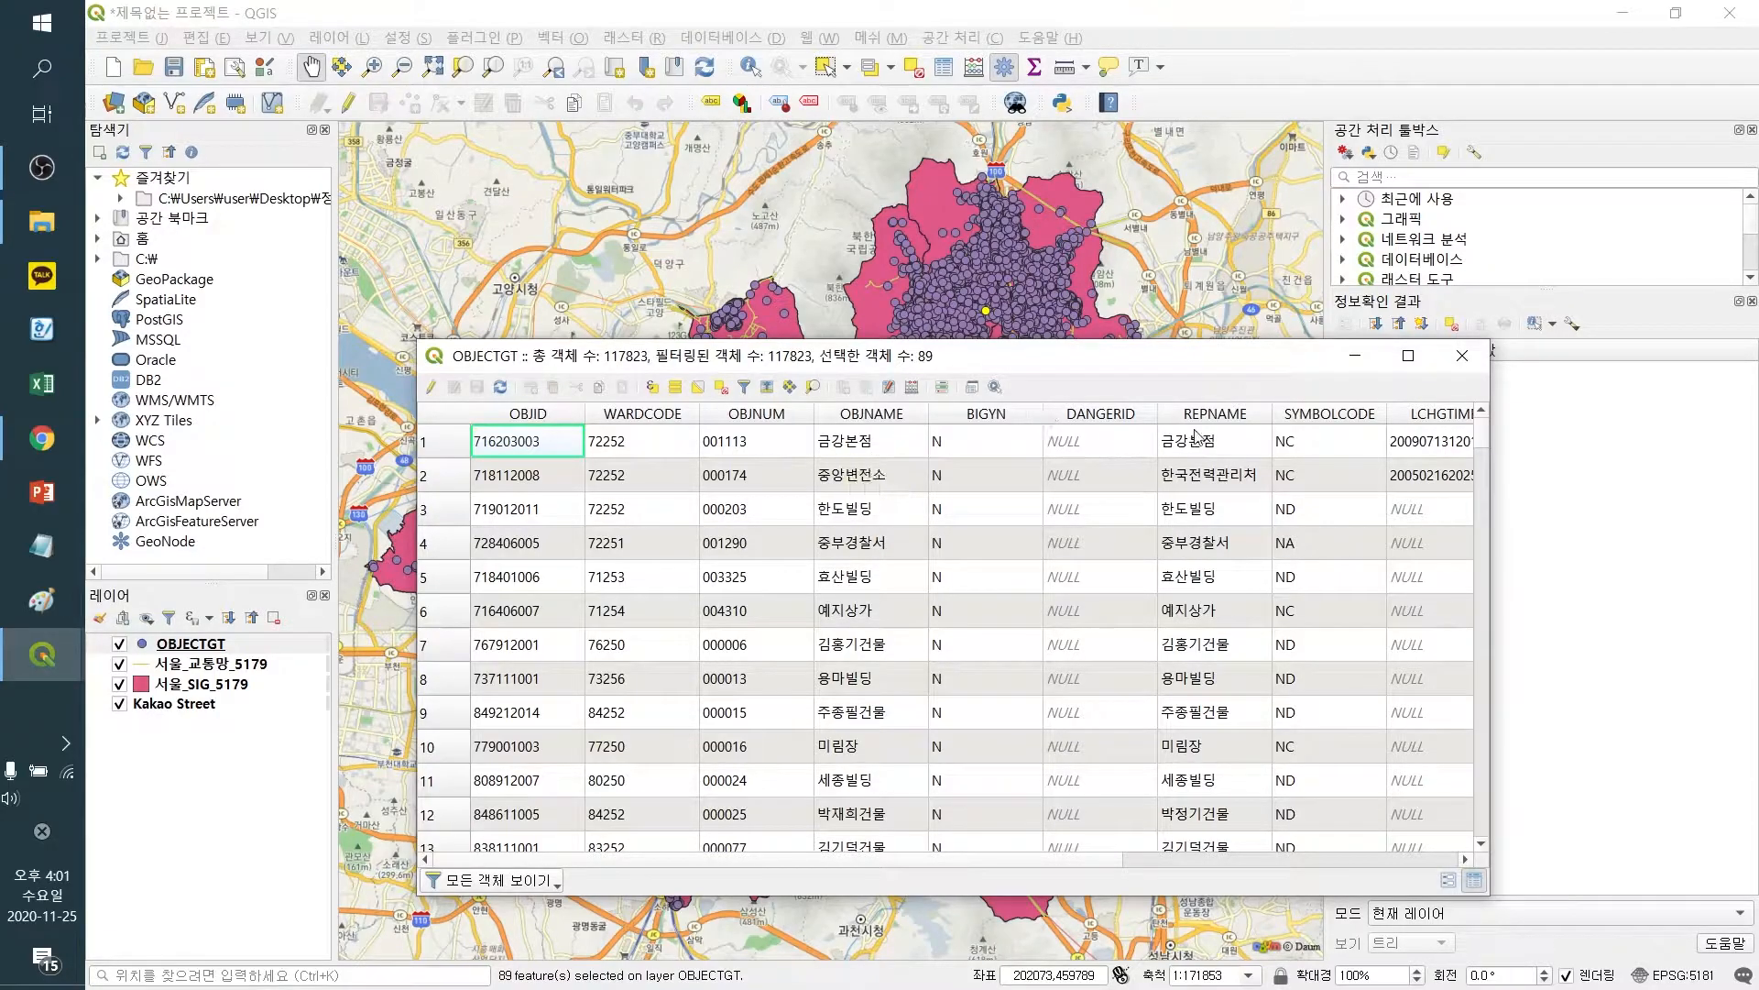
click(1462, 355)
Export only the selected OBJECTGT features as 서울_안전센터_5179.shp in the QNEAT3 folder with CRS EPSG:5179 - Korea 2000 / Unified CS
right_click(202, 645)
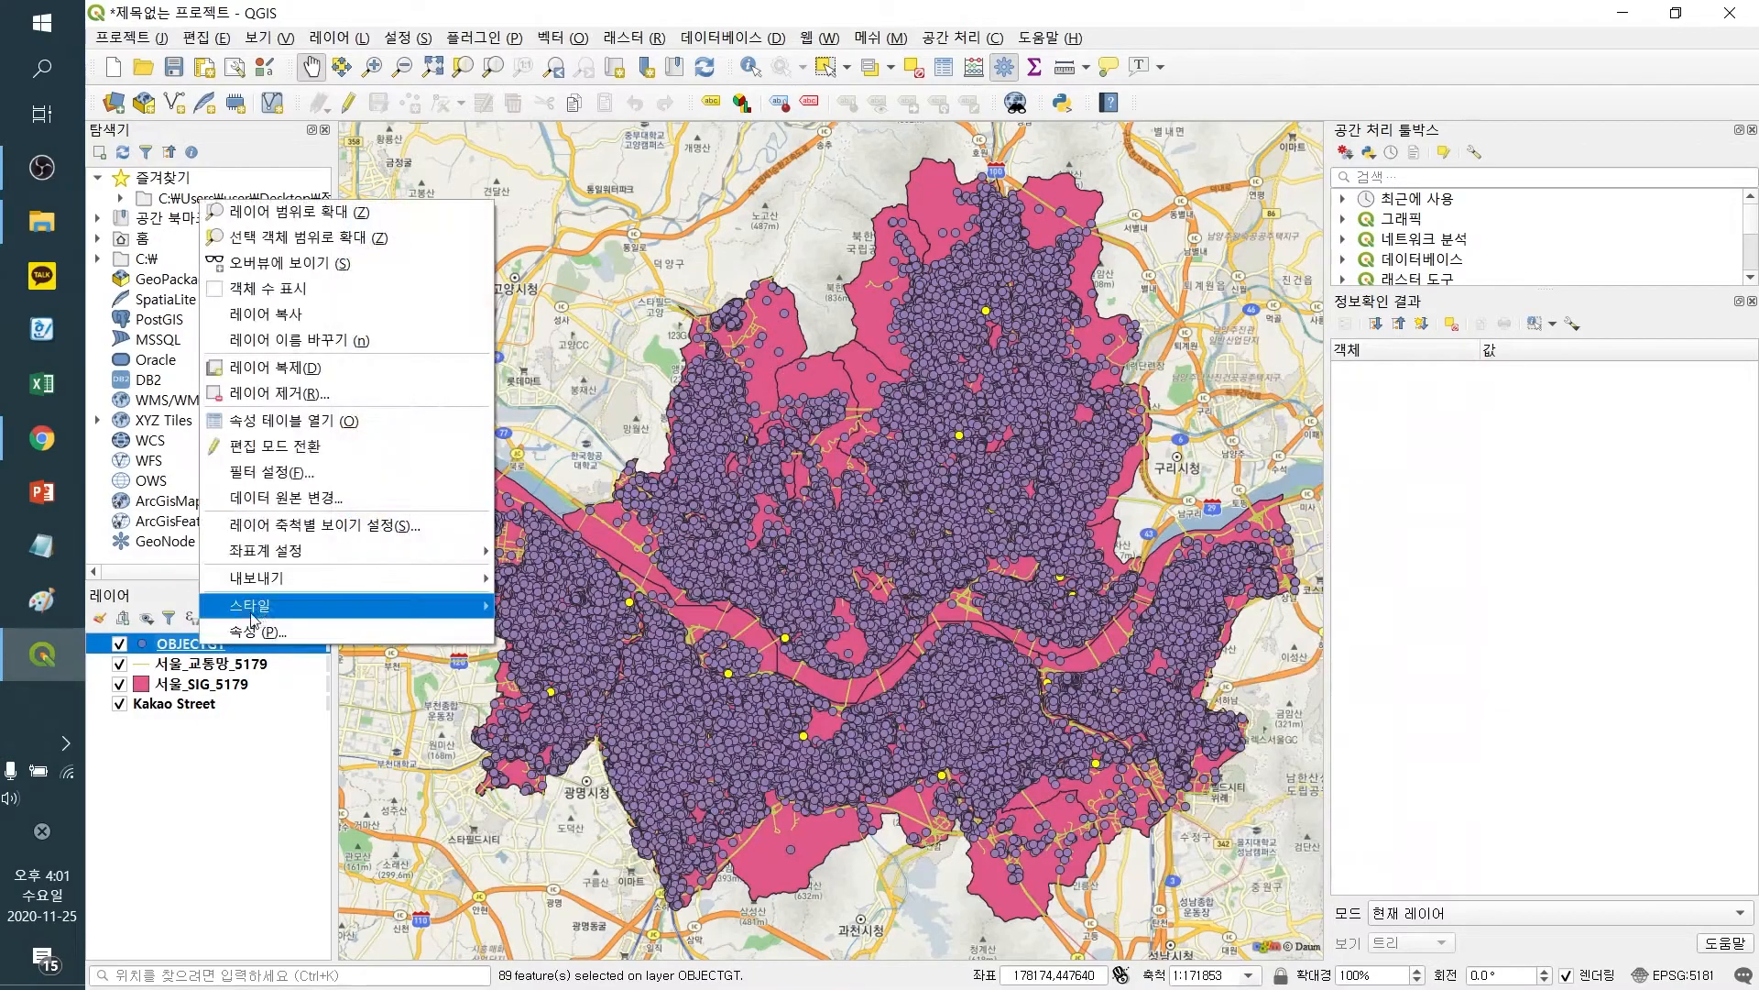
mouse_move(276, 583)
click(591, 603)
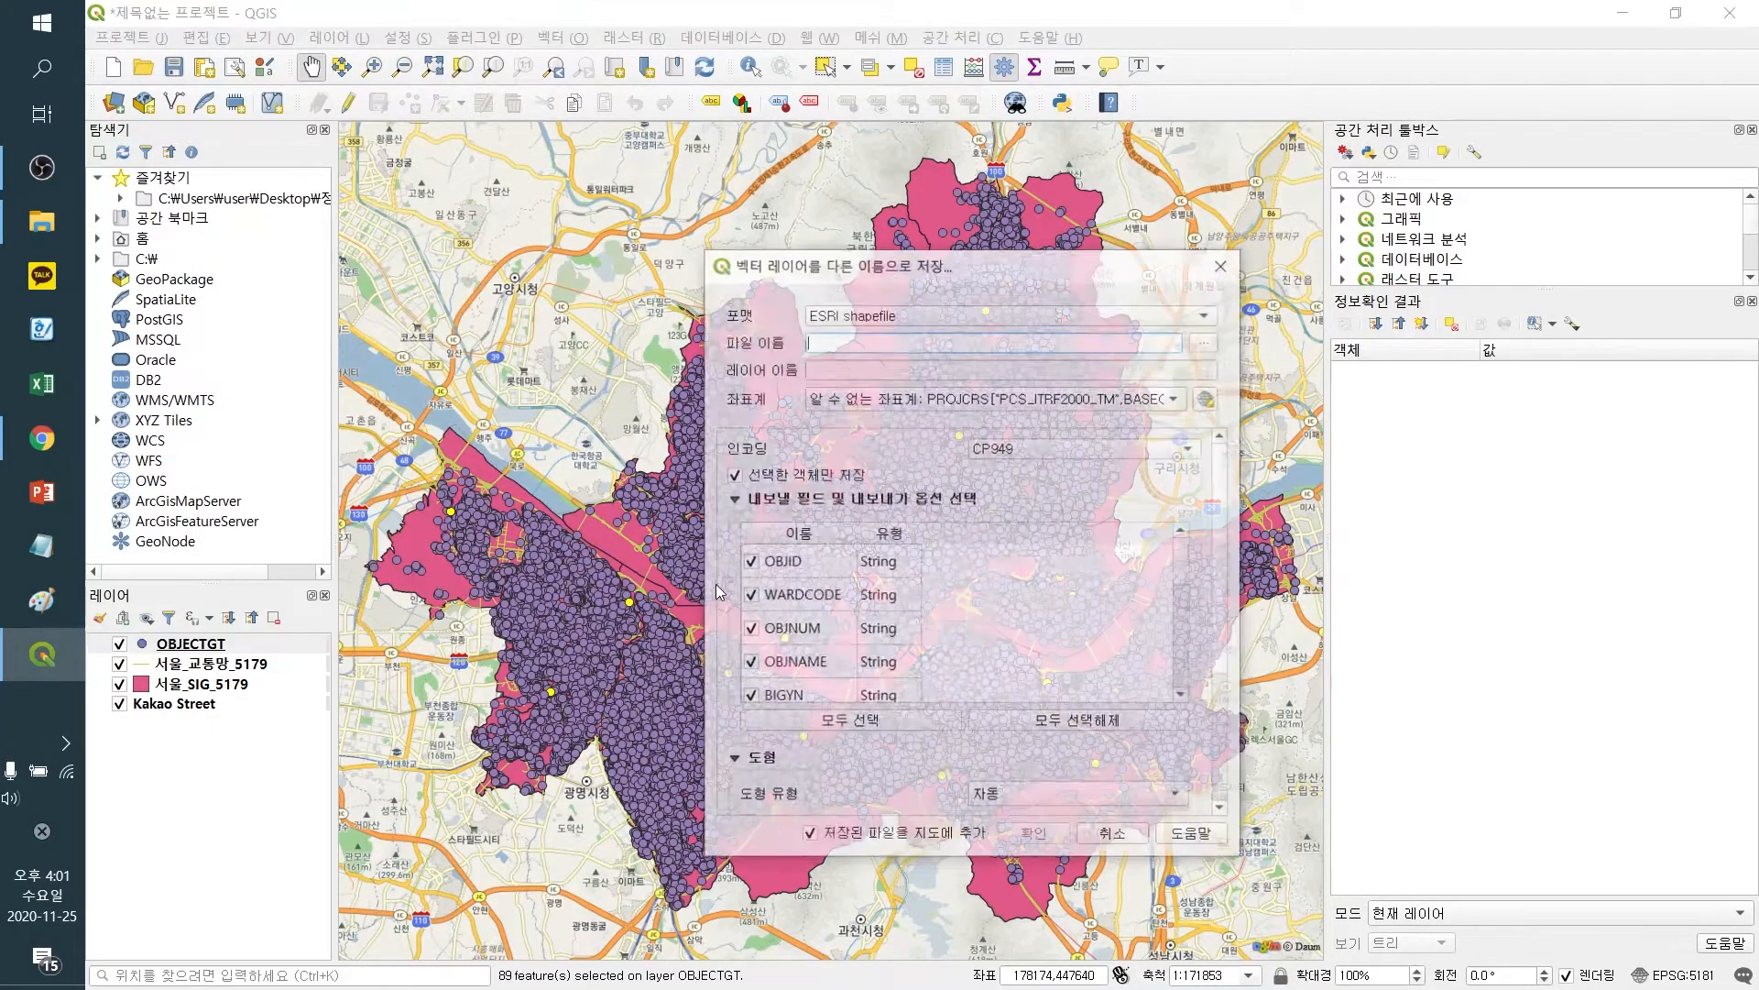
click(1206, 340)
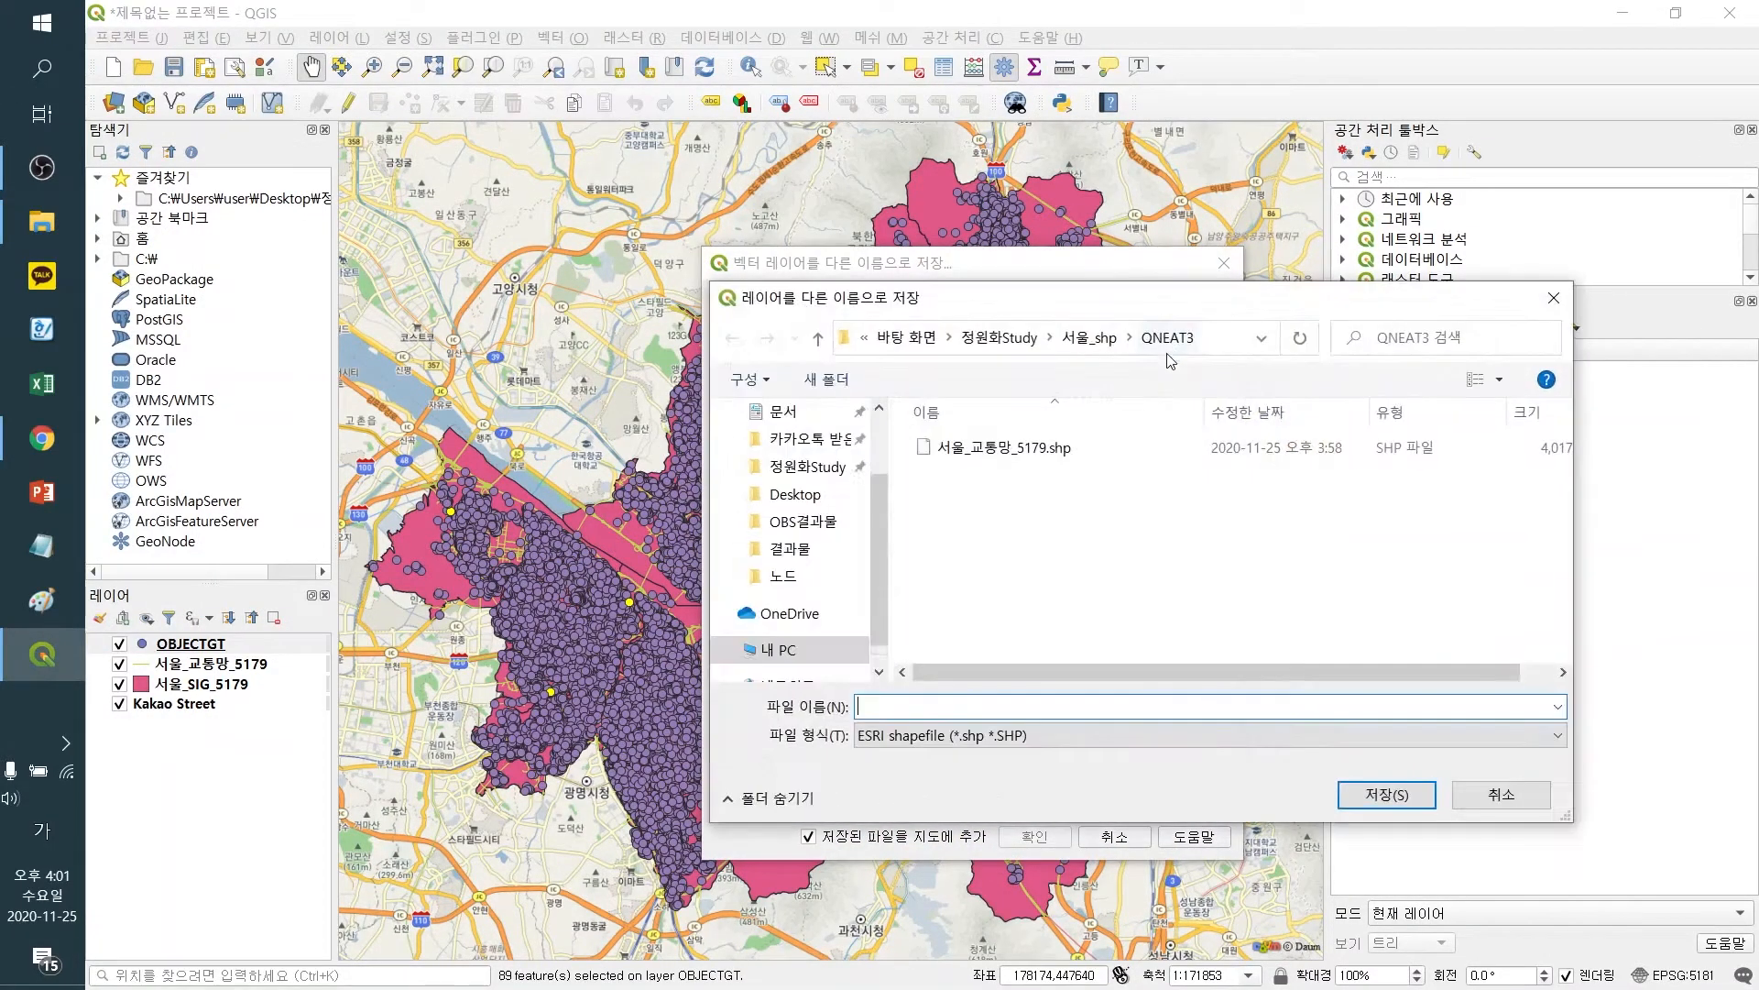
text(서울_안전)
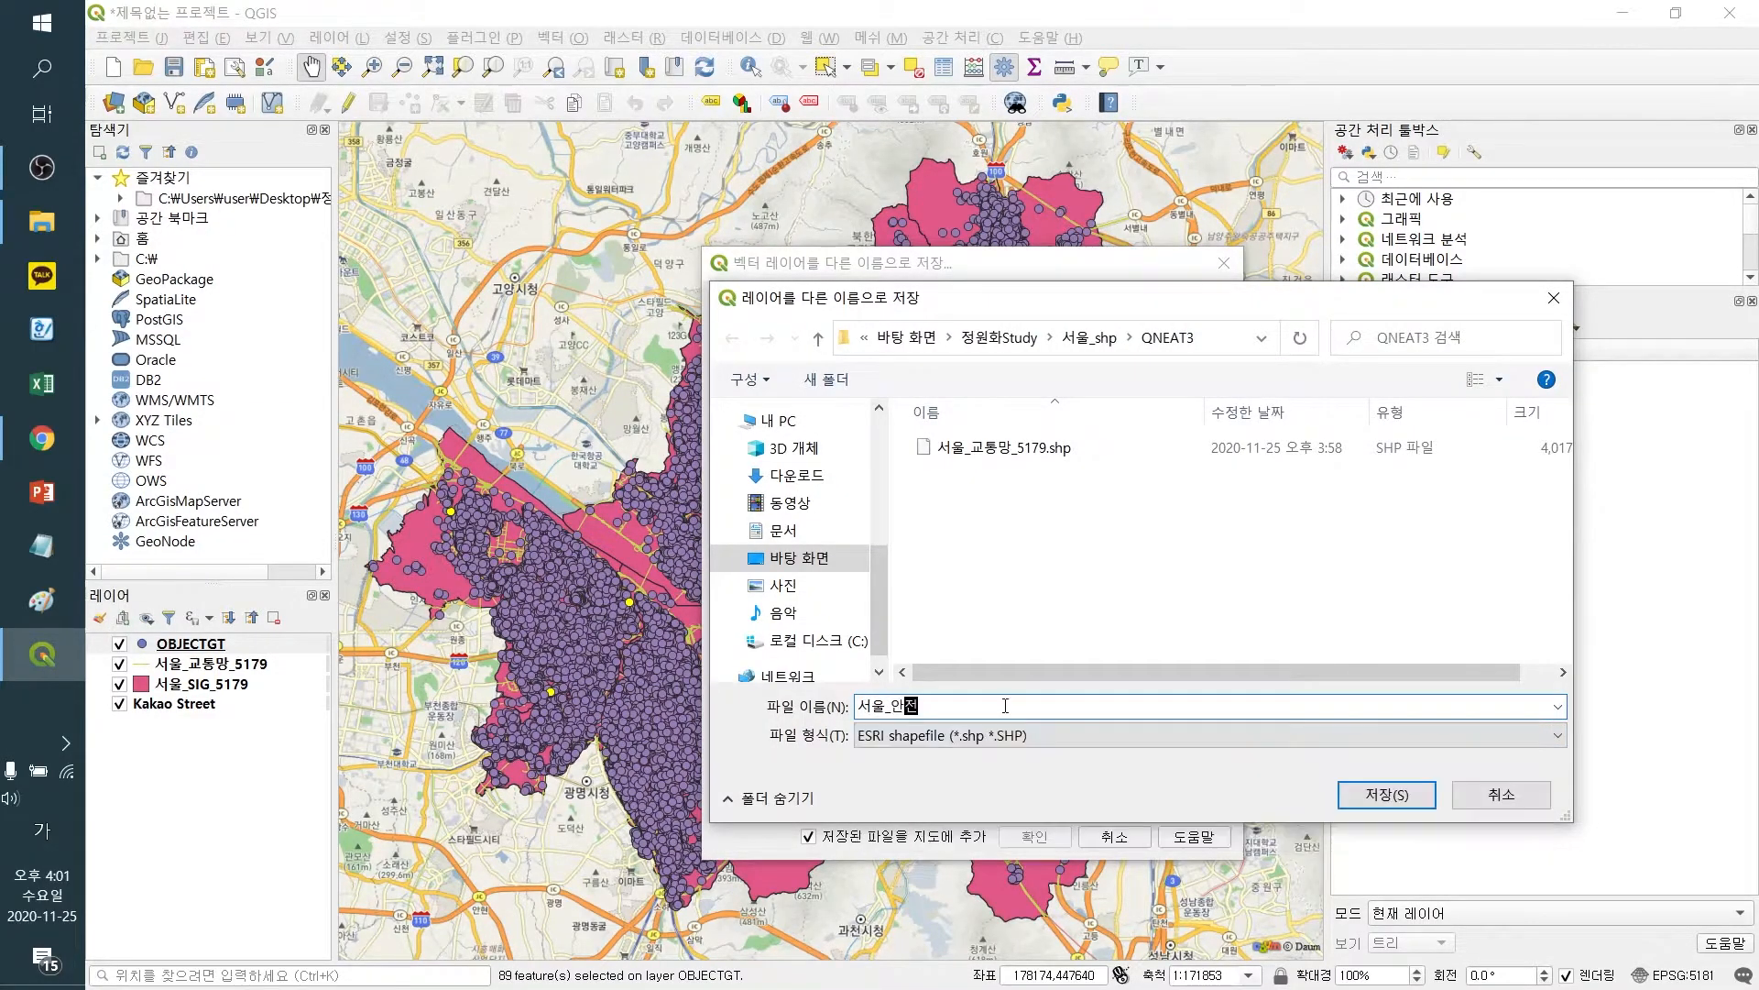
text(센터_5179)
click(1374, 793)
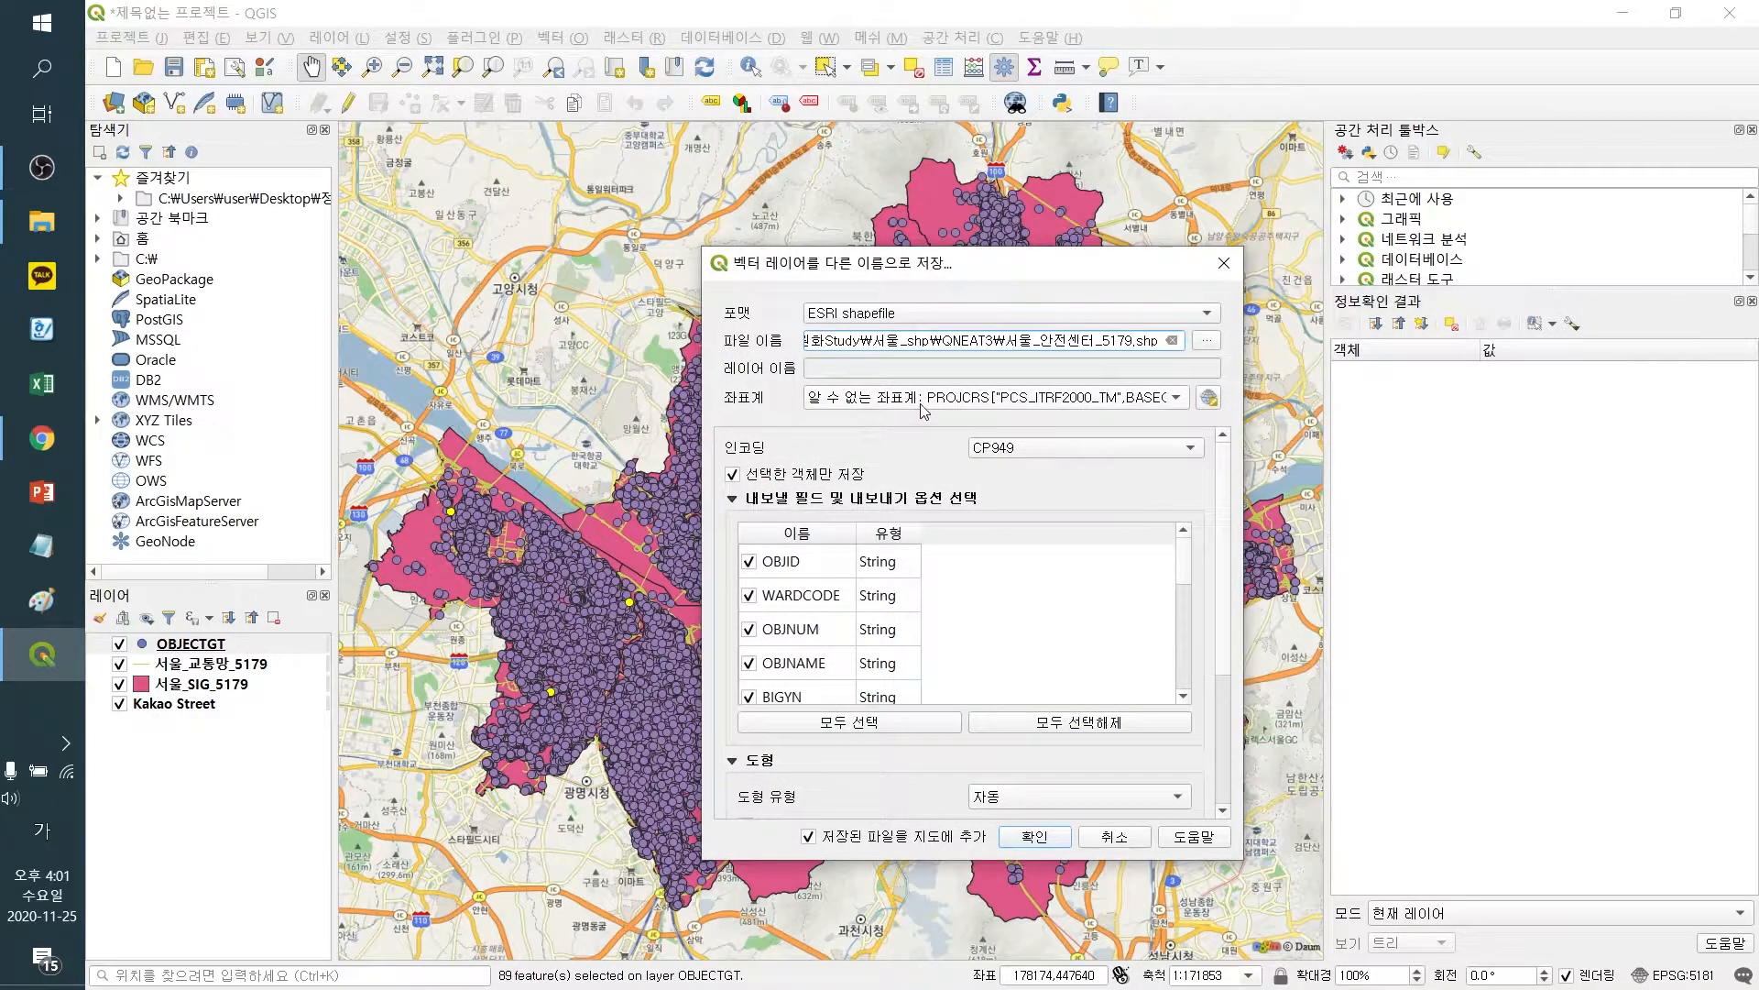
click(921, 410)
click(966, 492)
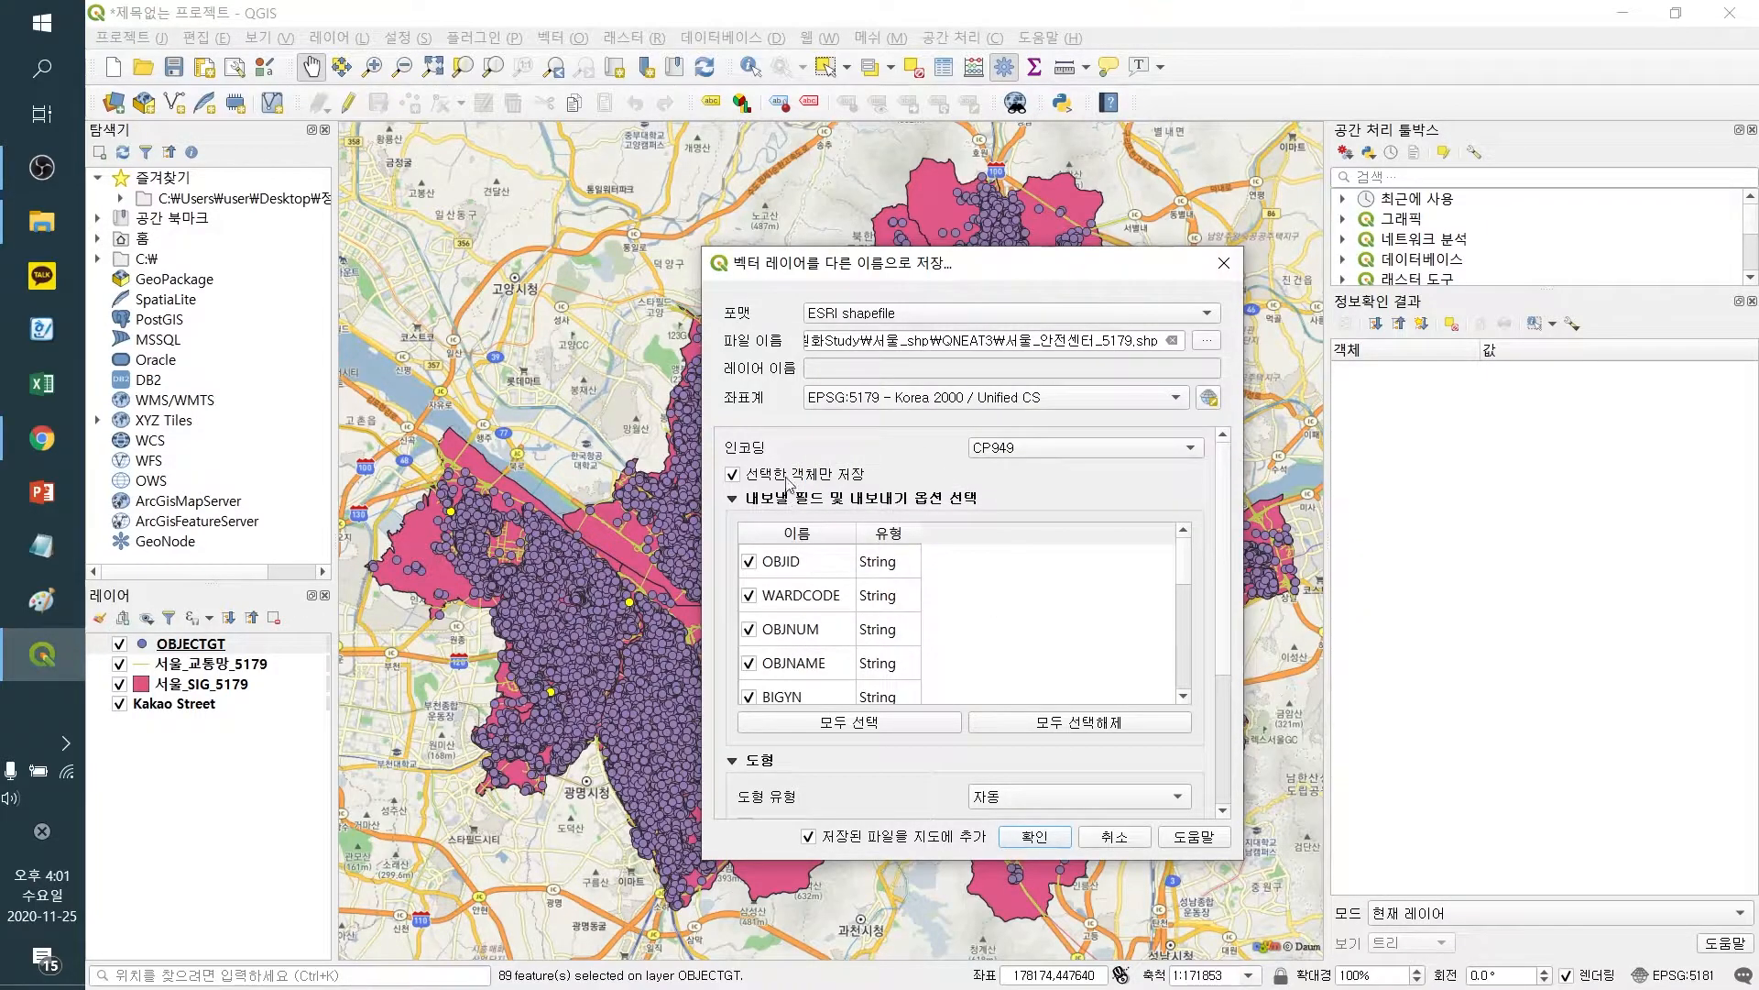
click(1028, 836)
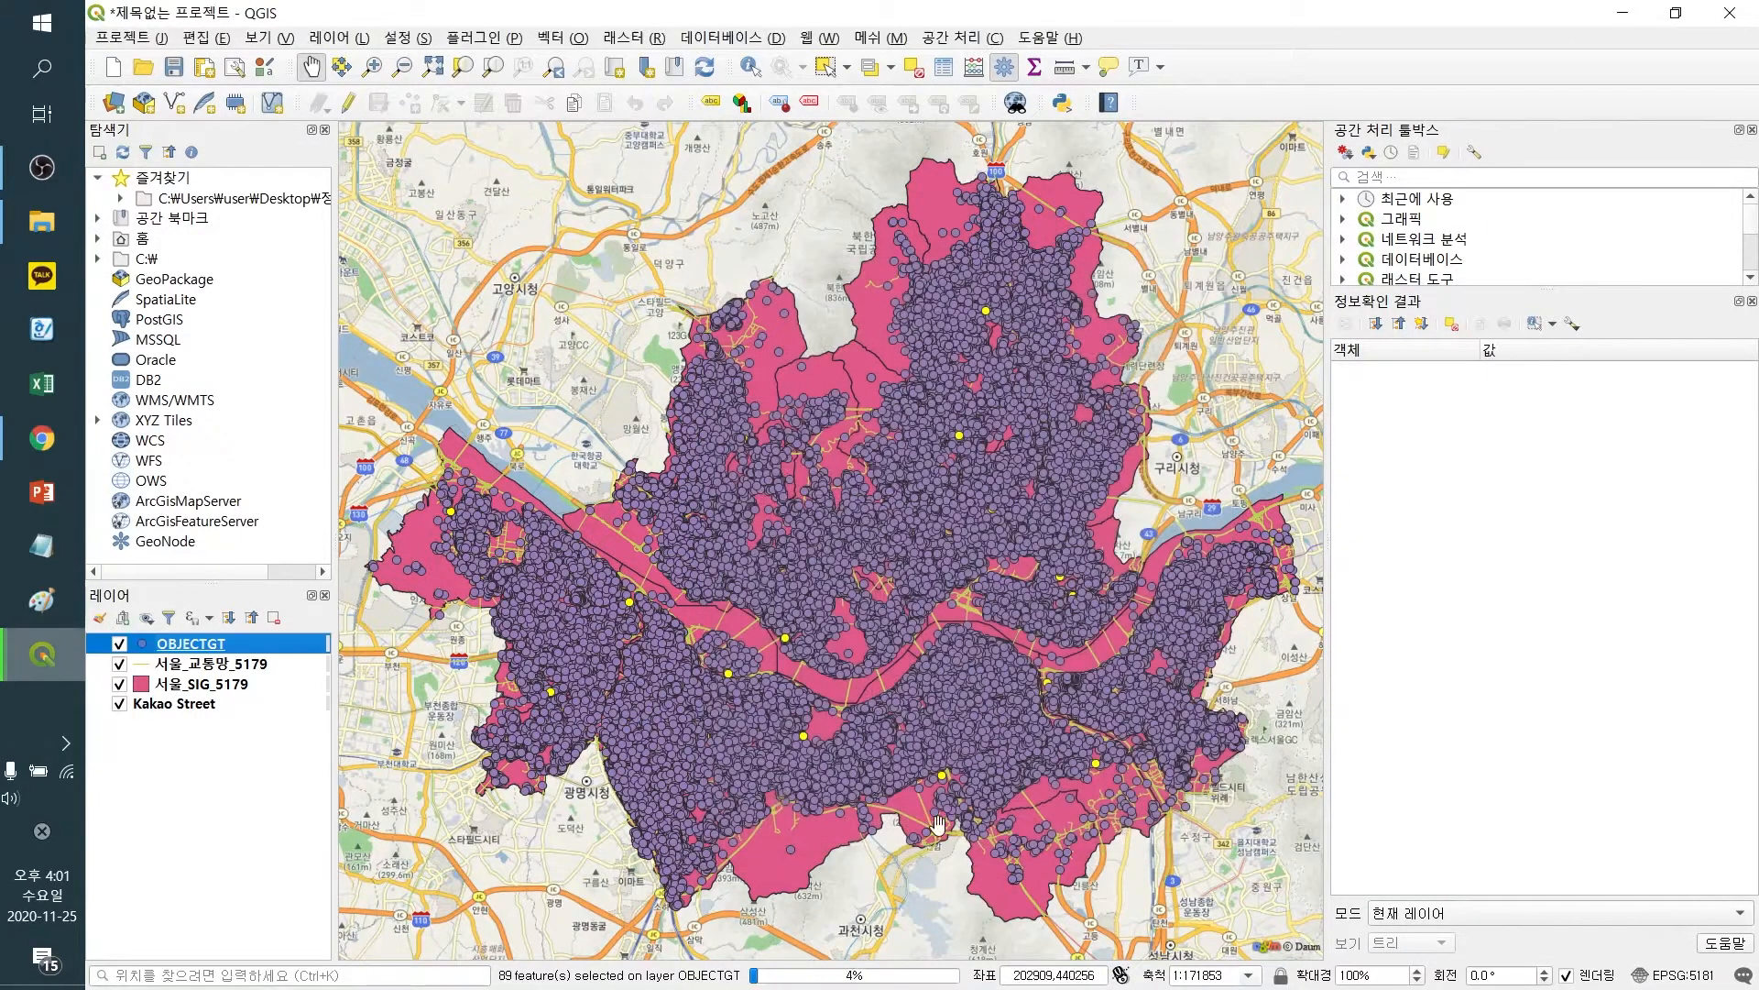
Remove the original OBJECTGT layer from the project
right_click(208, 666)
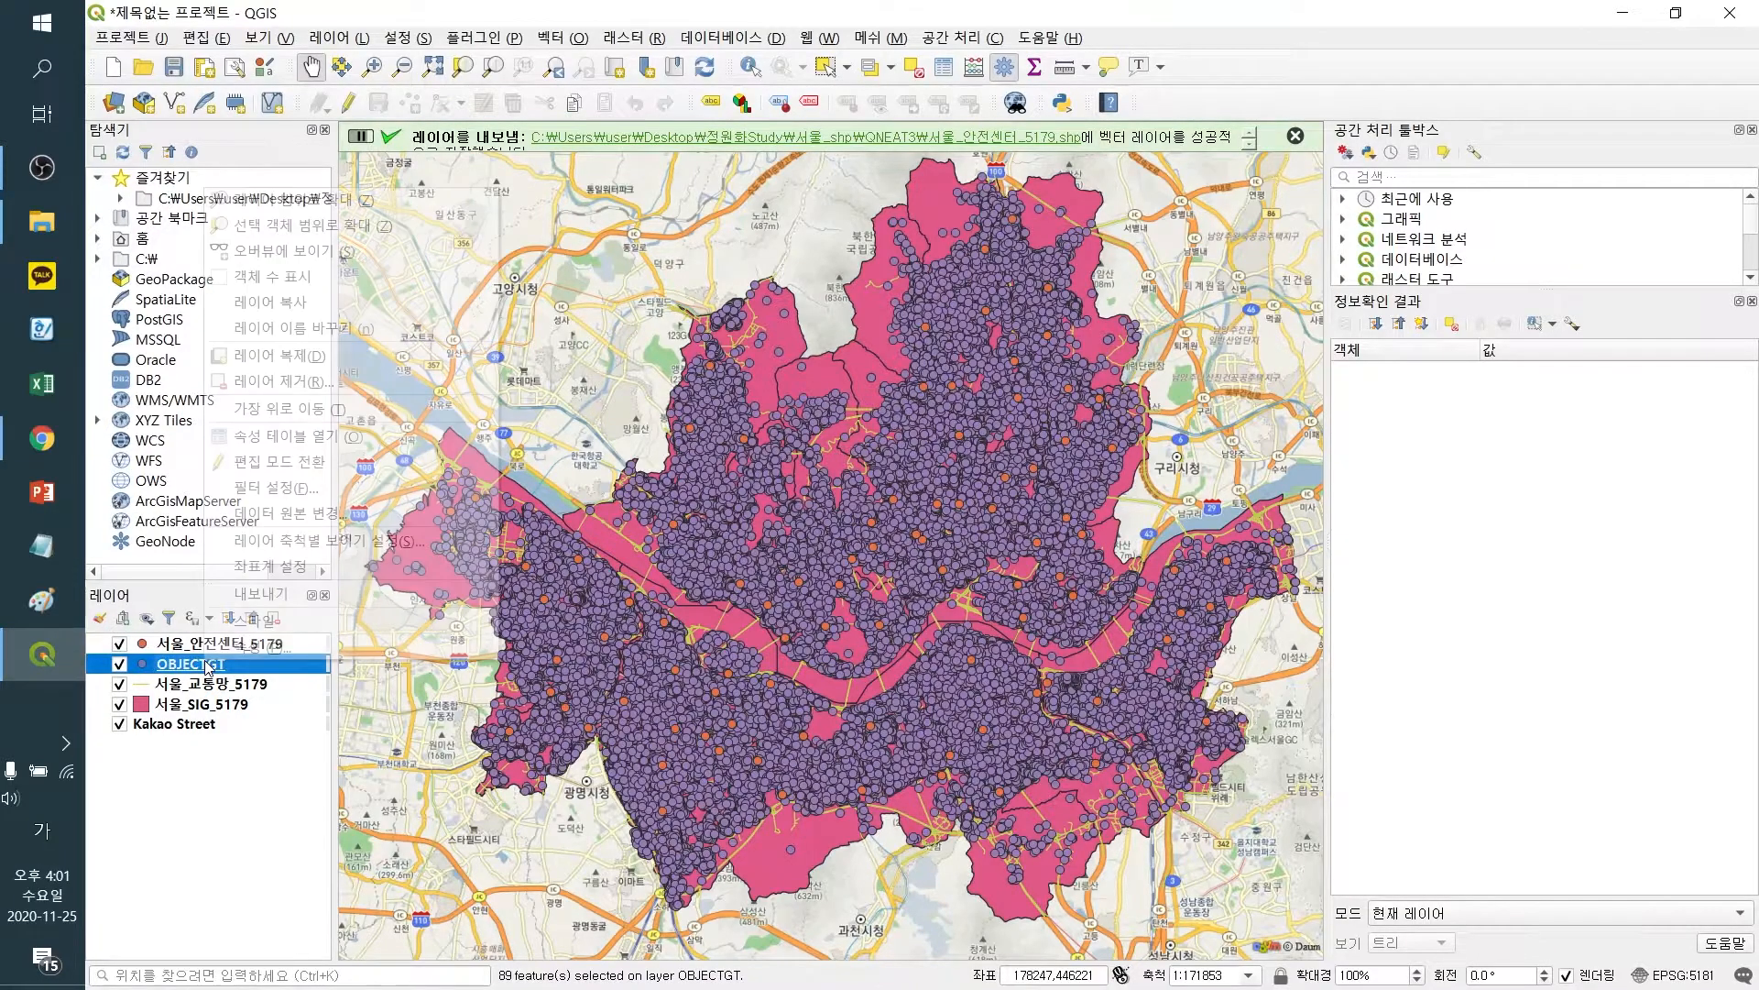
click(272, 383)
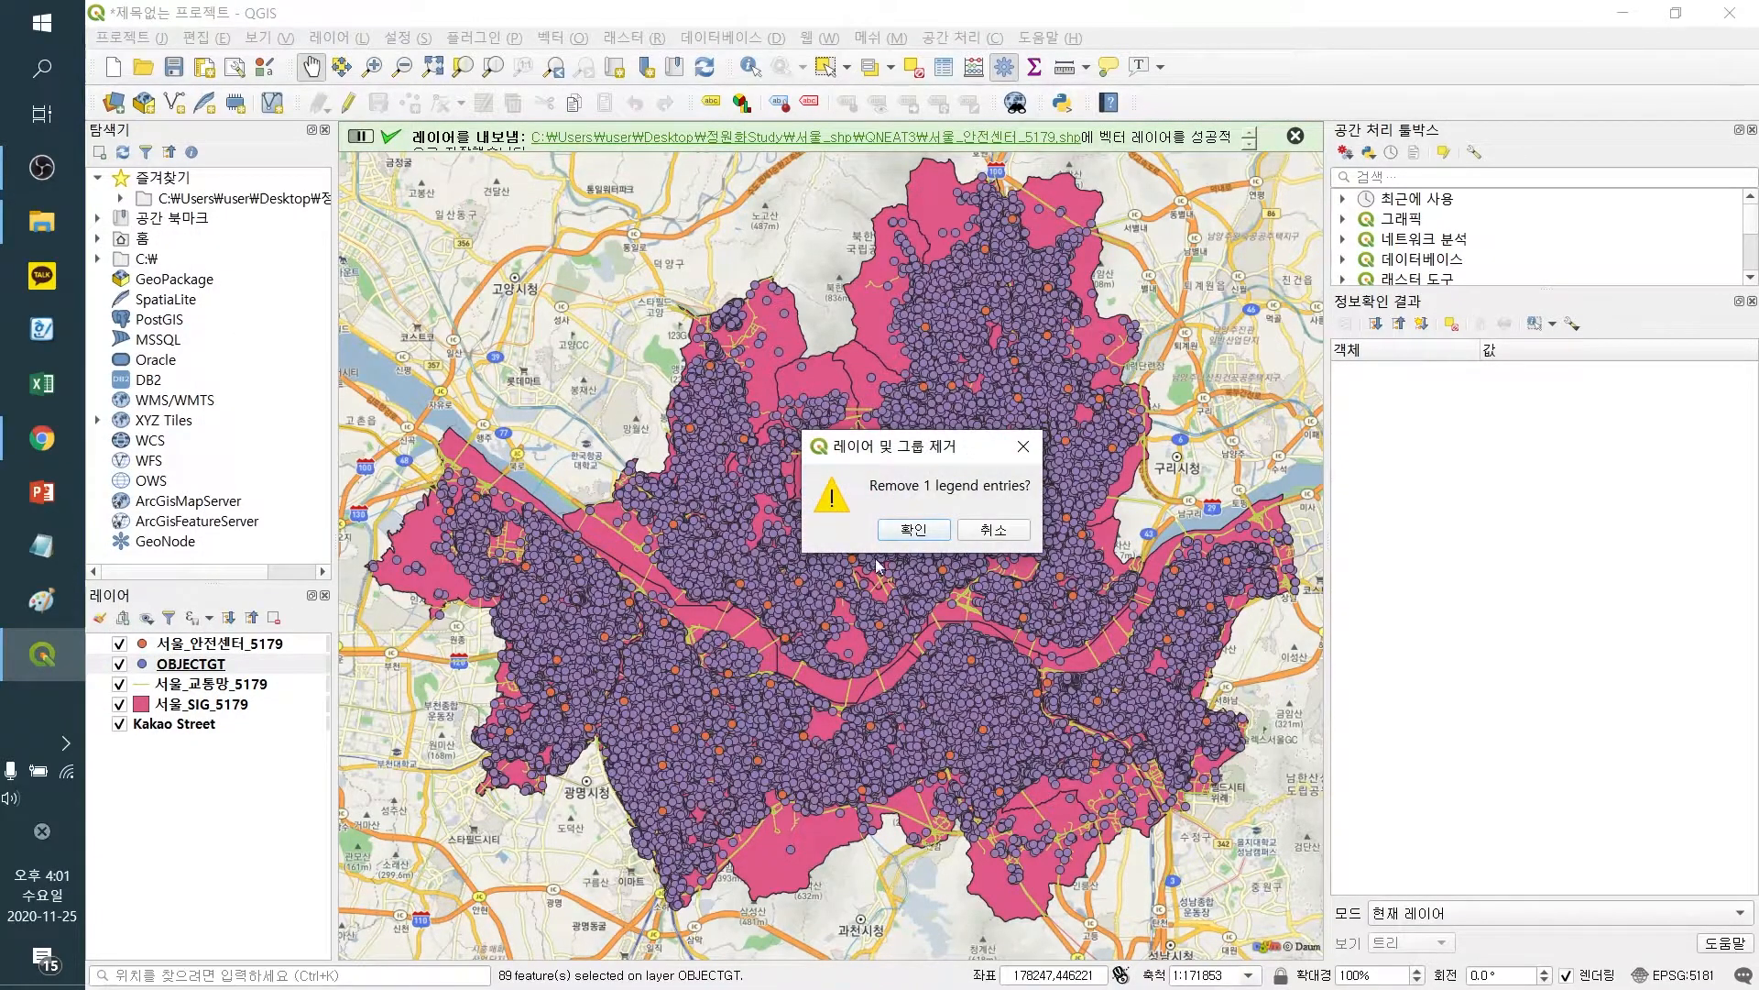
click(902, 530)
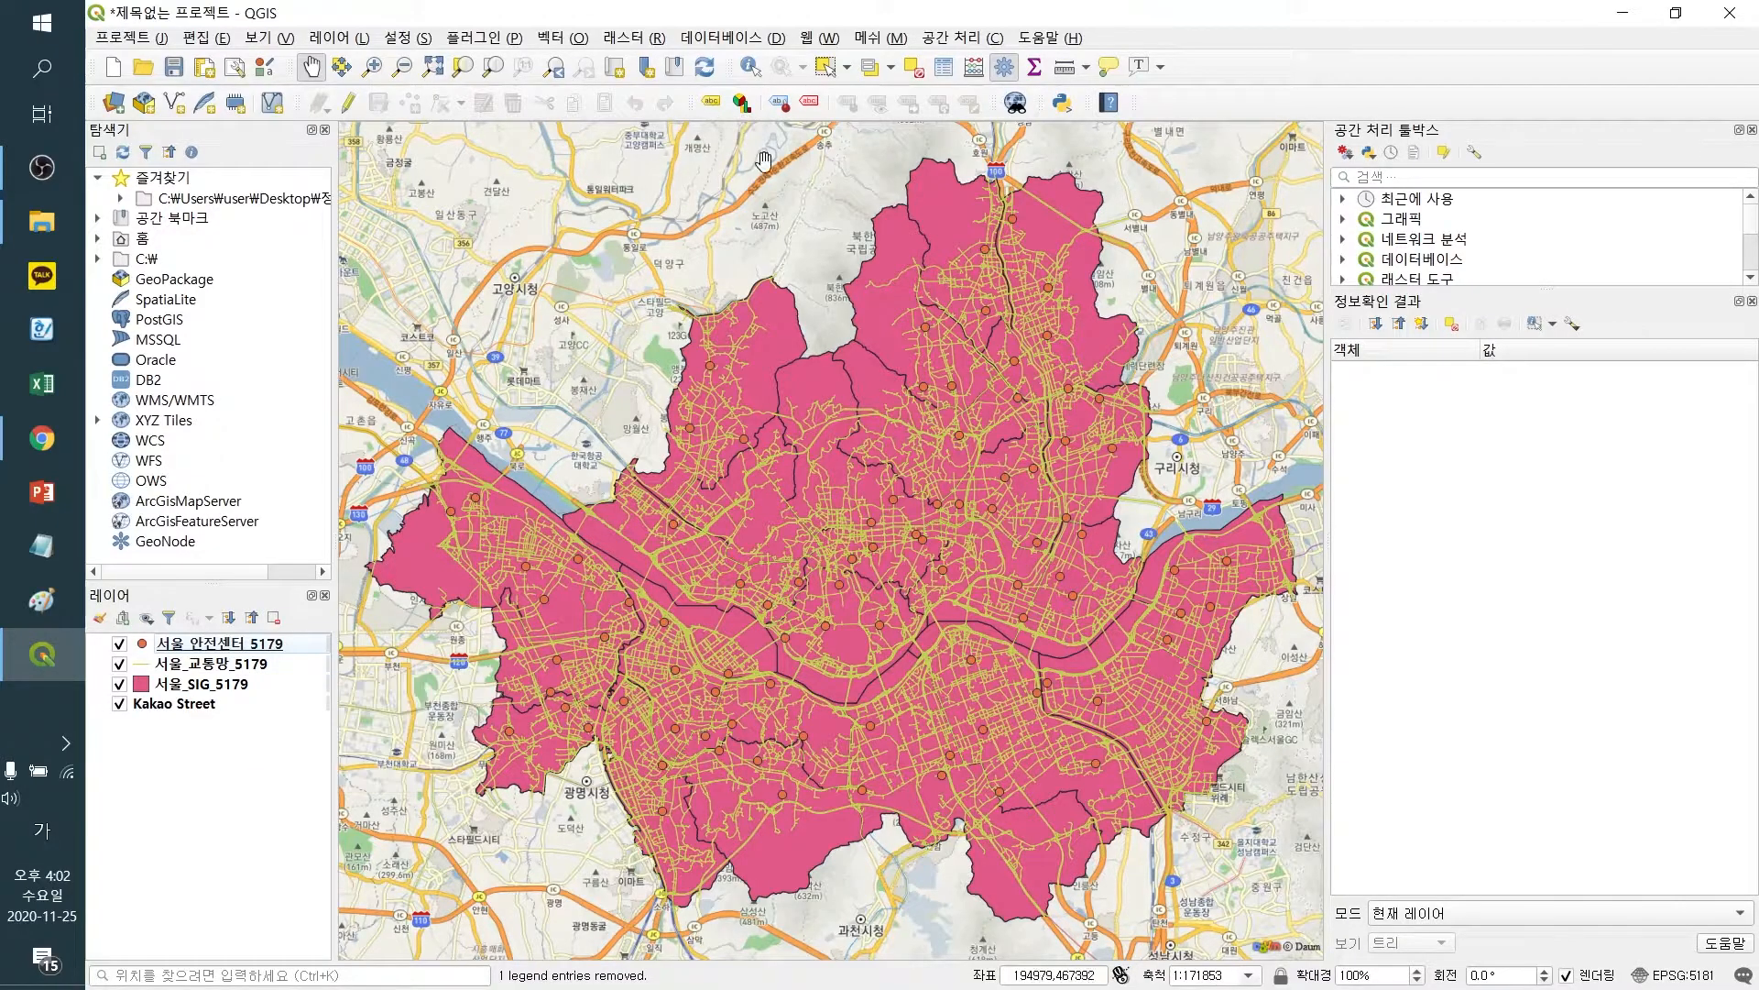
Search the Plugin Manager for QNEAT3 and check its details and the installed plugins list
click(483, 37)
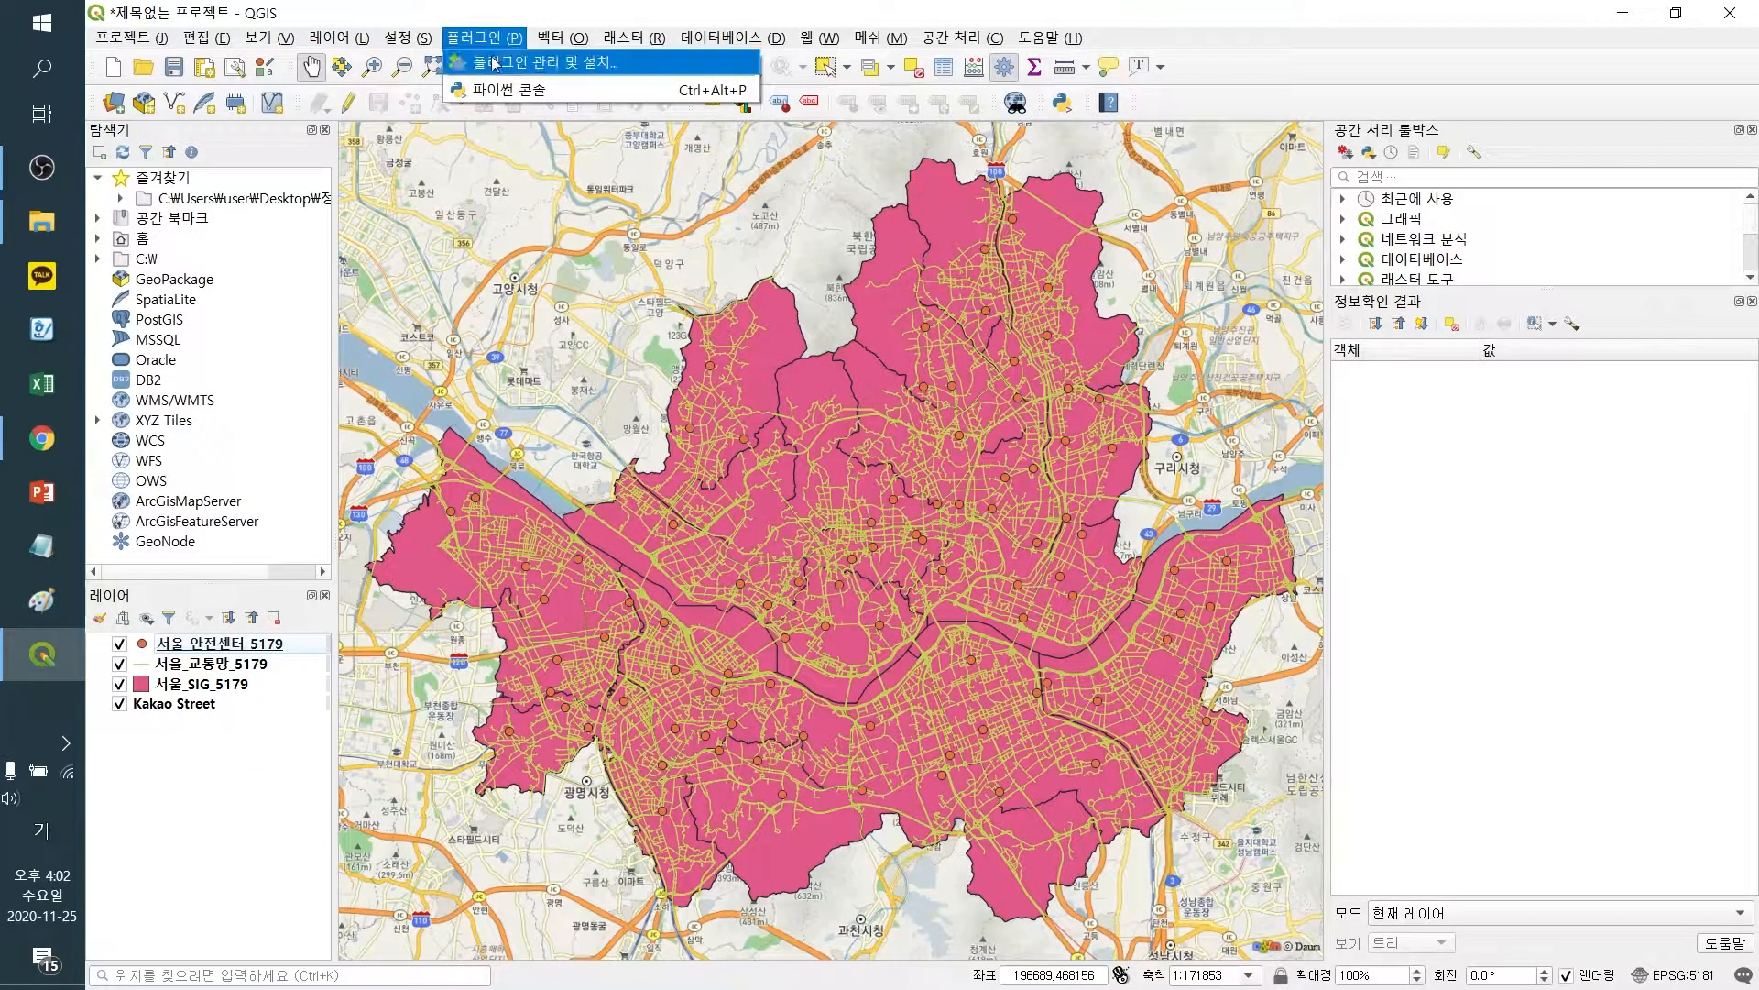
click(494, 64)
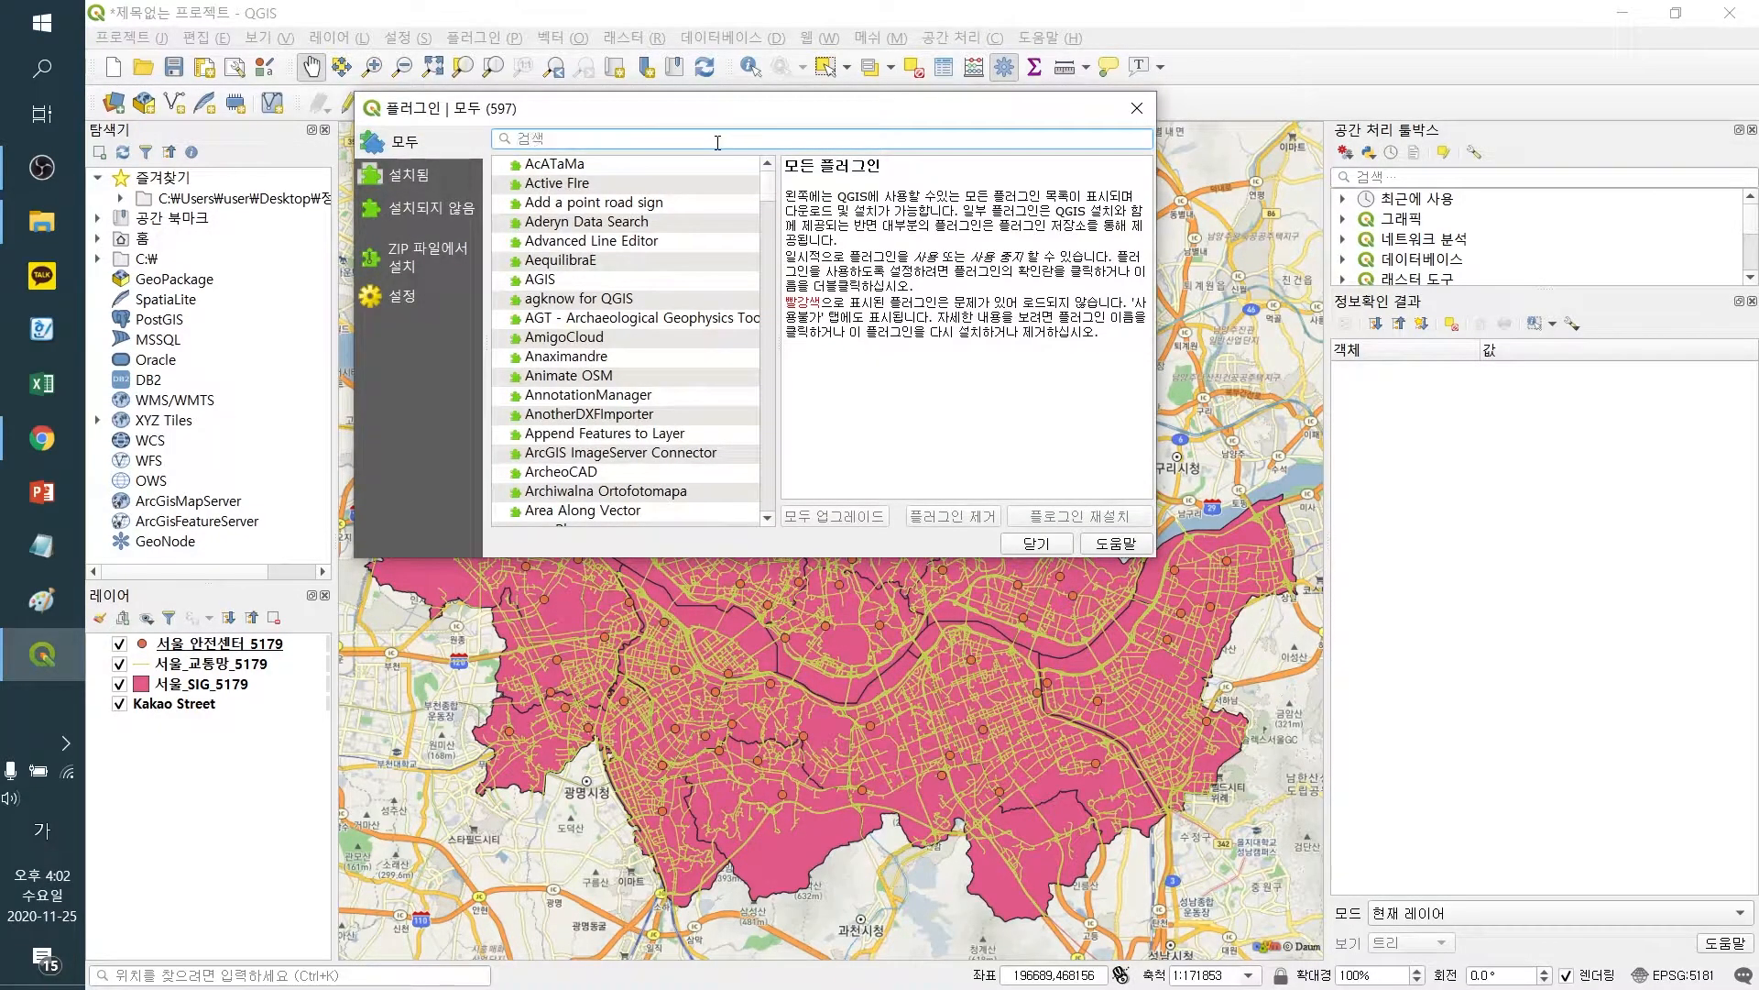
text(qe)
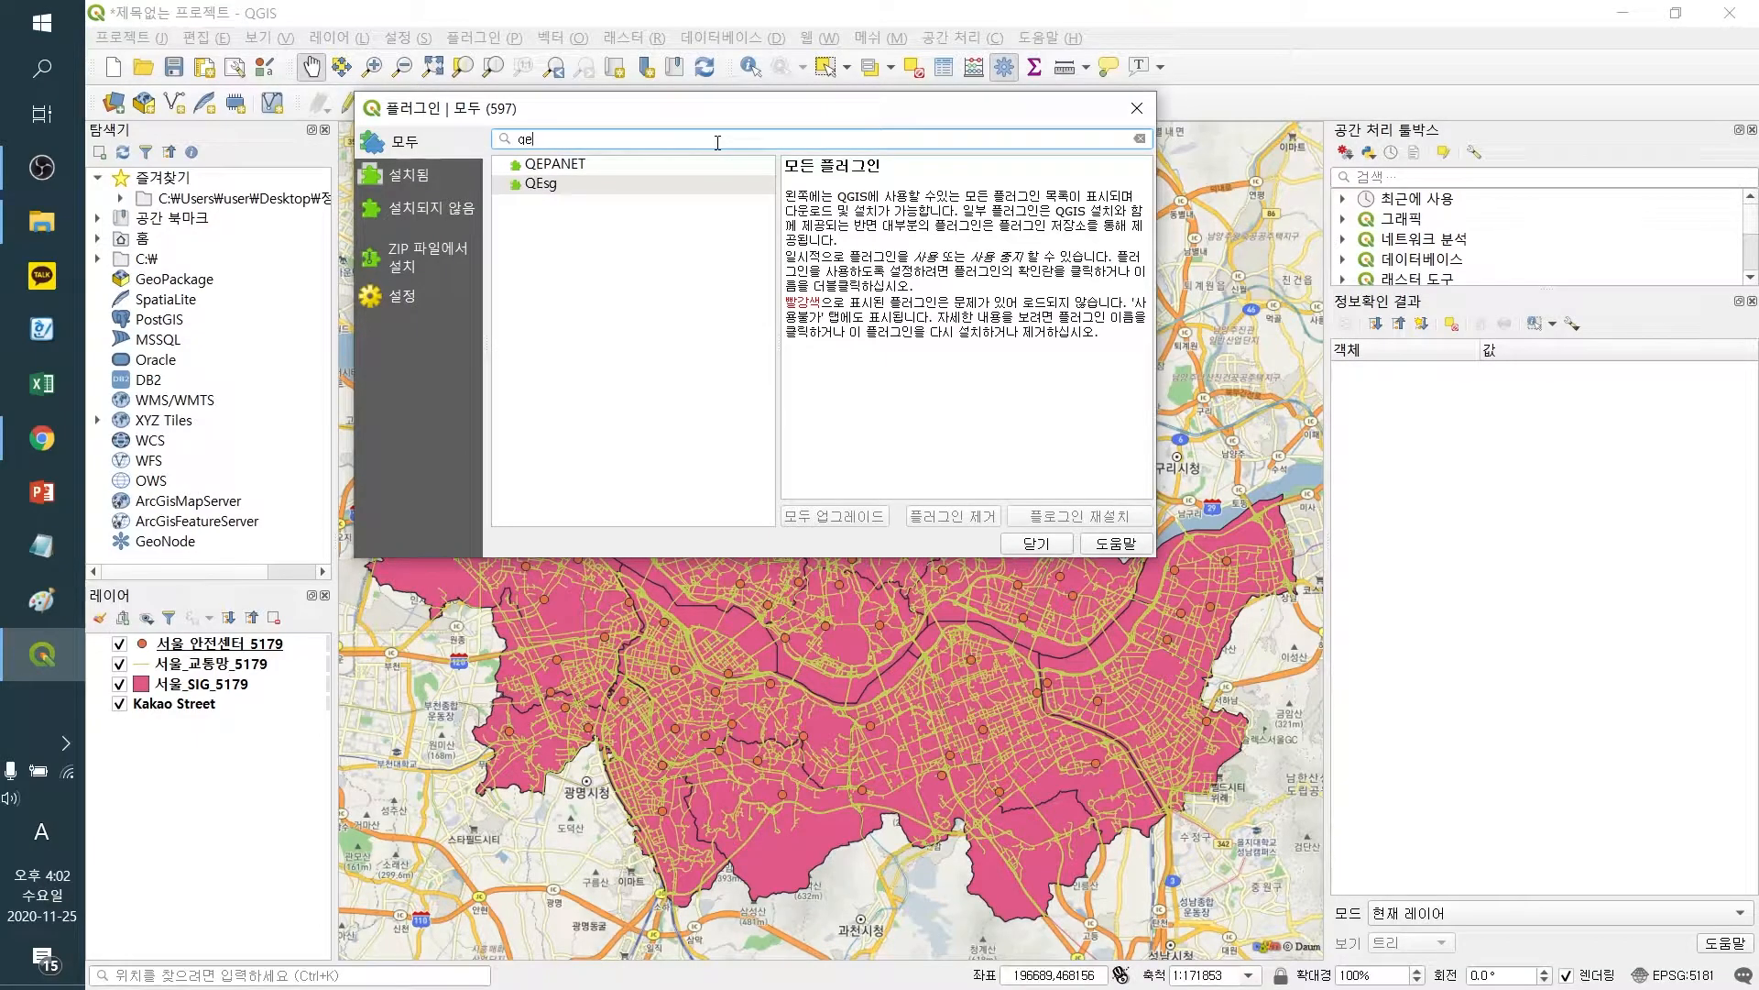
key(BackSpace)
key(BackSpace)
text(qne)
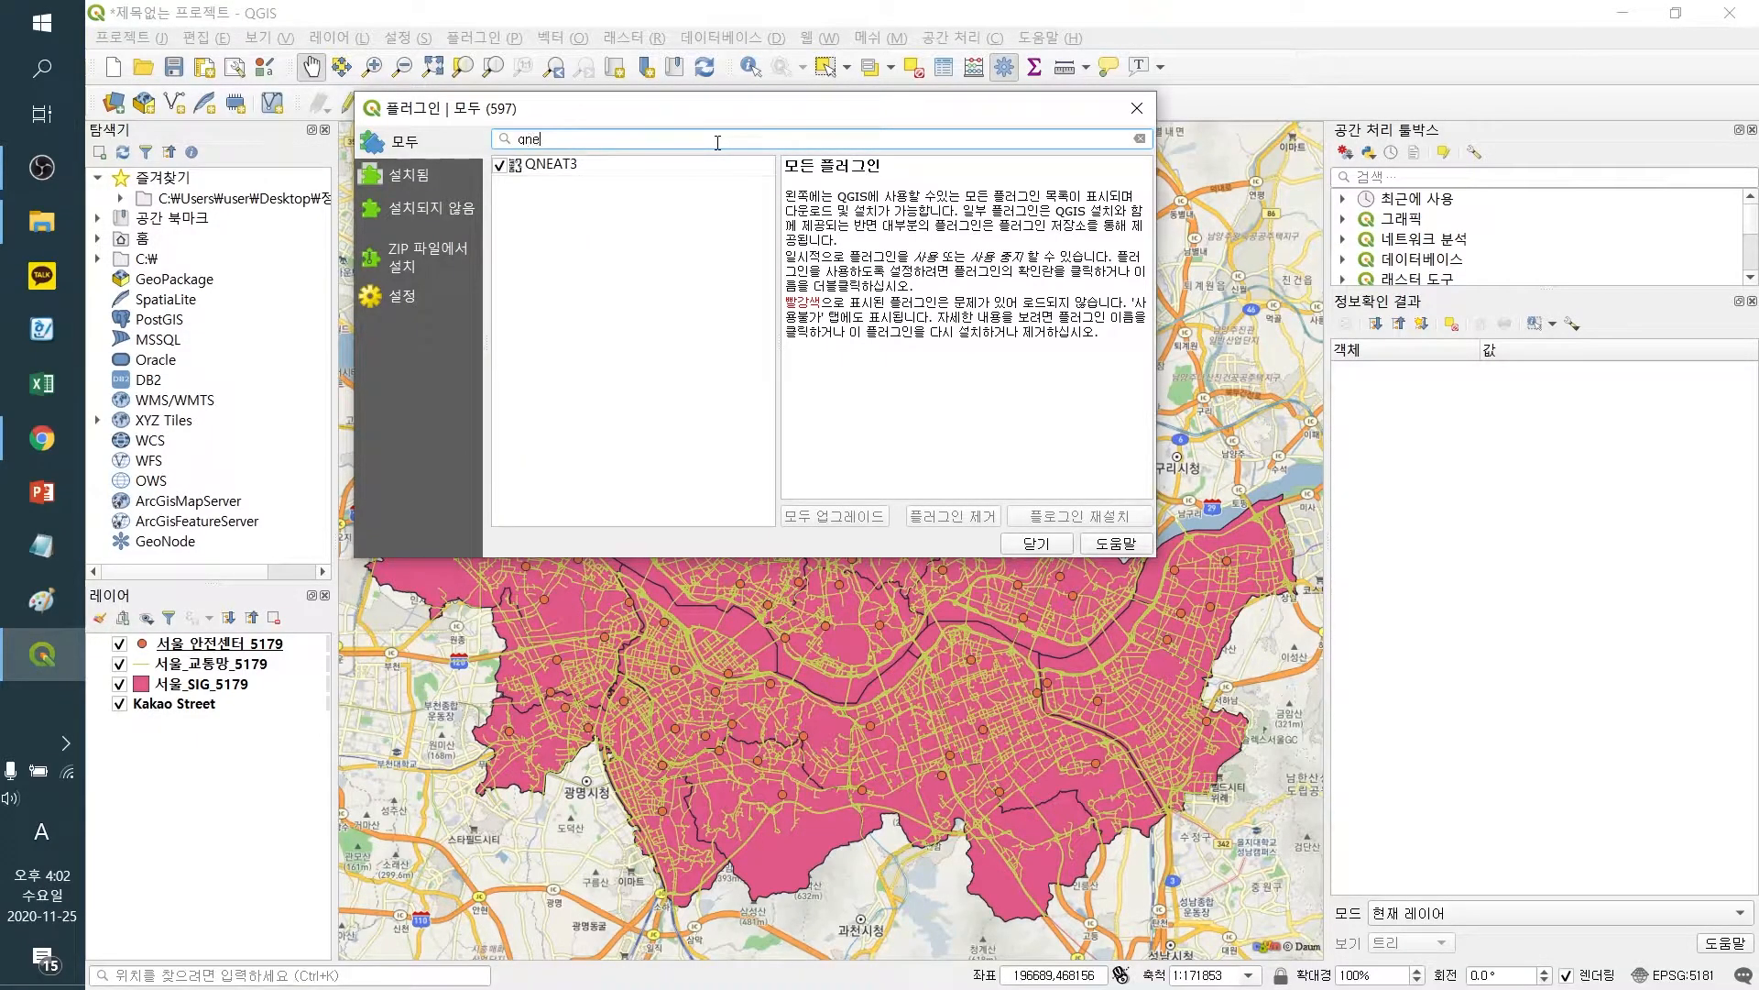
click(553, 168)
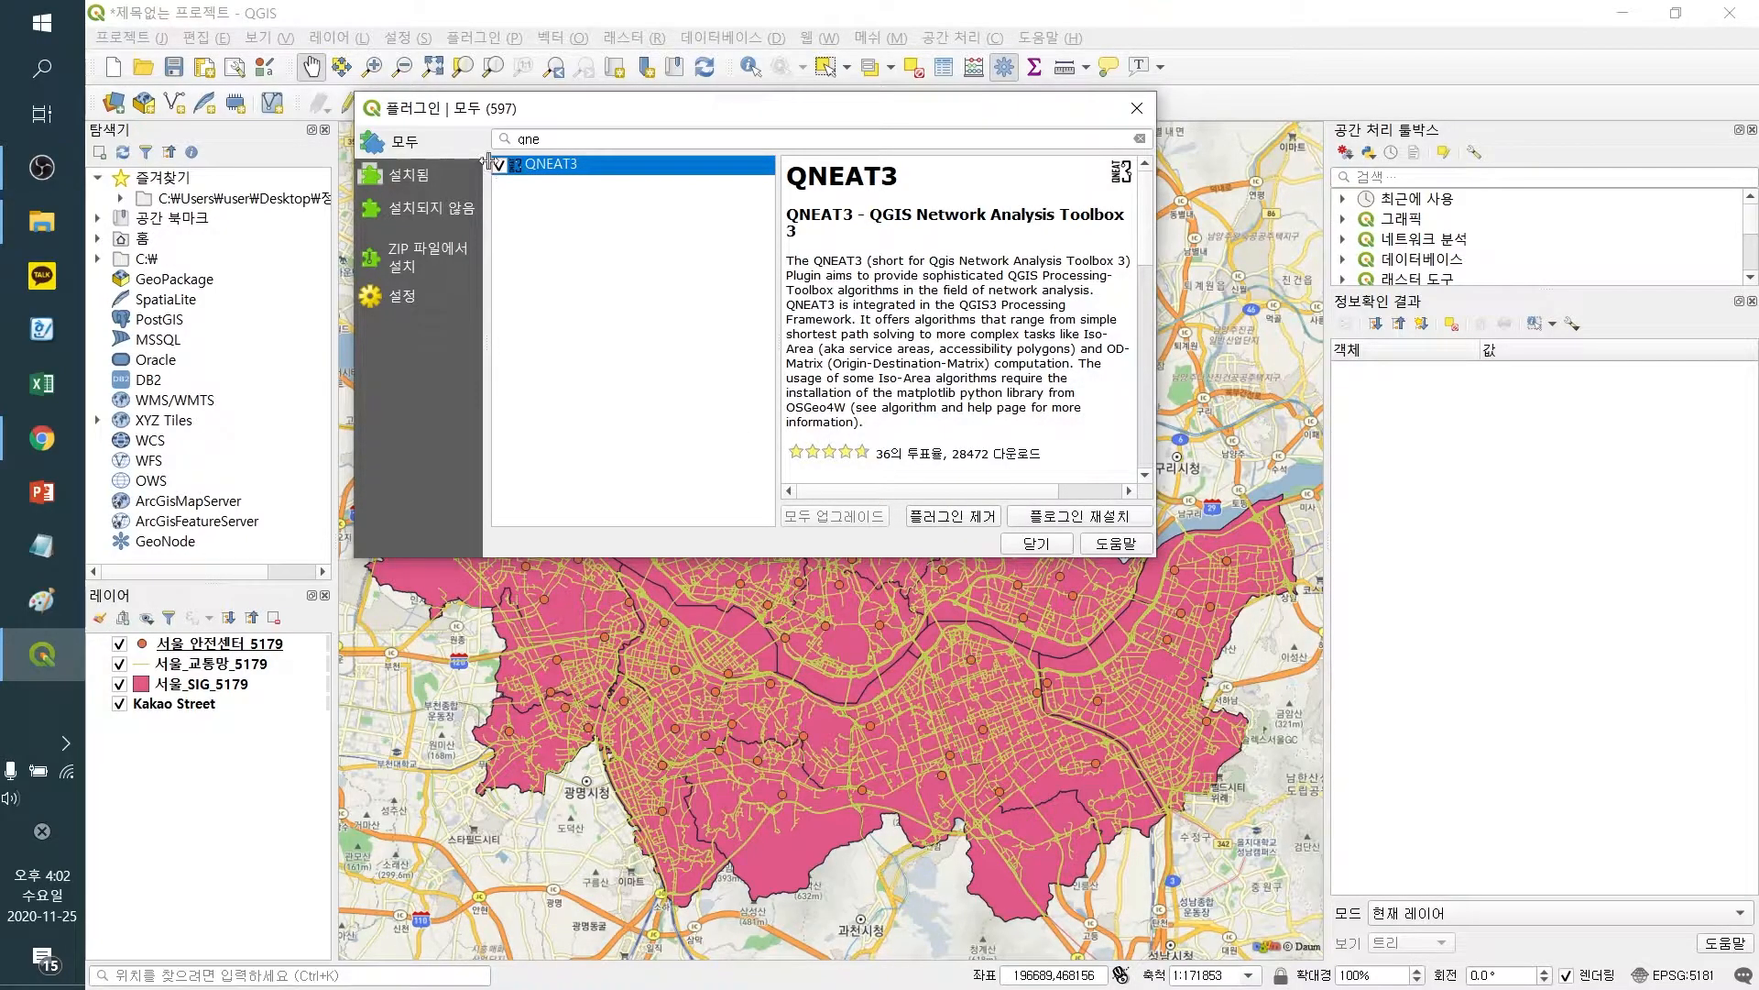
click(440, 179)
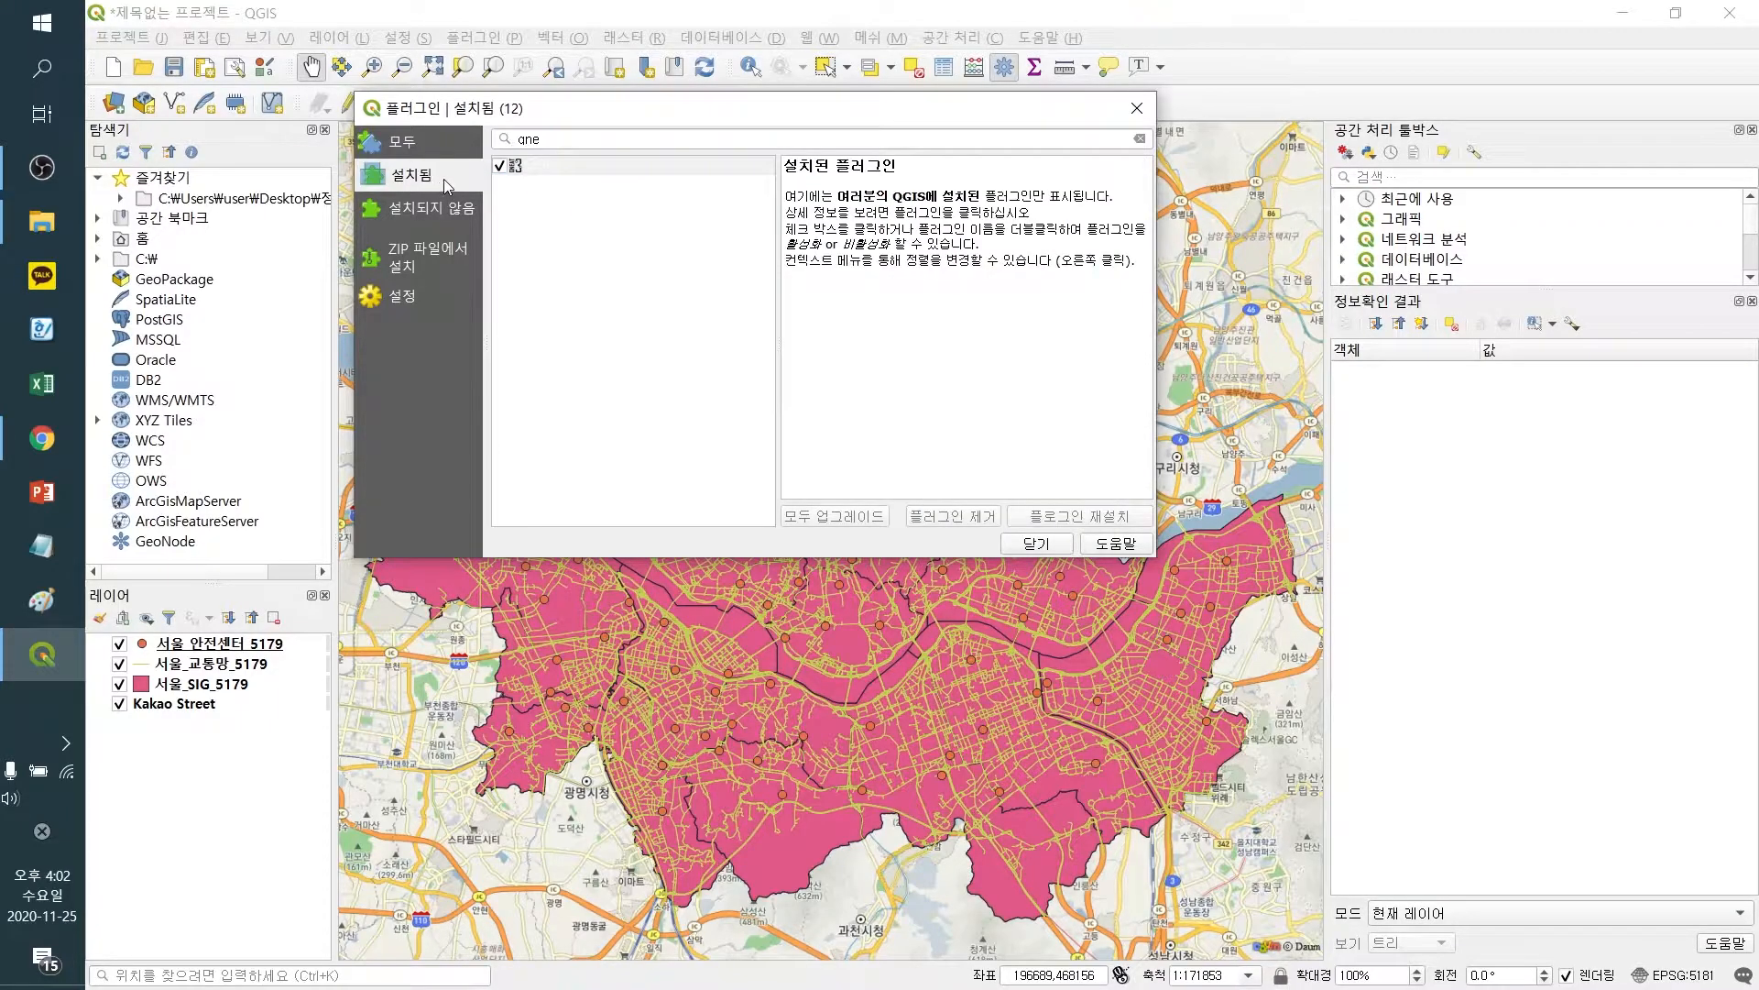
click(1139, 139)
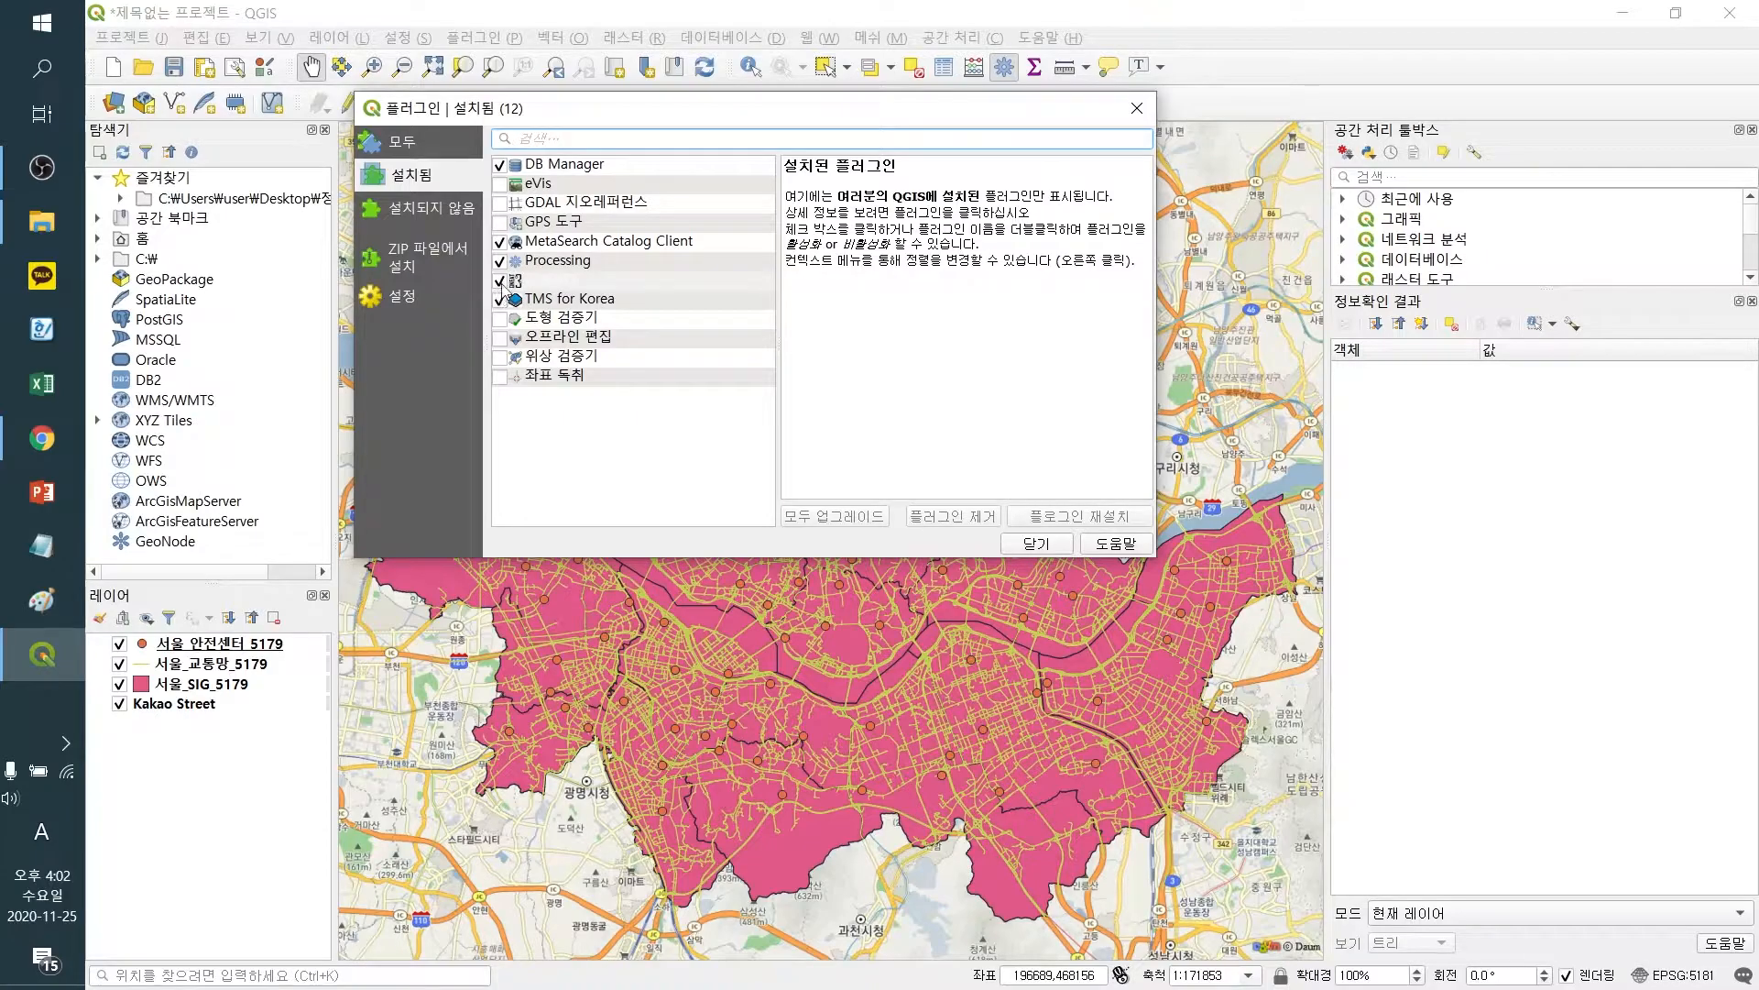
click(1037, 542)
Show the Processing Toolbox and expand the QNEAT3 - Qgis Network Analysis Toolbox group
click(1751, 300)
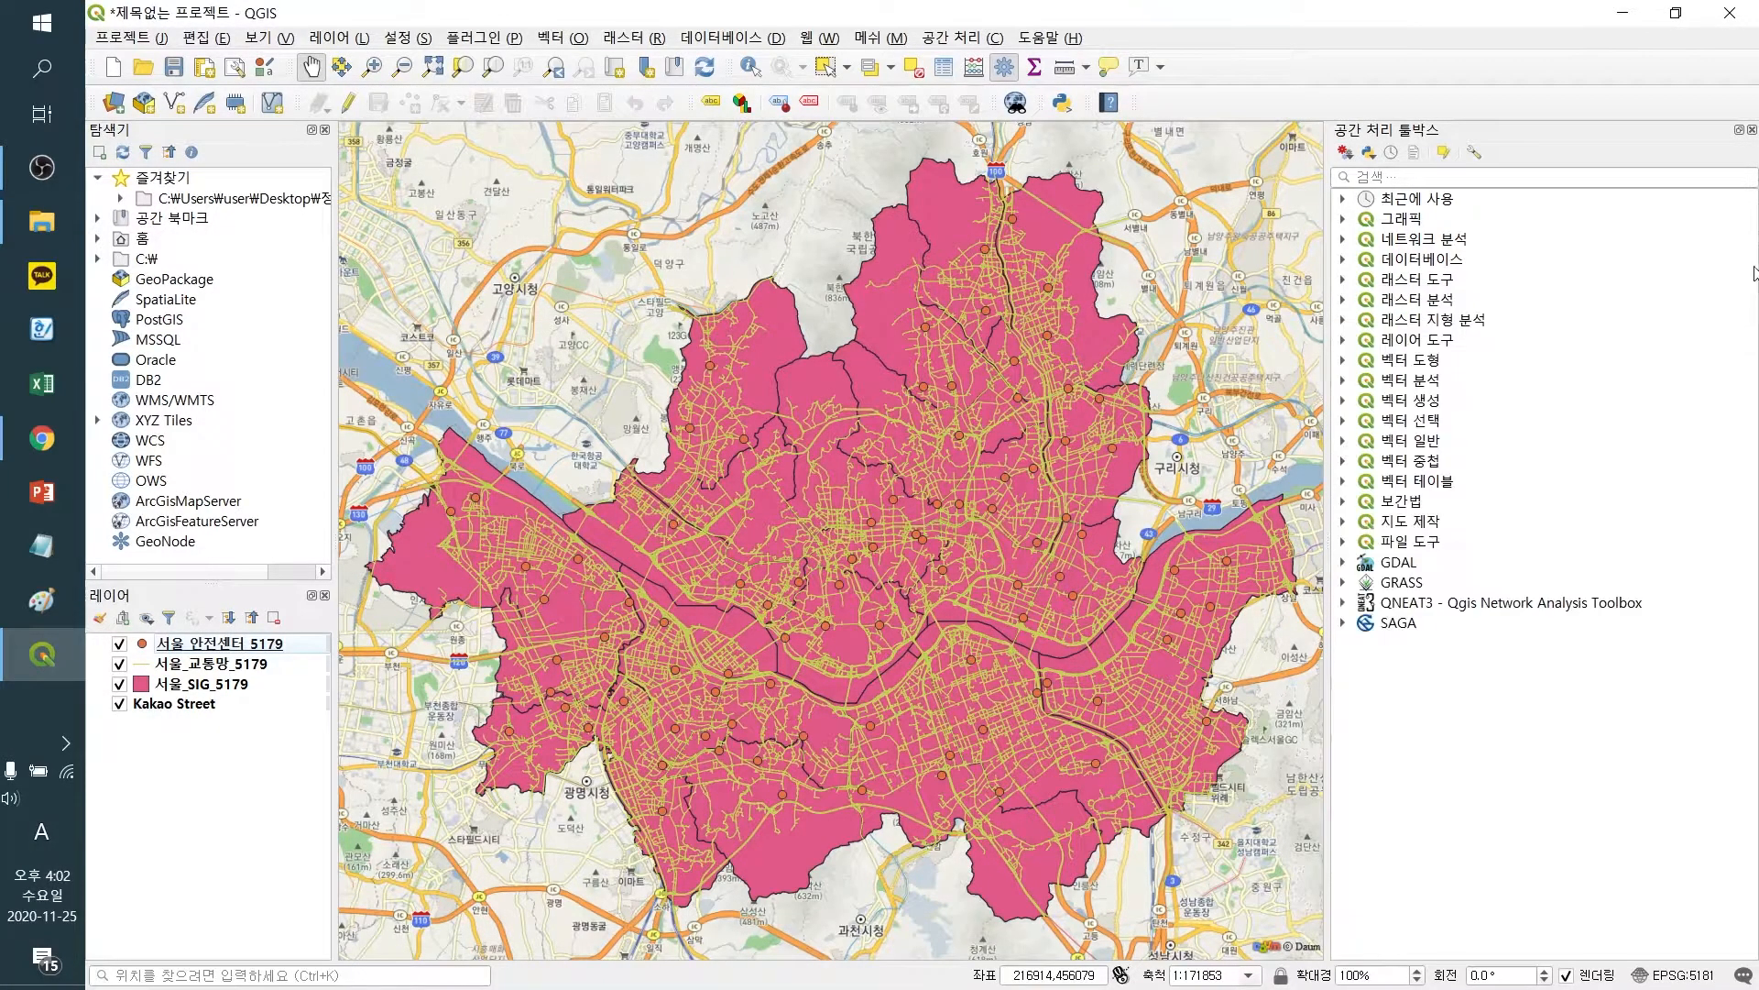
click(1752, 129)
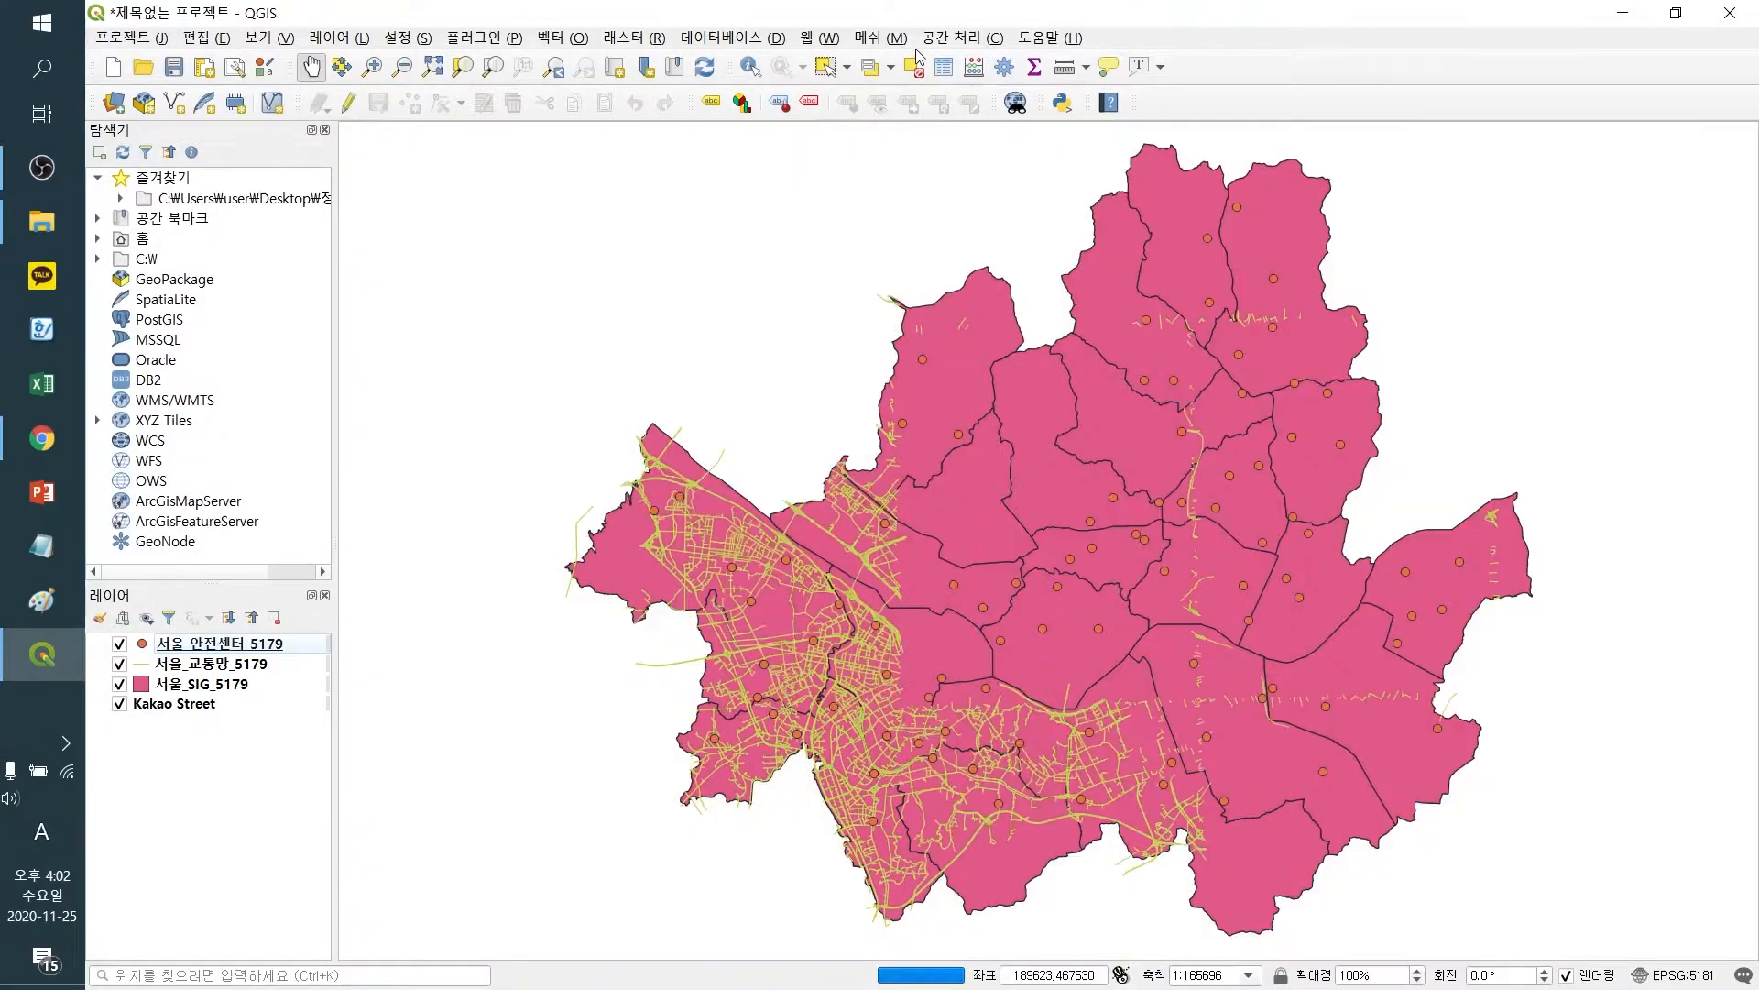
click(962, 37)
click(989, 59)
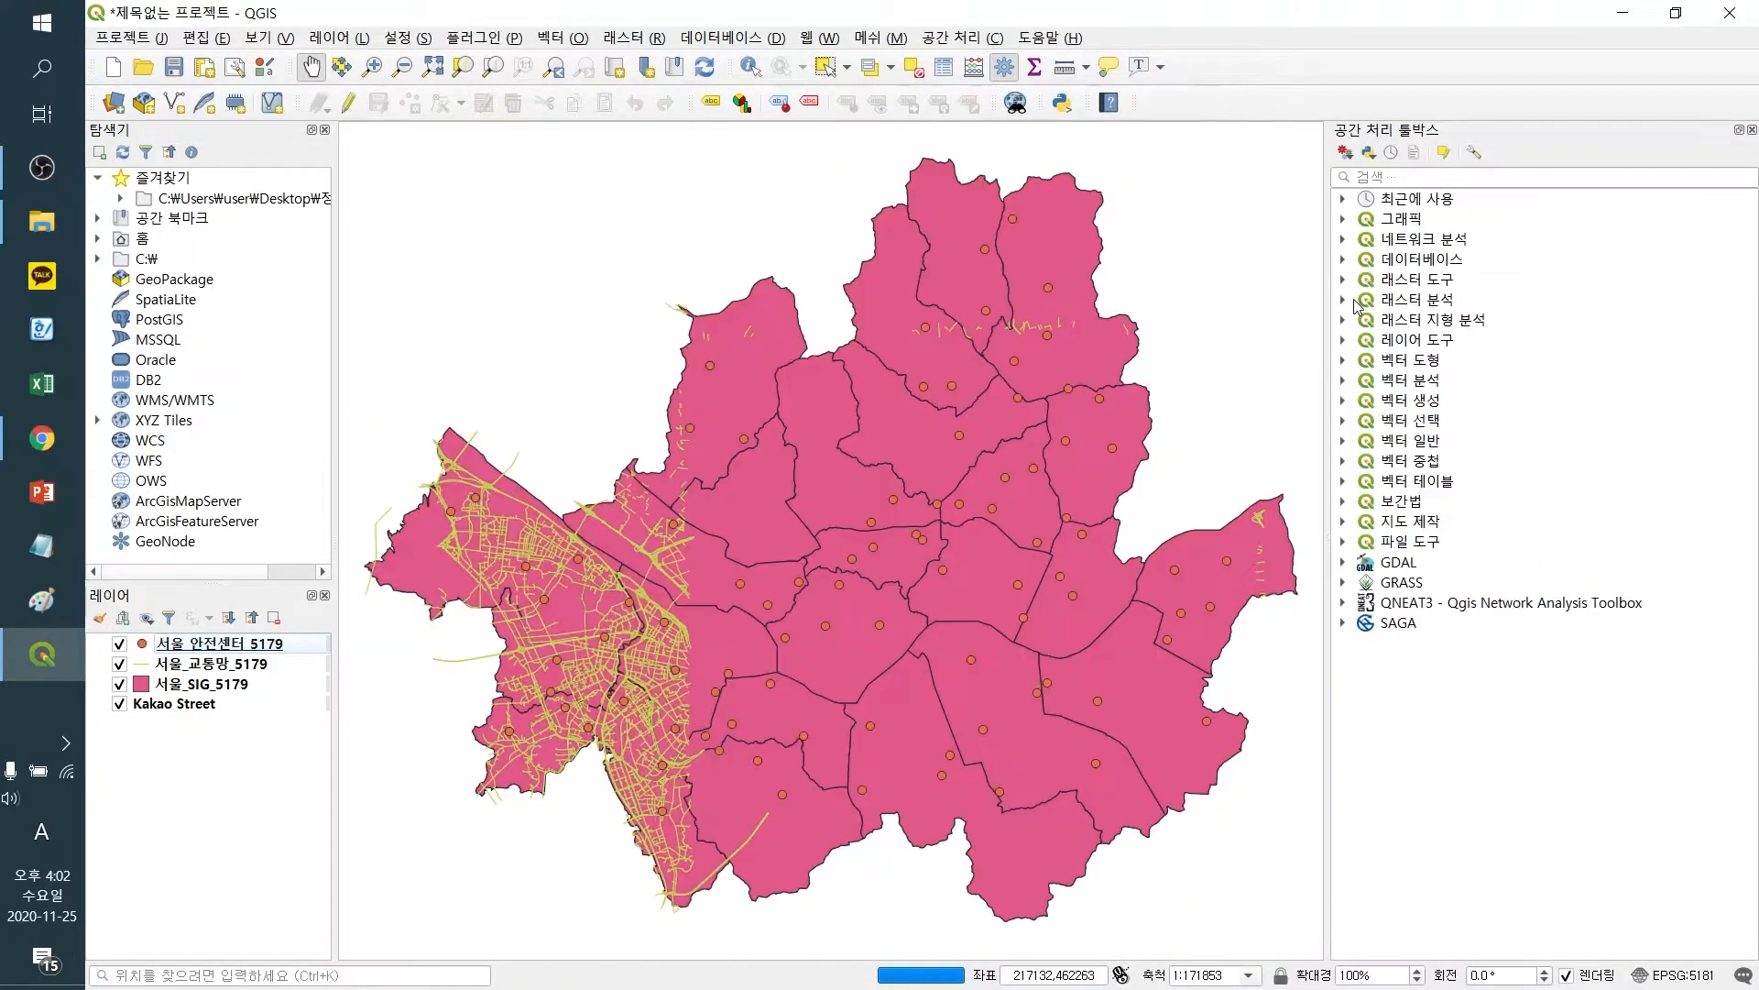
click(1343, 604)
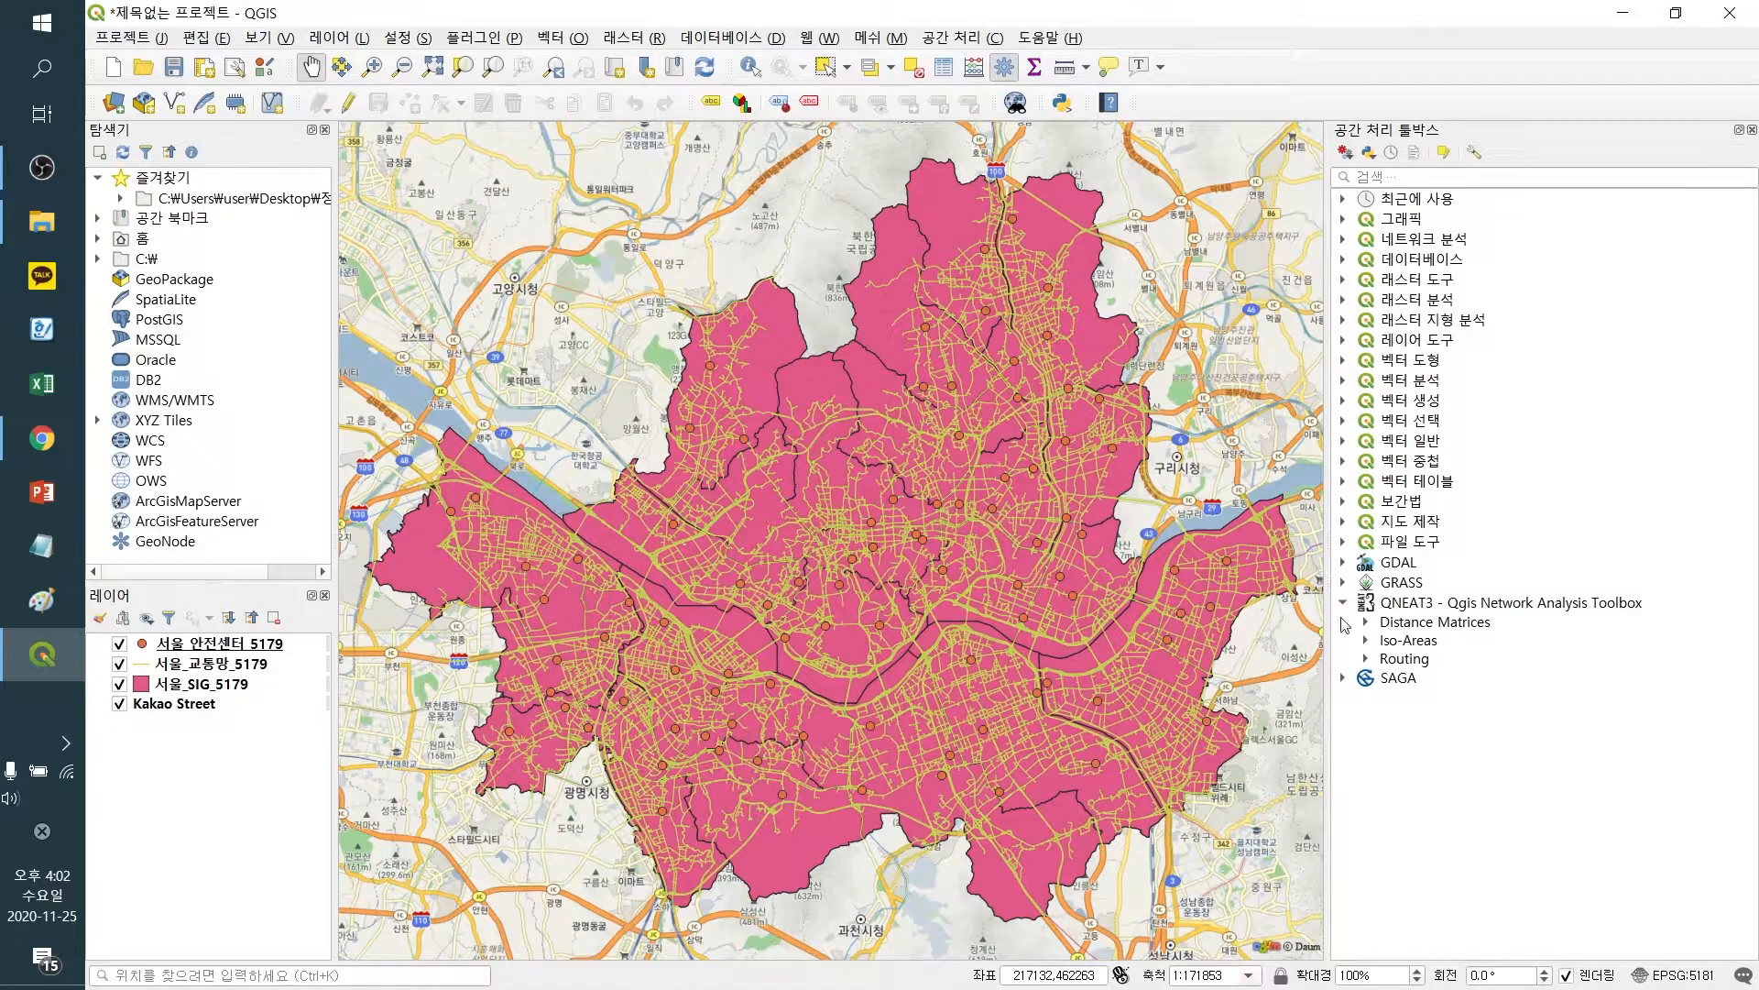
Open the Iso-Area as Polygons (from Layer) algorithm from the QNEAT3 Iso-Areas group and widen its dialog
click(1366, 643)
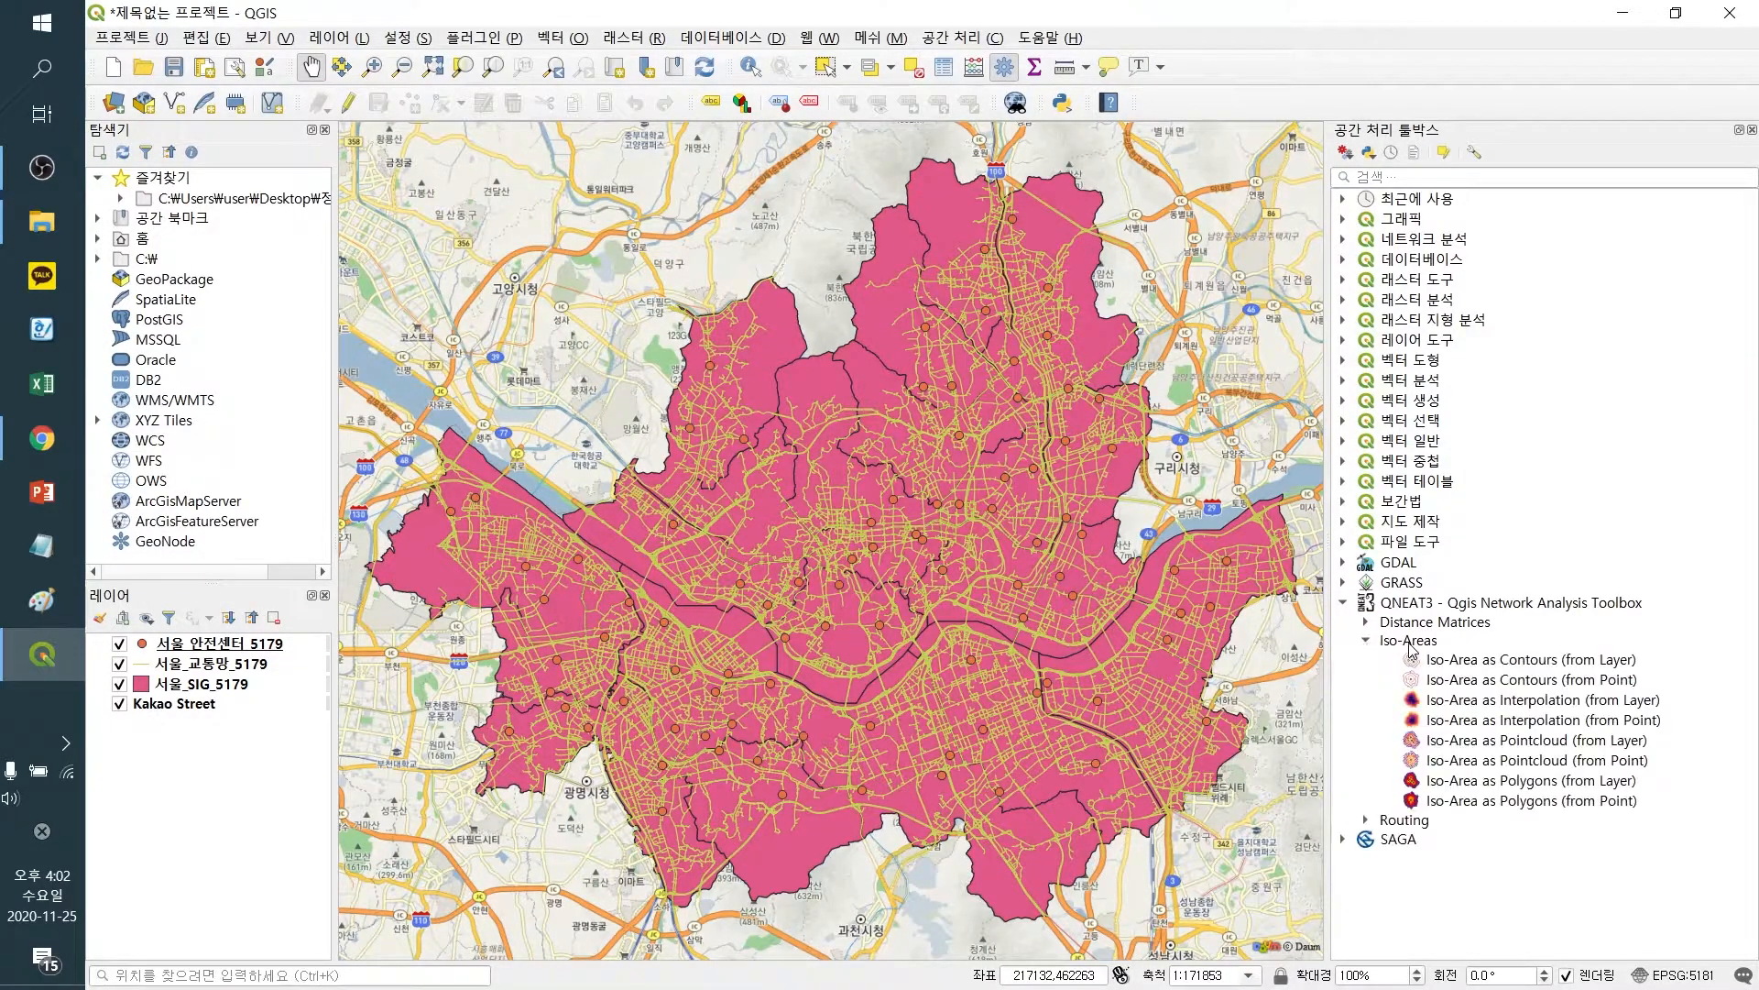
double_click(1618, 784)
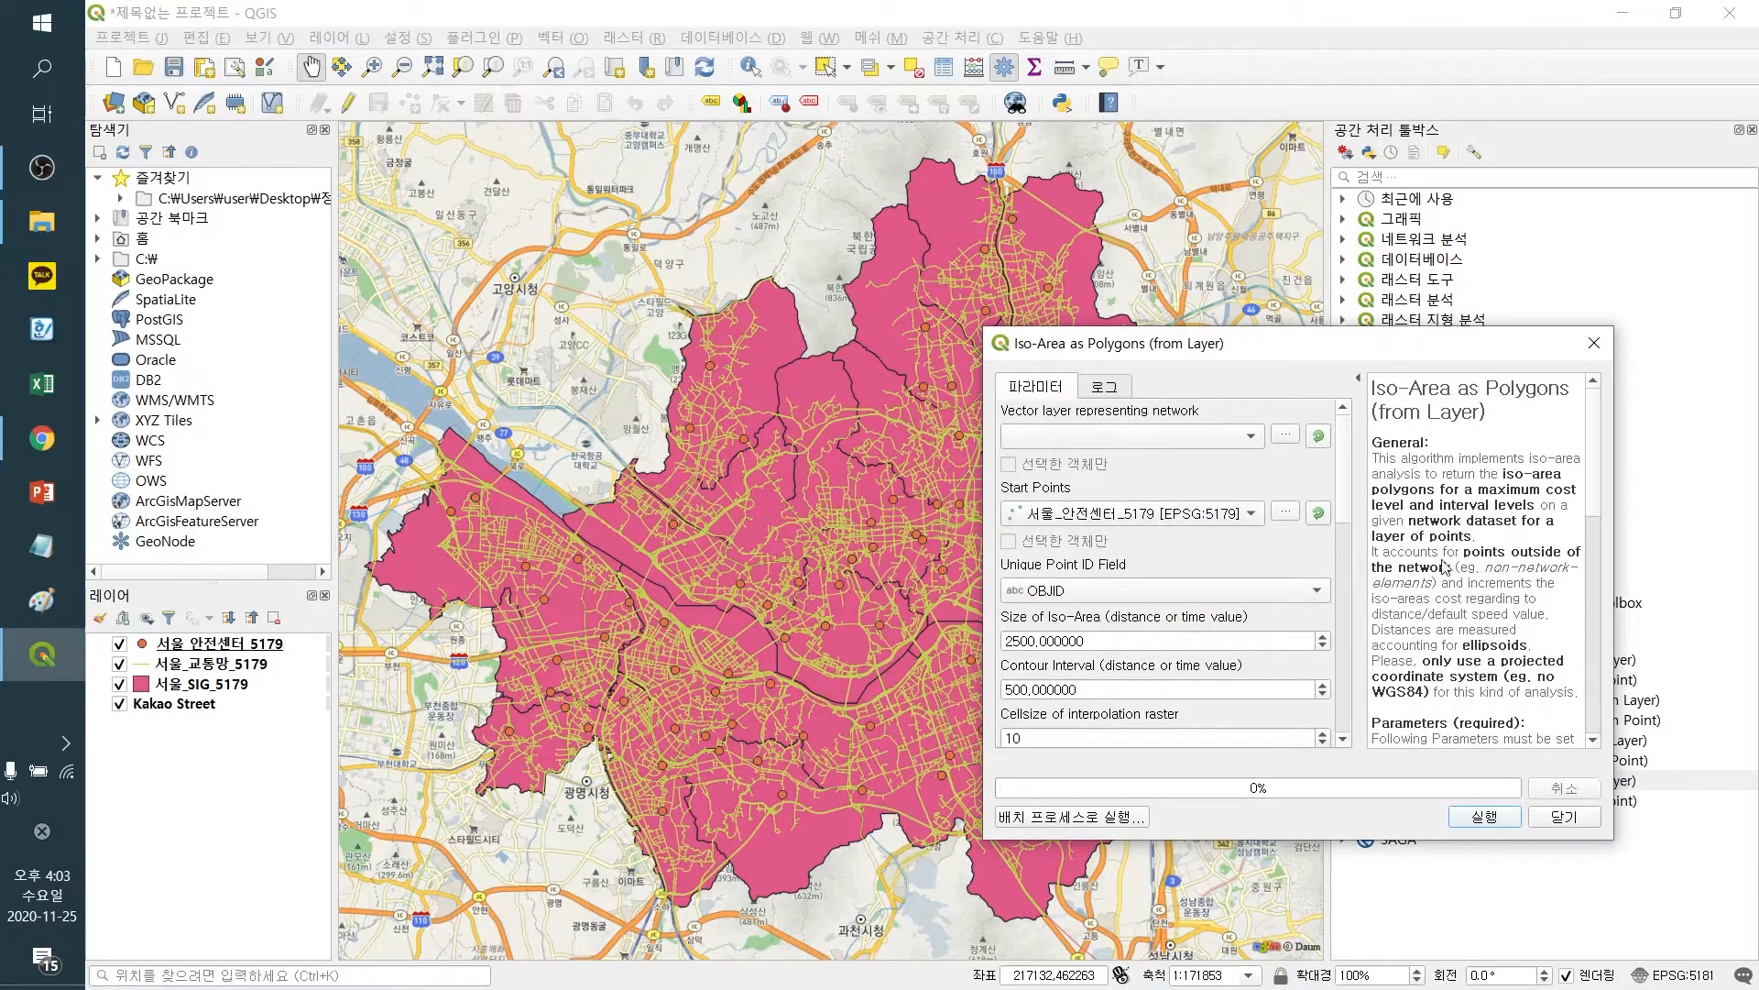
drag(1257, 353, 1142, 339)
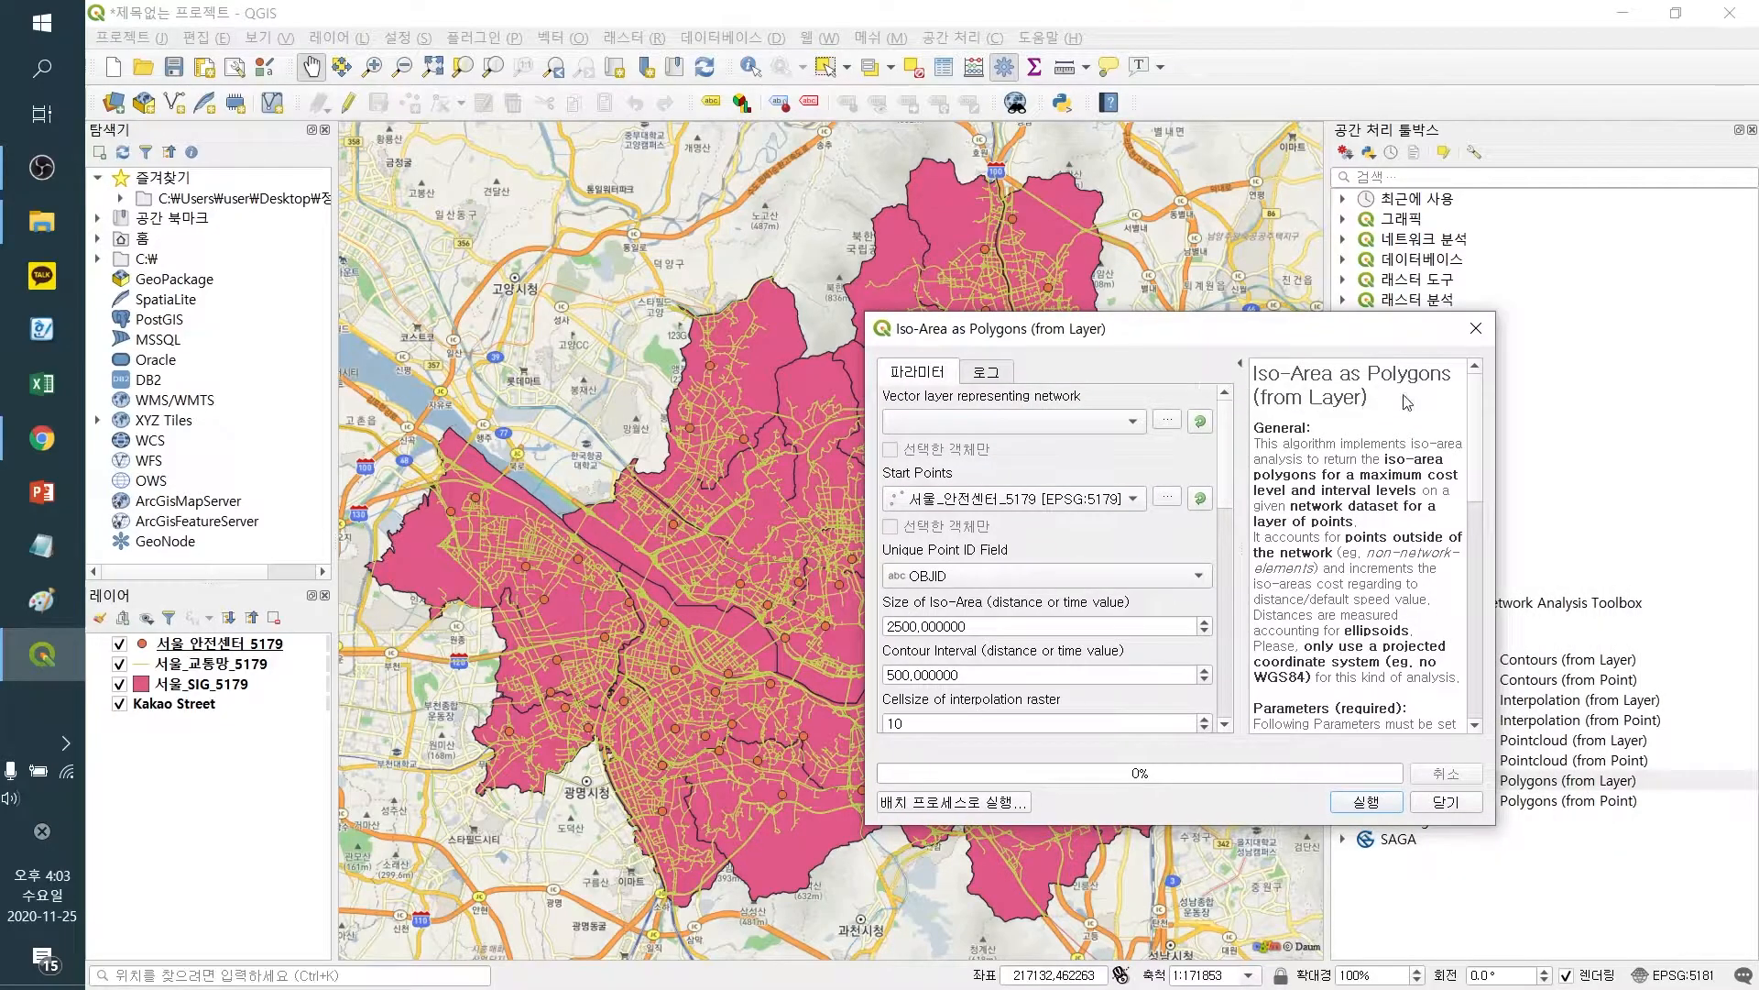
drag(1496, 385, 1714, 358)
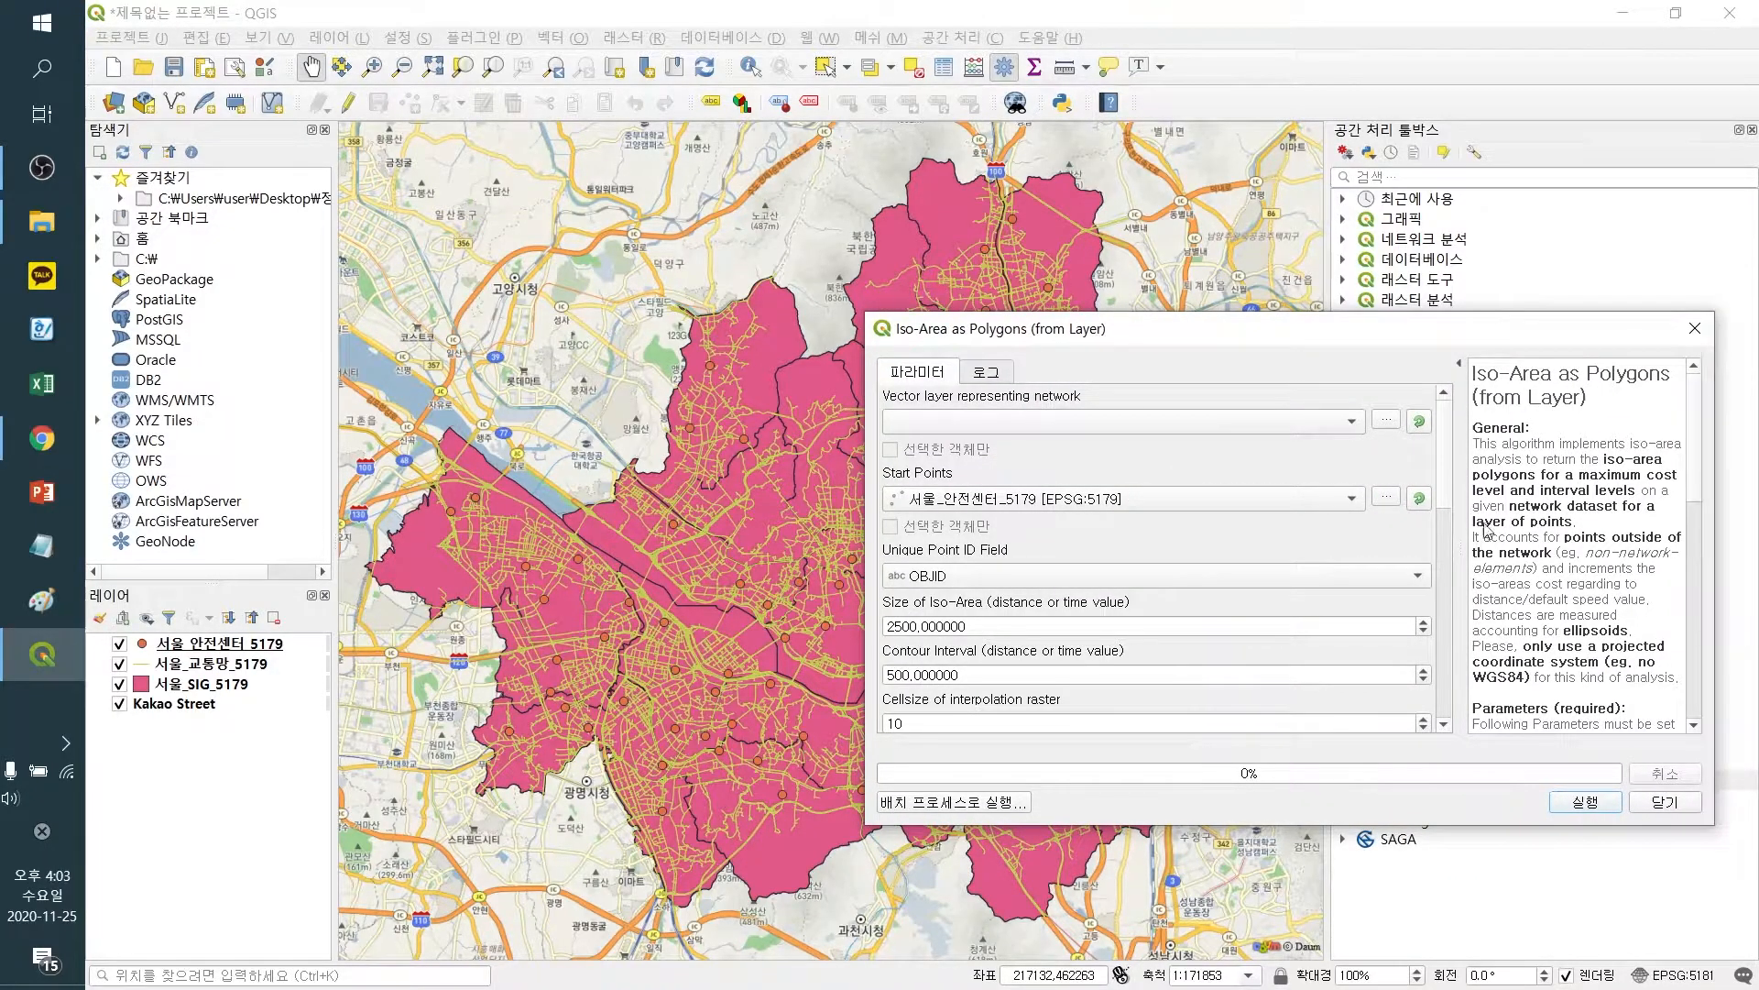
drag(1459, 481, 1369, 477)
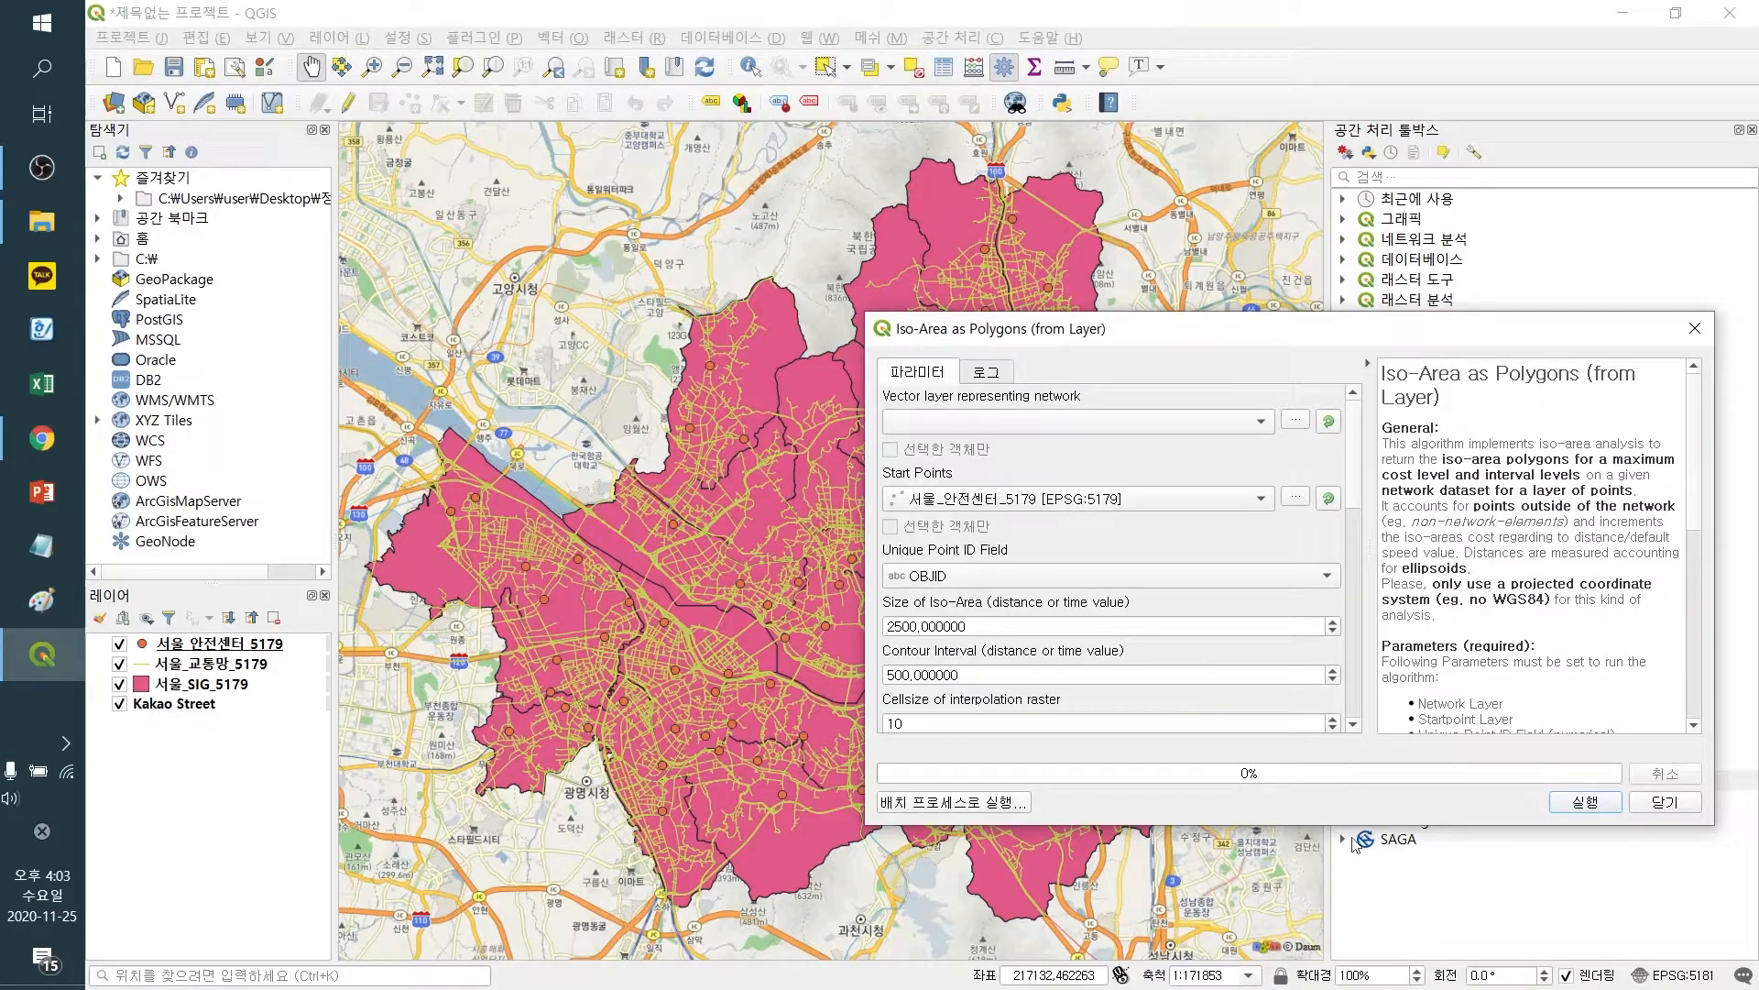
drag(1354, 823, 1353, 907)
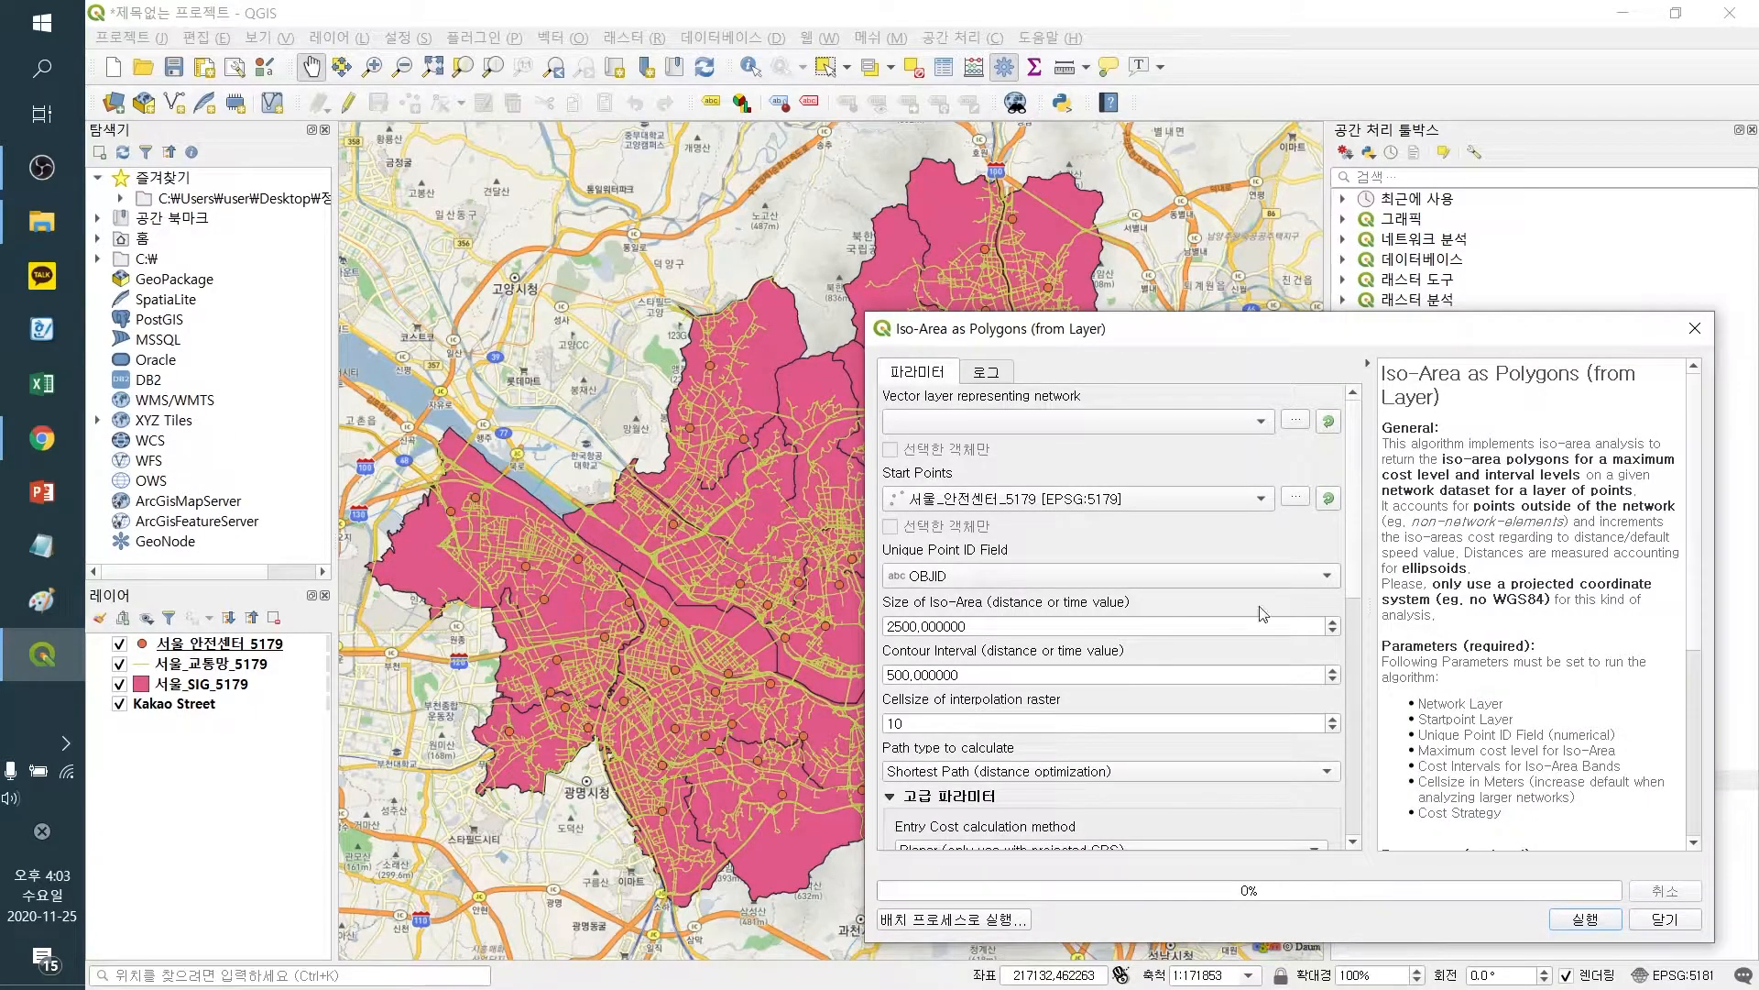
drag(1157, 332, 1195, 327)
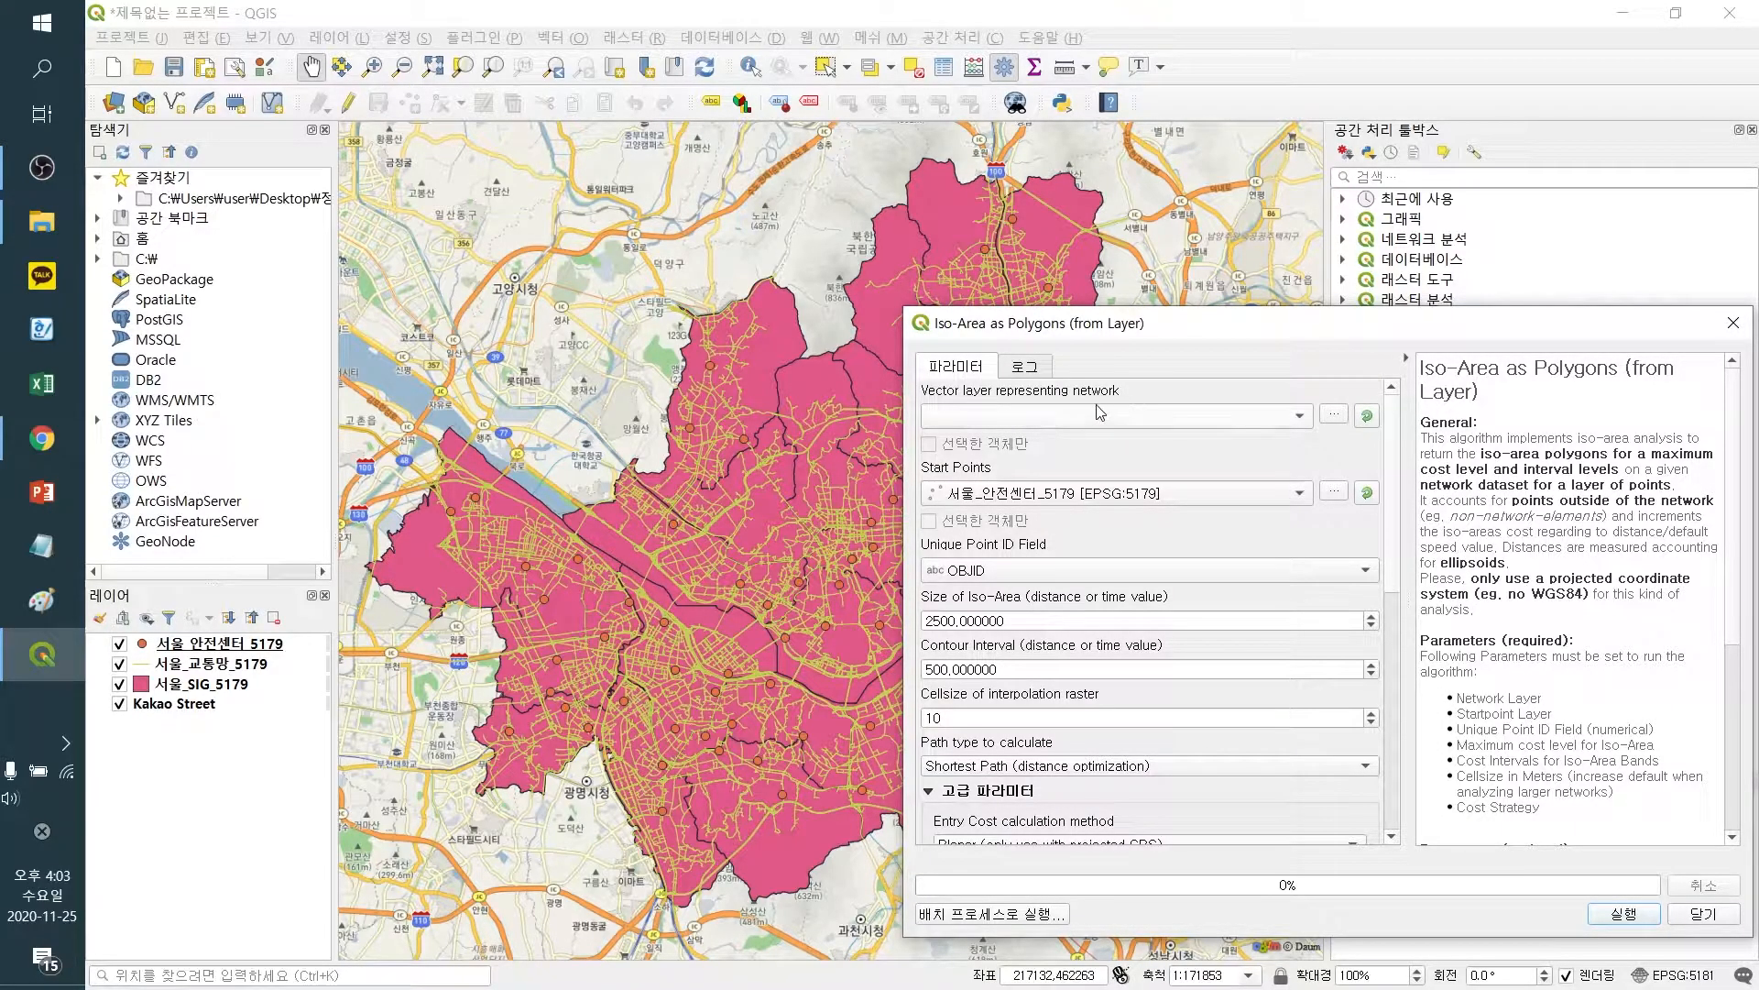
Set the network layer to 서울_교통망_5179 and keep 서울_안전센터_5179 as the start points
scroll(1033, 420, down, 1)
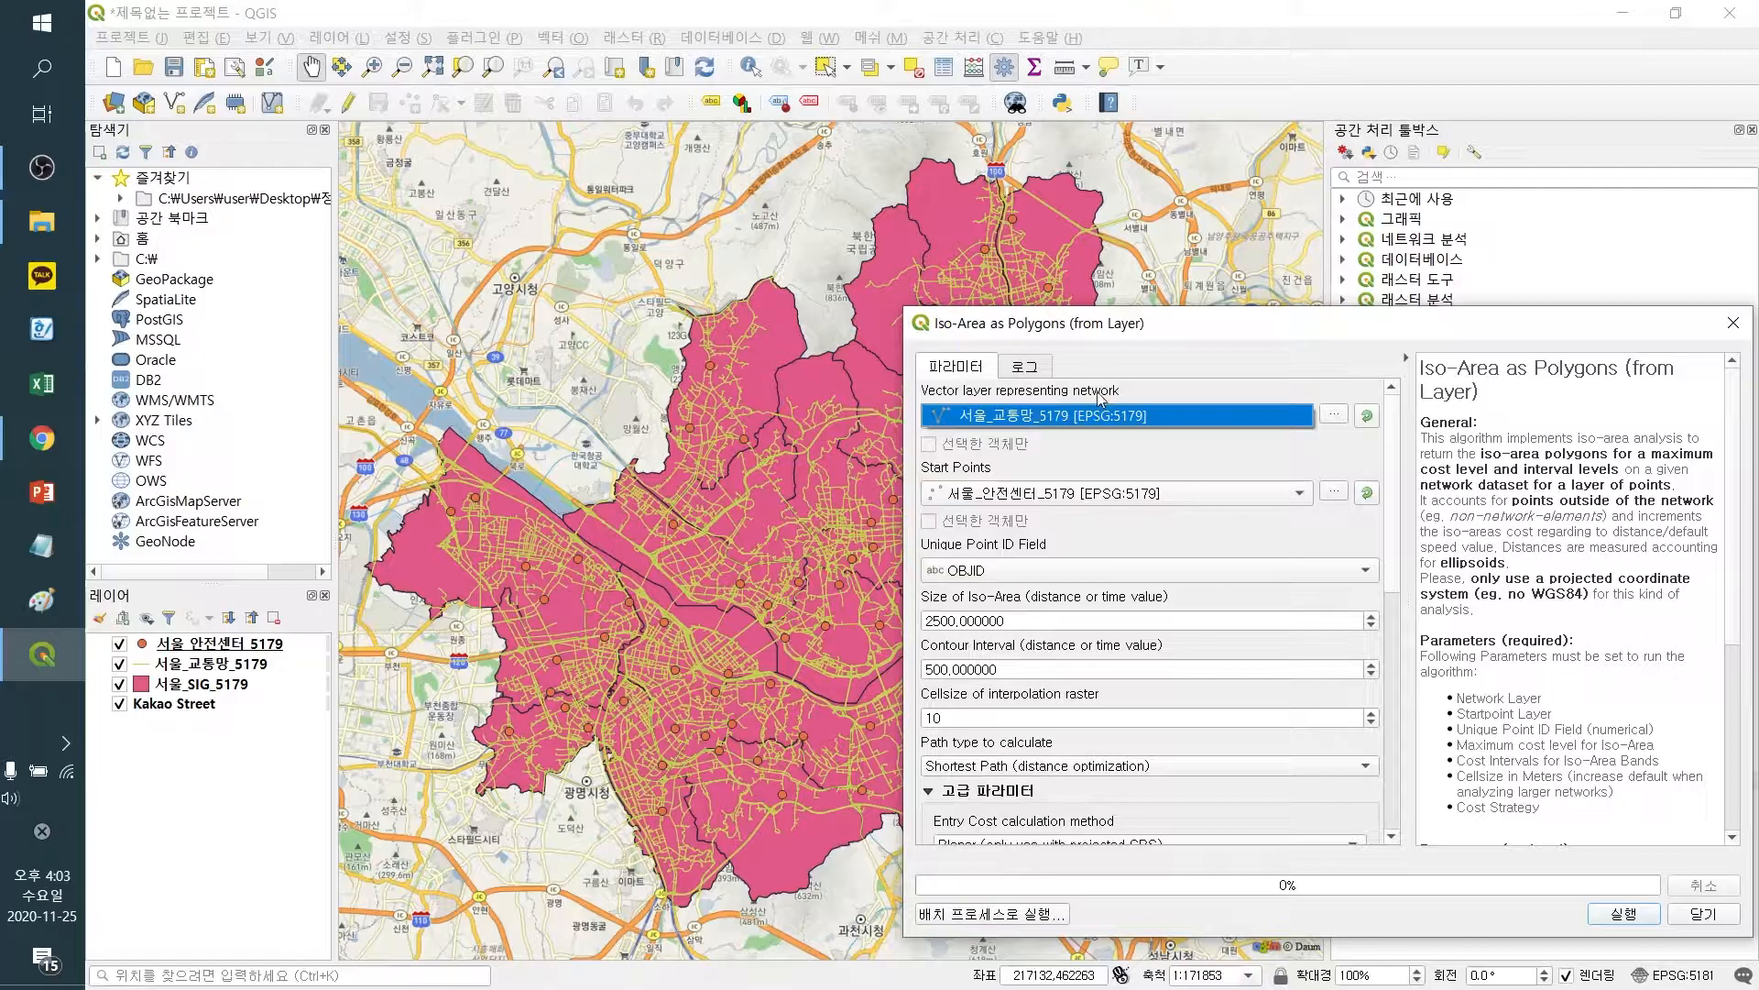
click(1007, 427)
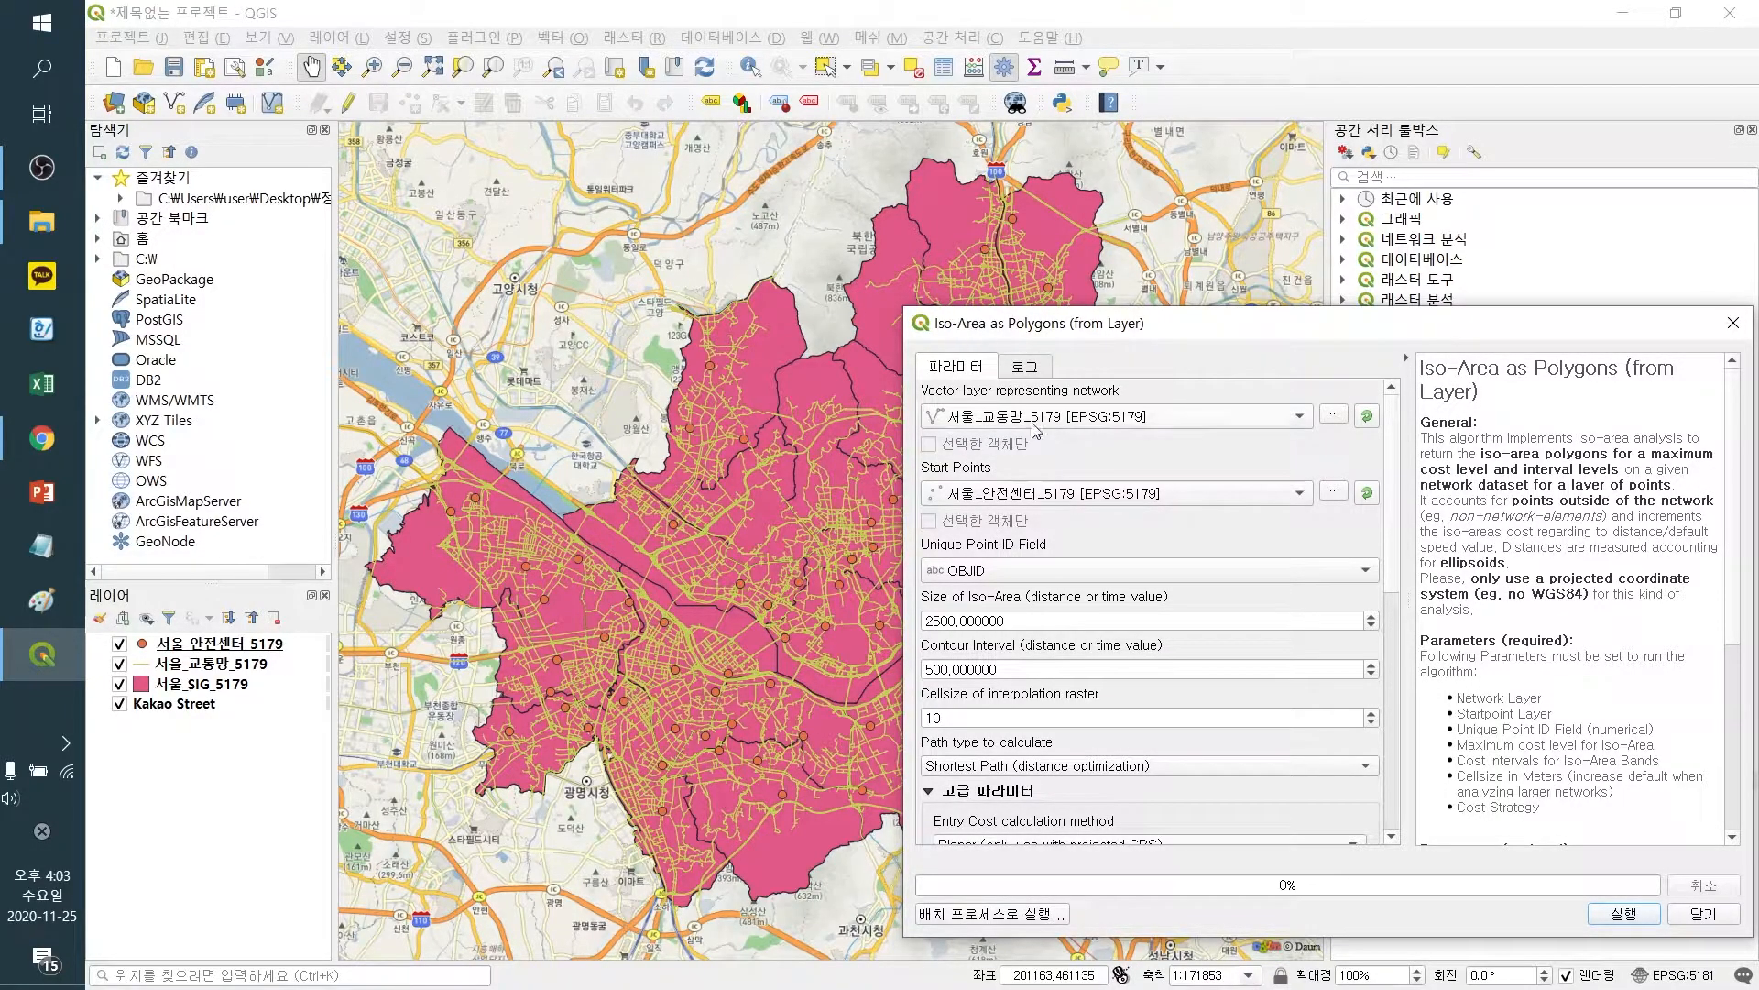
click(1104, 502)
click(1107, 500)
click(1044, 570)
click(1047, 567)
Set the Unique Point ID Field to OBJECTID
scroll(1521, 537, down, 1)
scroll(1540, 545, up, 1)
scroll(1475, 449, down, 2)
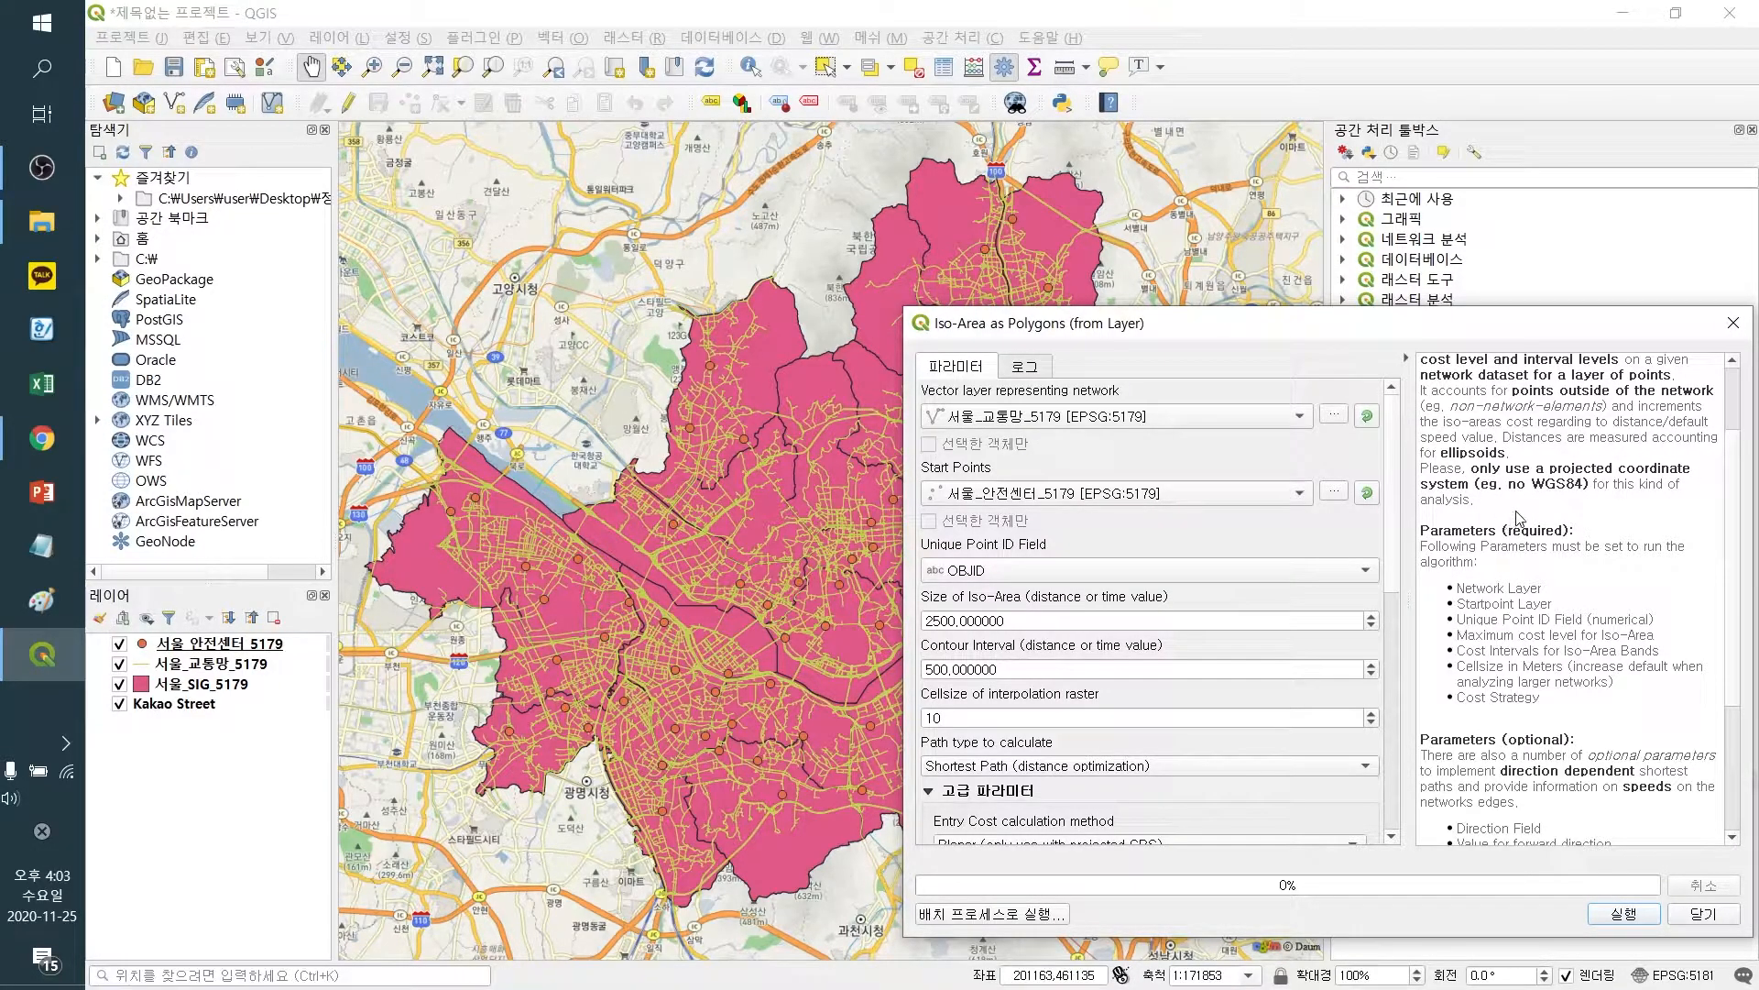
scroll(1558, 497, down, 1)
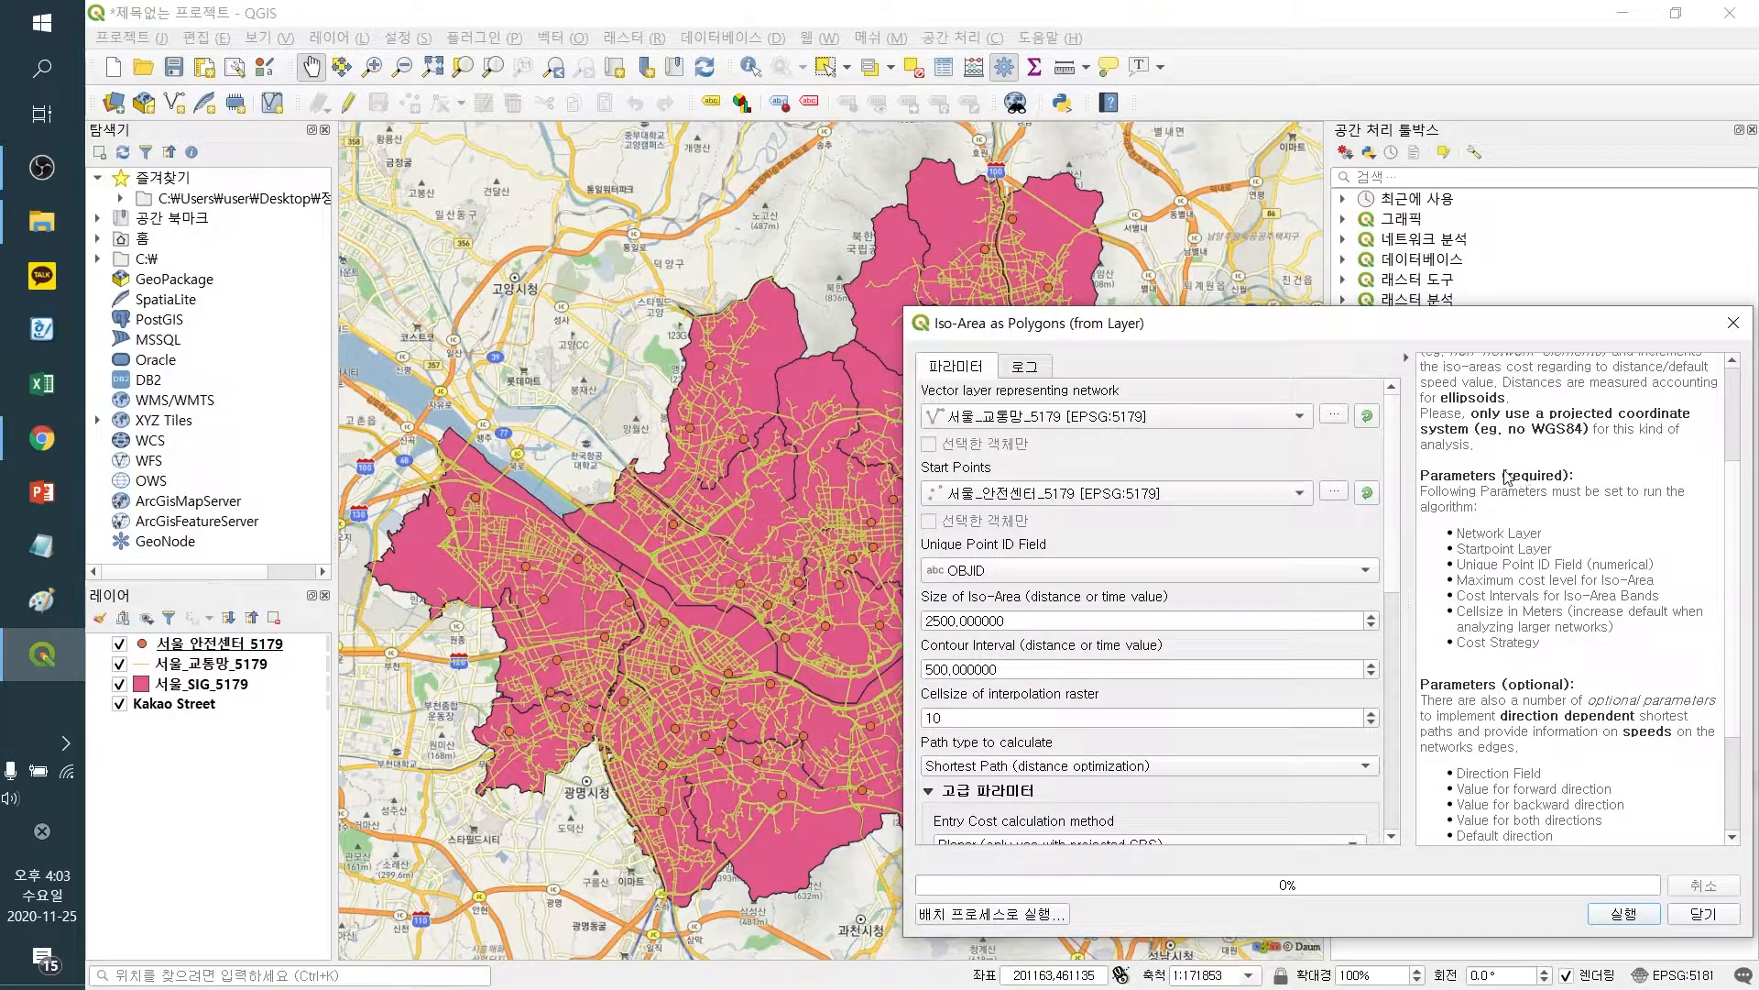
scroll(1508, 478, down, 1)
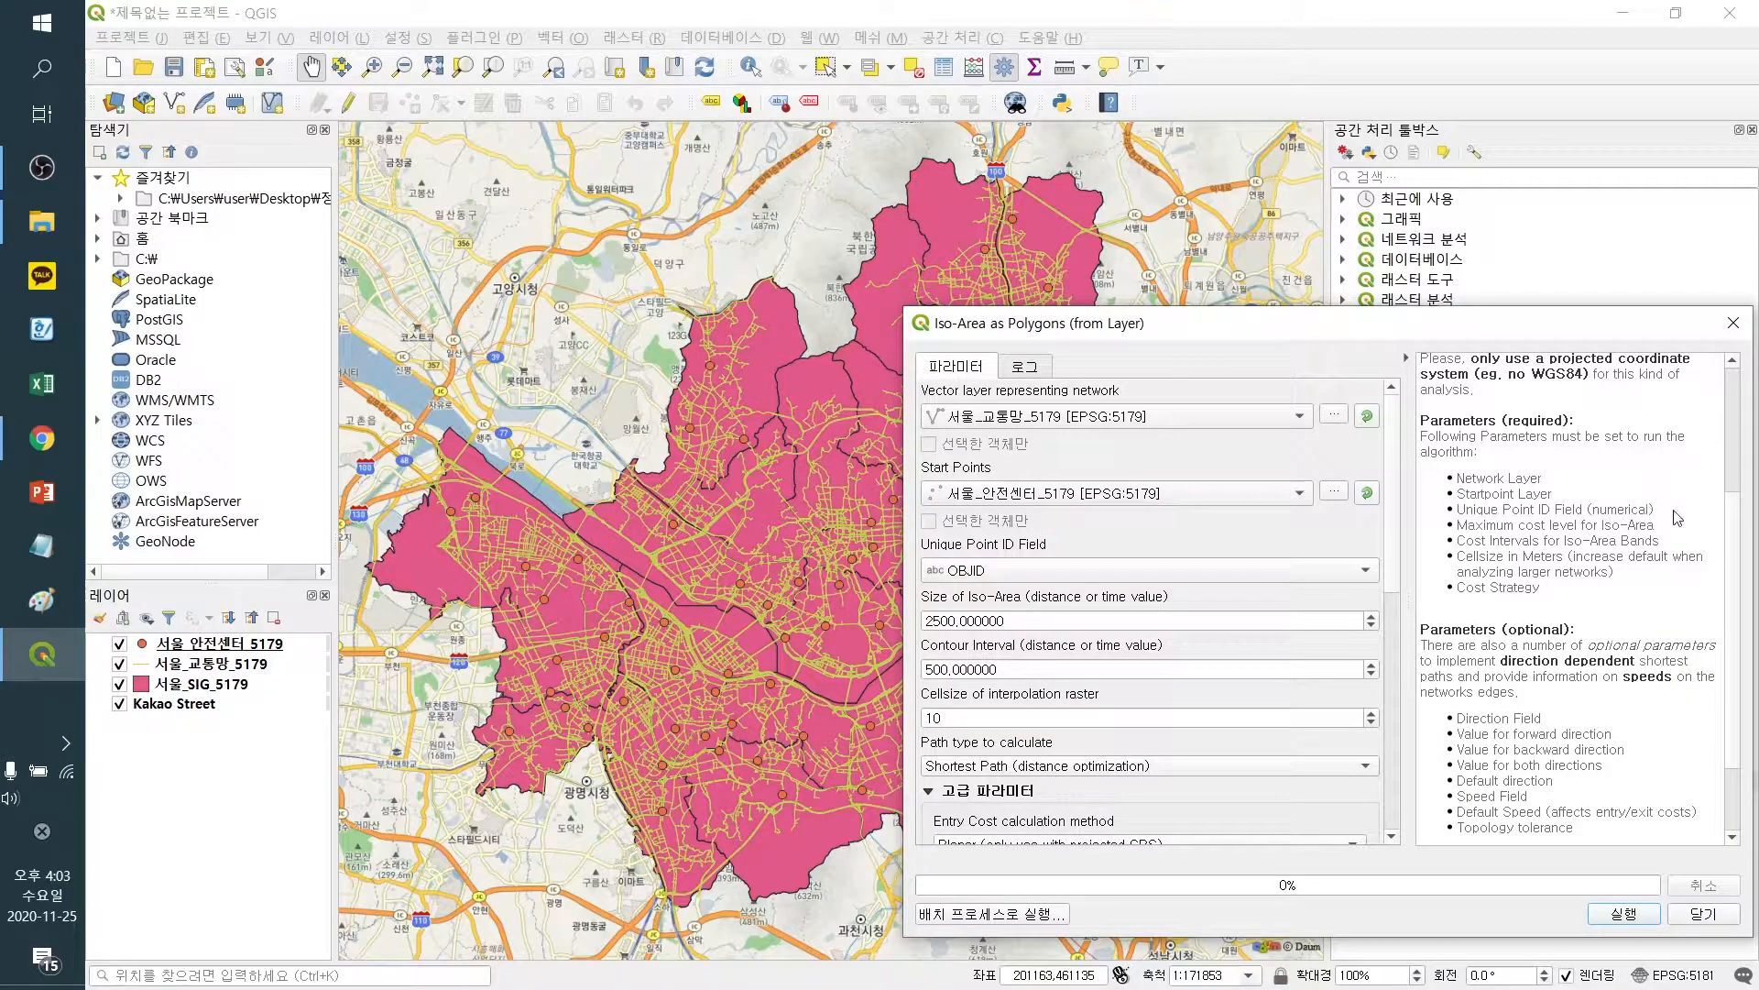
click(1286, 570)
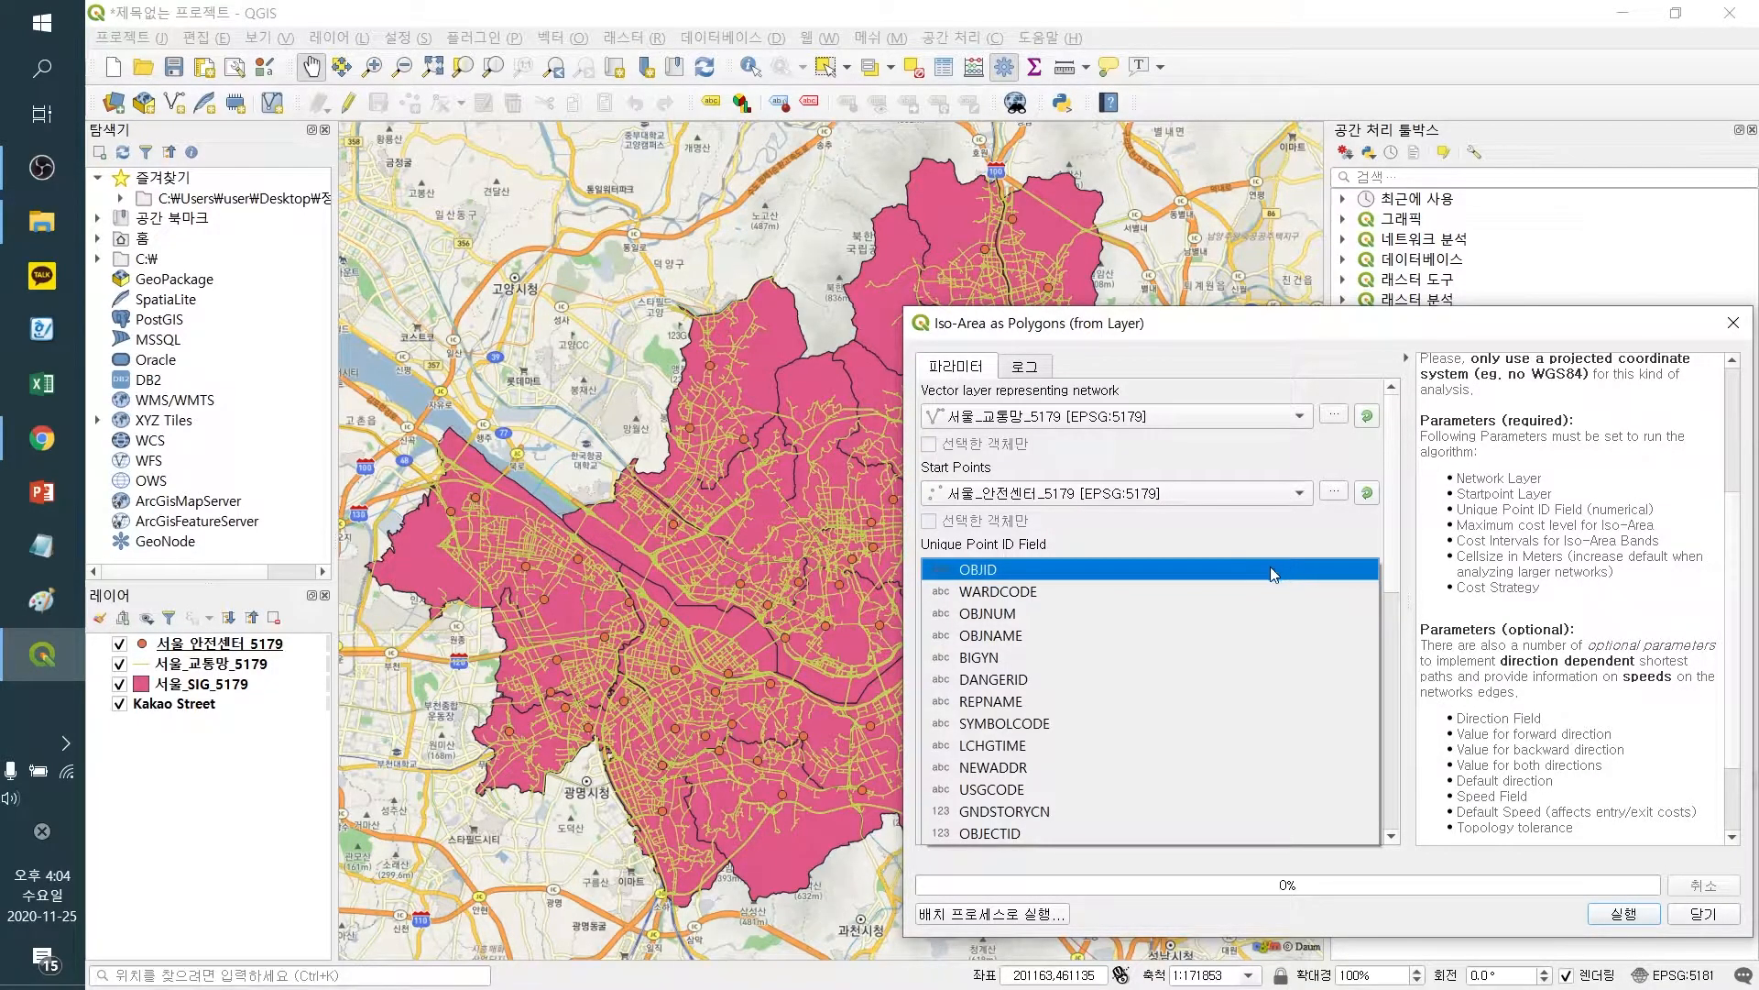
click(1103, 830)
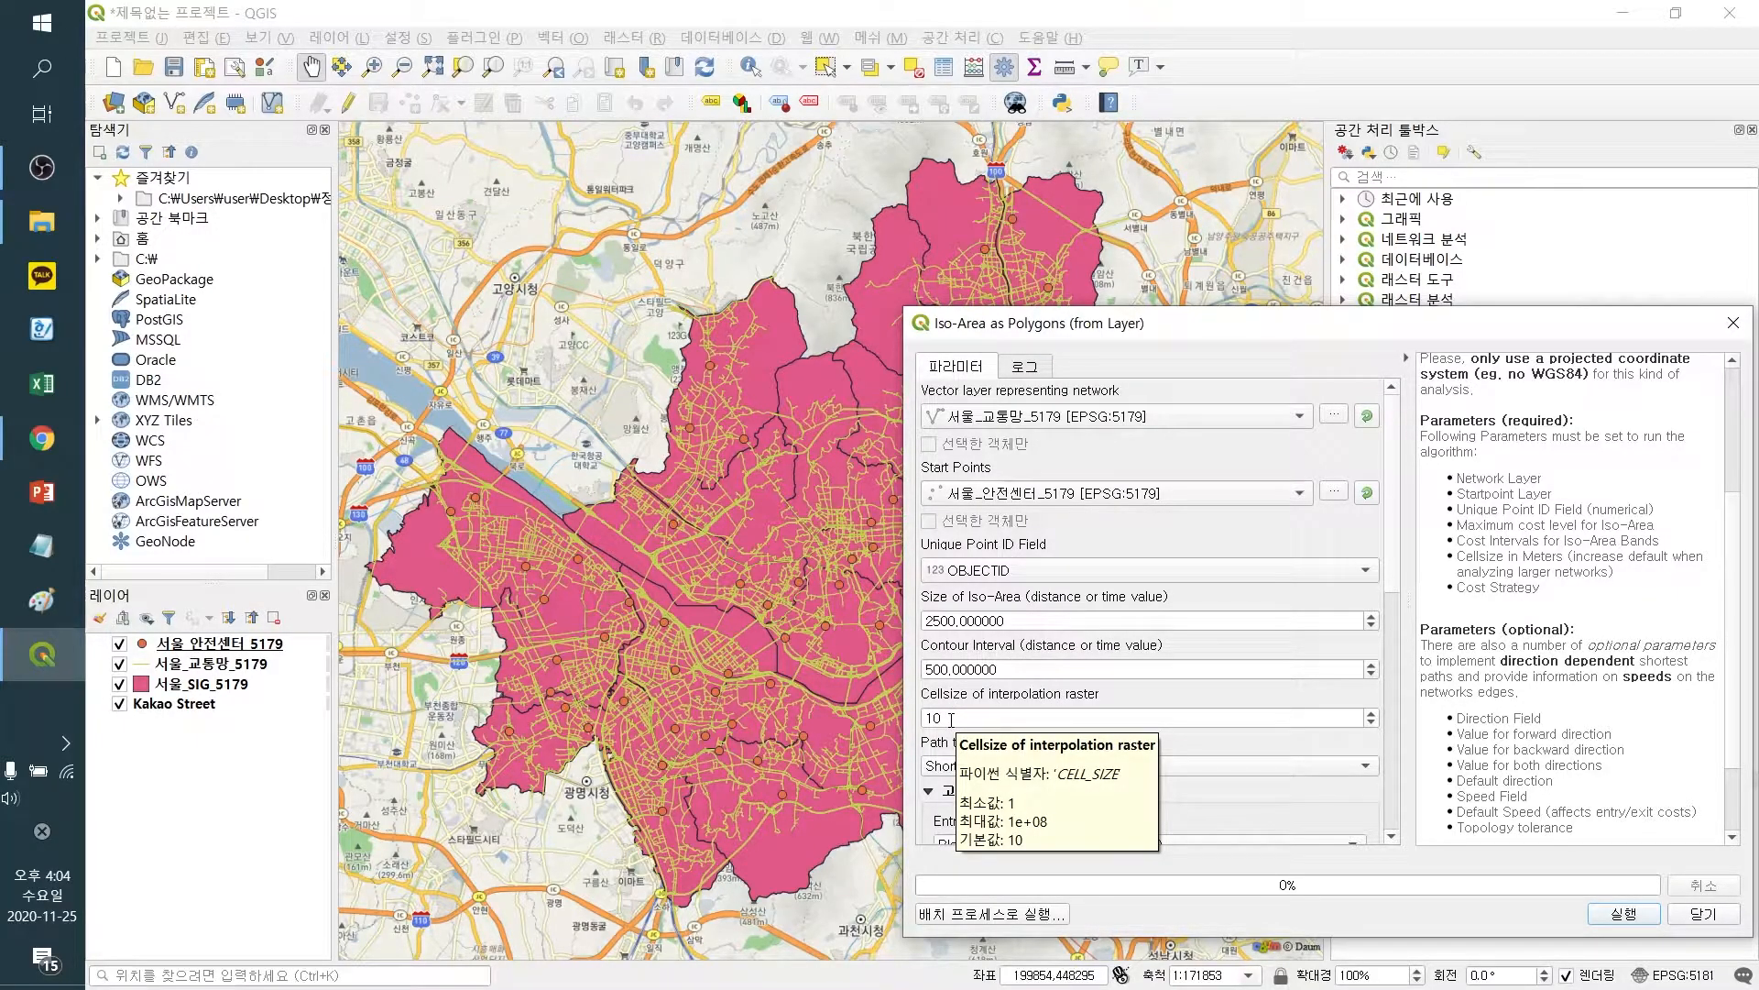
Choose Shortest Path (distance optimization) as the path type to calculate
scroll(1395, 579, down, 2)
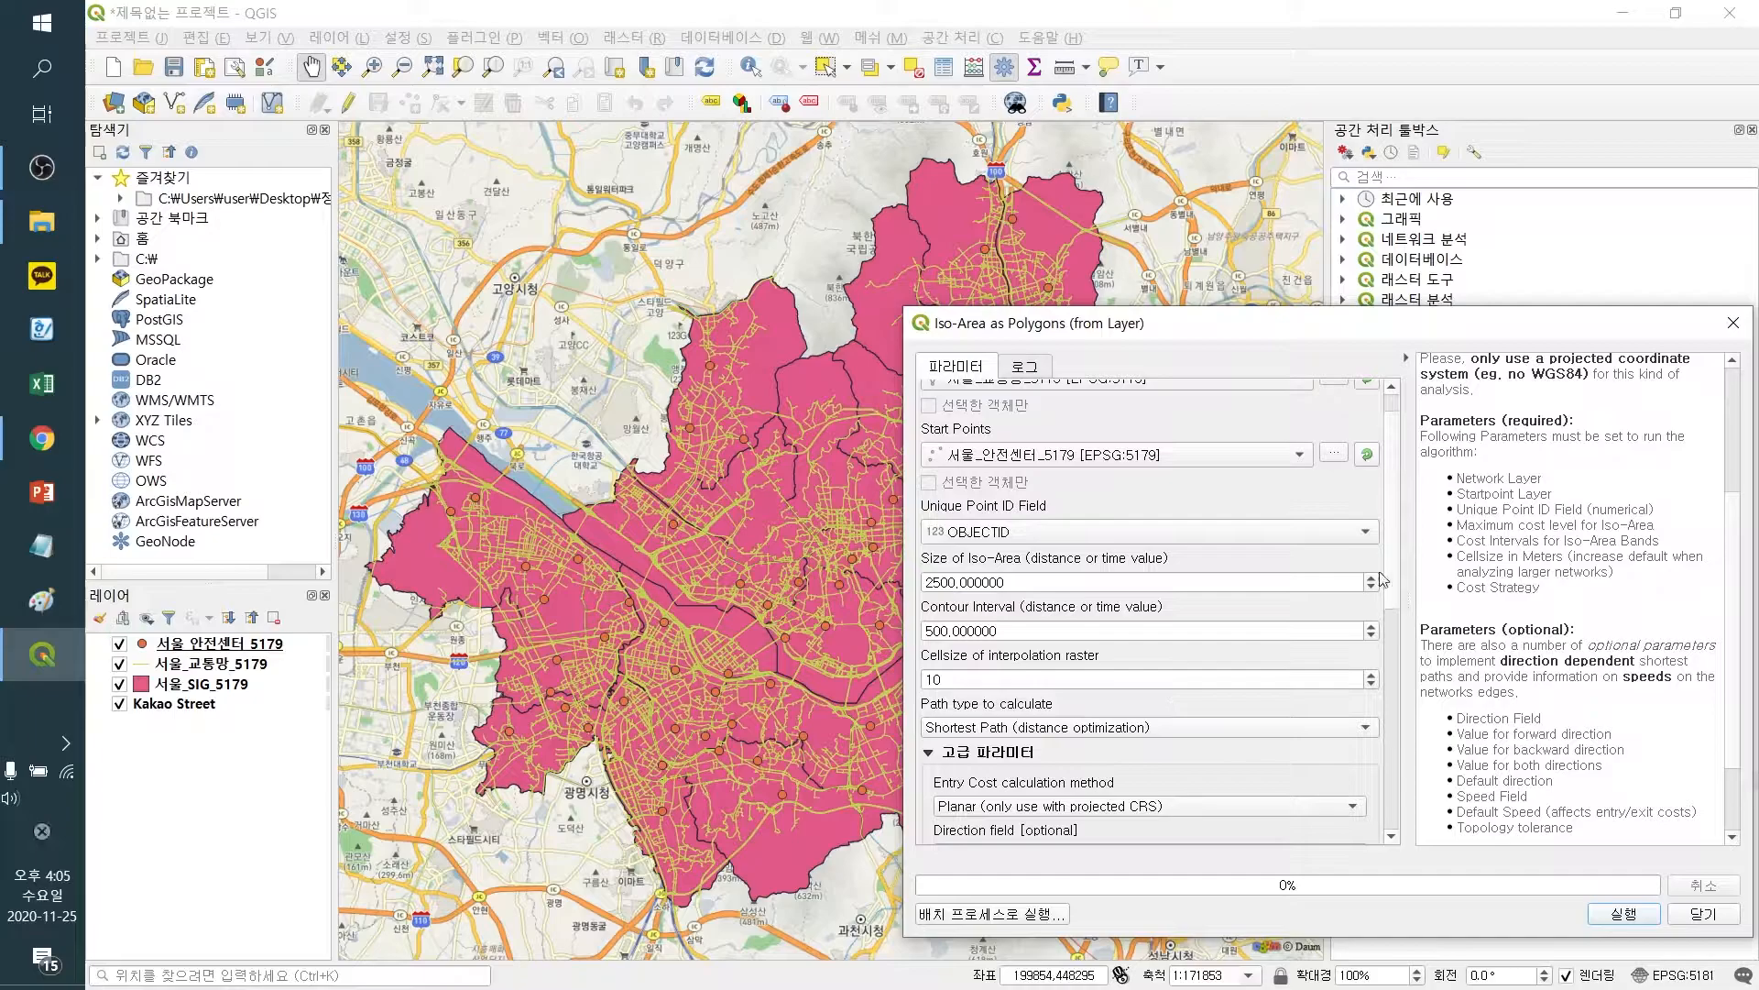
scroll(1136, 586, down, 3)
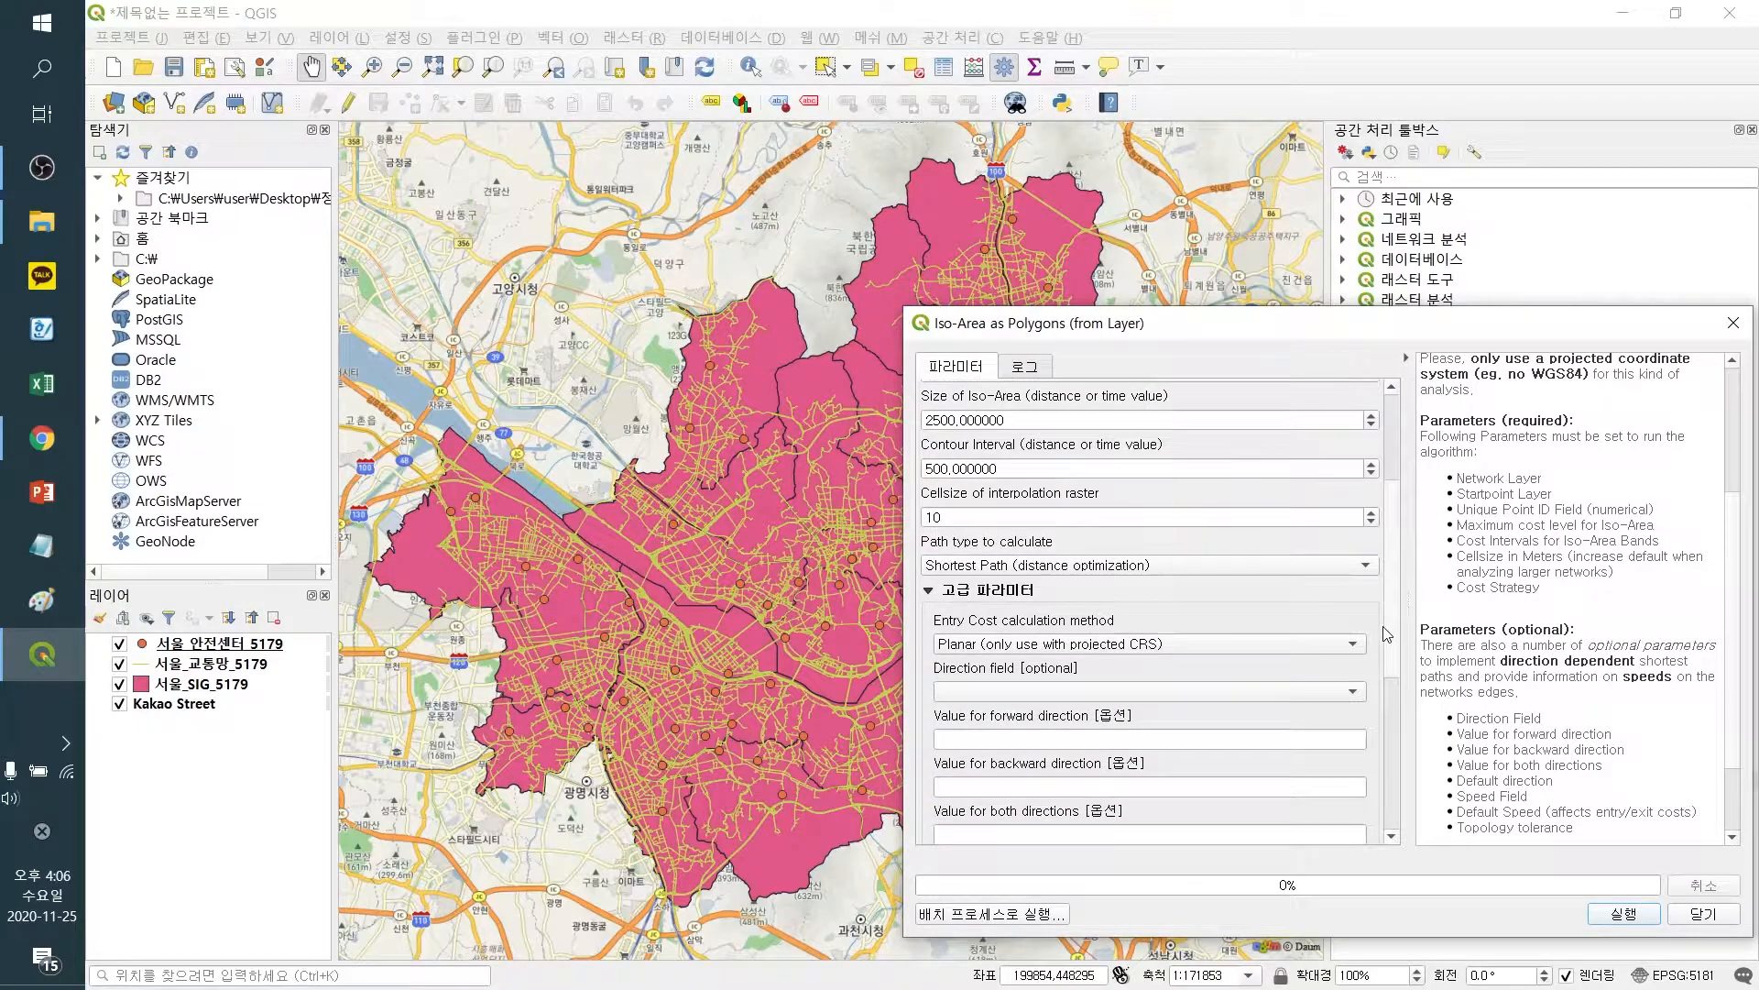
click(1035, 556)
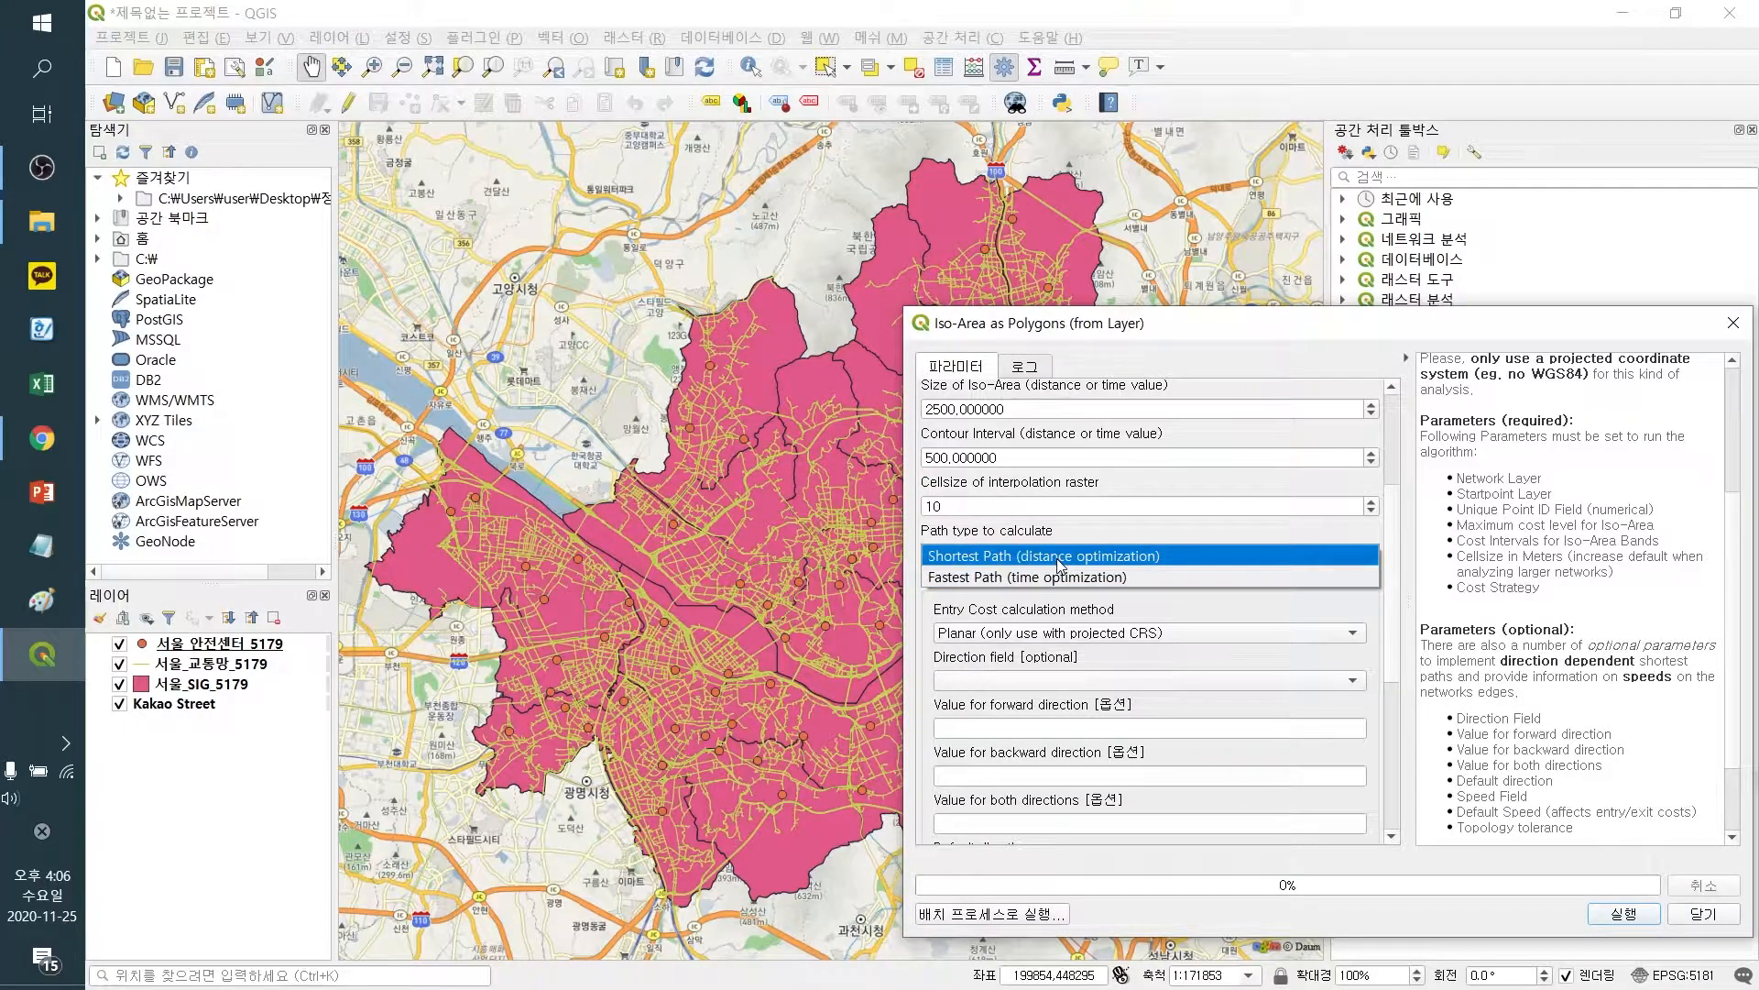
click(1060, 563)
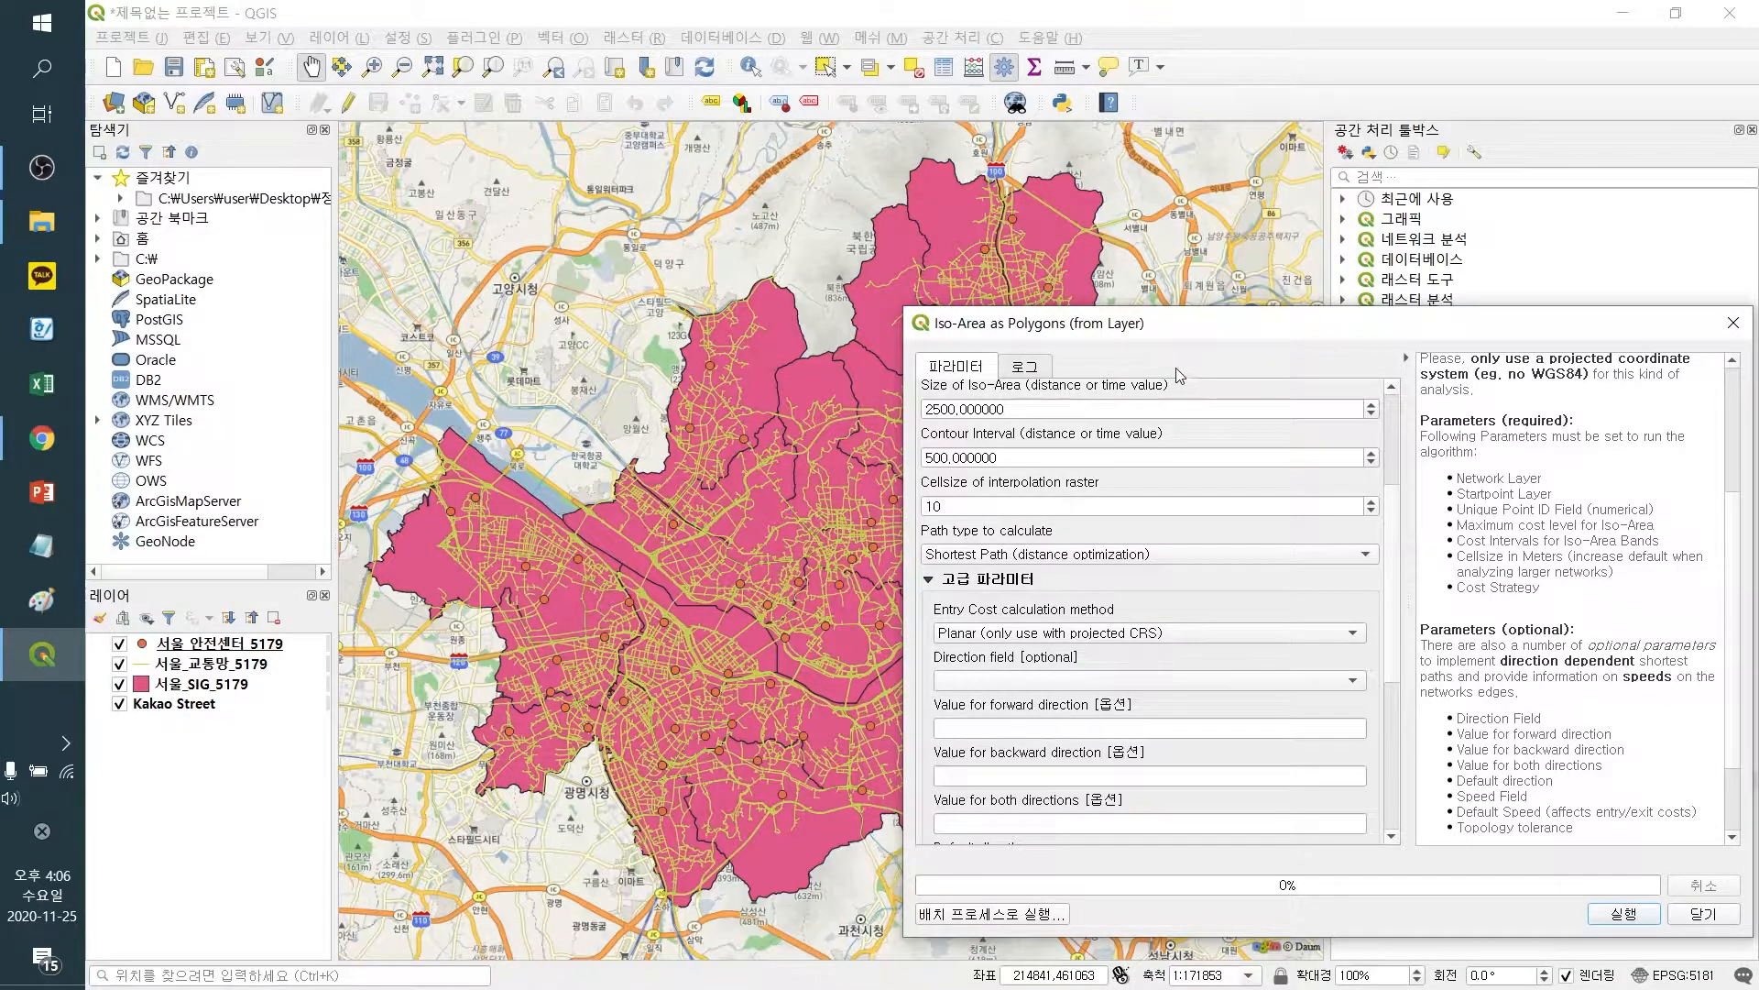
Review the QNEAT3 documentation page for Iso-Area as Polygon (from Layer) in the browser, then return to QGIS
click(51, 438)
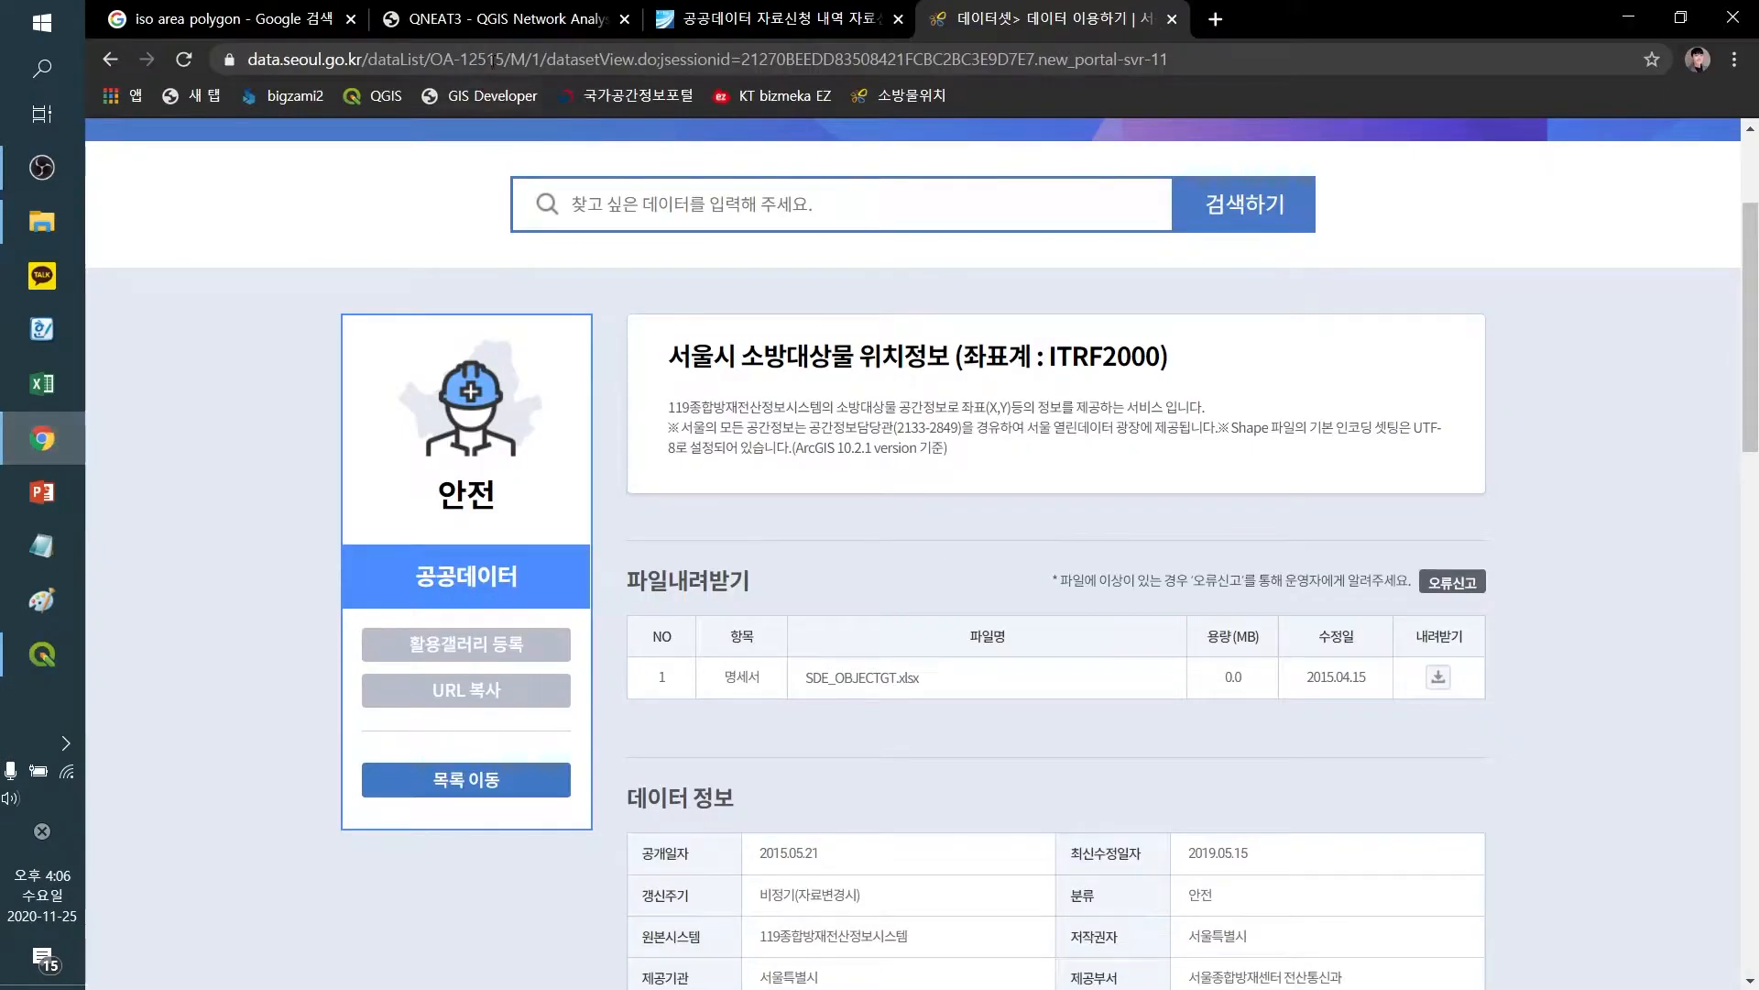
click(229, 18)
click(504, 18)
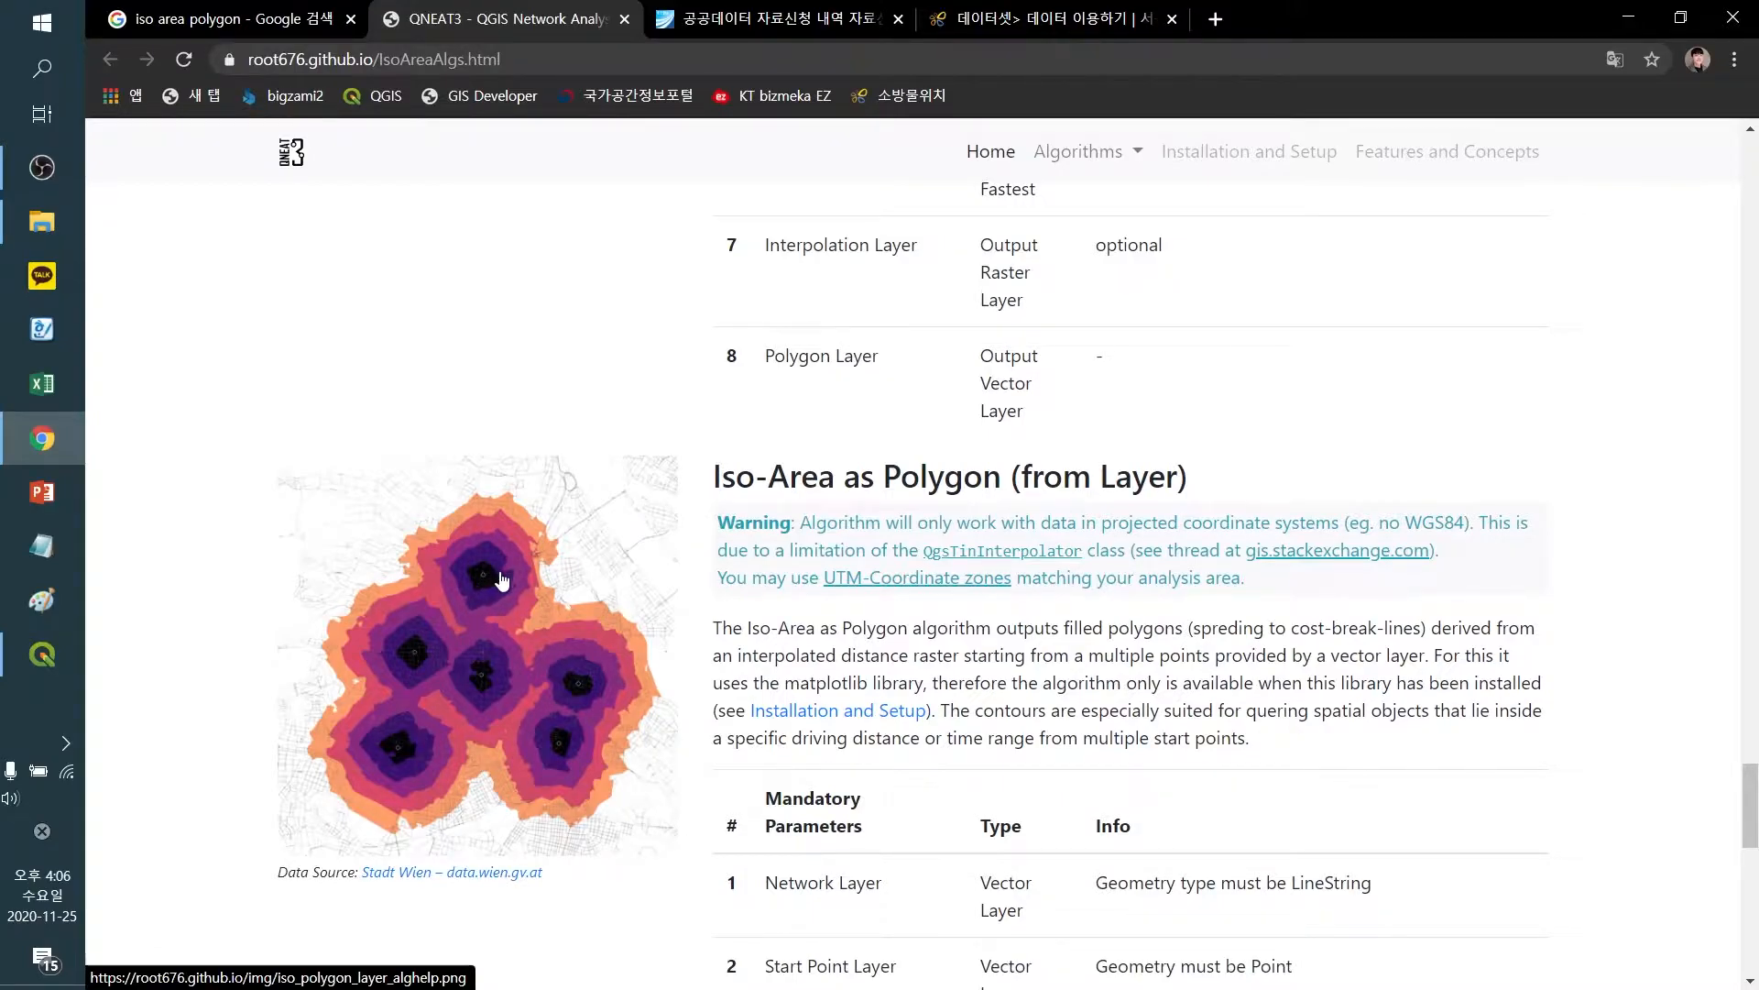
click(46, 655)
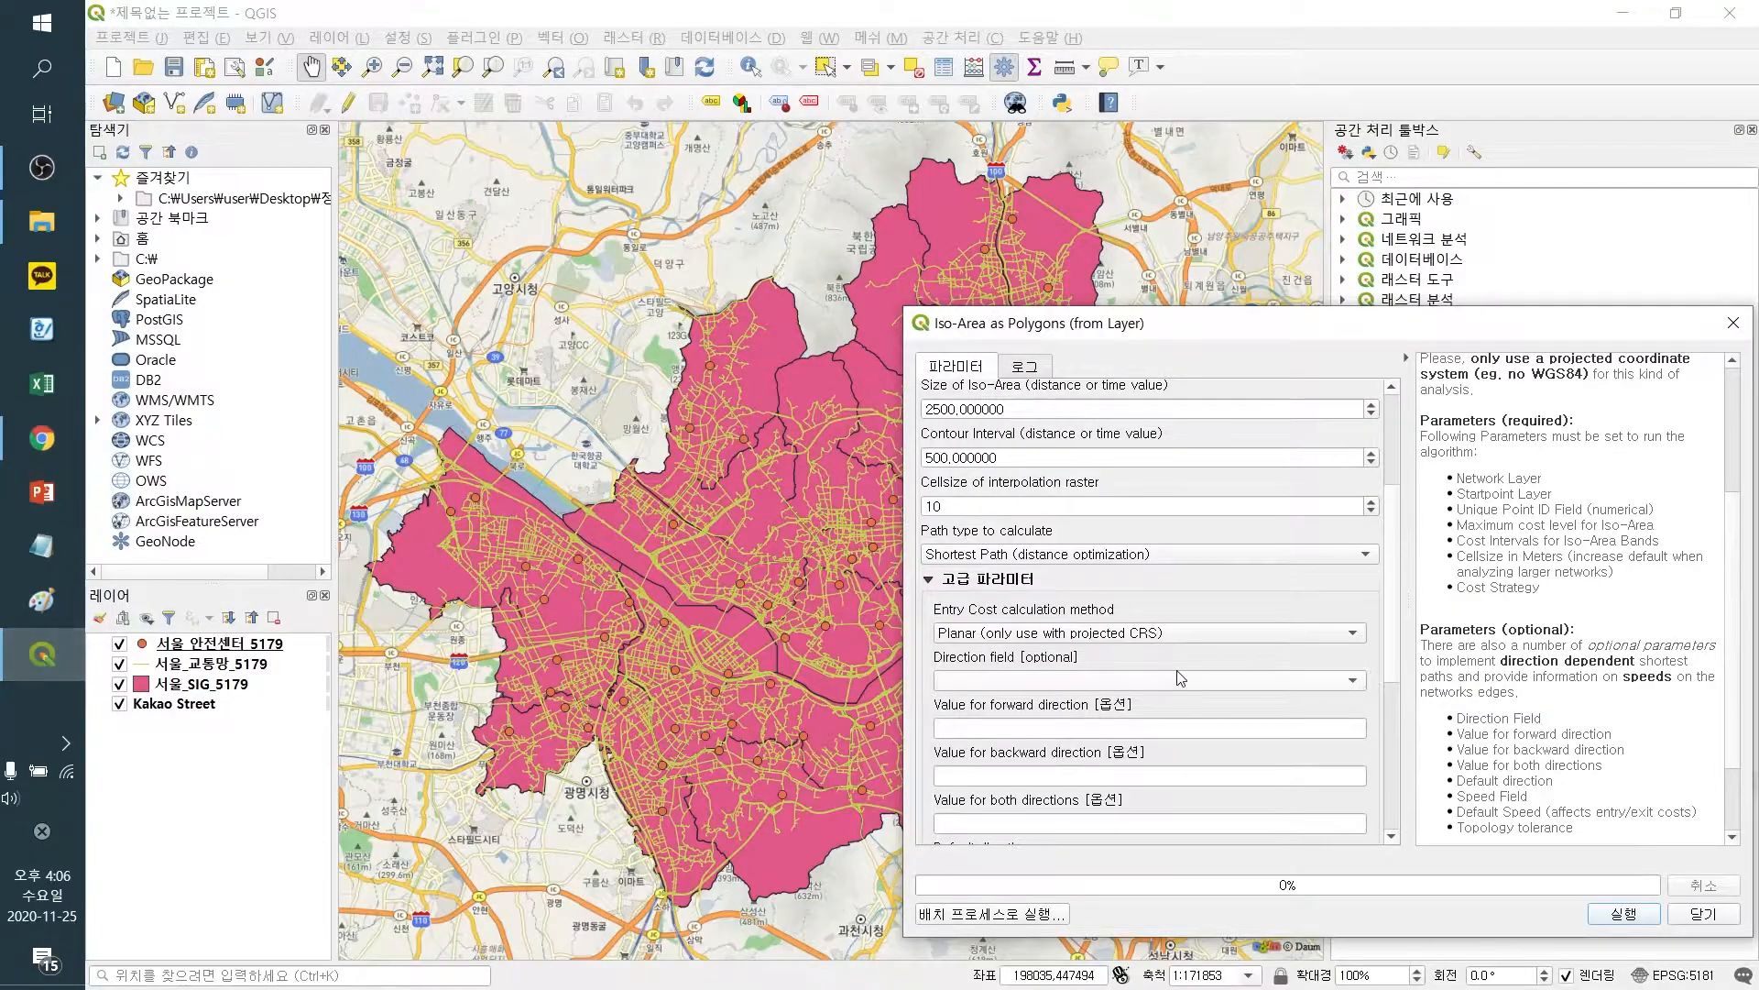
Run the Iso-Area as Polygons algorithm with iso-area size 2500 and contour interval 500
scroll(1400, 603, down, 1)
scroll(1400, 603, down, 5)
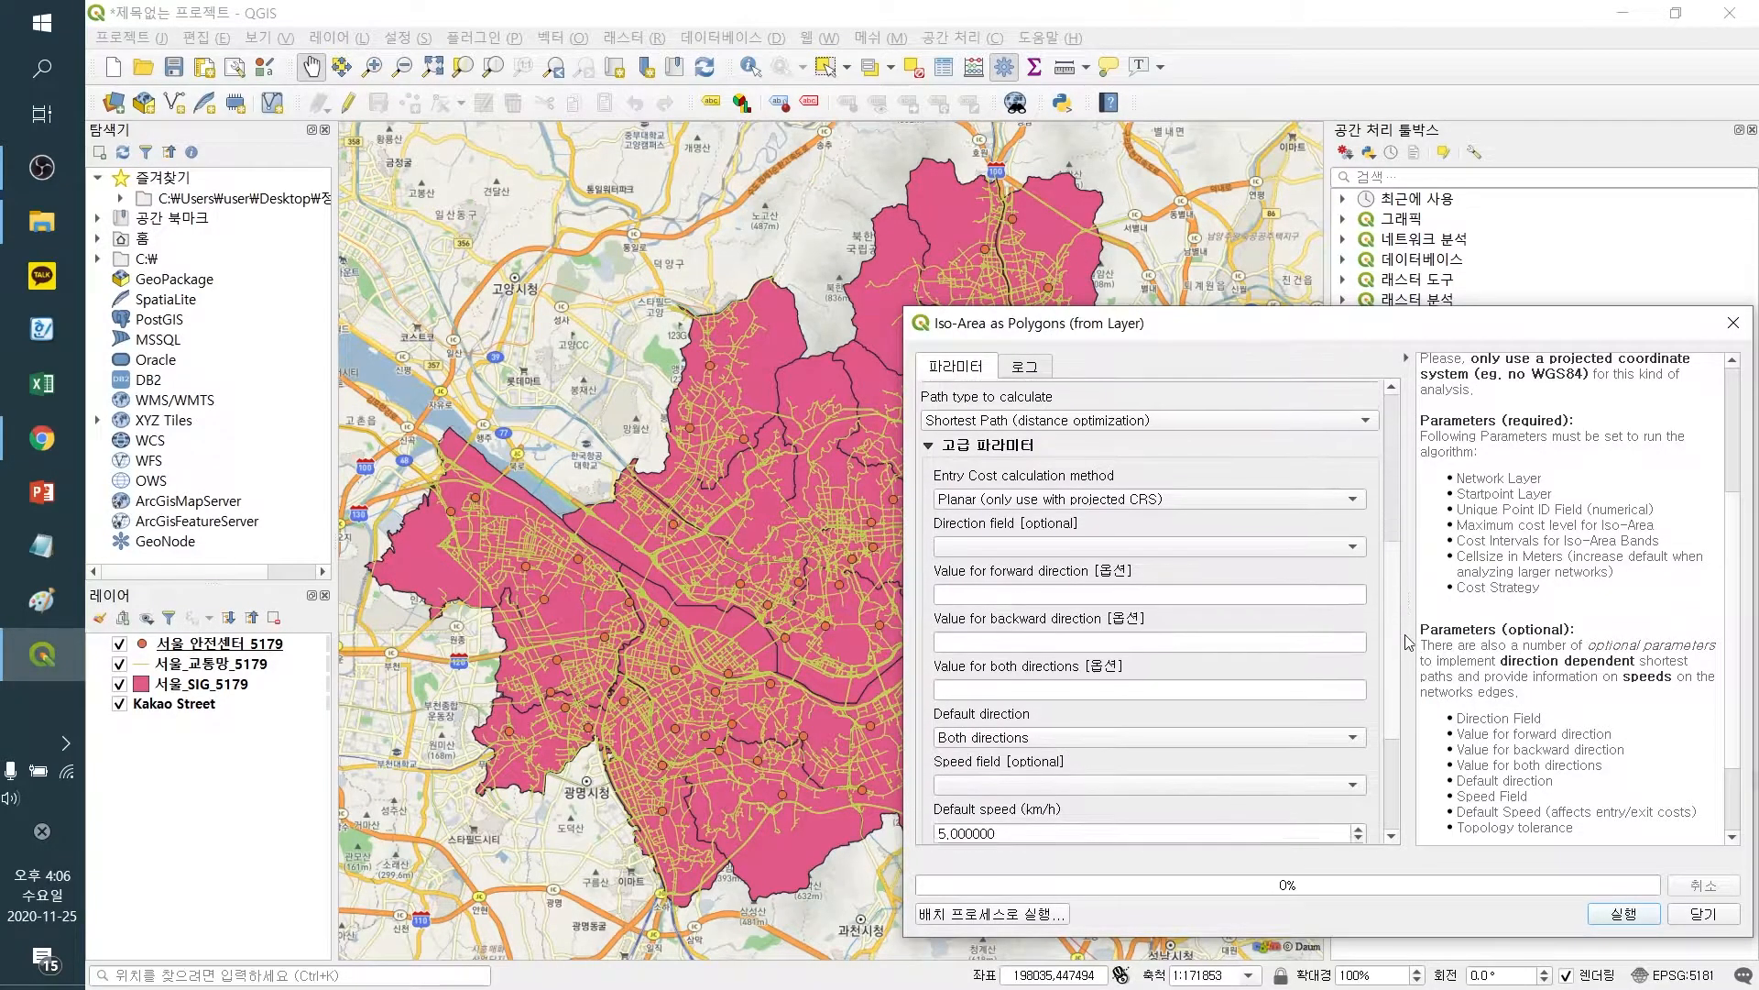
drag(1400, 683, 1399, 564)
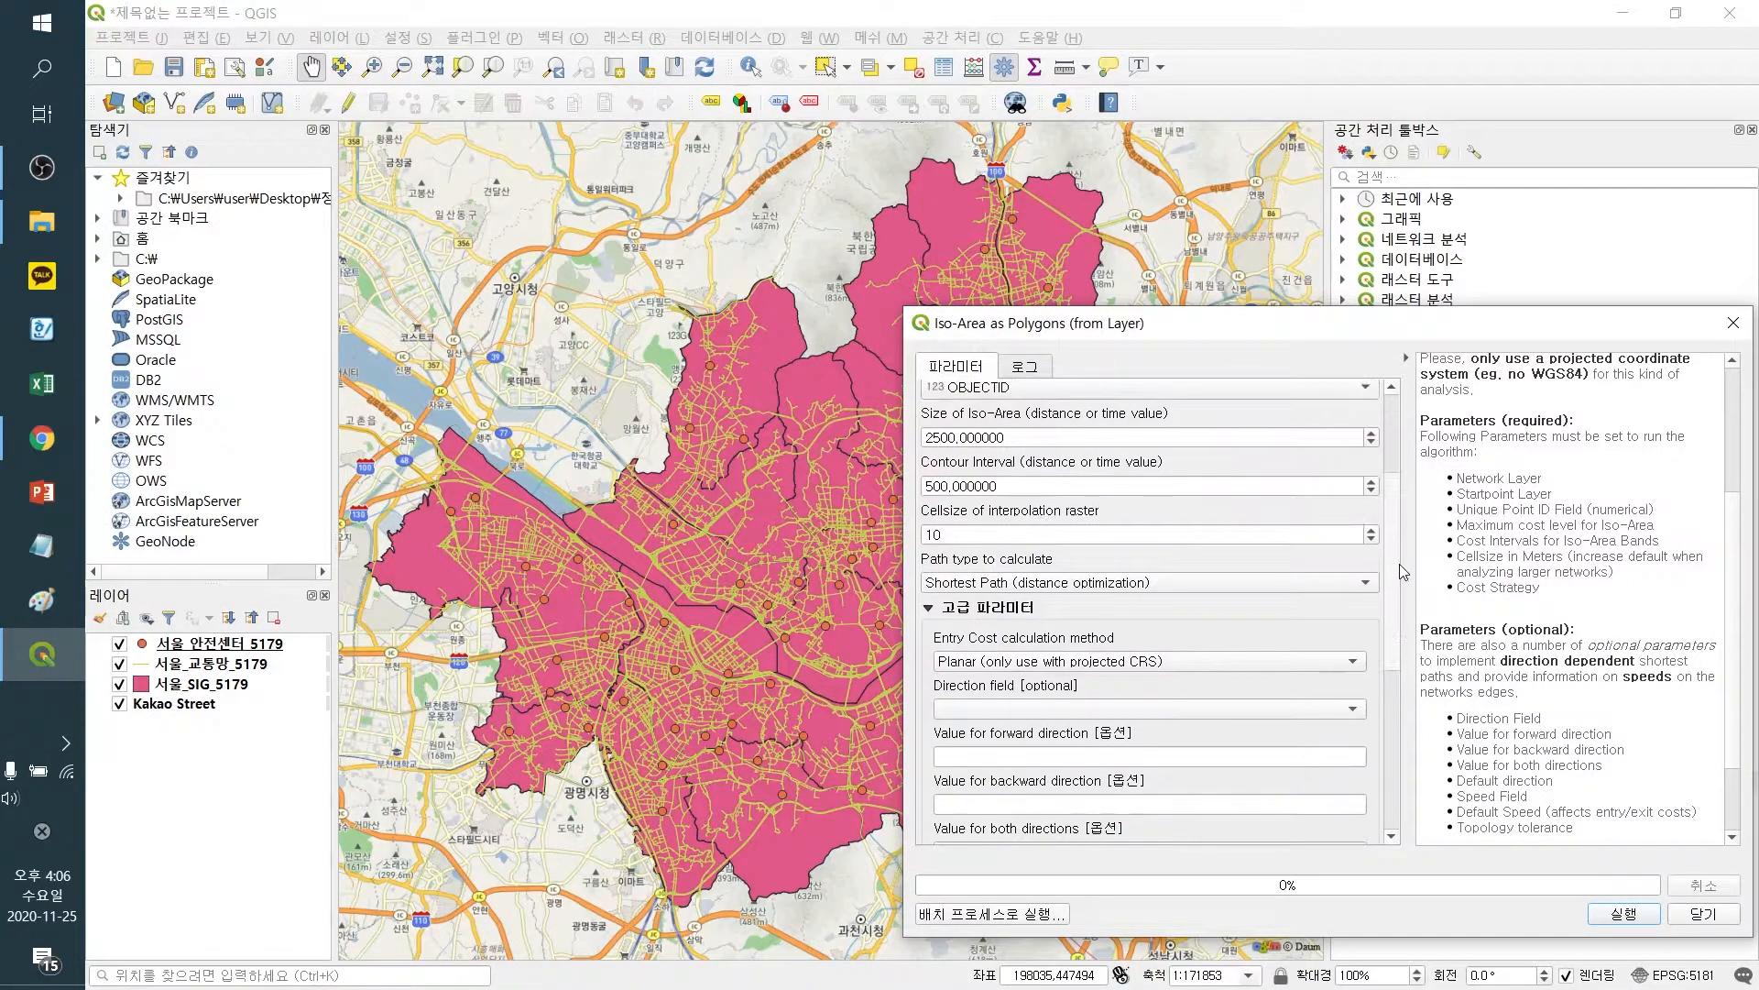
click(1623, 914)
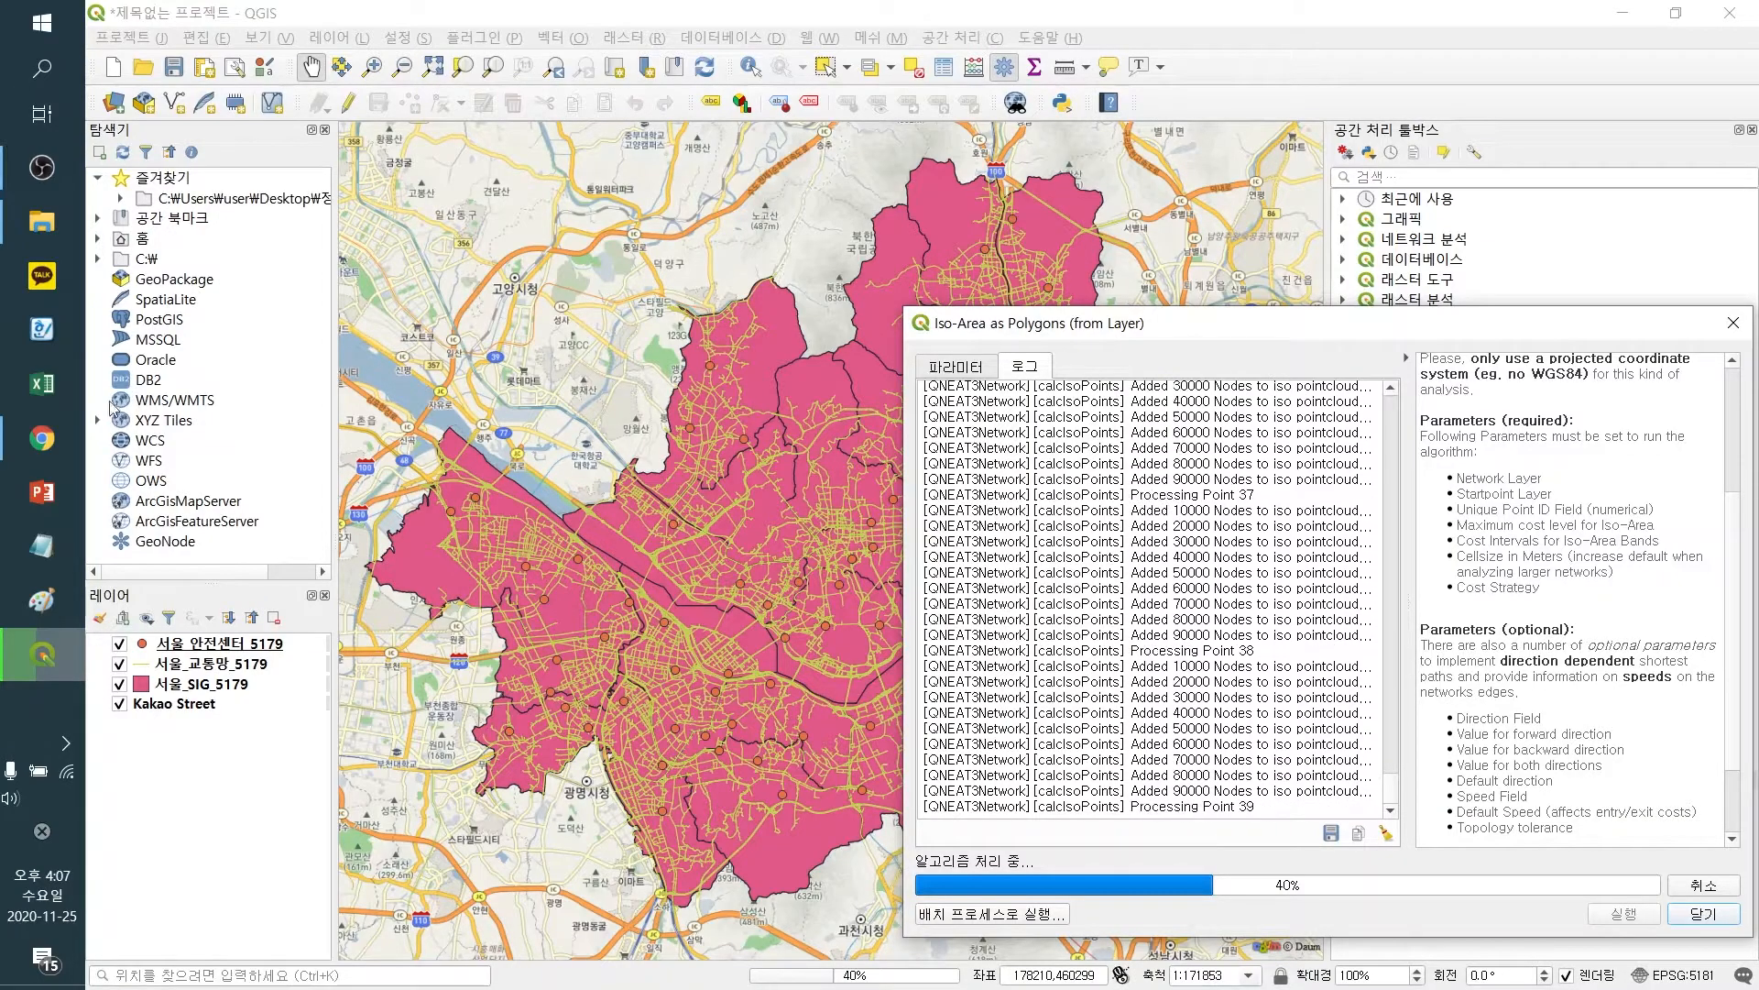
Browse the KTDB national transport database website in the browser, then return to QGIS
click(49, 440)
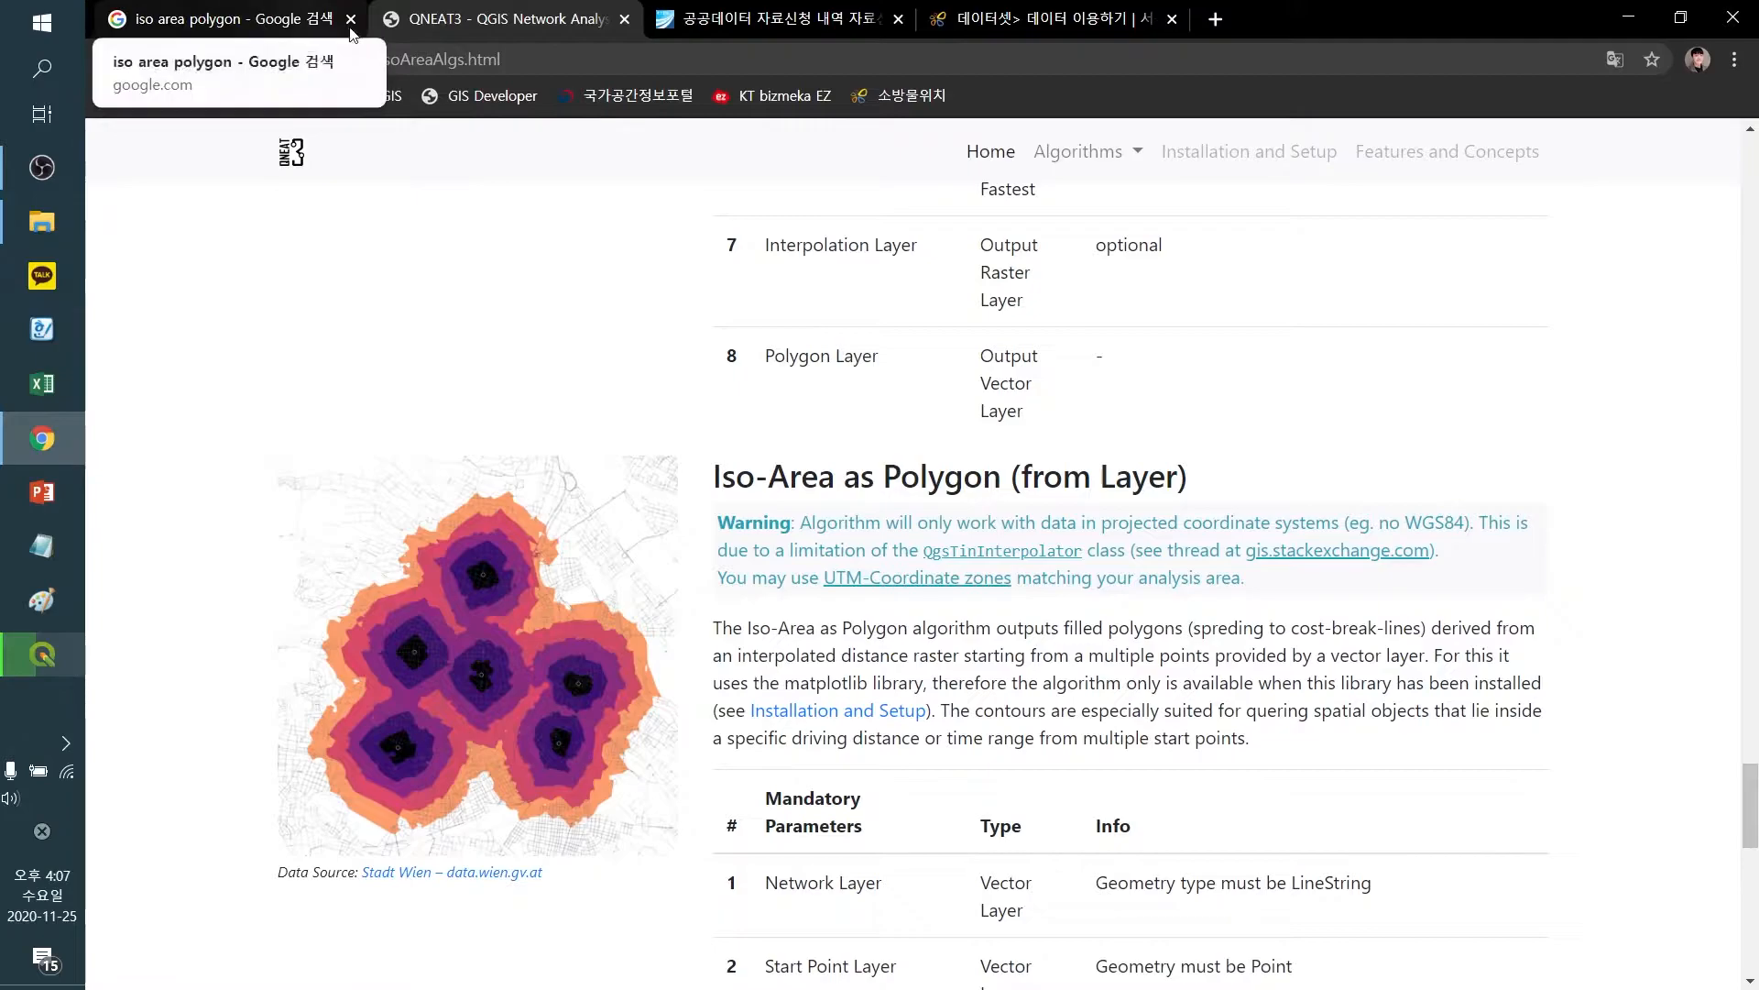
click(718, 26)
scroll(718, 248, up, 4)
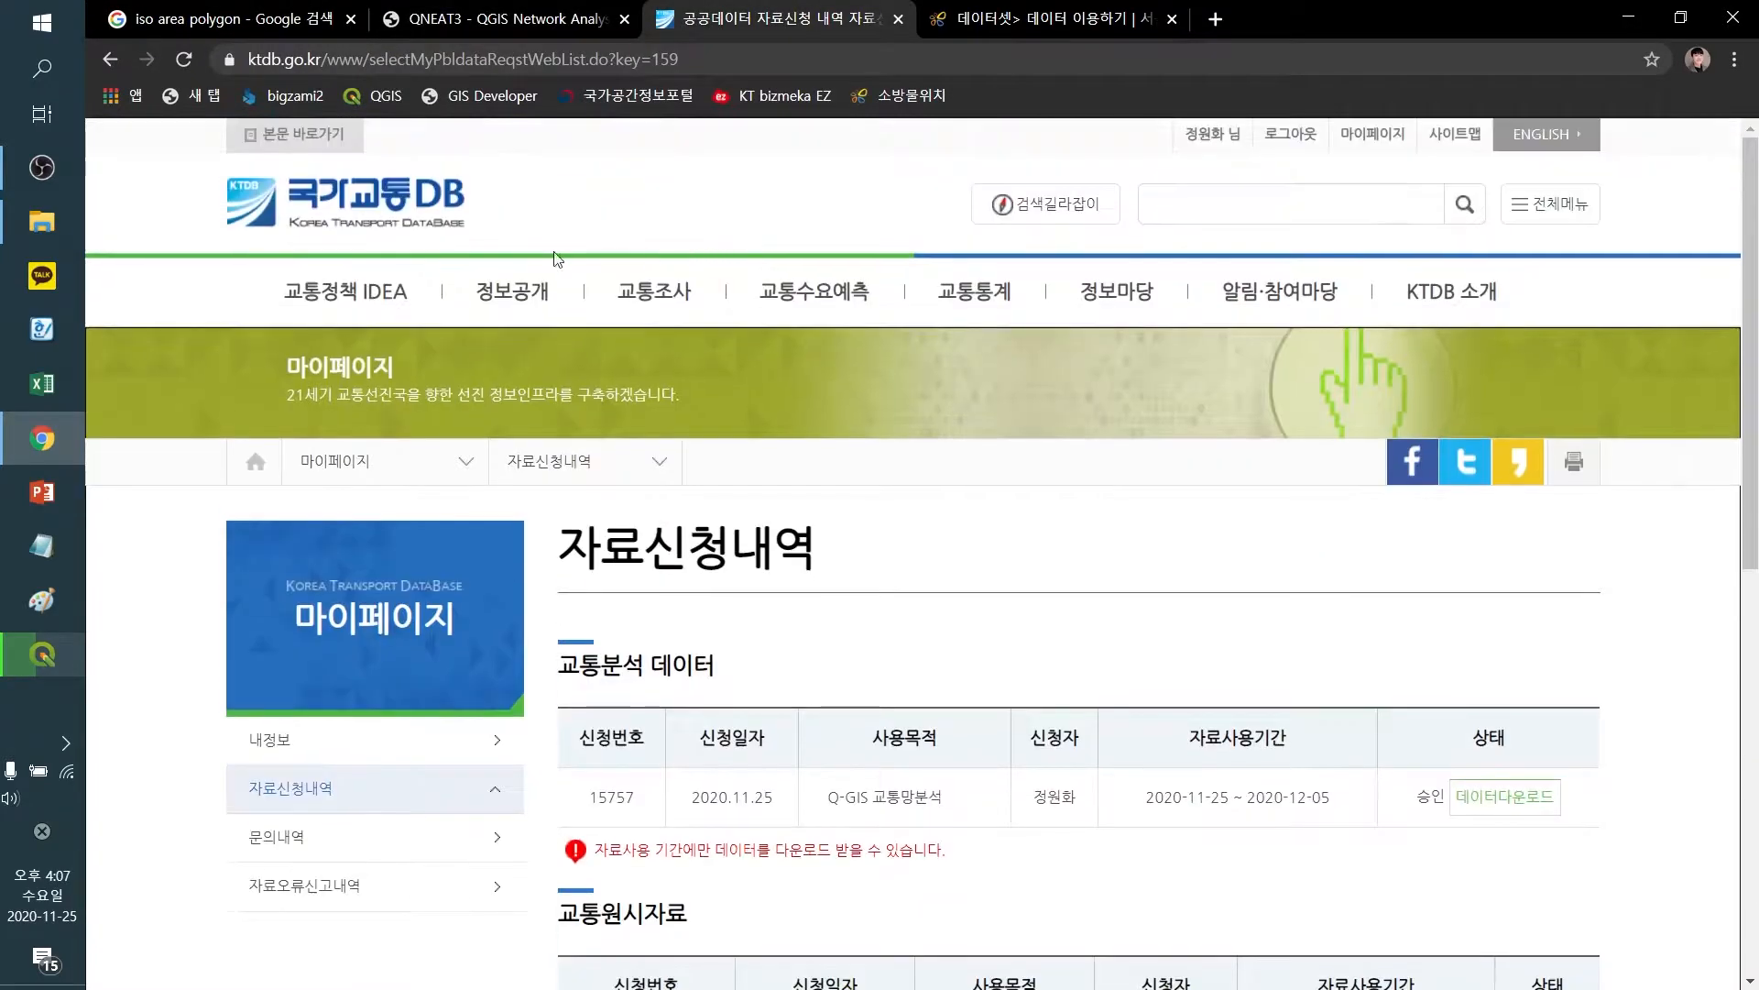
click(396, 204)
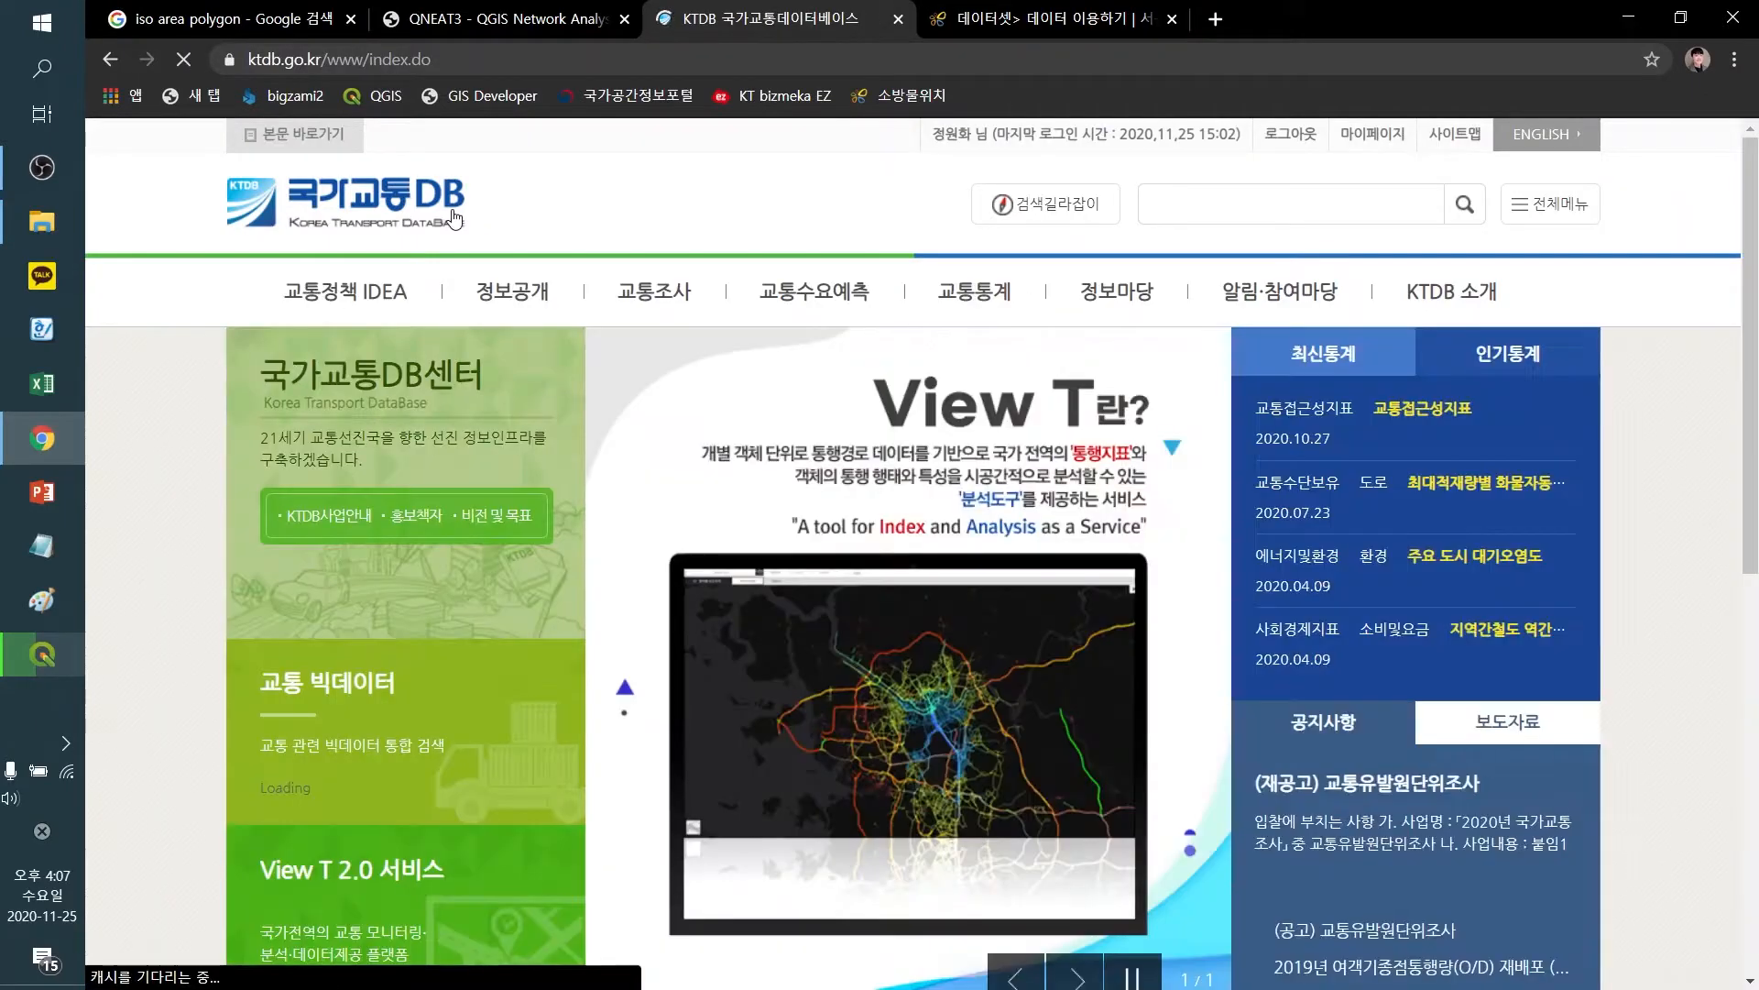
mouse_move(486, 304)
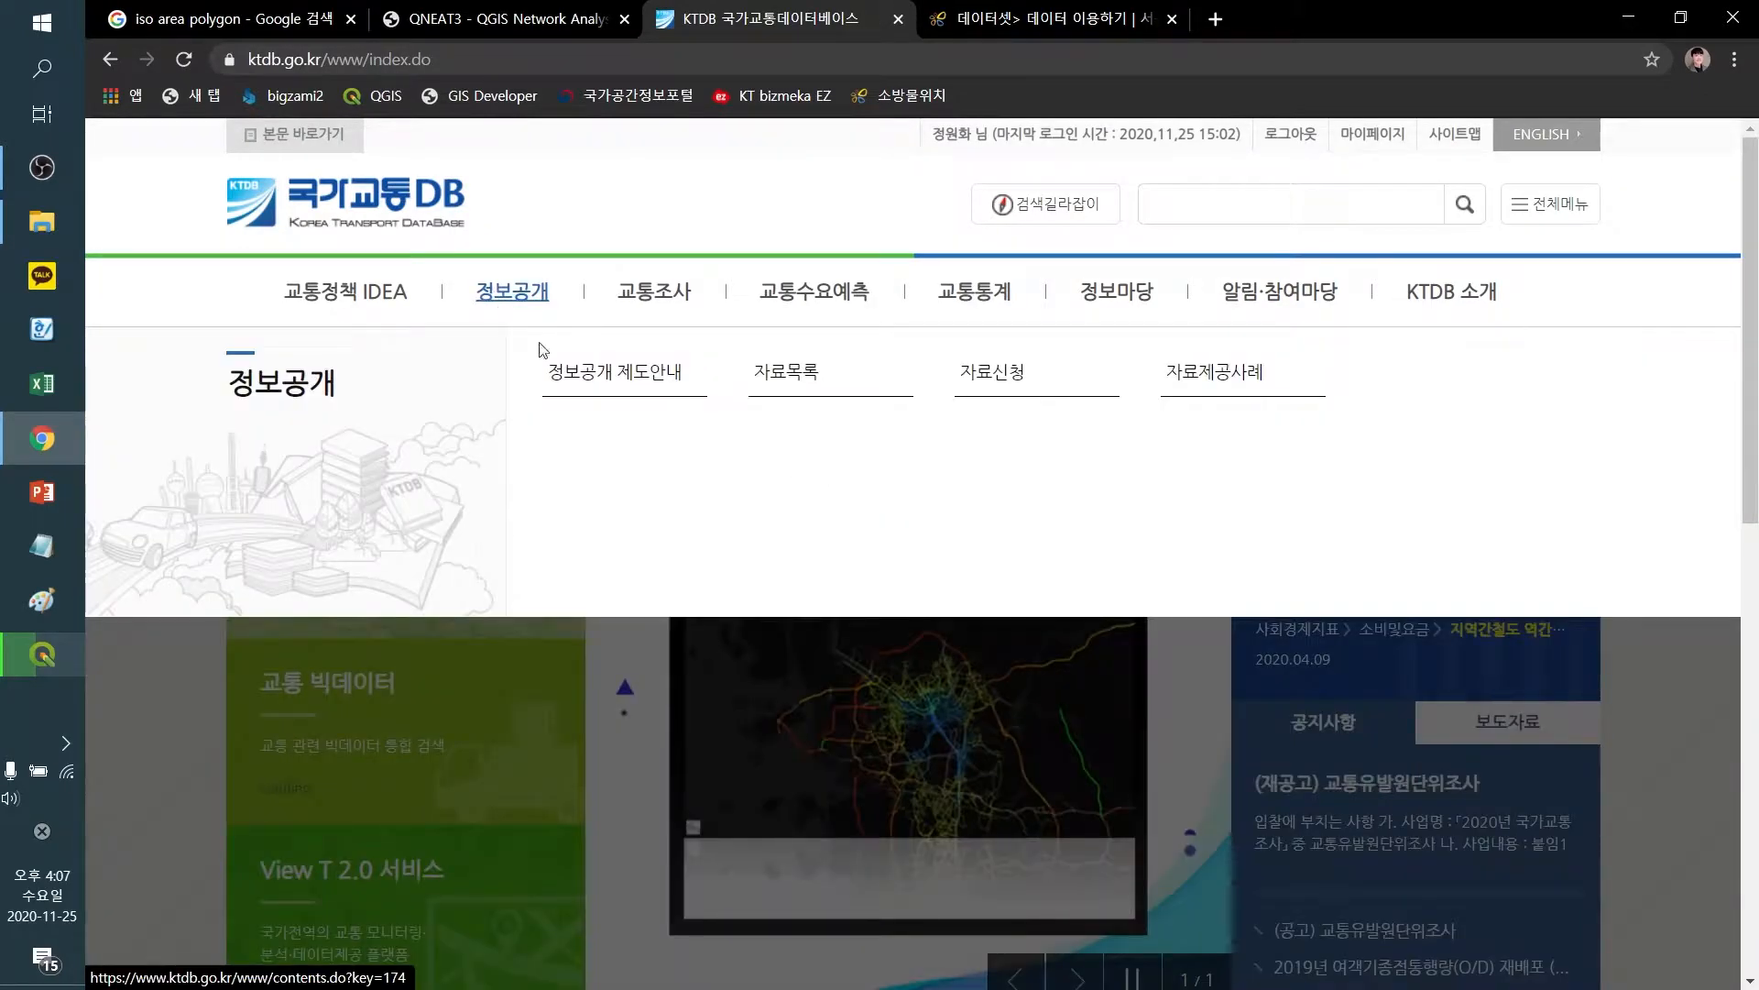
scroll(1195, 597, down, 1)
scroll(1196, 597, up, 1)
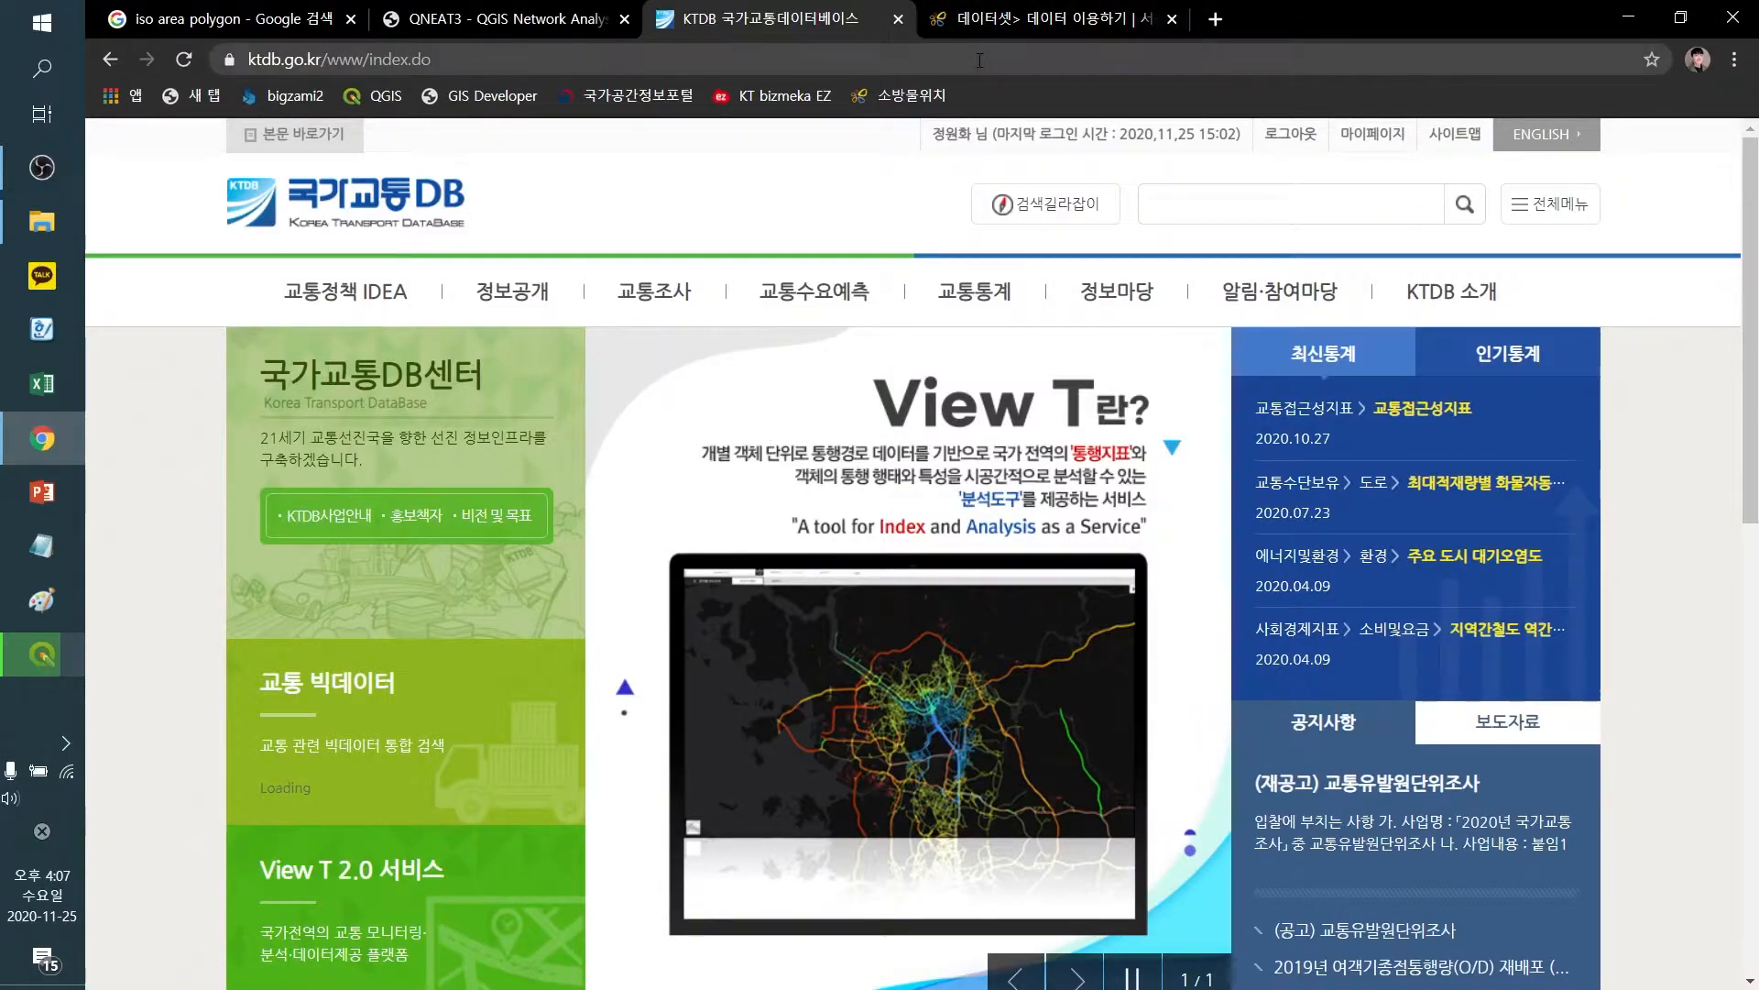
mouse_move(640, 314)
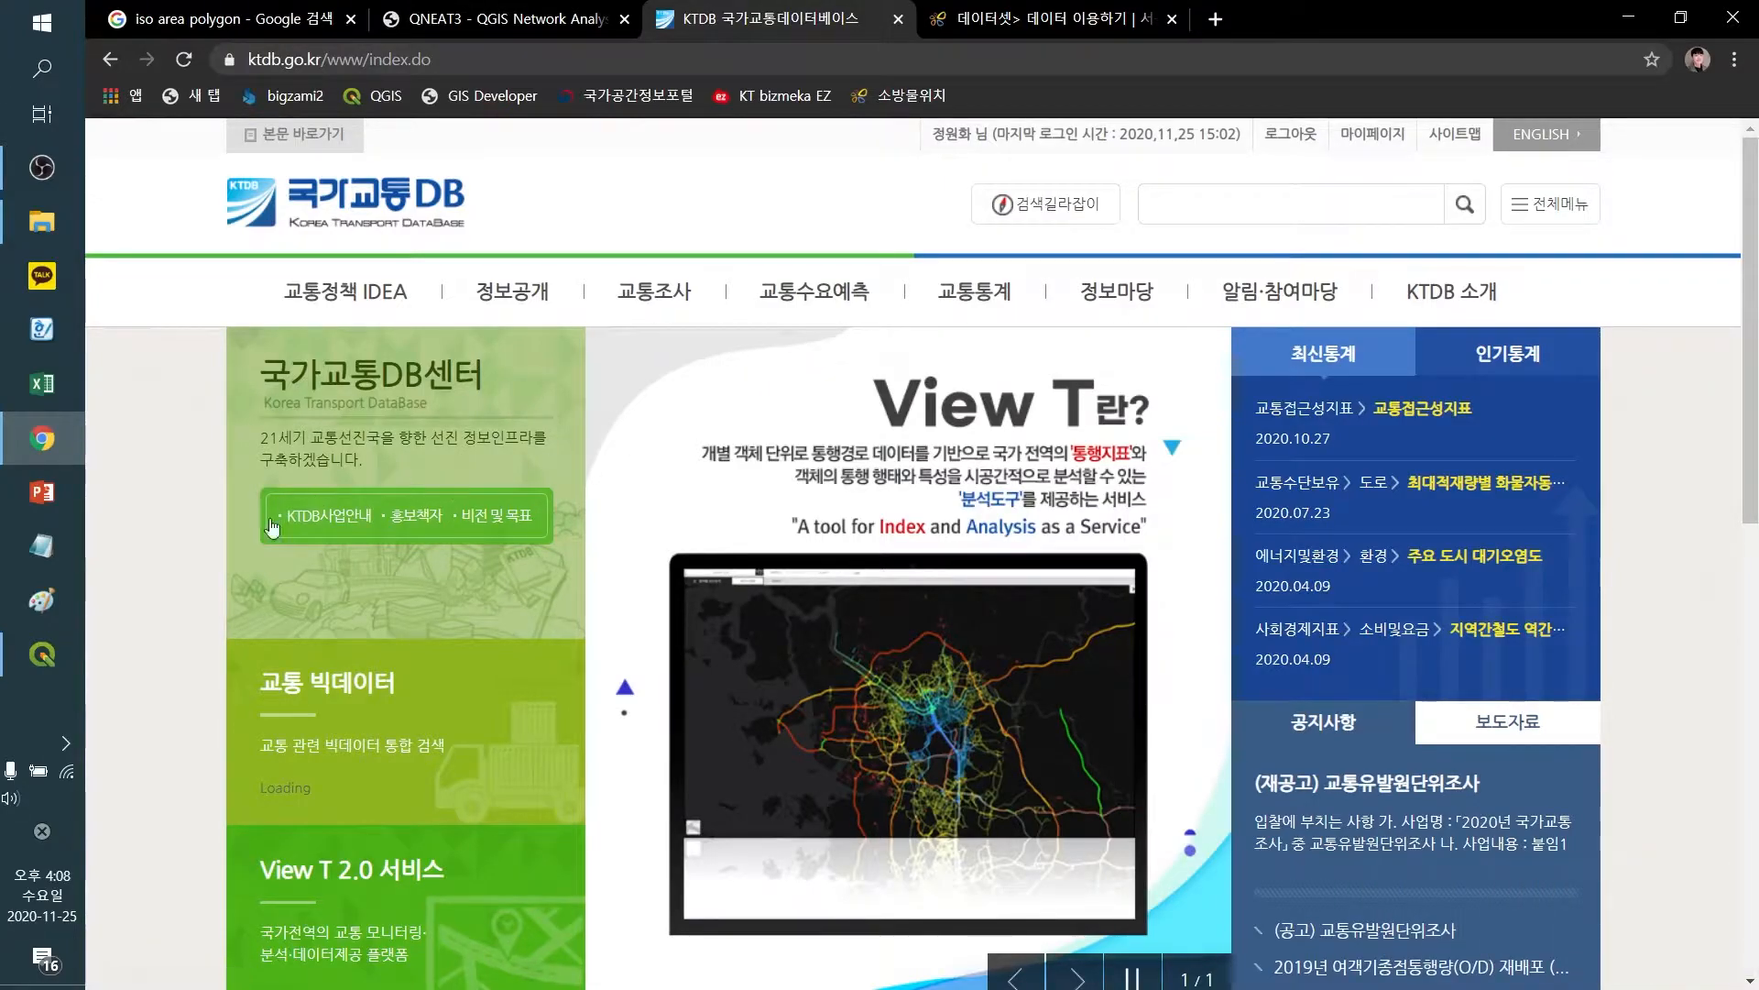
mouse_move(47, 664)
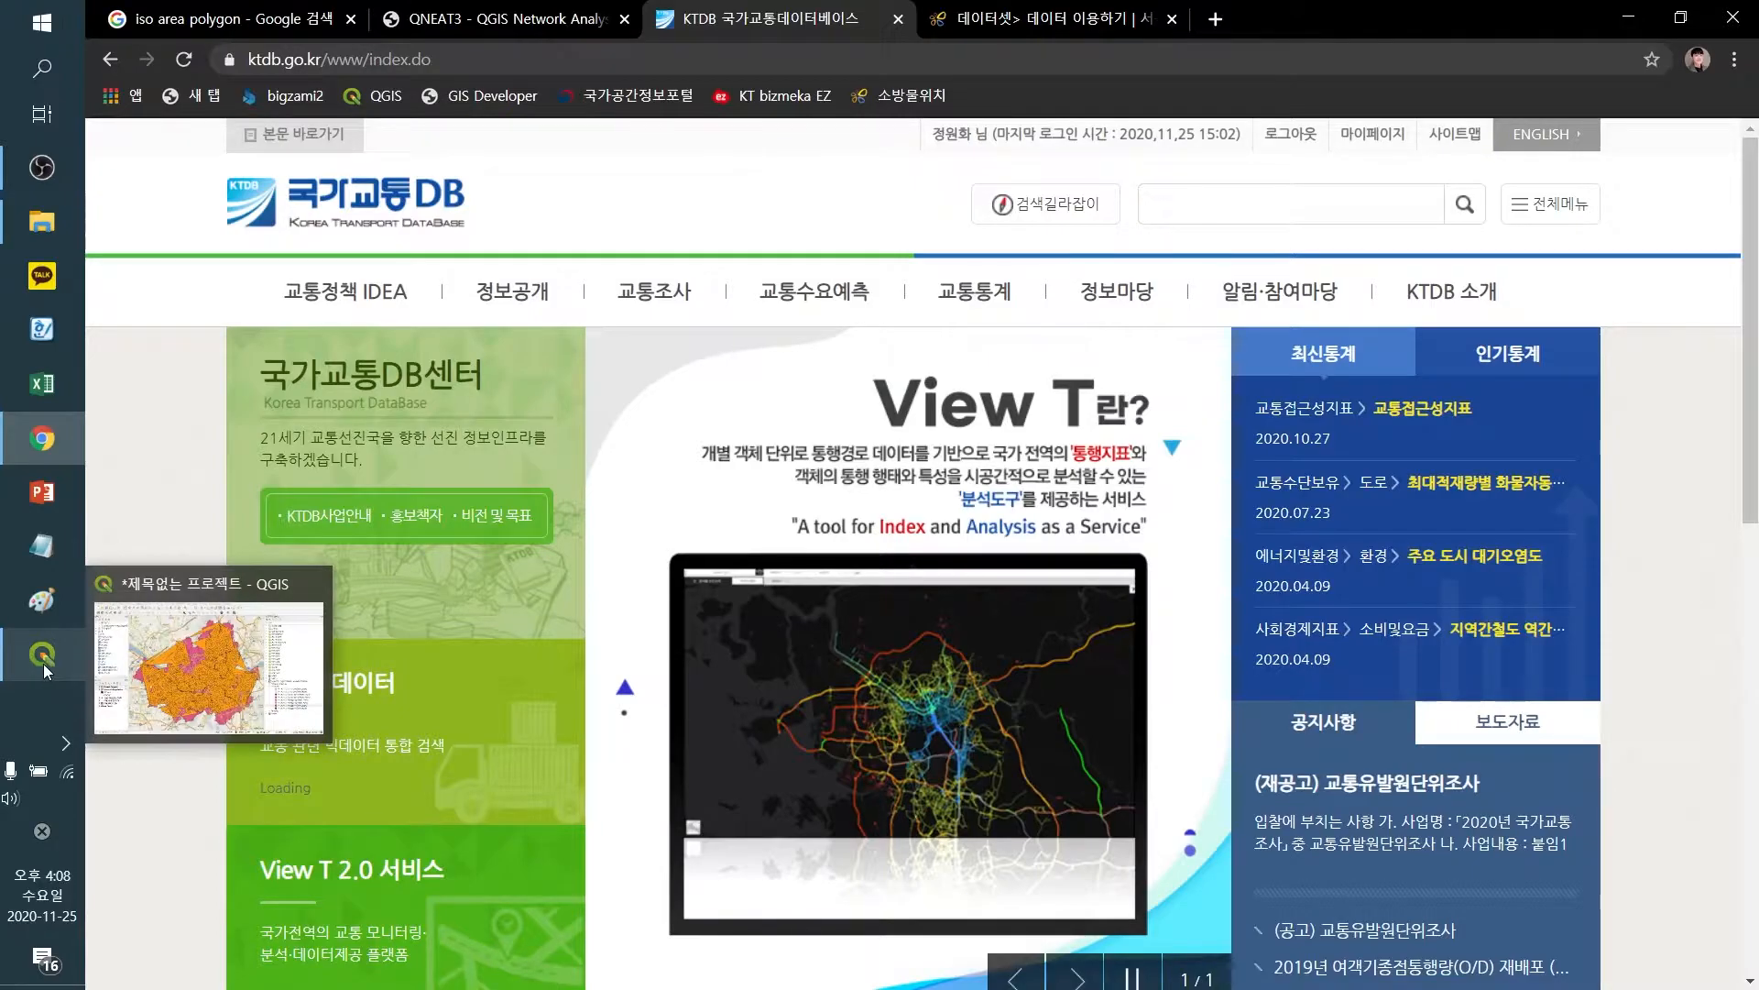
click(42, 664)
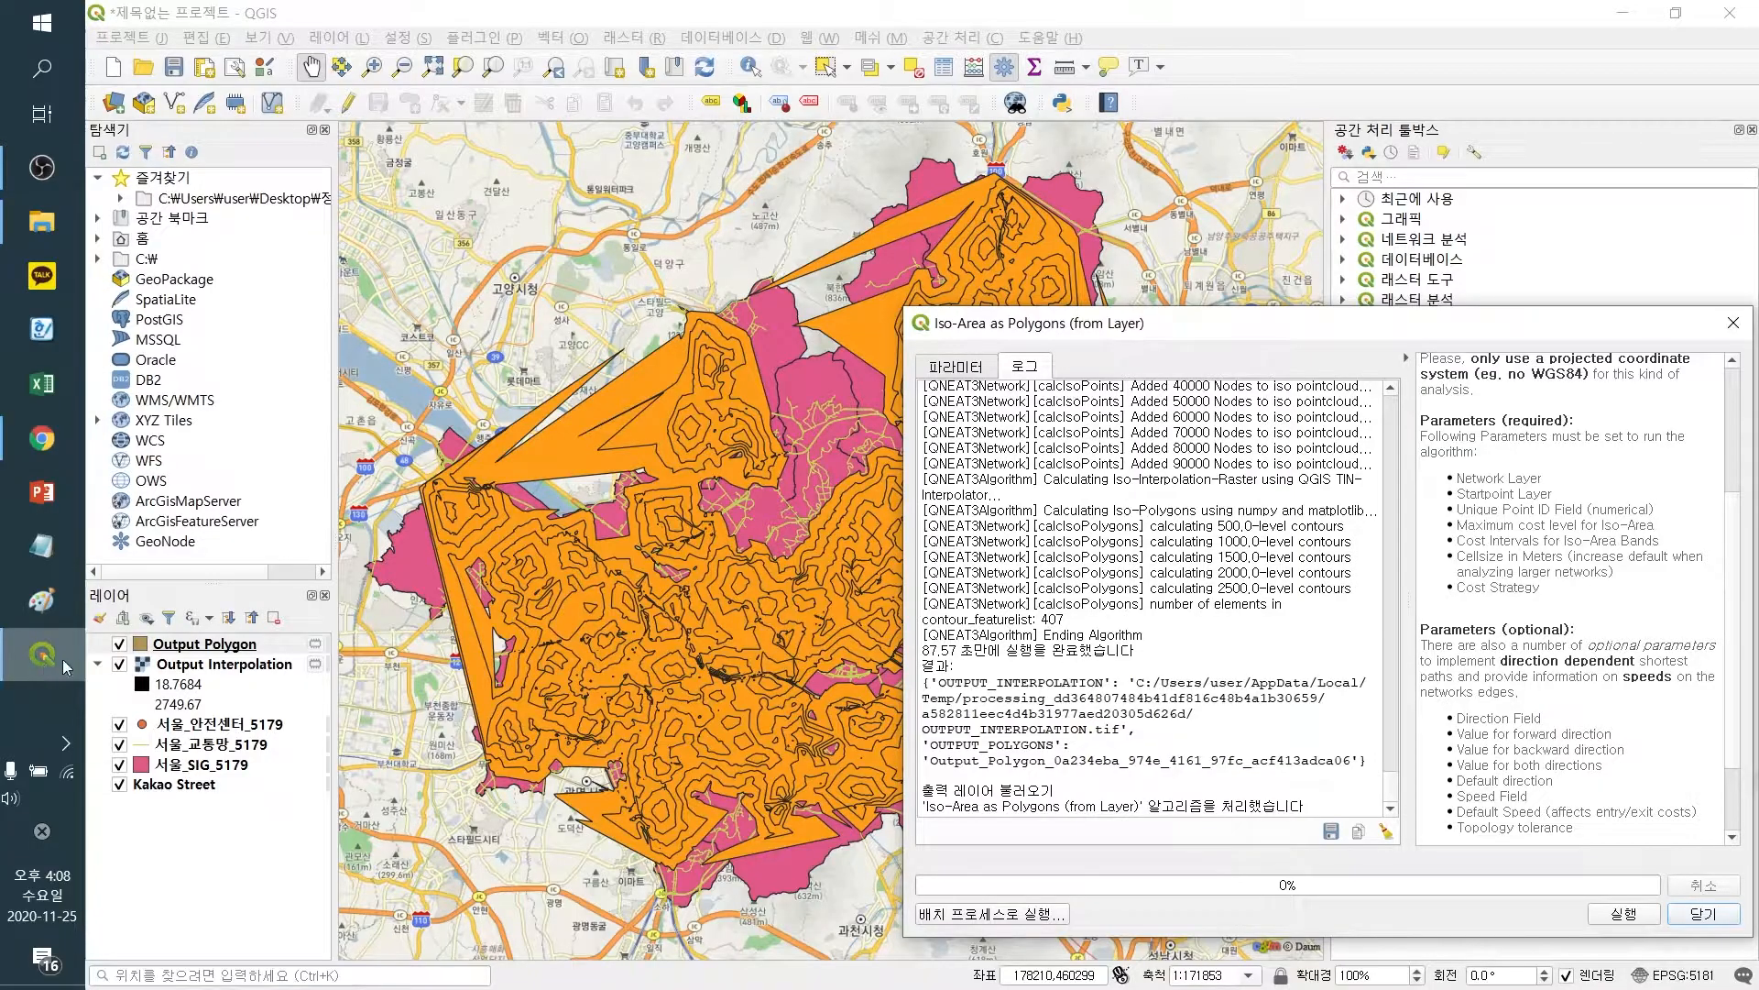
Close the algorithm dialog and hide the 서울_SIG_5179 district layer
drag(1489, 328, 1173, 222)
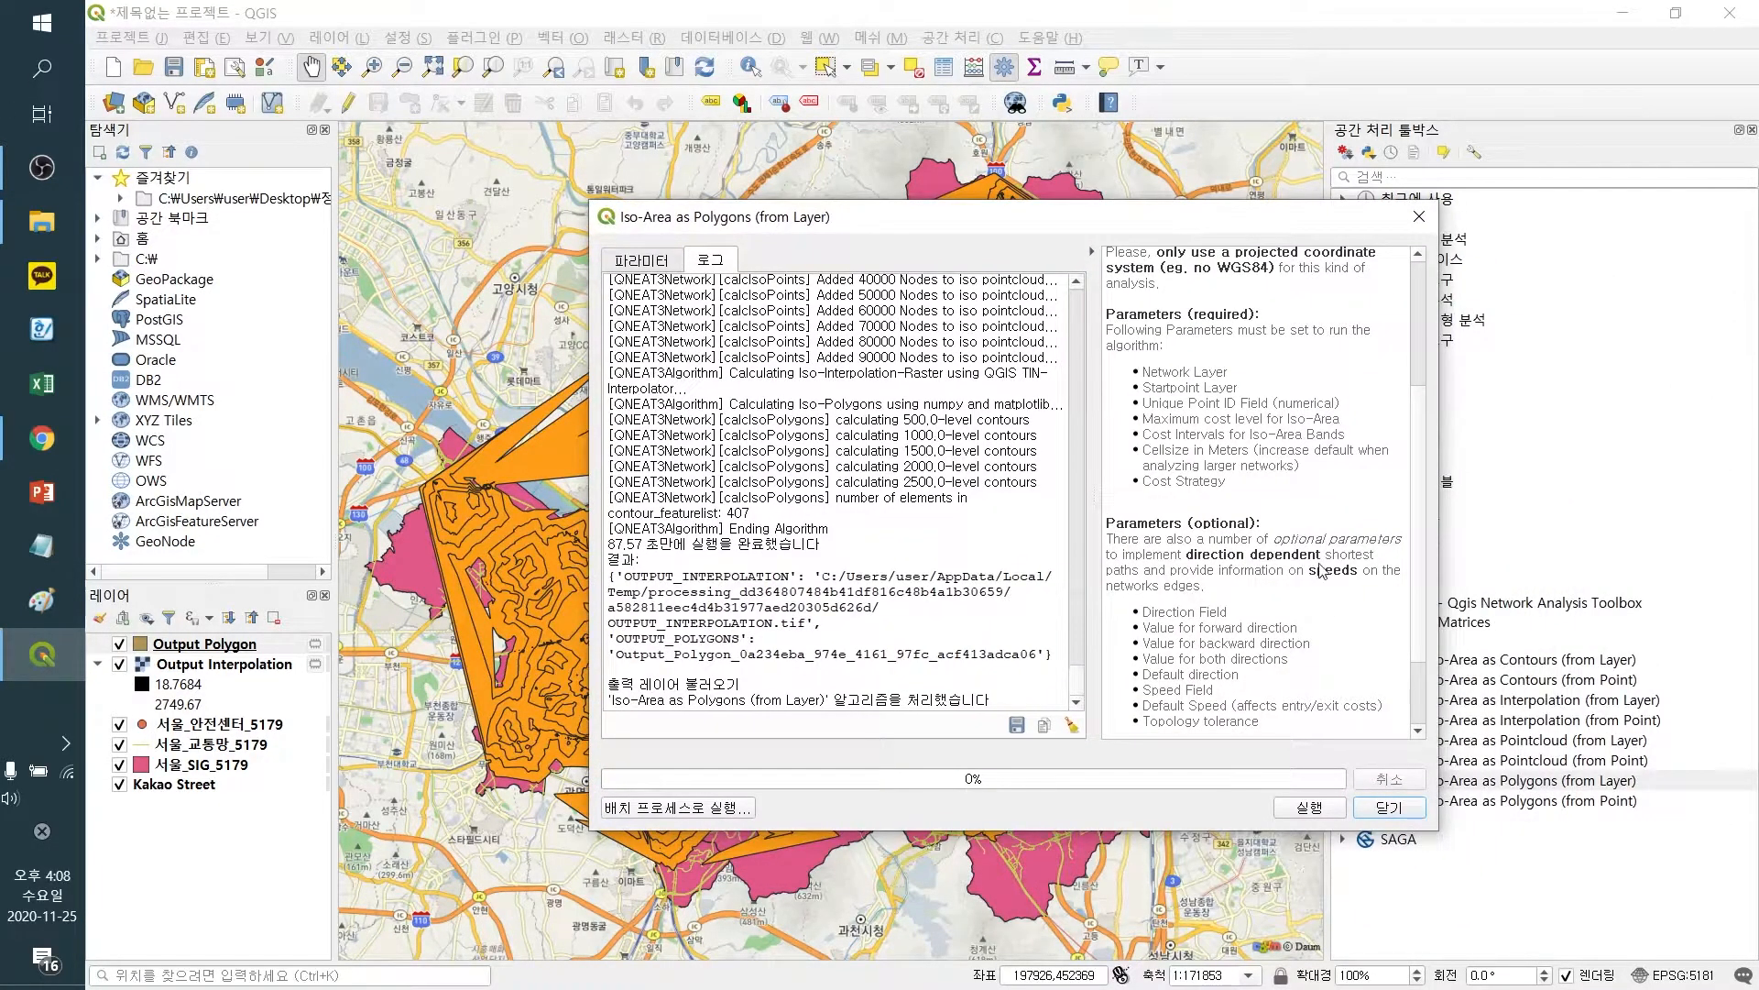
click(1374, 813)
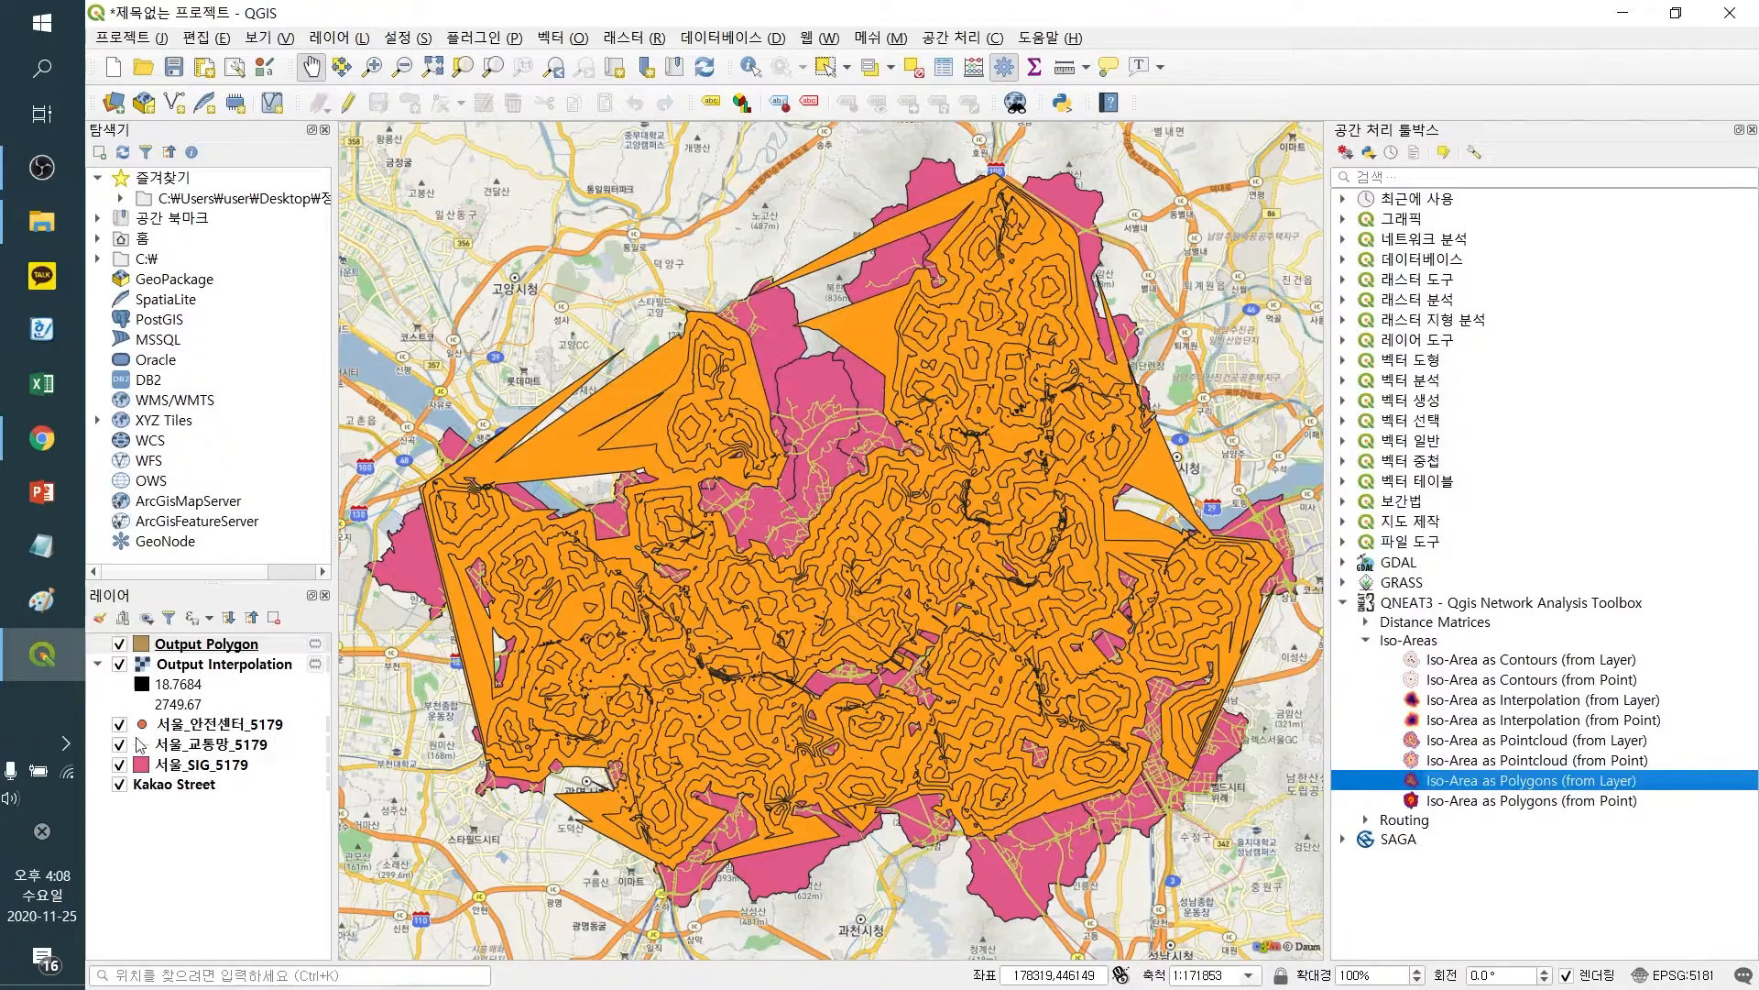
click(118, 764)
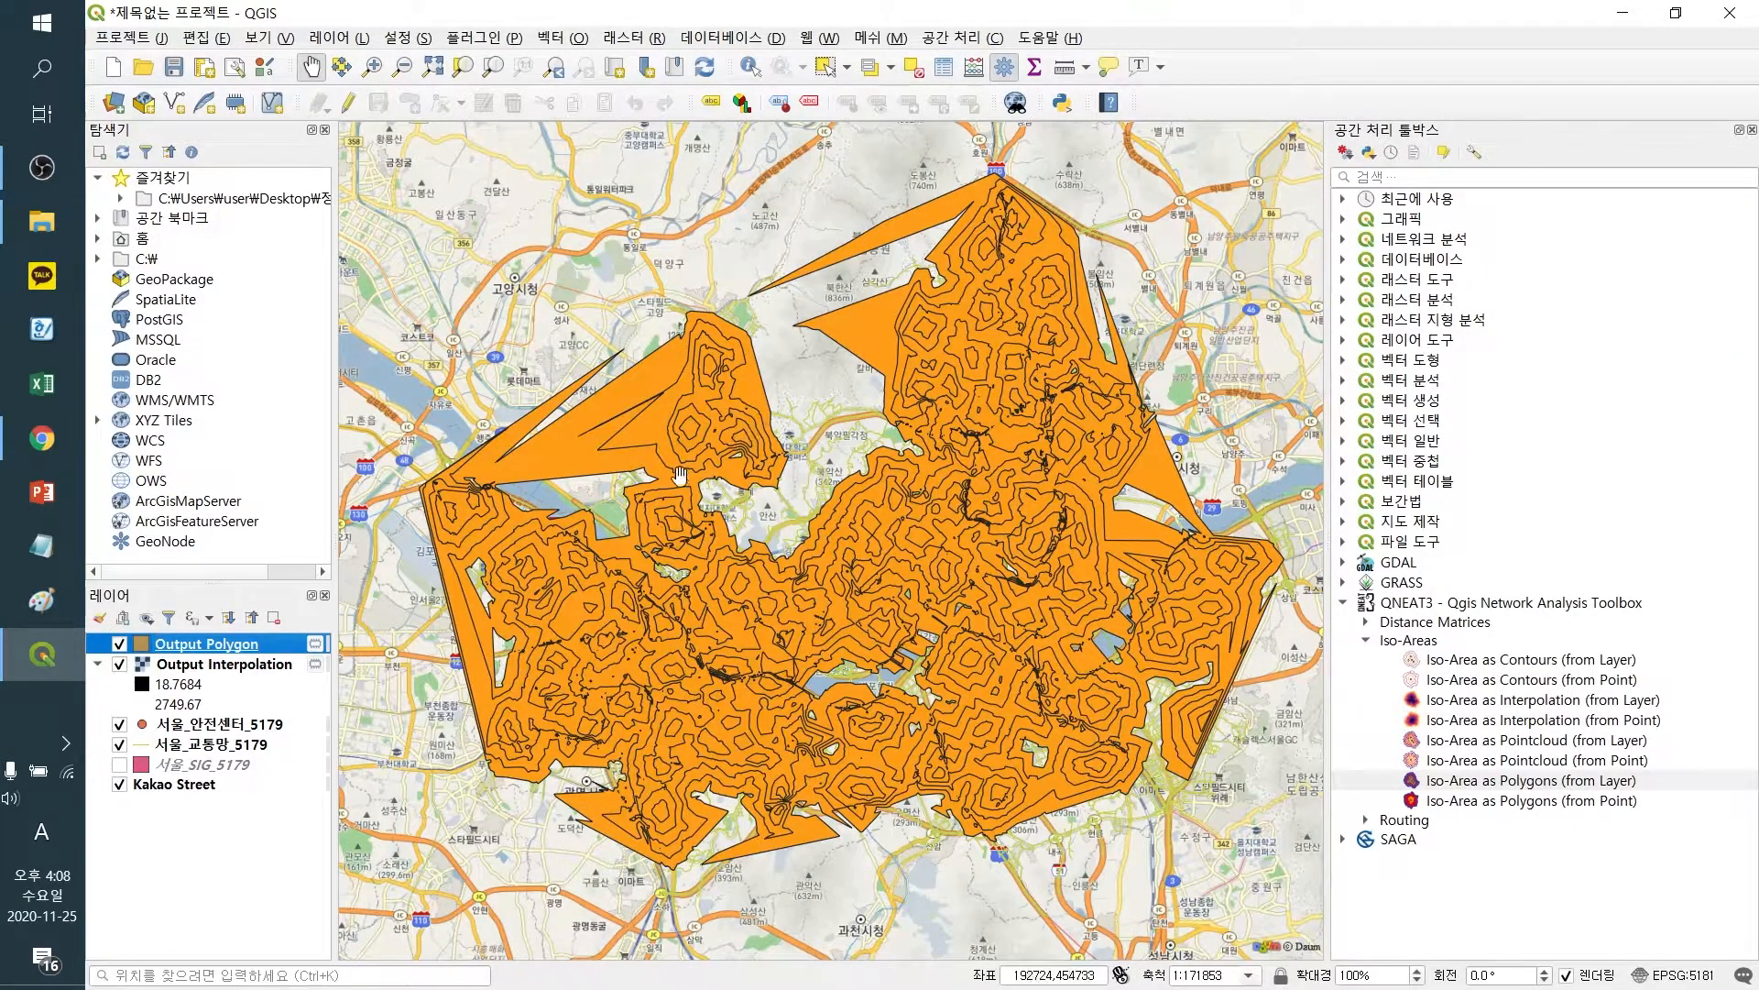
Move the 서울_안전센터_5179 safety centers layer to the top of the layer list
drag(200, 726, 206, 641)
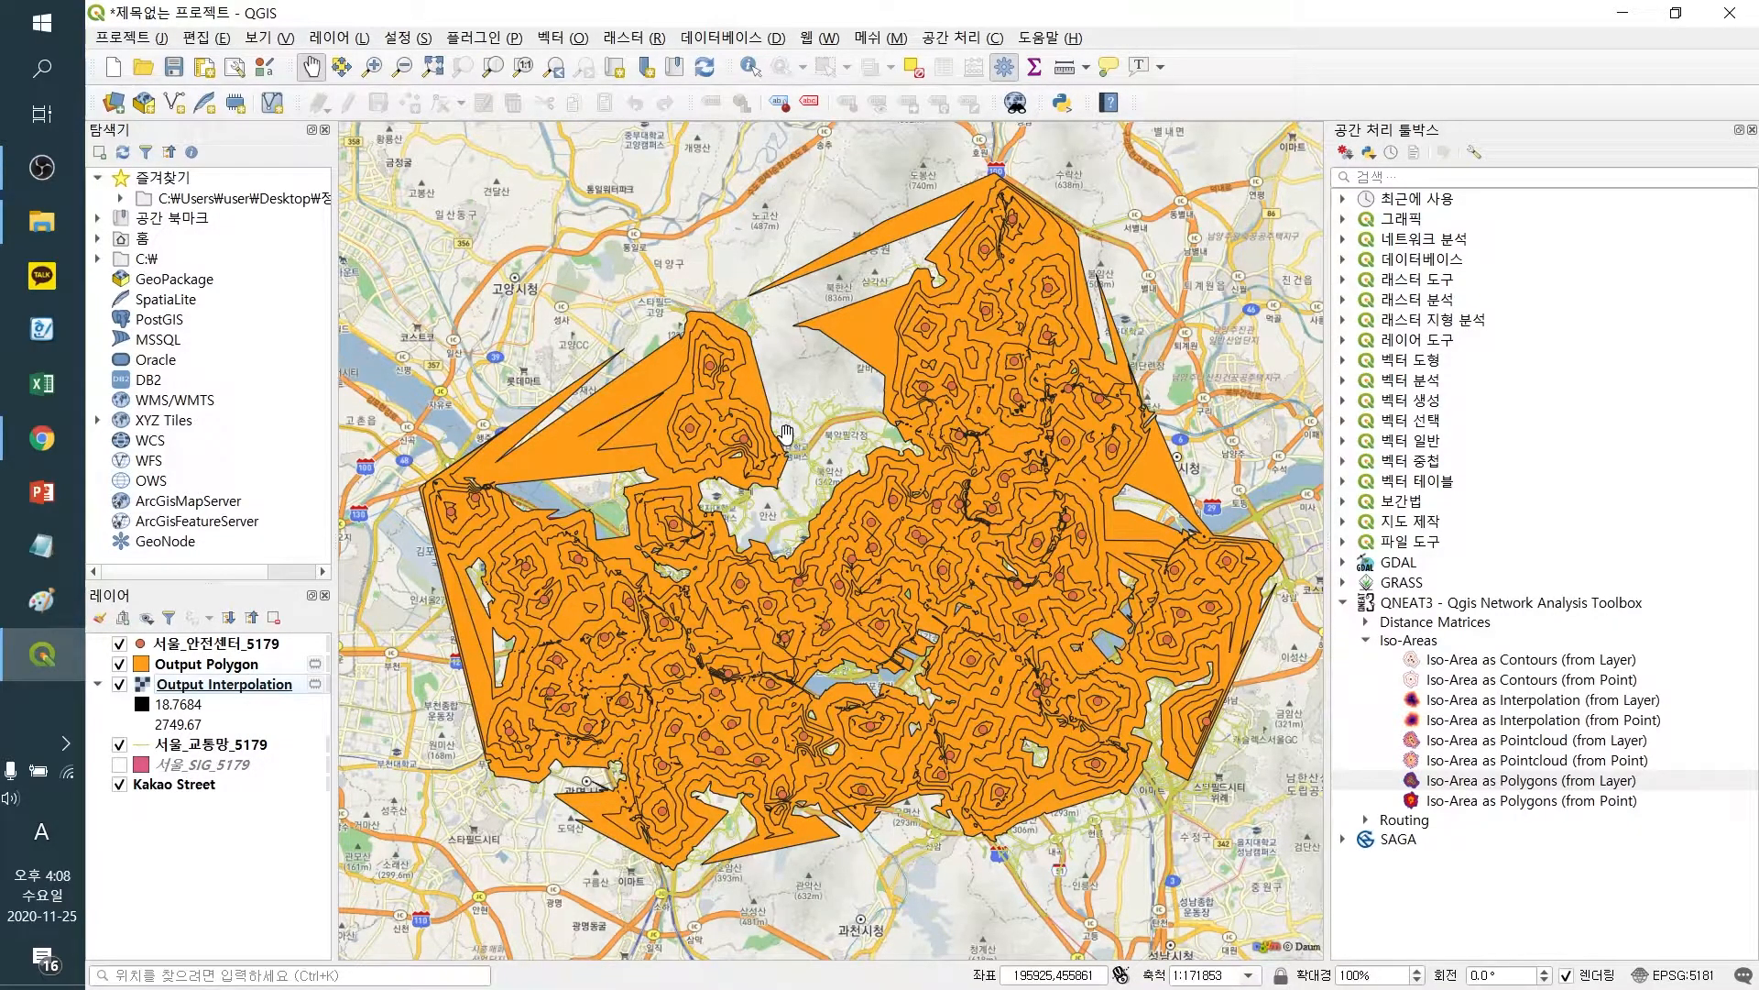
Style the Output Polygon layer with no-brush fill and a yellow outline, then apply and confirm
right_click(257, 666)
click(339, 659)
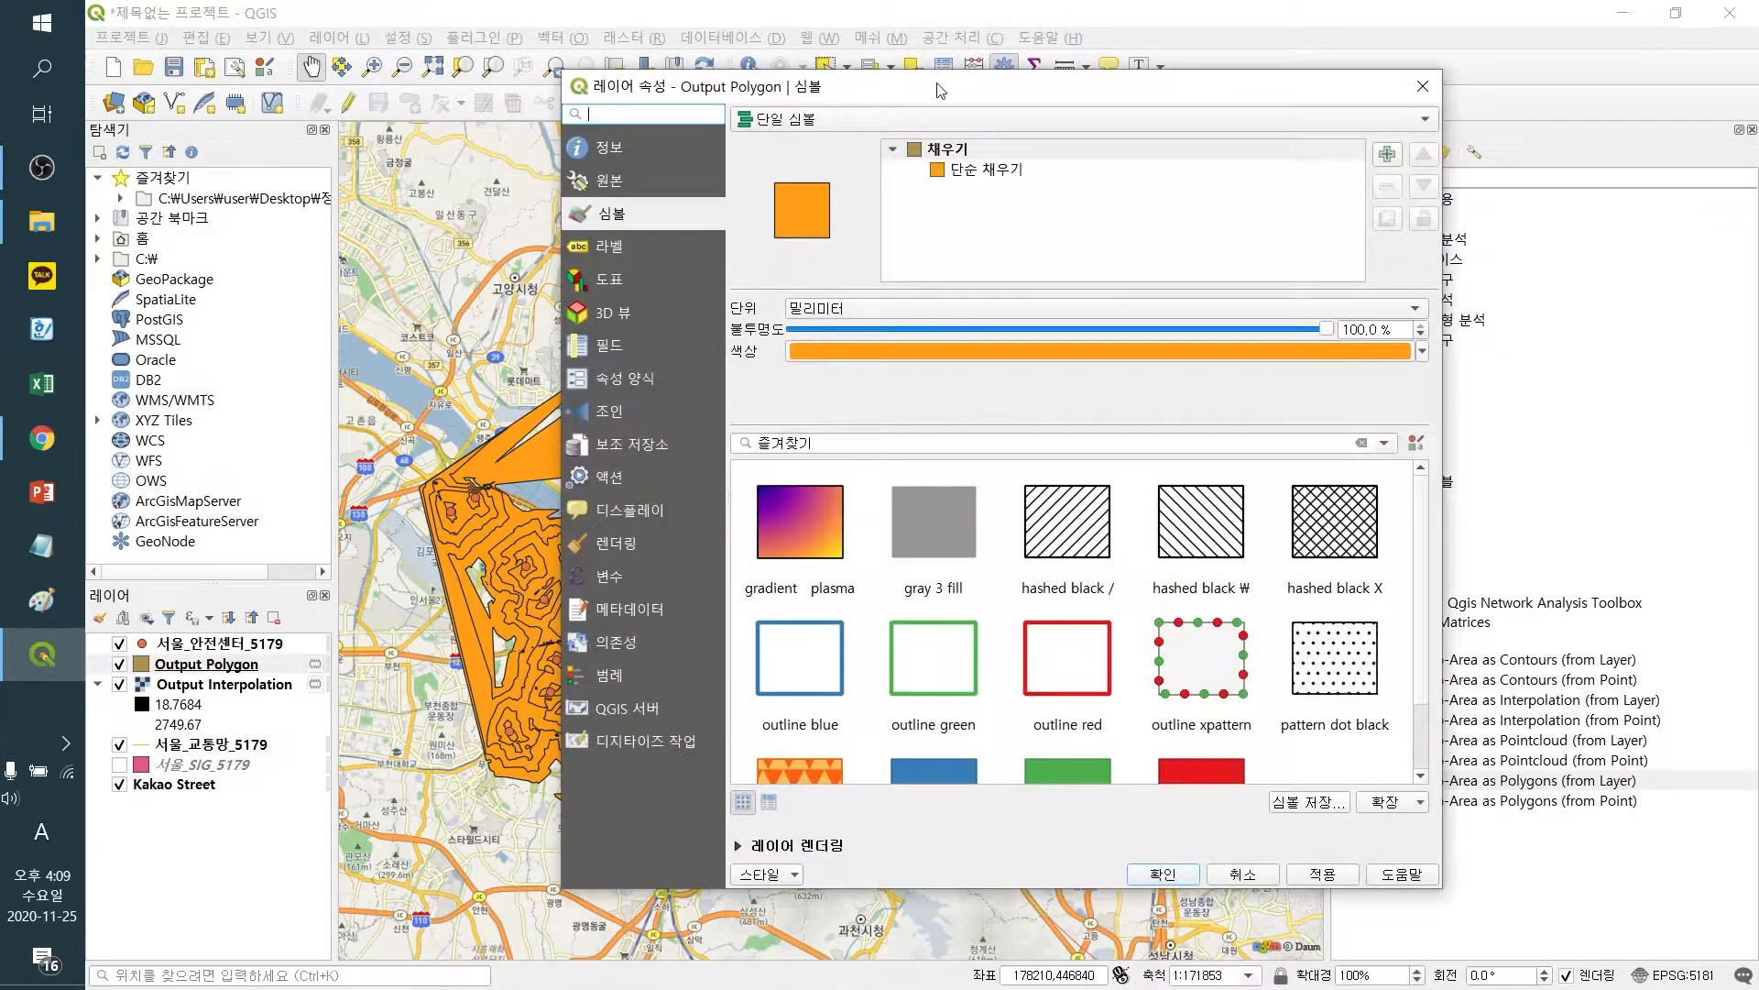
drag(939, 90, 1237, 156)
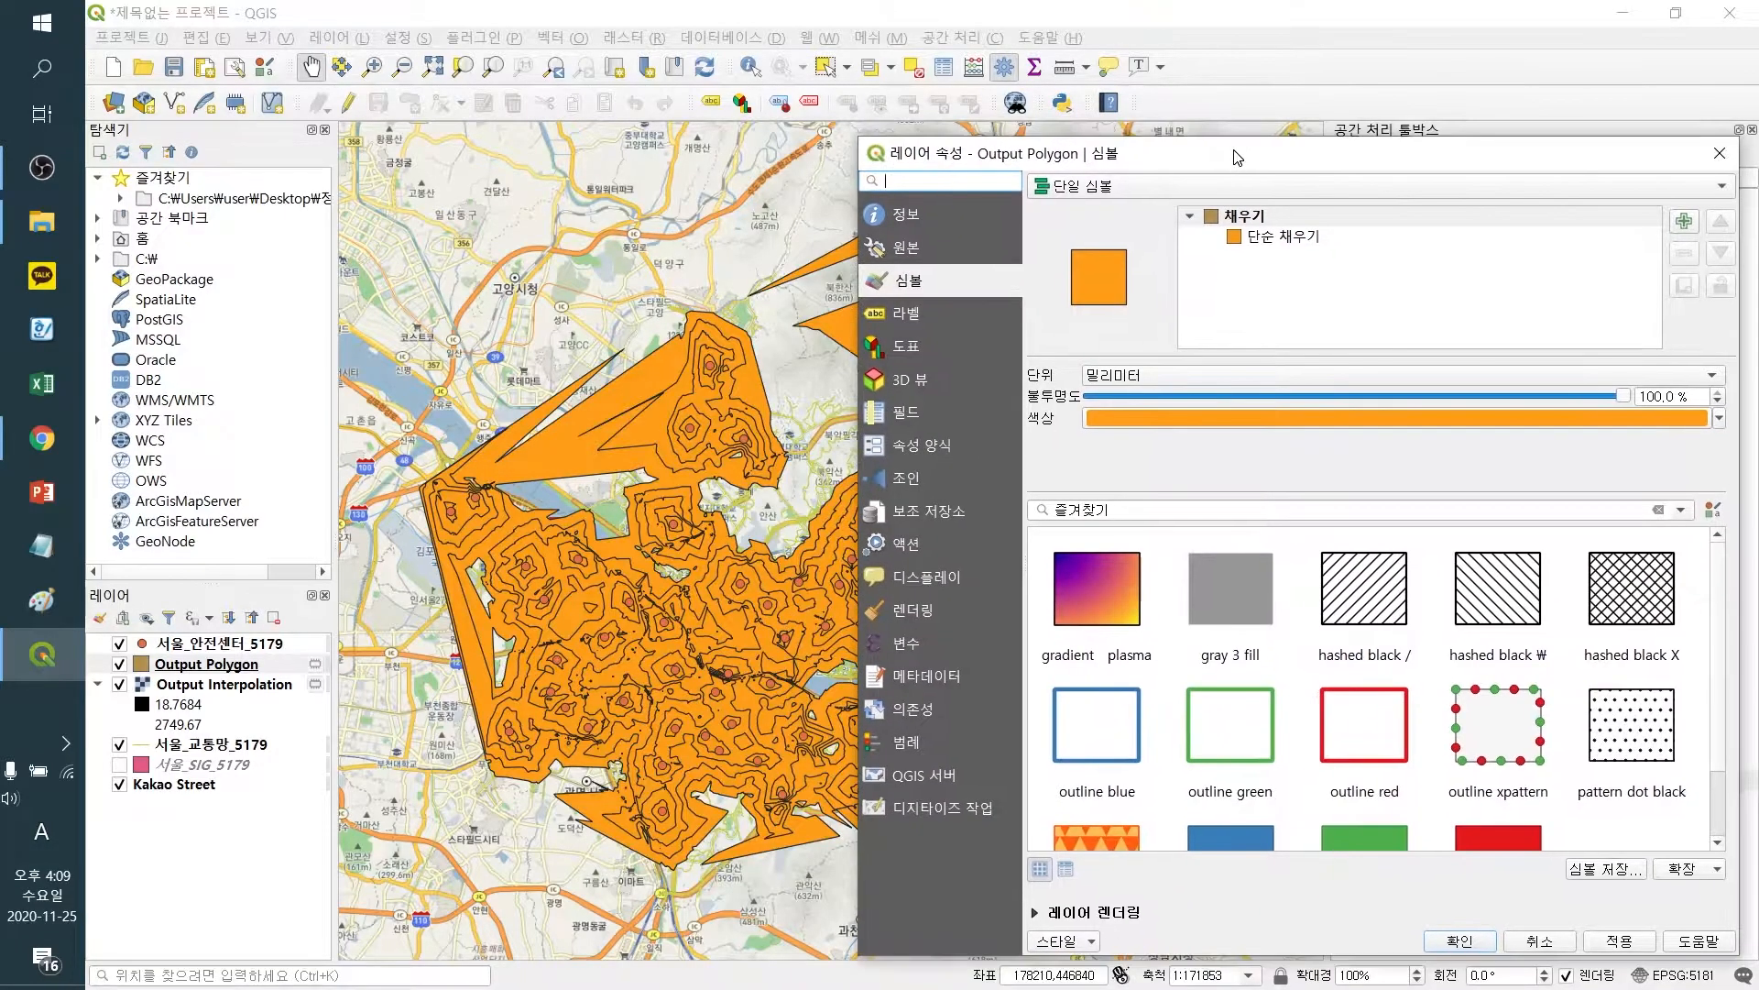
click(1233, 237)
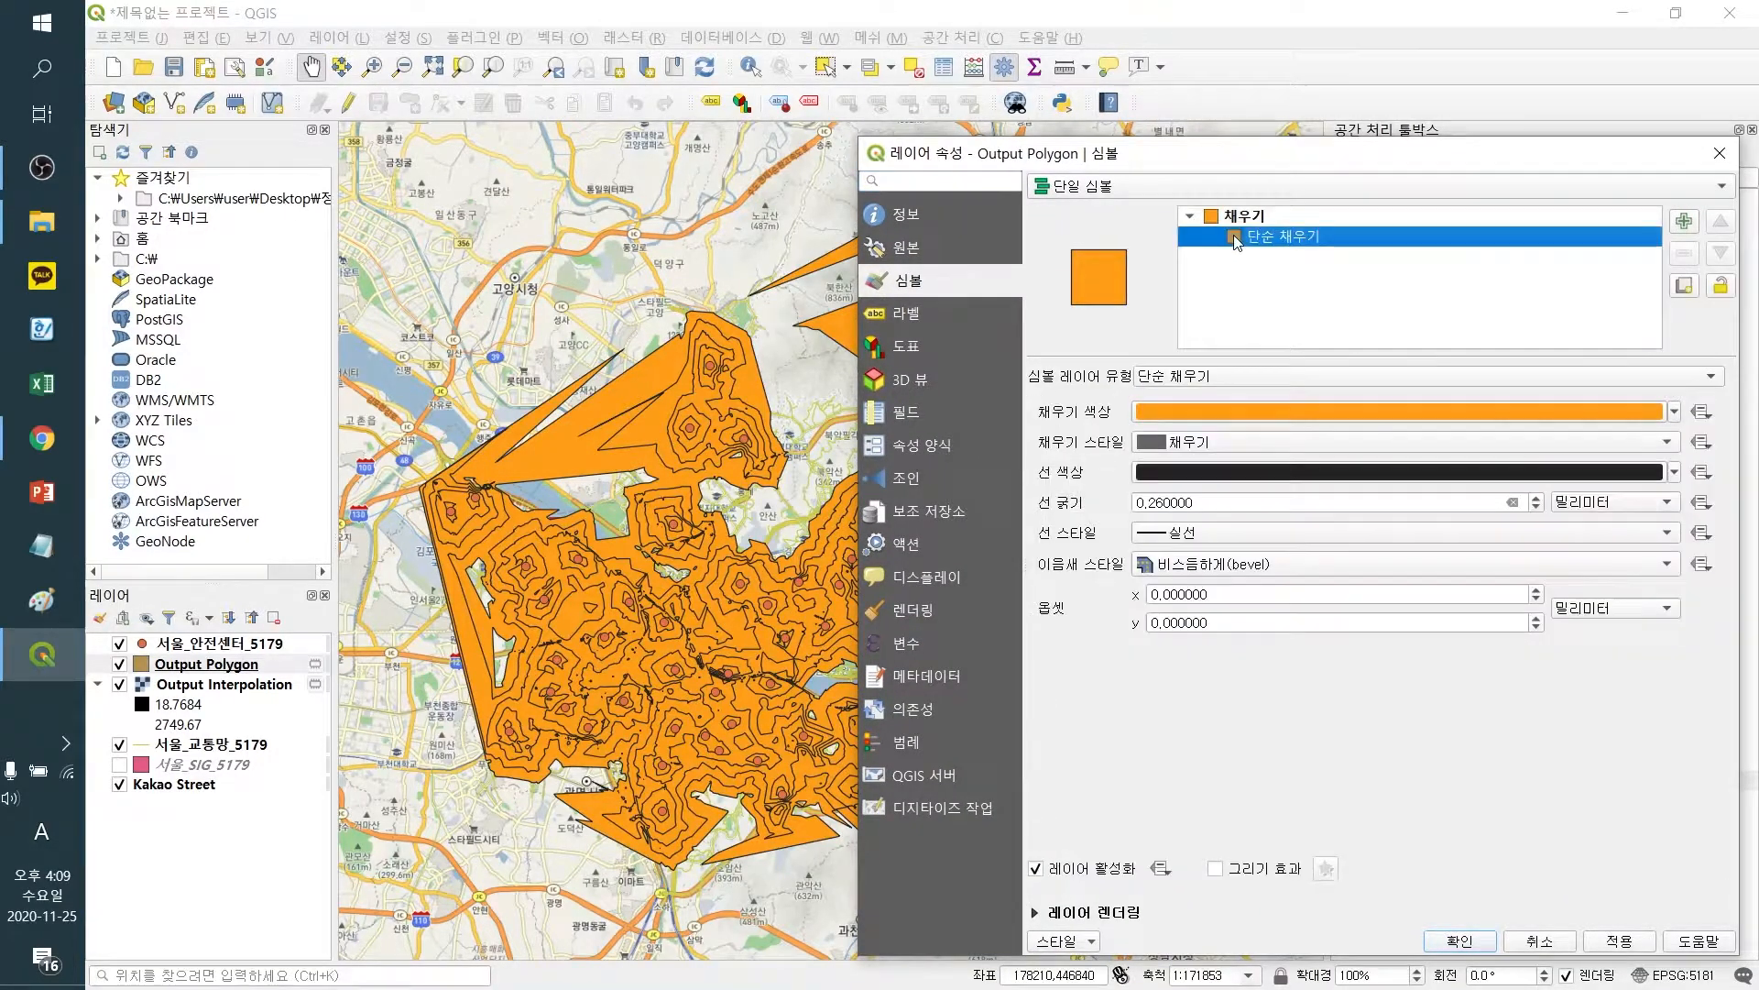
click(1673, 413)
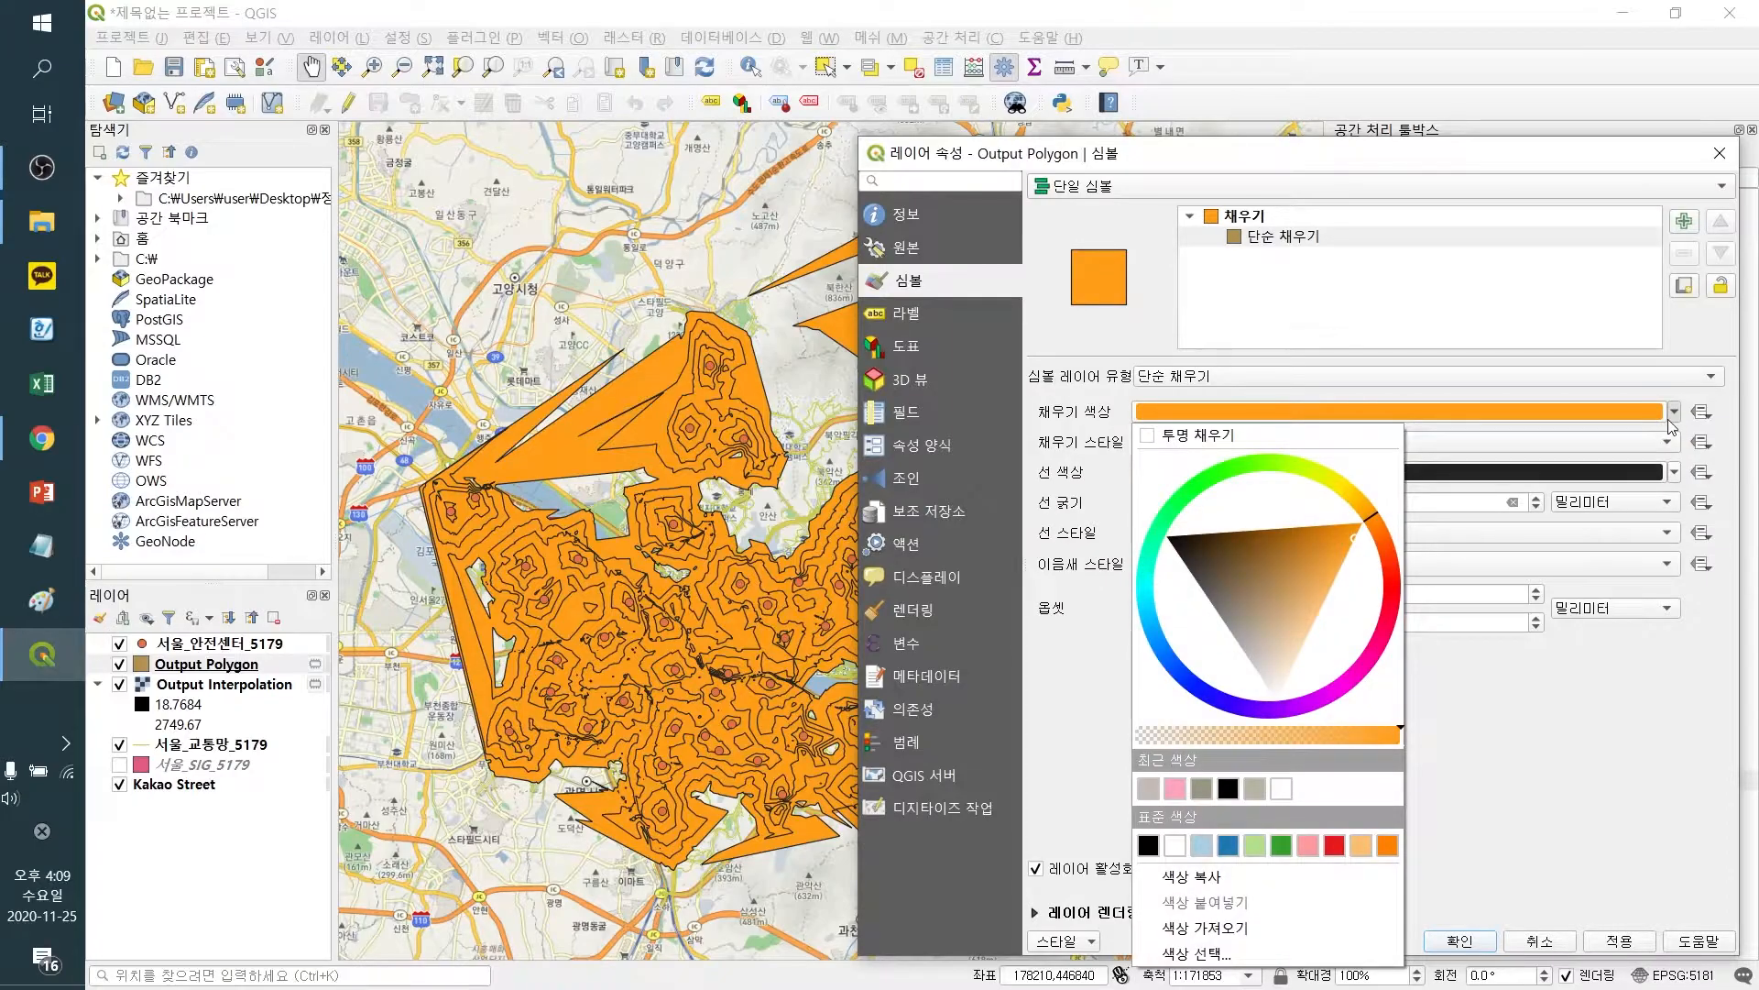
click(1673, 424)
click(1475, 441)
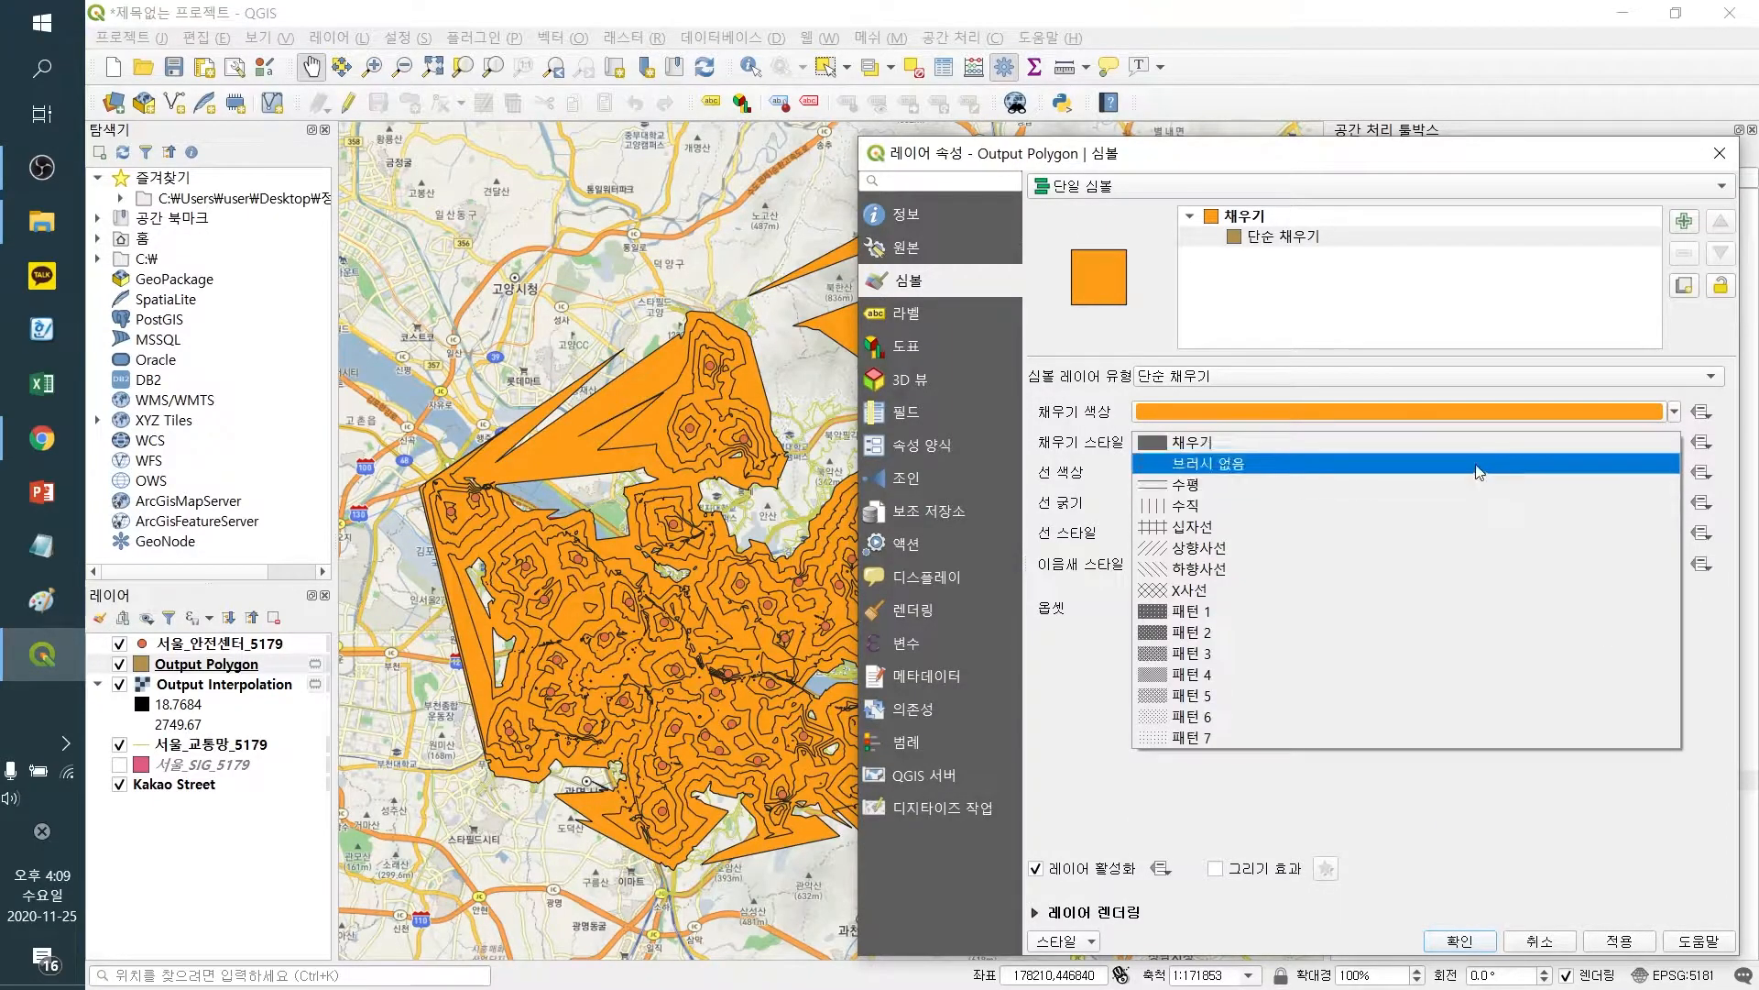
click(1479, 464)
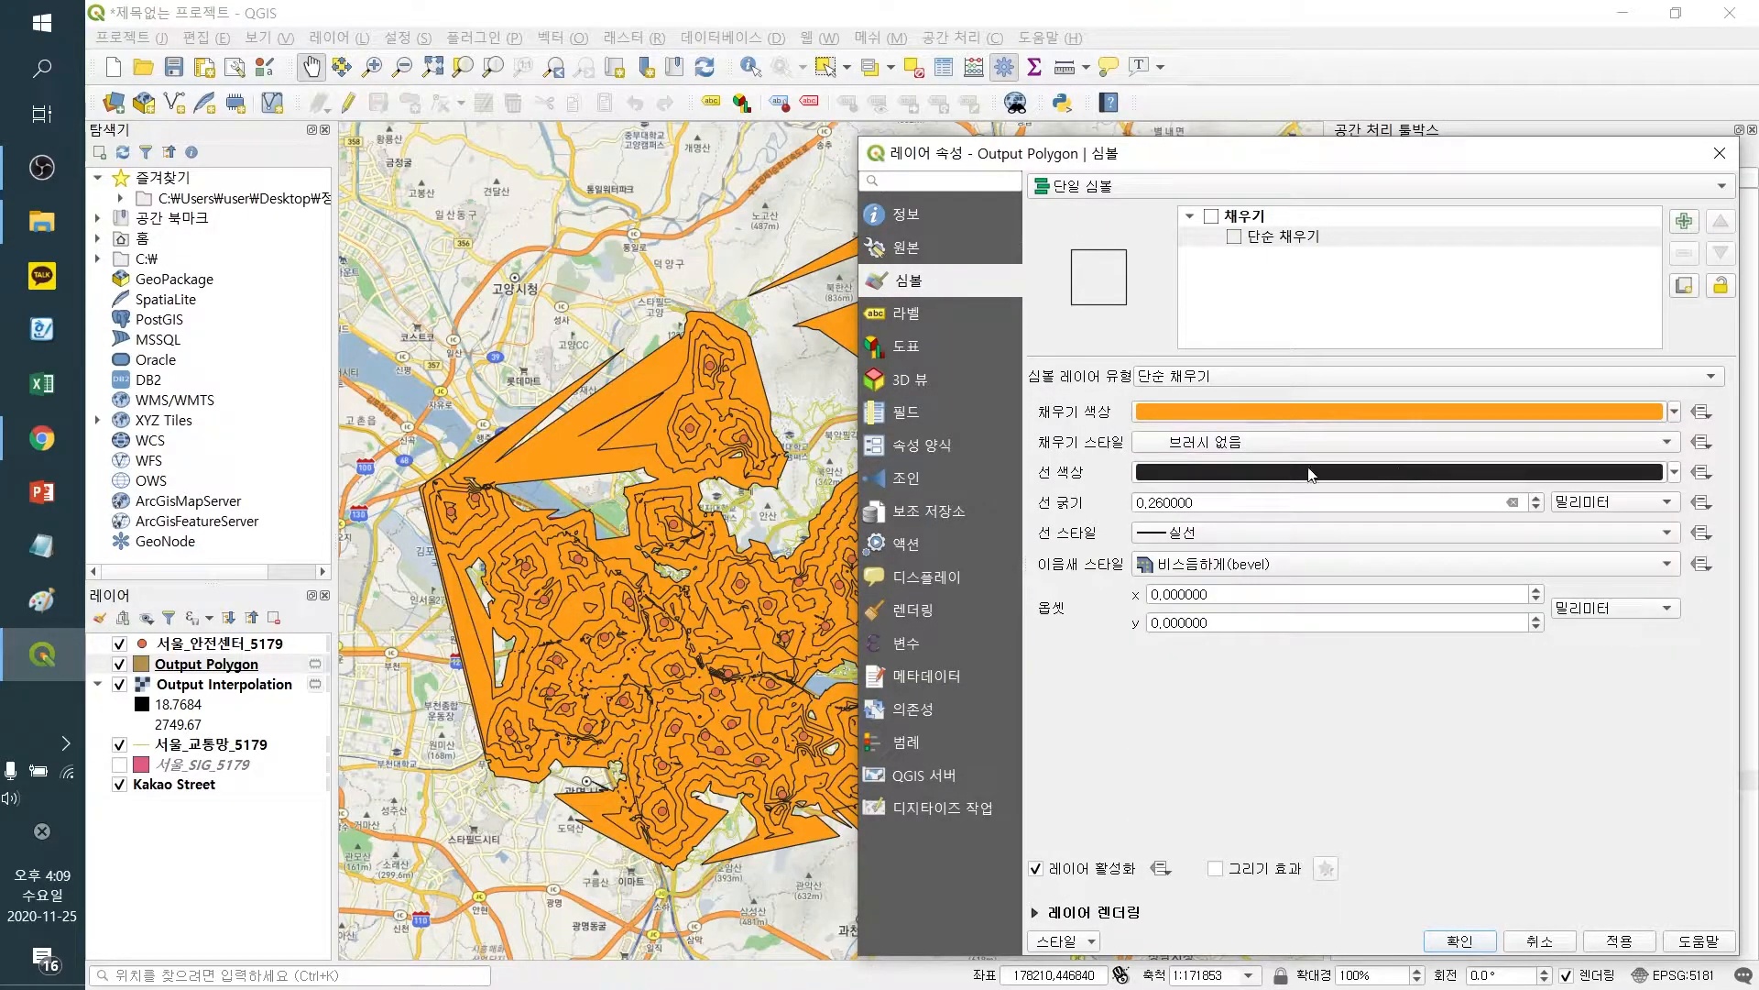
click(1674, 473)
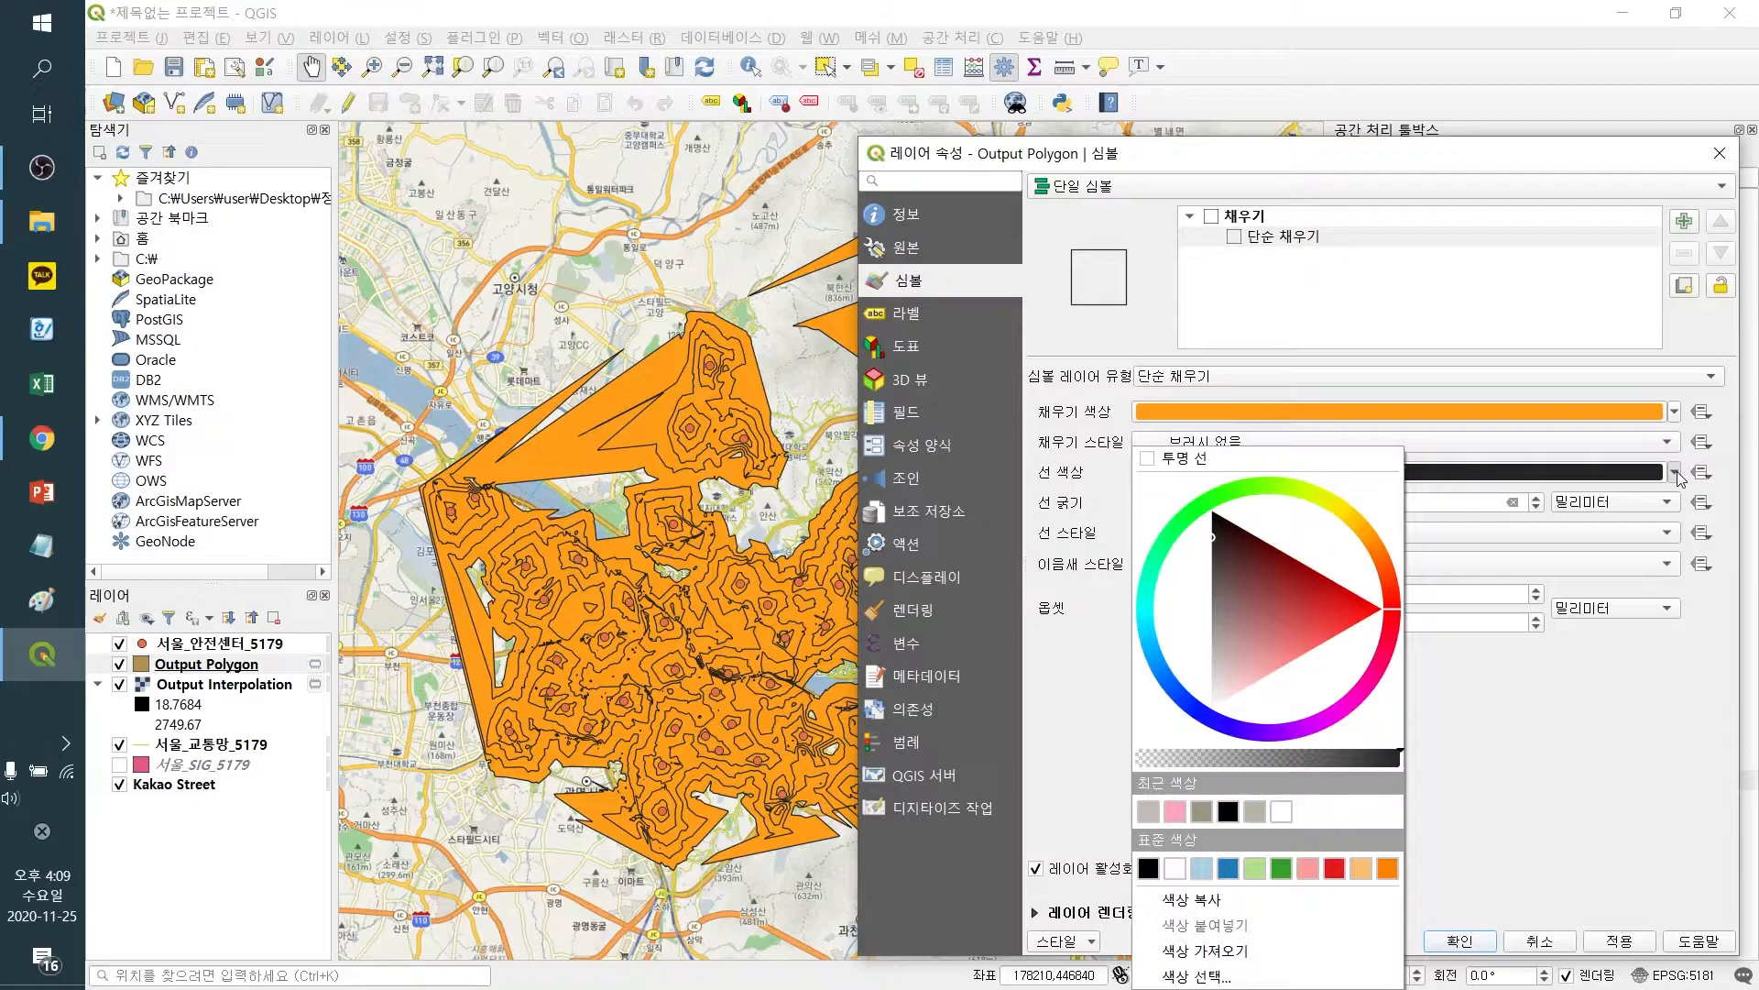
click(1333, 505)
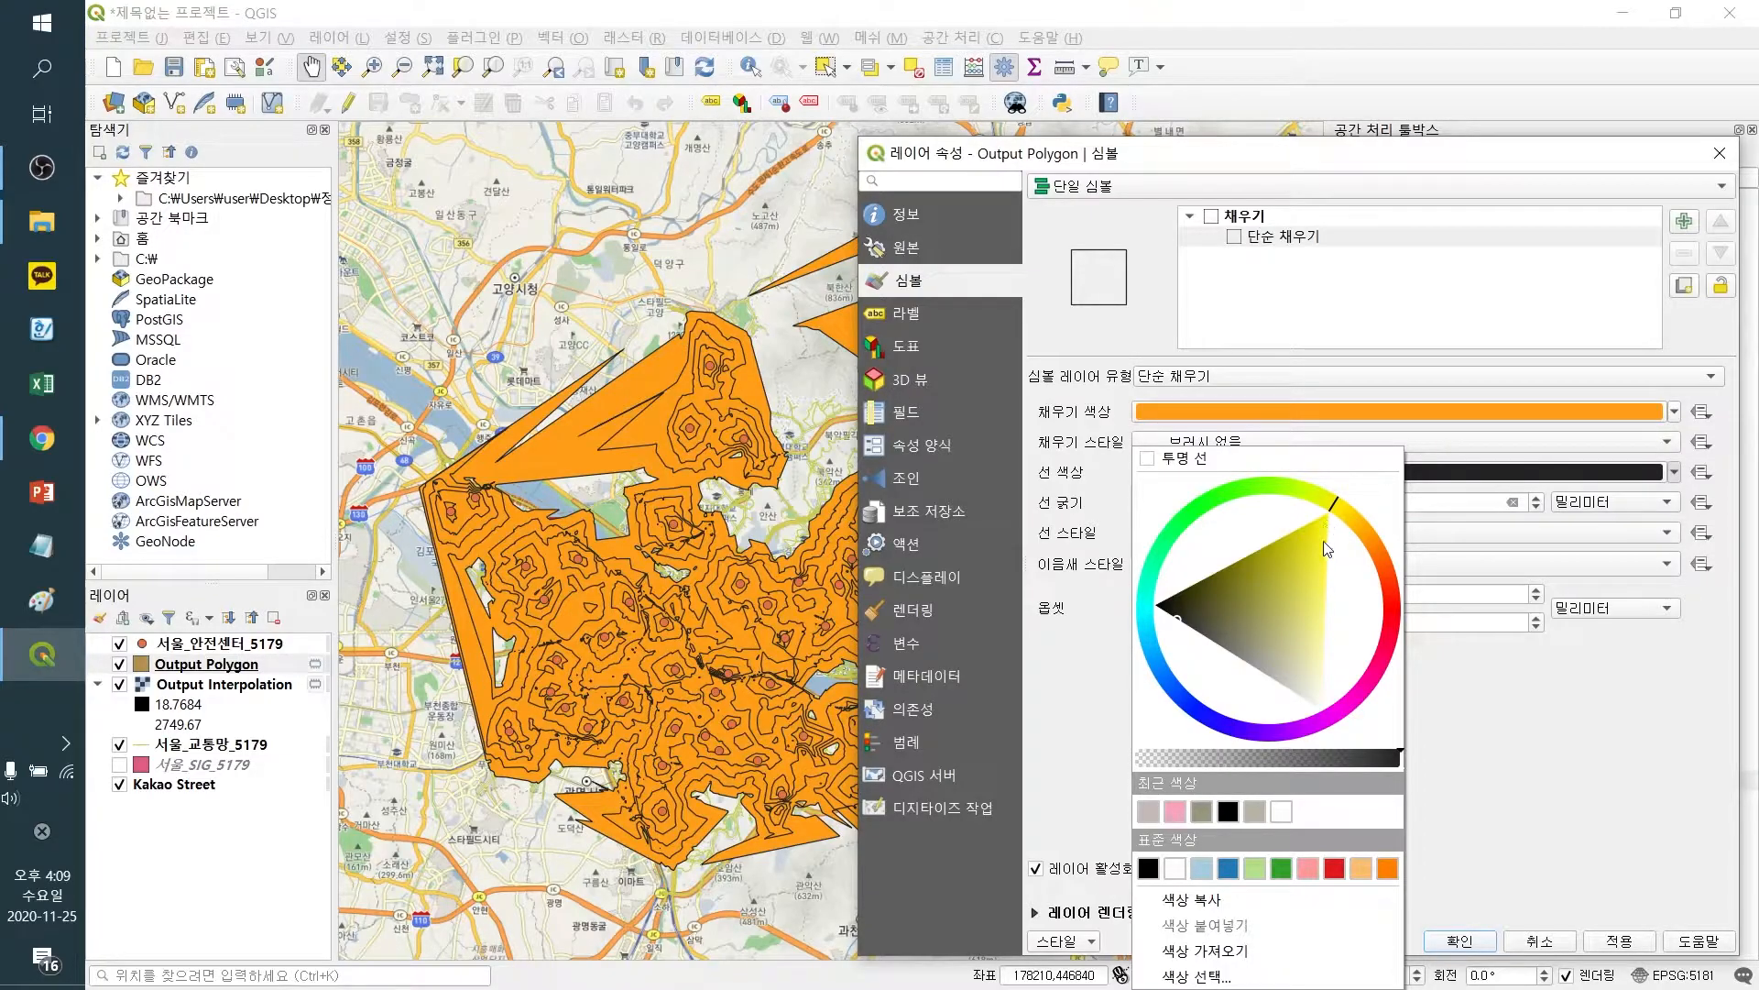
drag(1309, 561, 1294, 553)
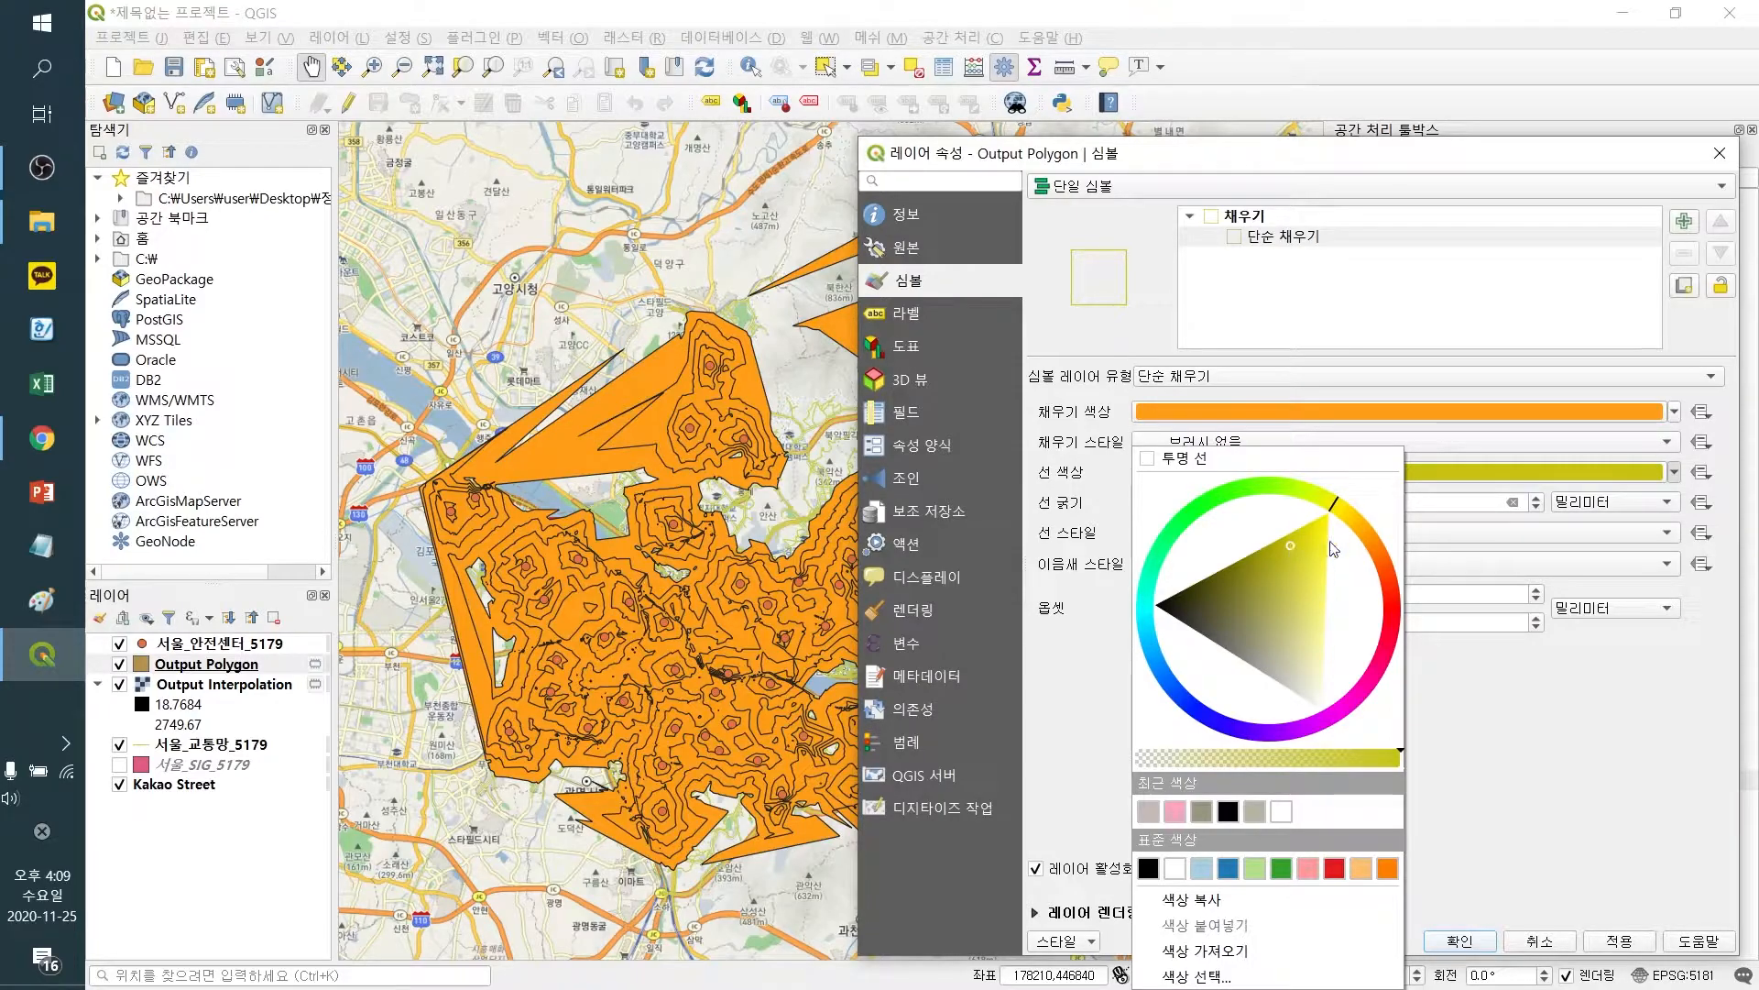
click(1568, 752)
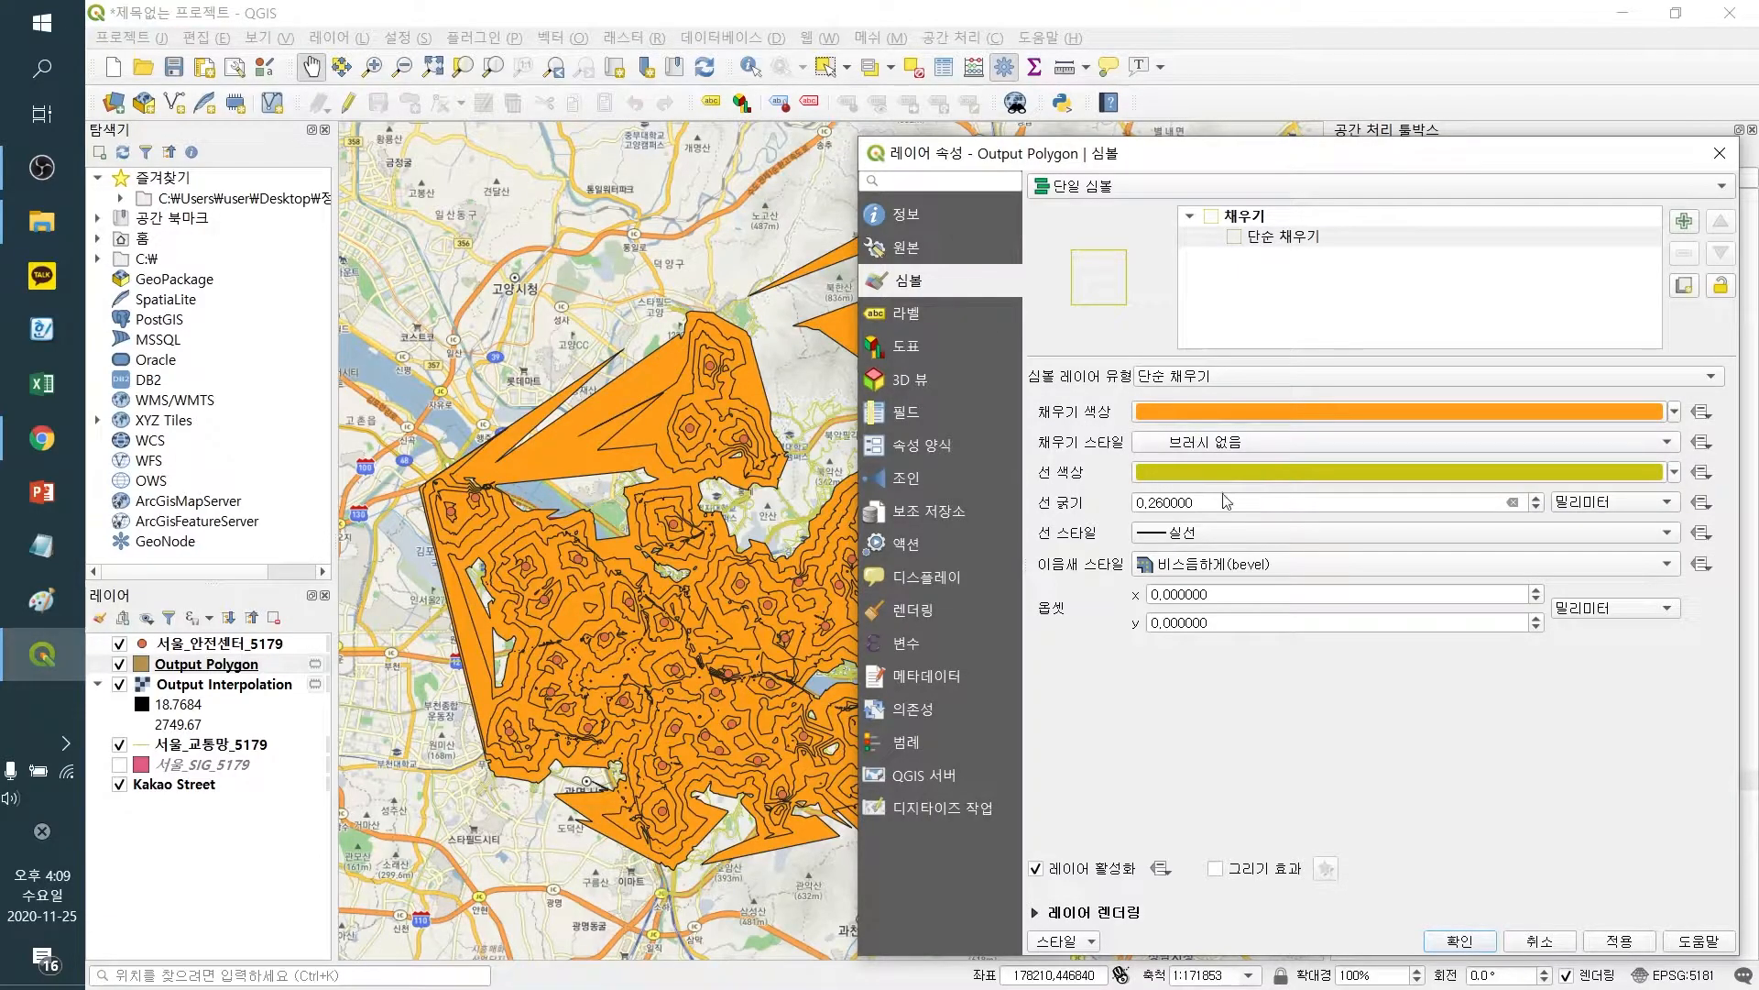
click(1618, 942)
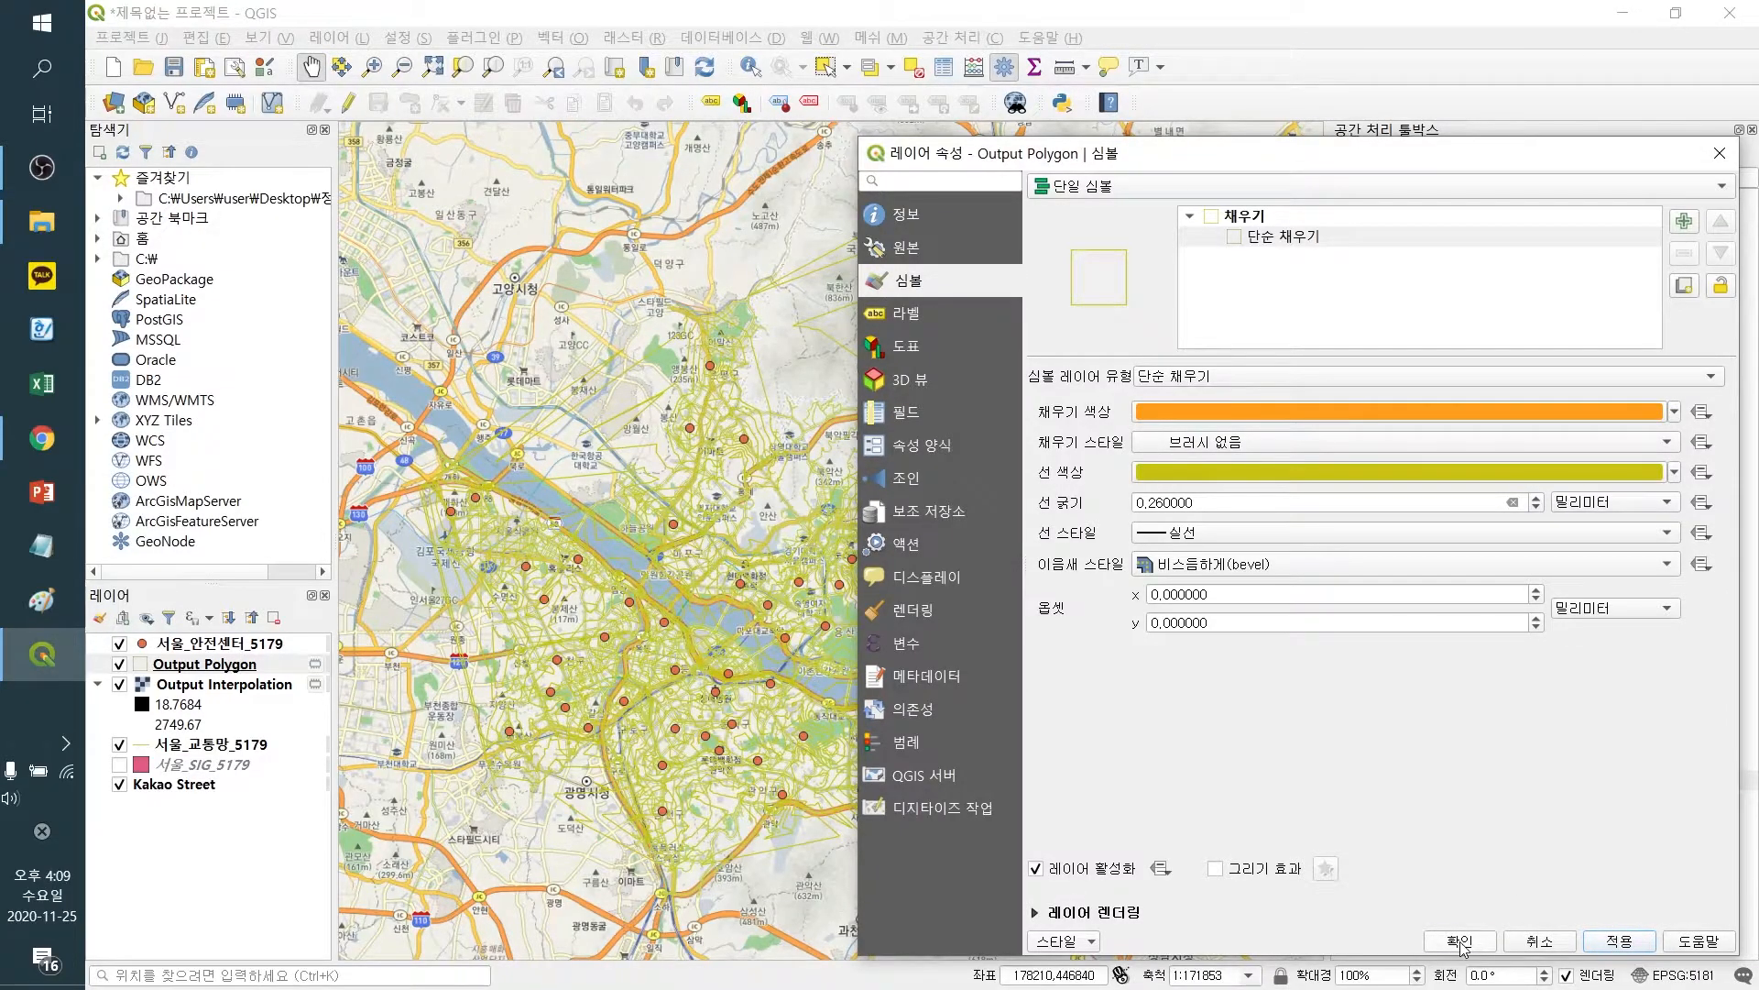
click(1460, 941)
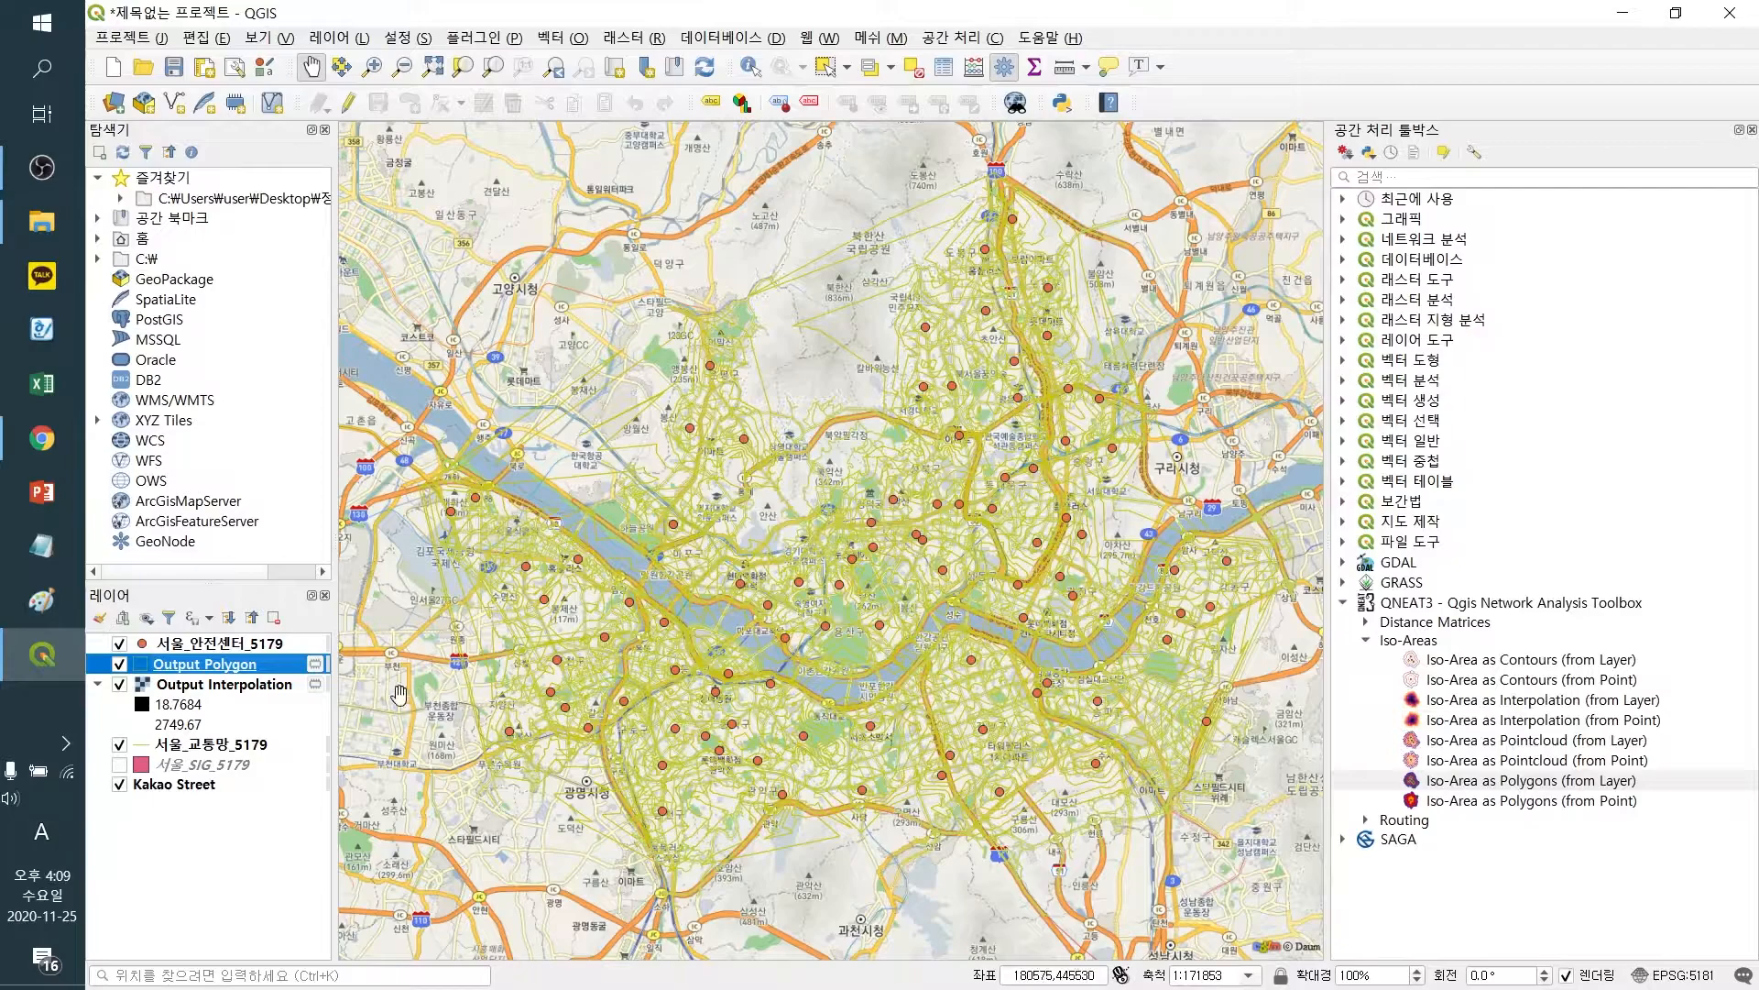
Render the Output Interpolation raster as single-band pseudocolor, classify it, apply and confirm
click(239, 694)
right_click(239, 694)
click(289, 686)
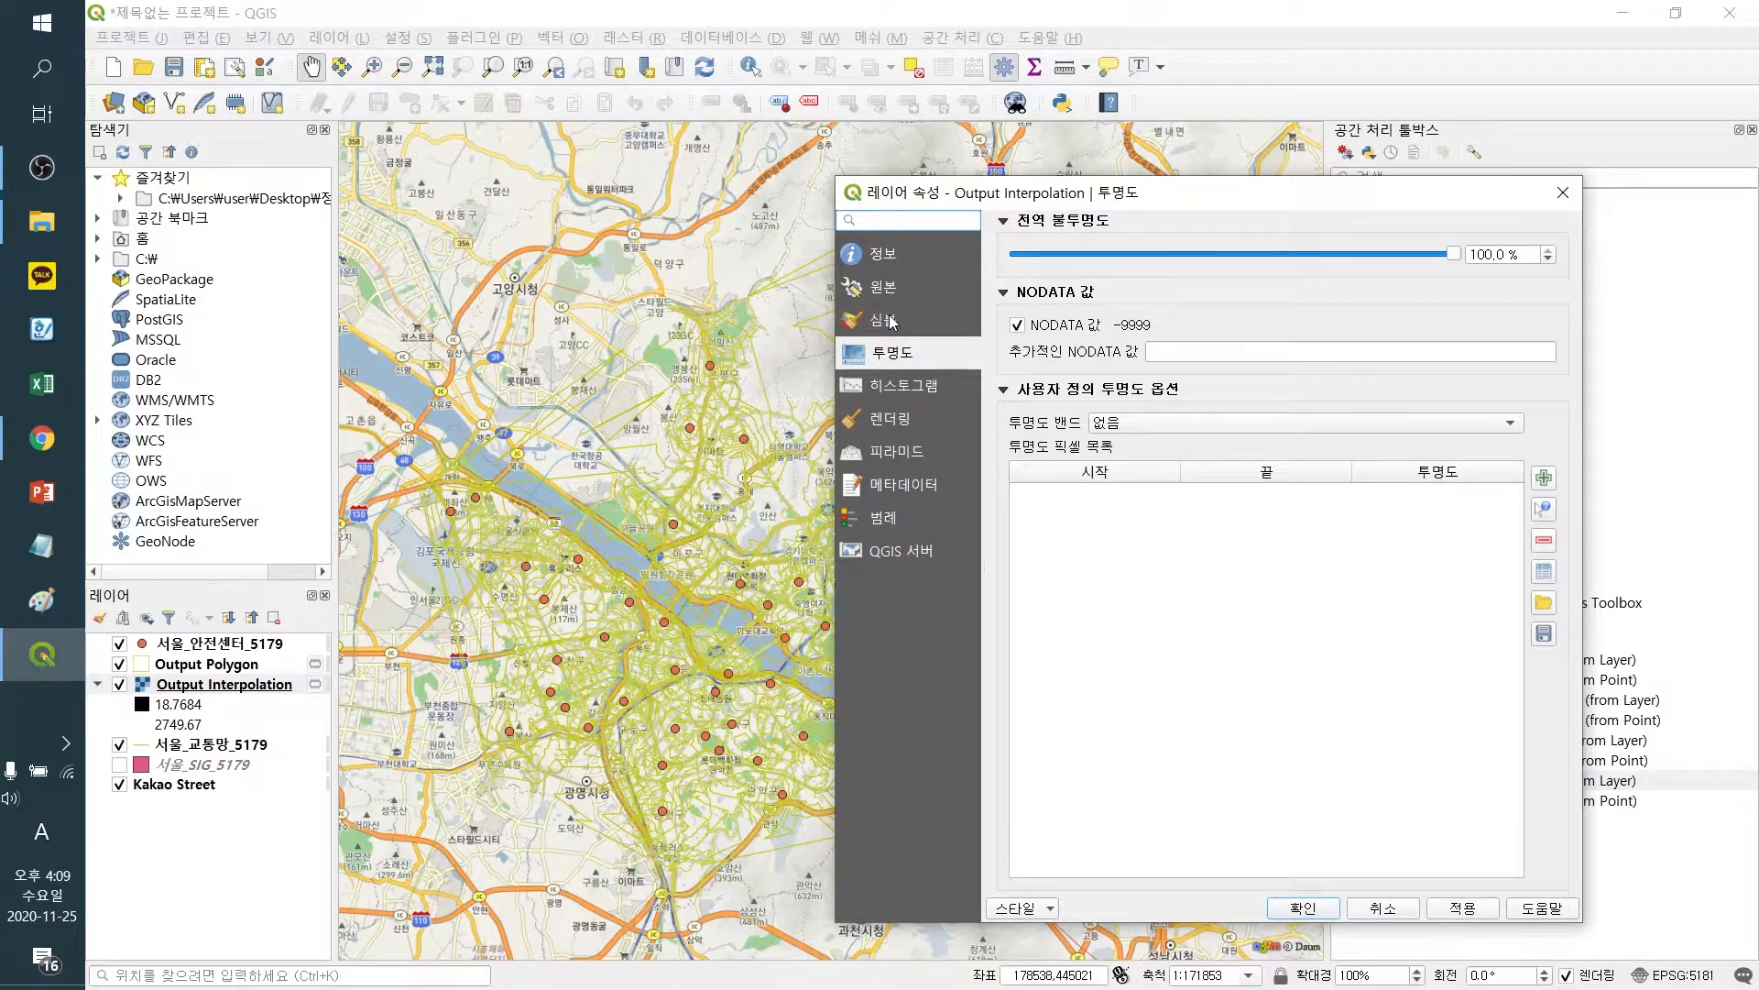
click(893, 322)
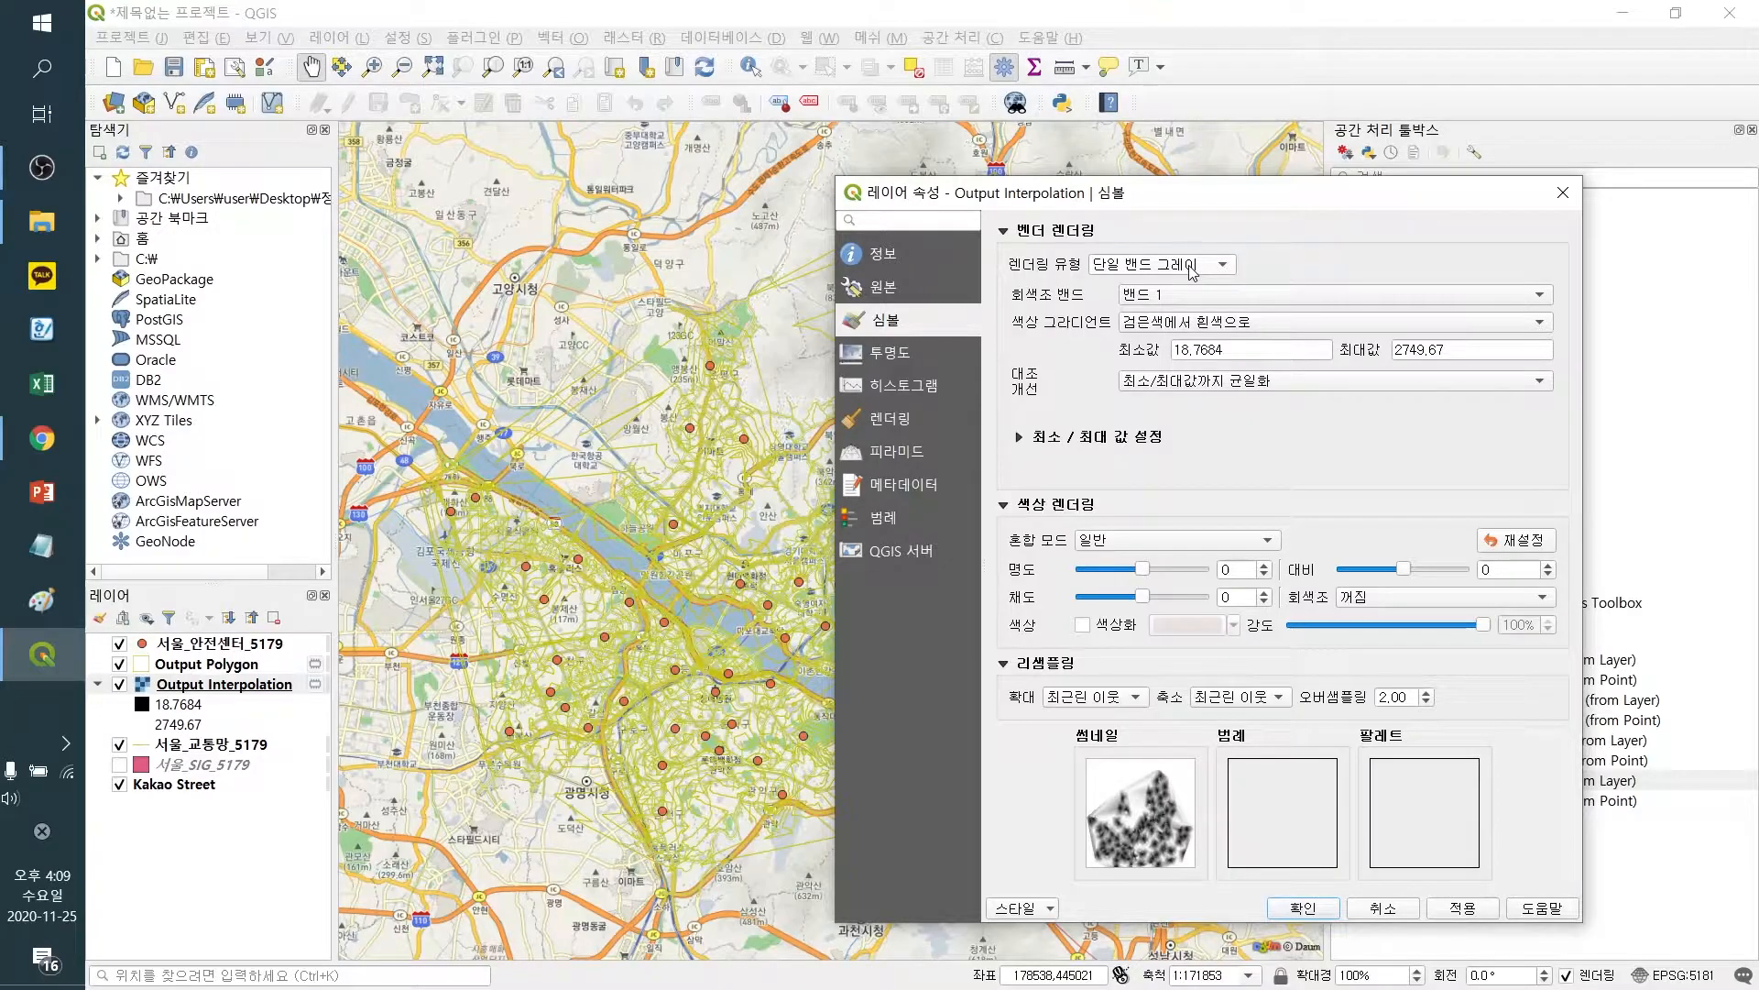
click(1191, 267)
click(1195, 289)
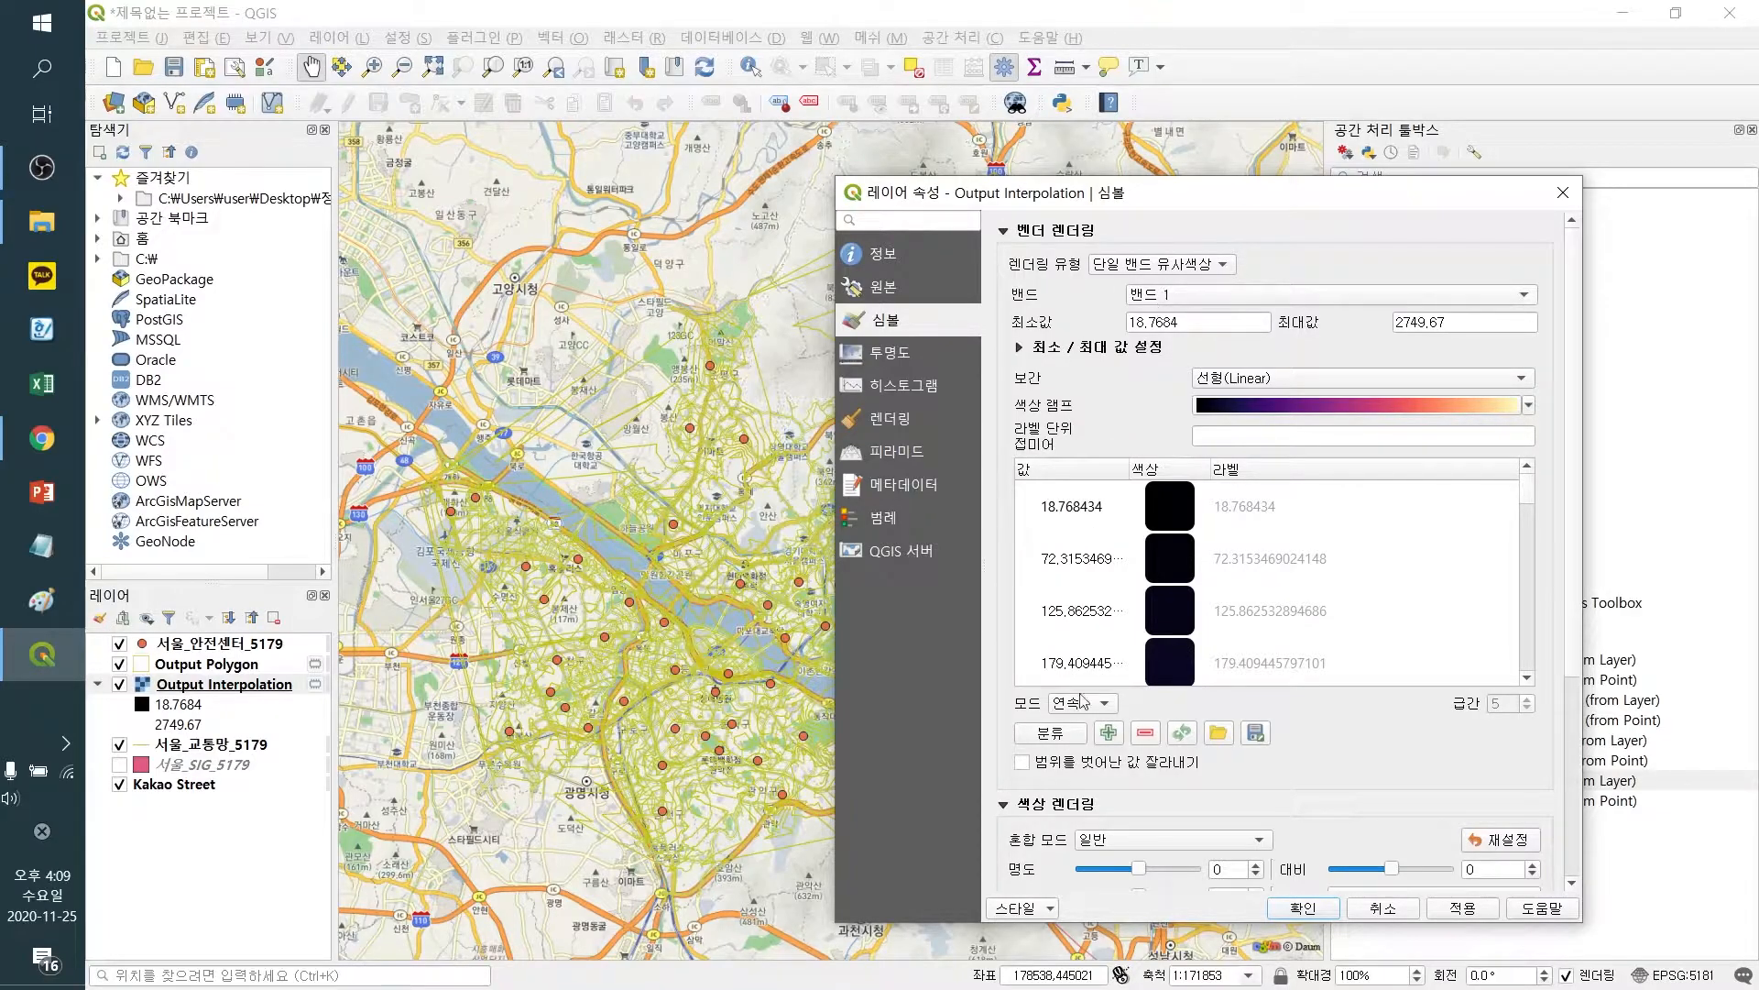
click(1054, 735)
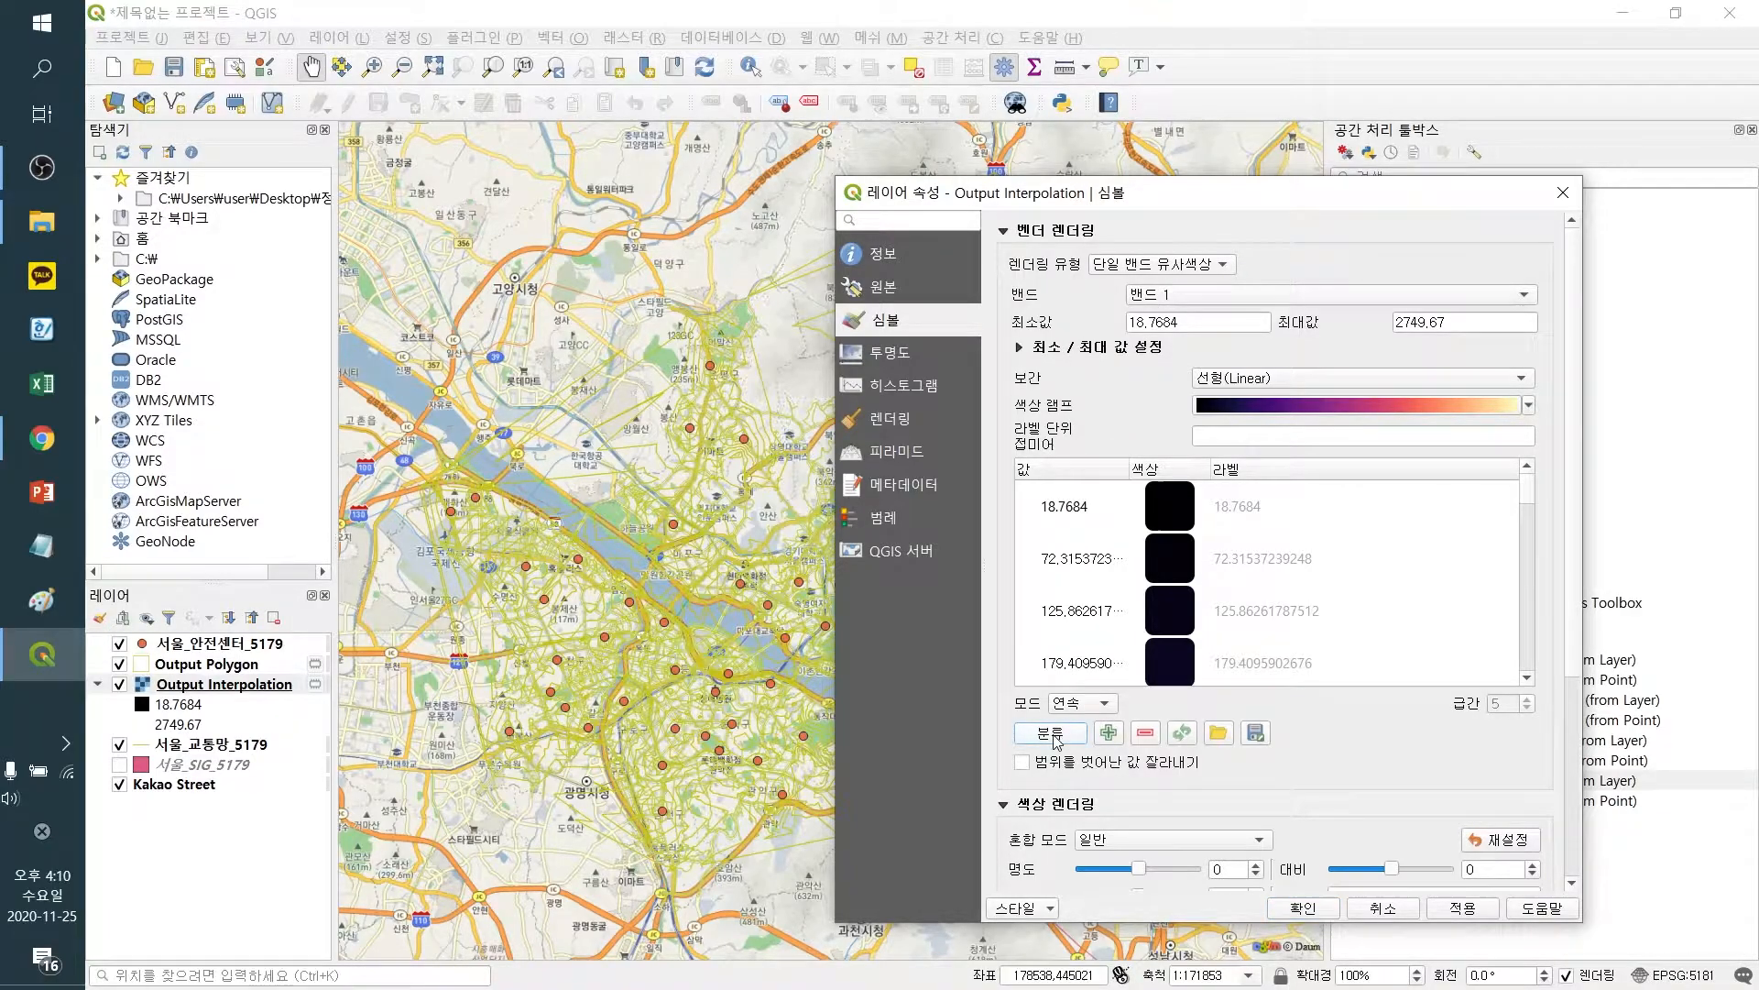
click(1466, 913)
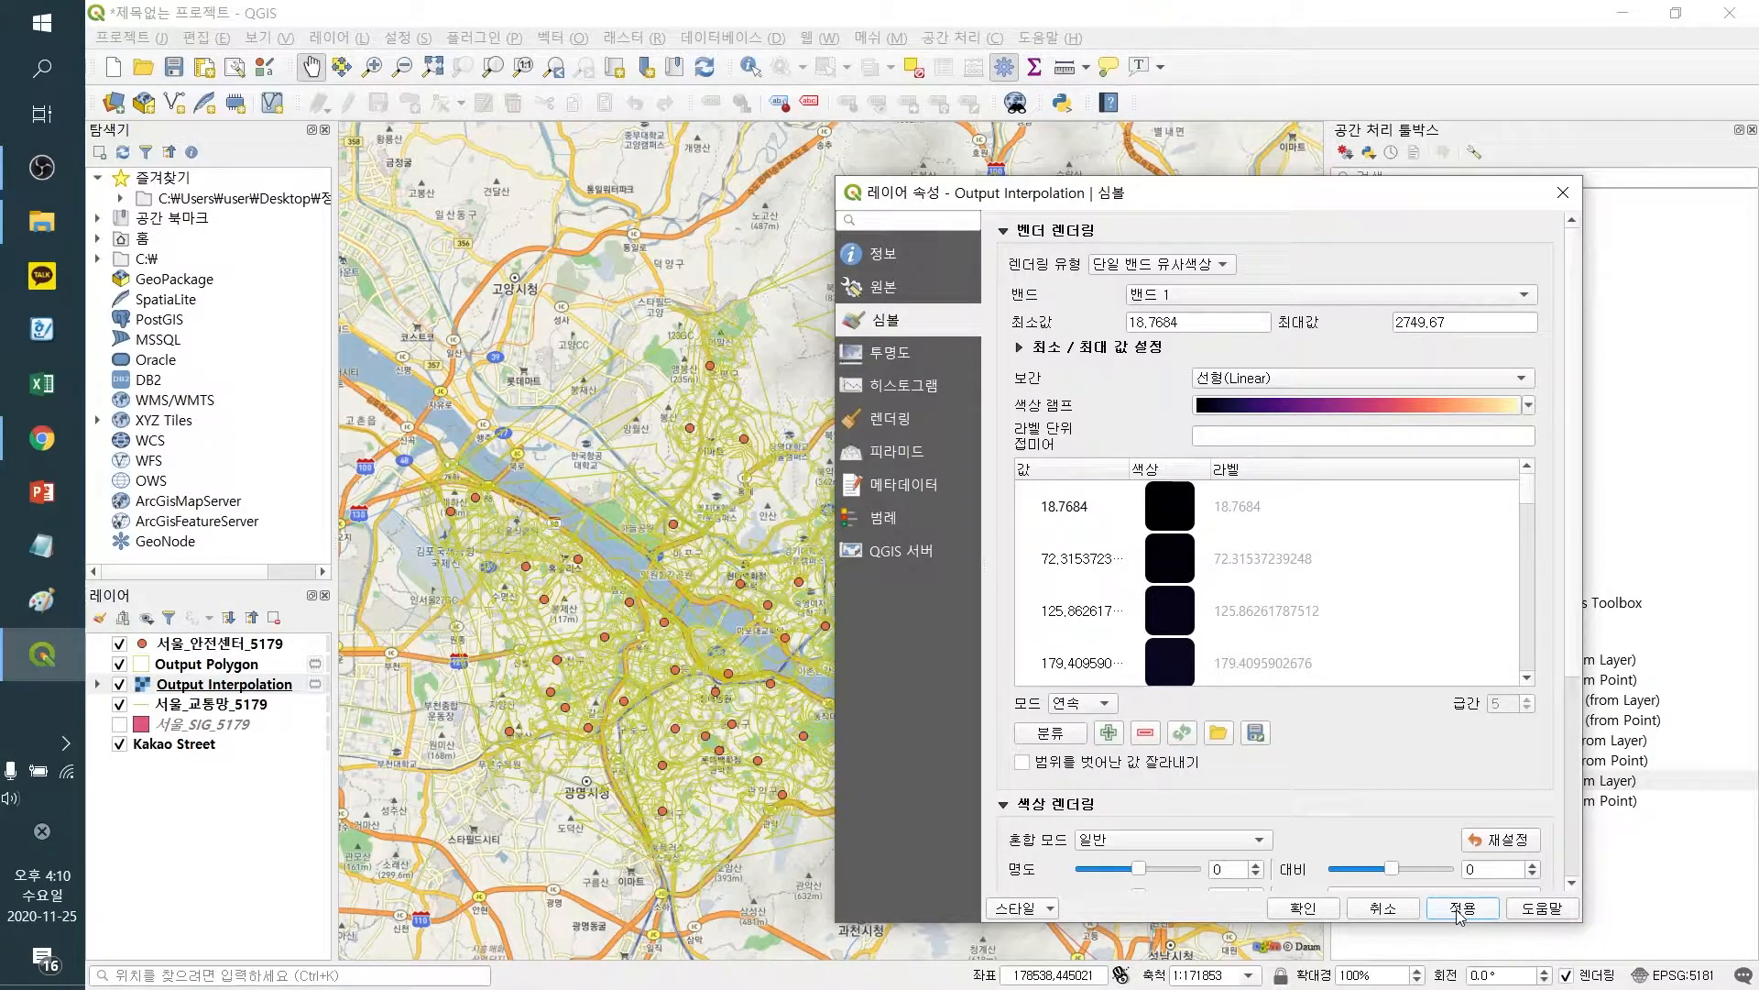
click(1456, 913)
click(1320, 916)
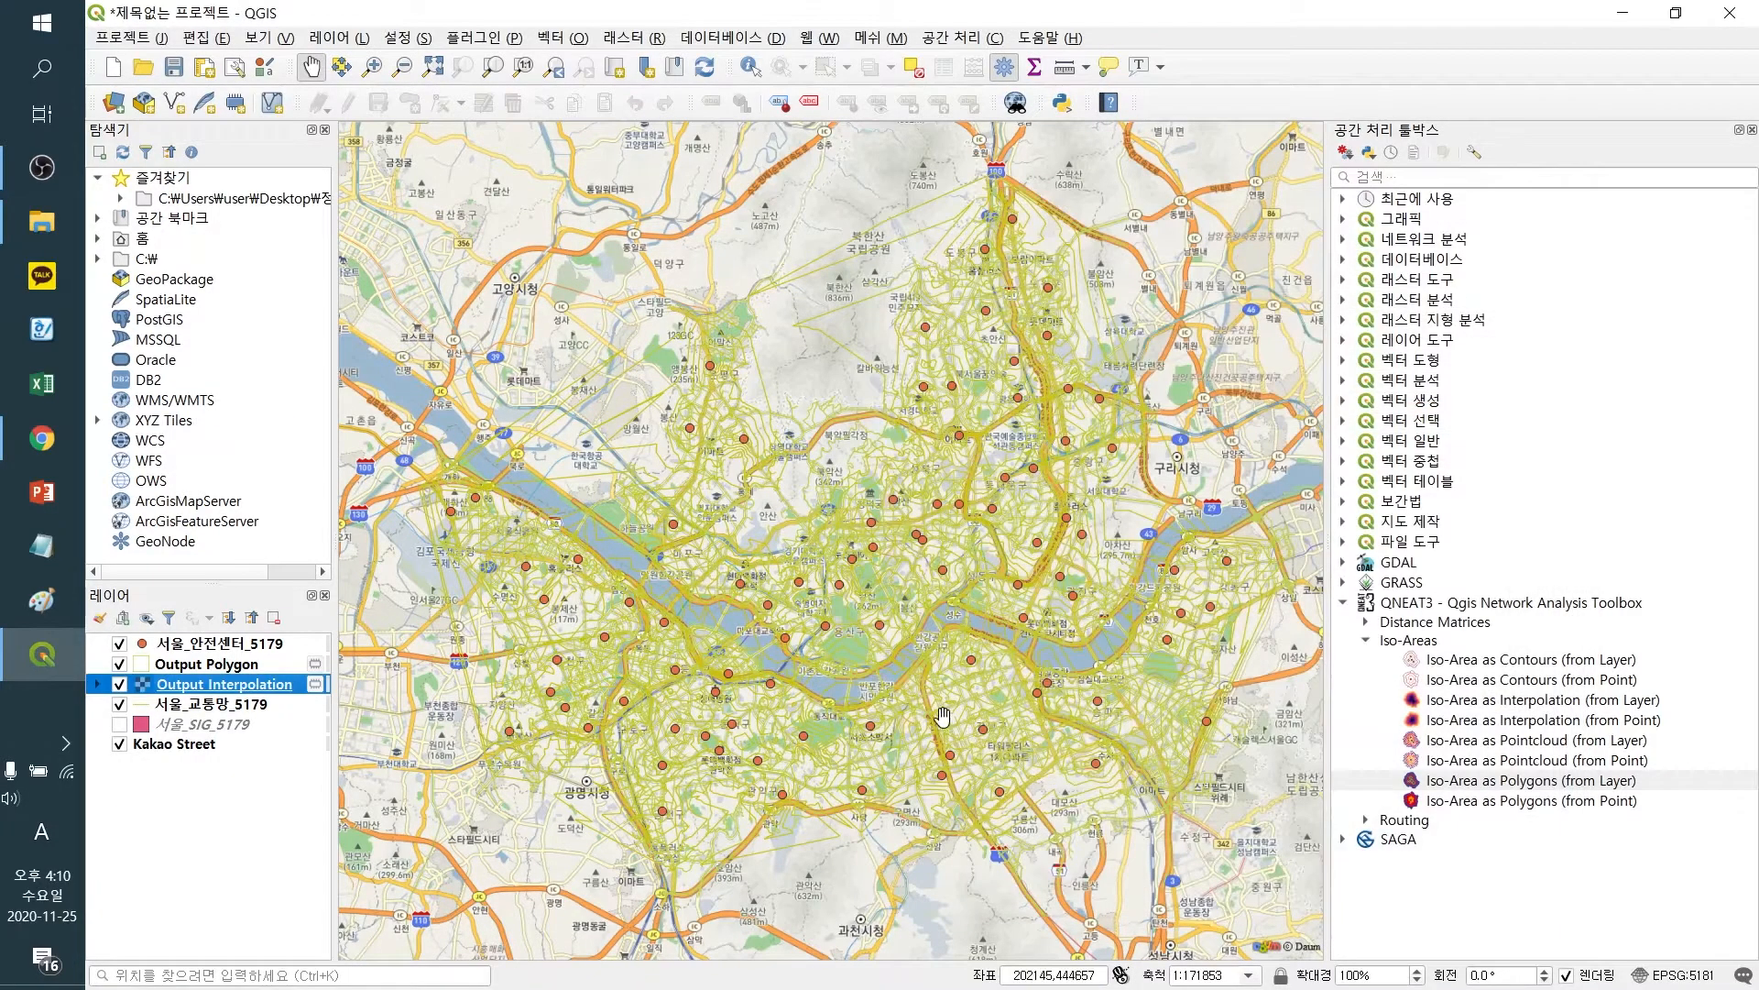
Expand the Output Interpolation legend and zoom to that layer's extent
click(97, 685)
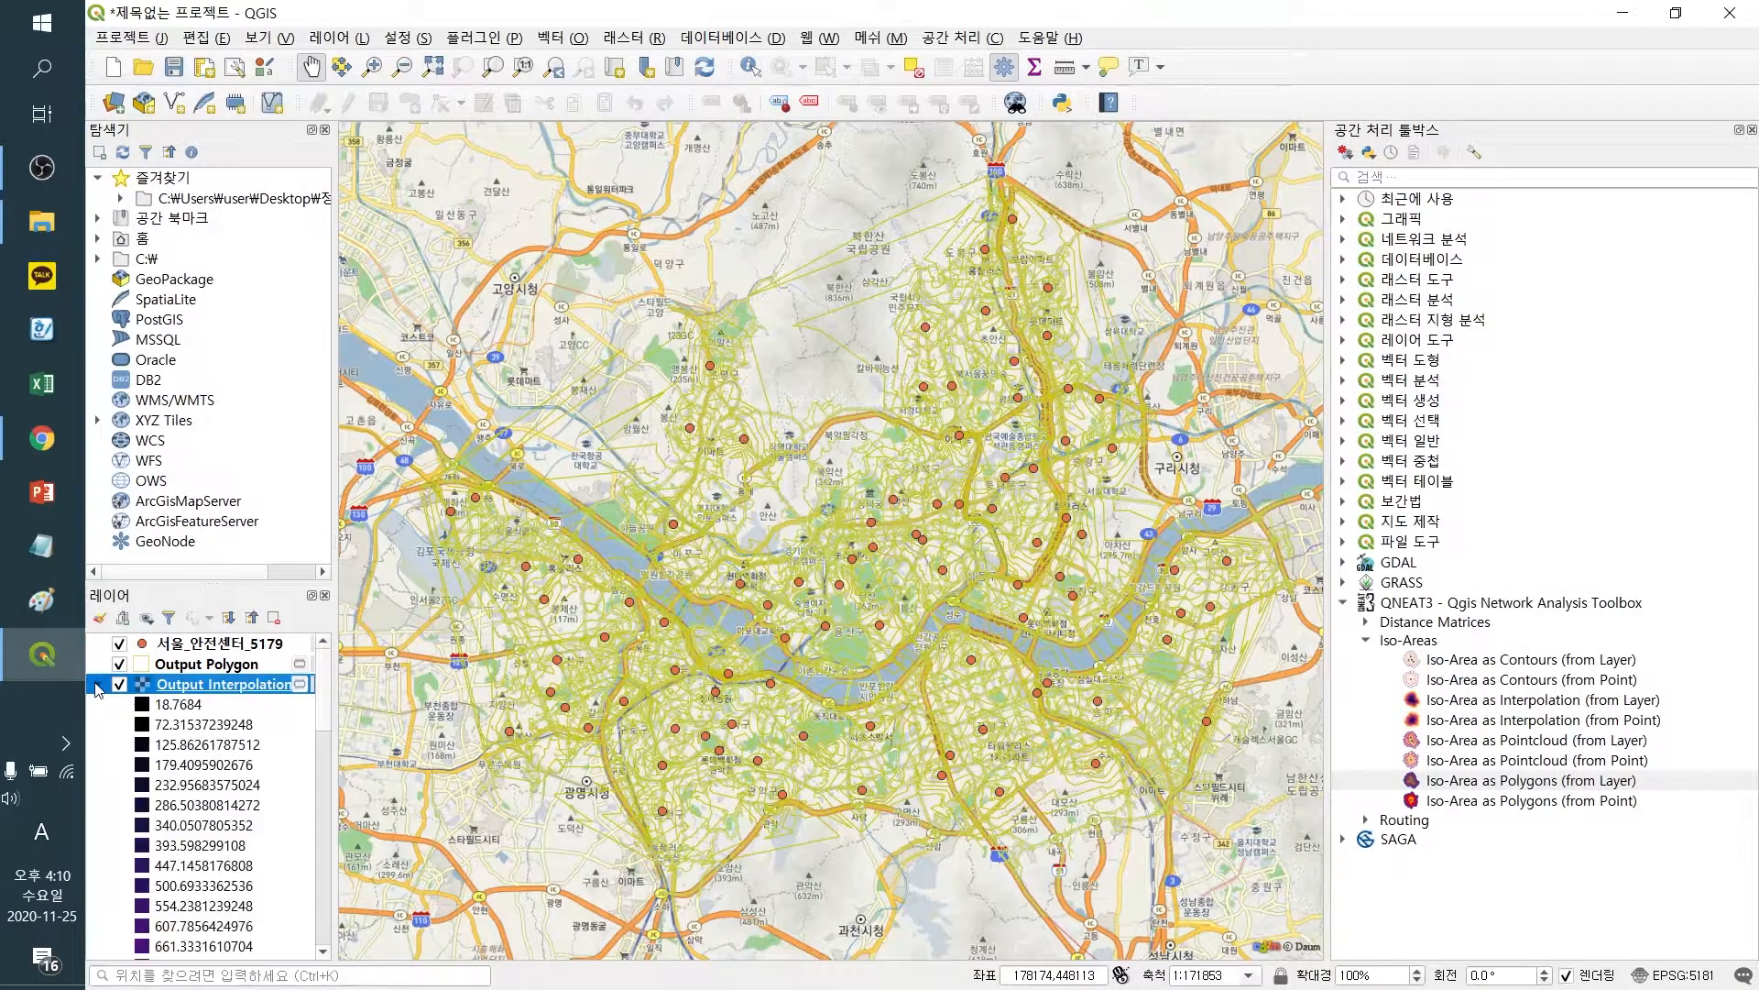
right_click(188, 691)
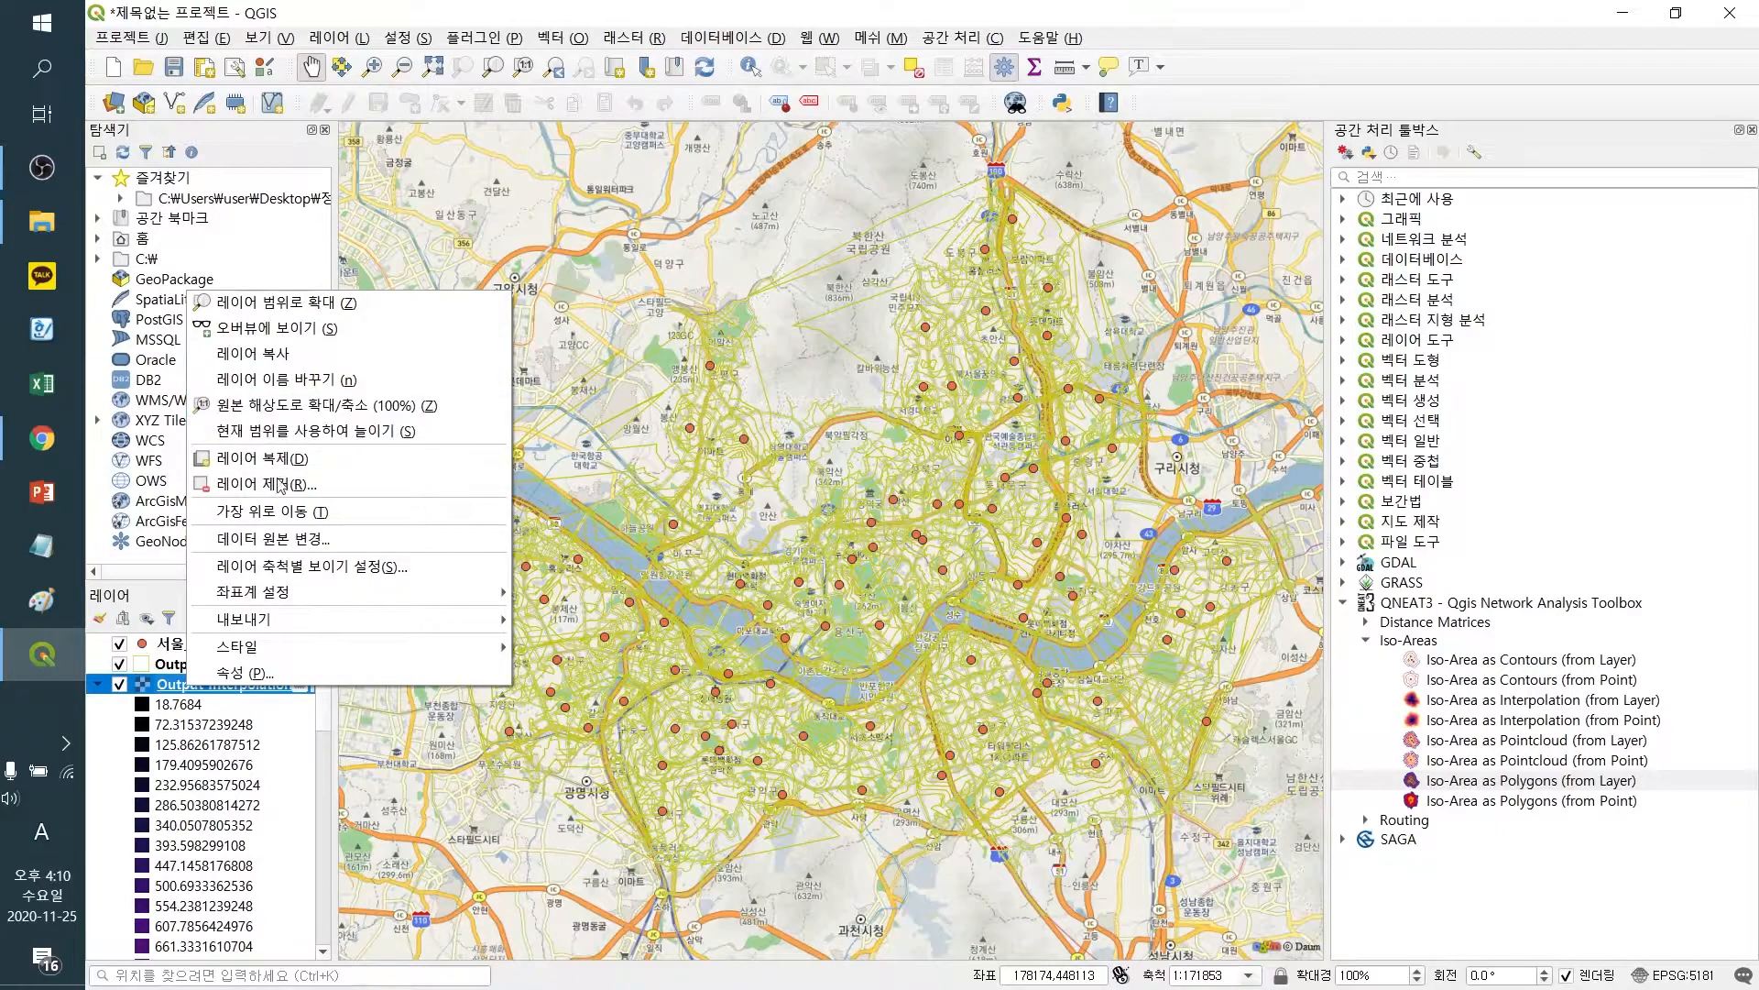
click(604, 603)
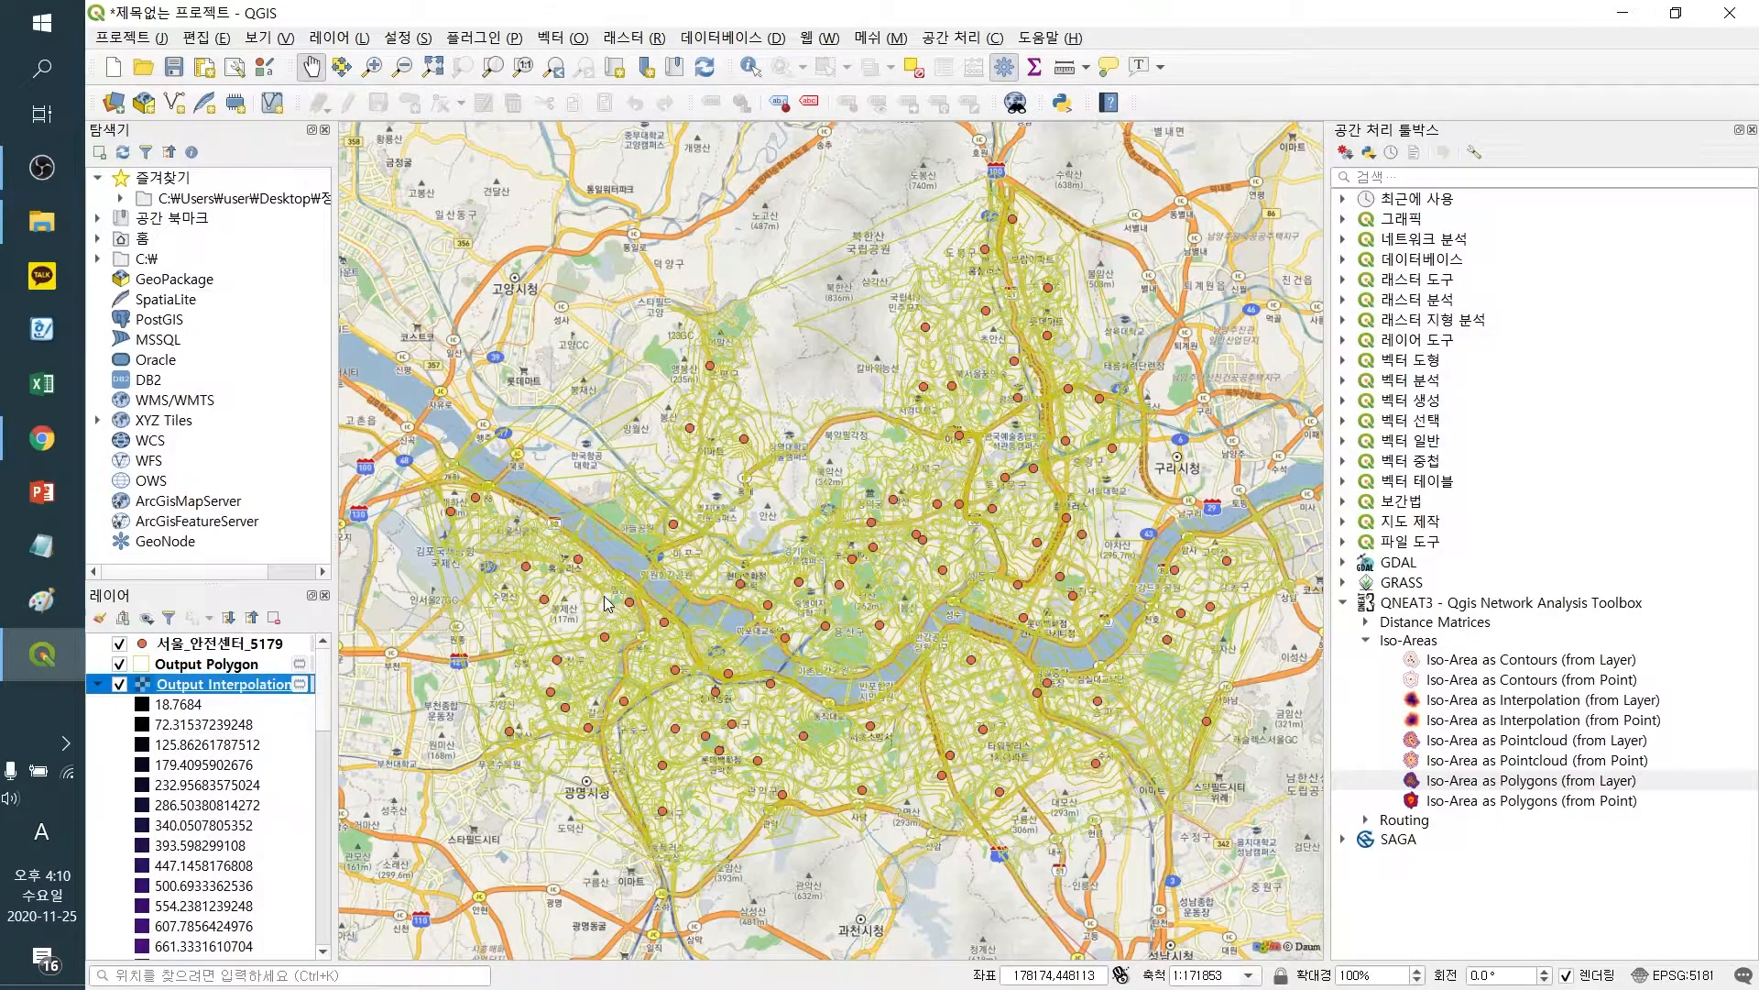
double_click(1314, 434)
right_click(256, 687)
click(371, 304)
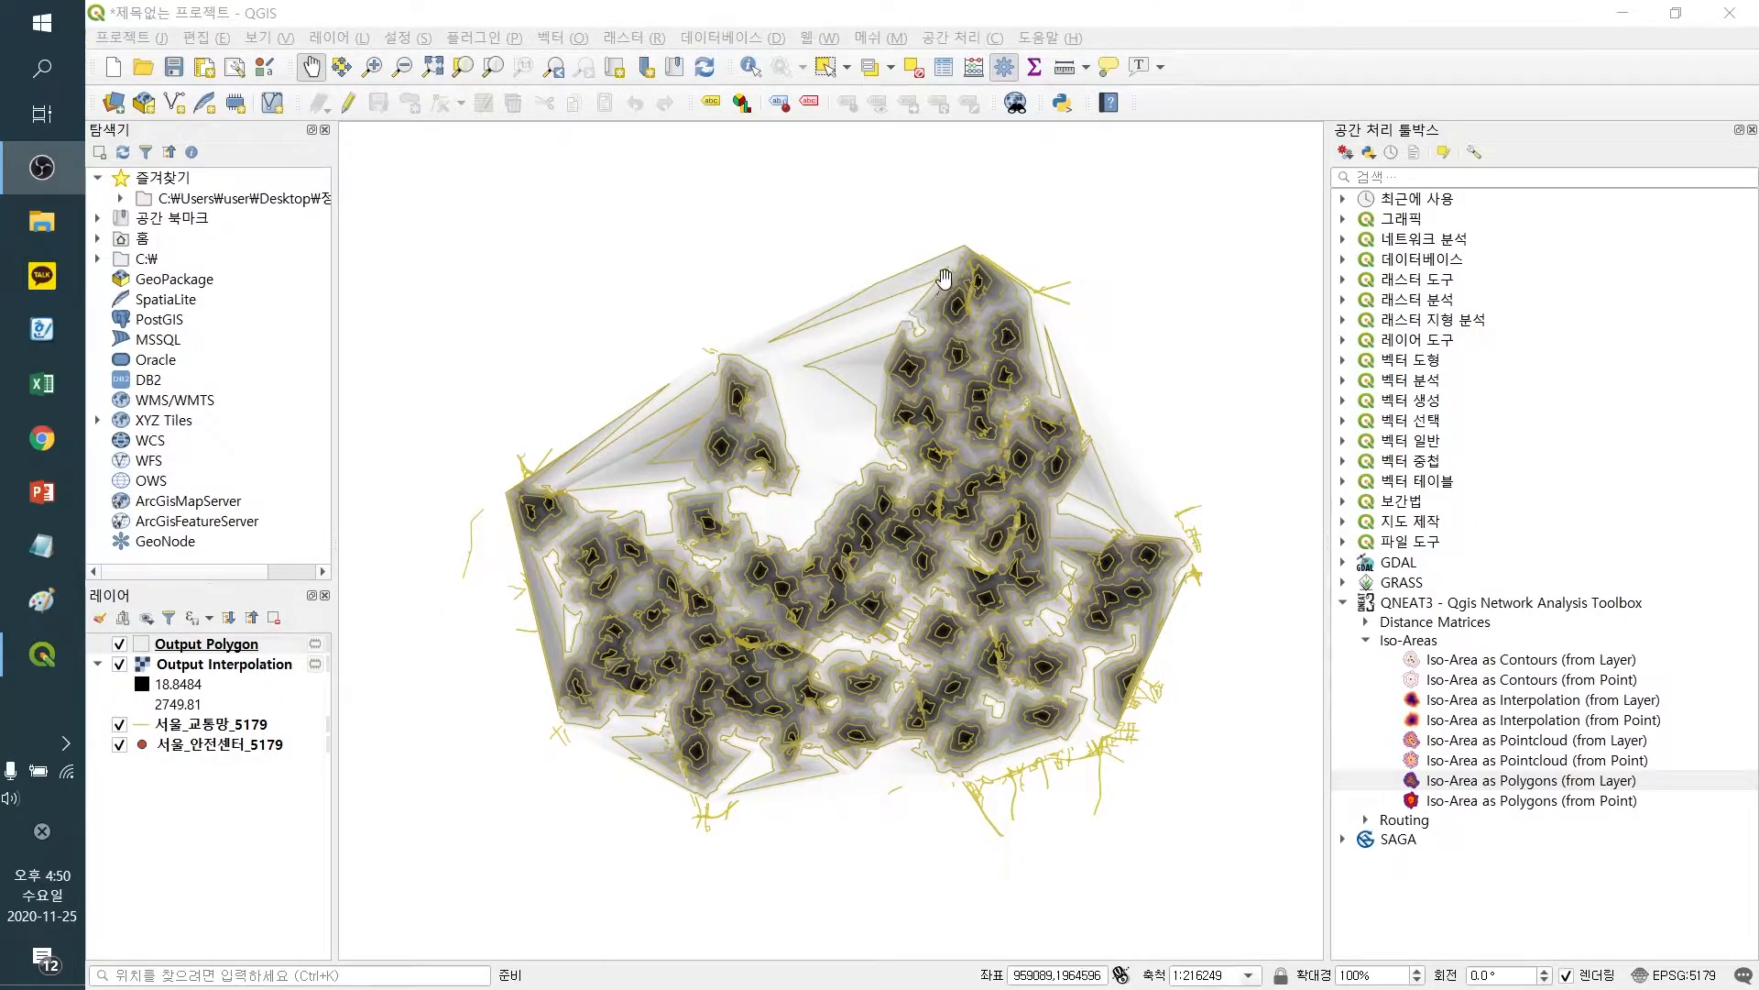
Switch the new Output Interpolation raster to single-band pseudocolor rendering, classify, apply and close the properties
click(264, 674)
right_click(264, 674)
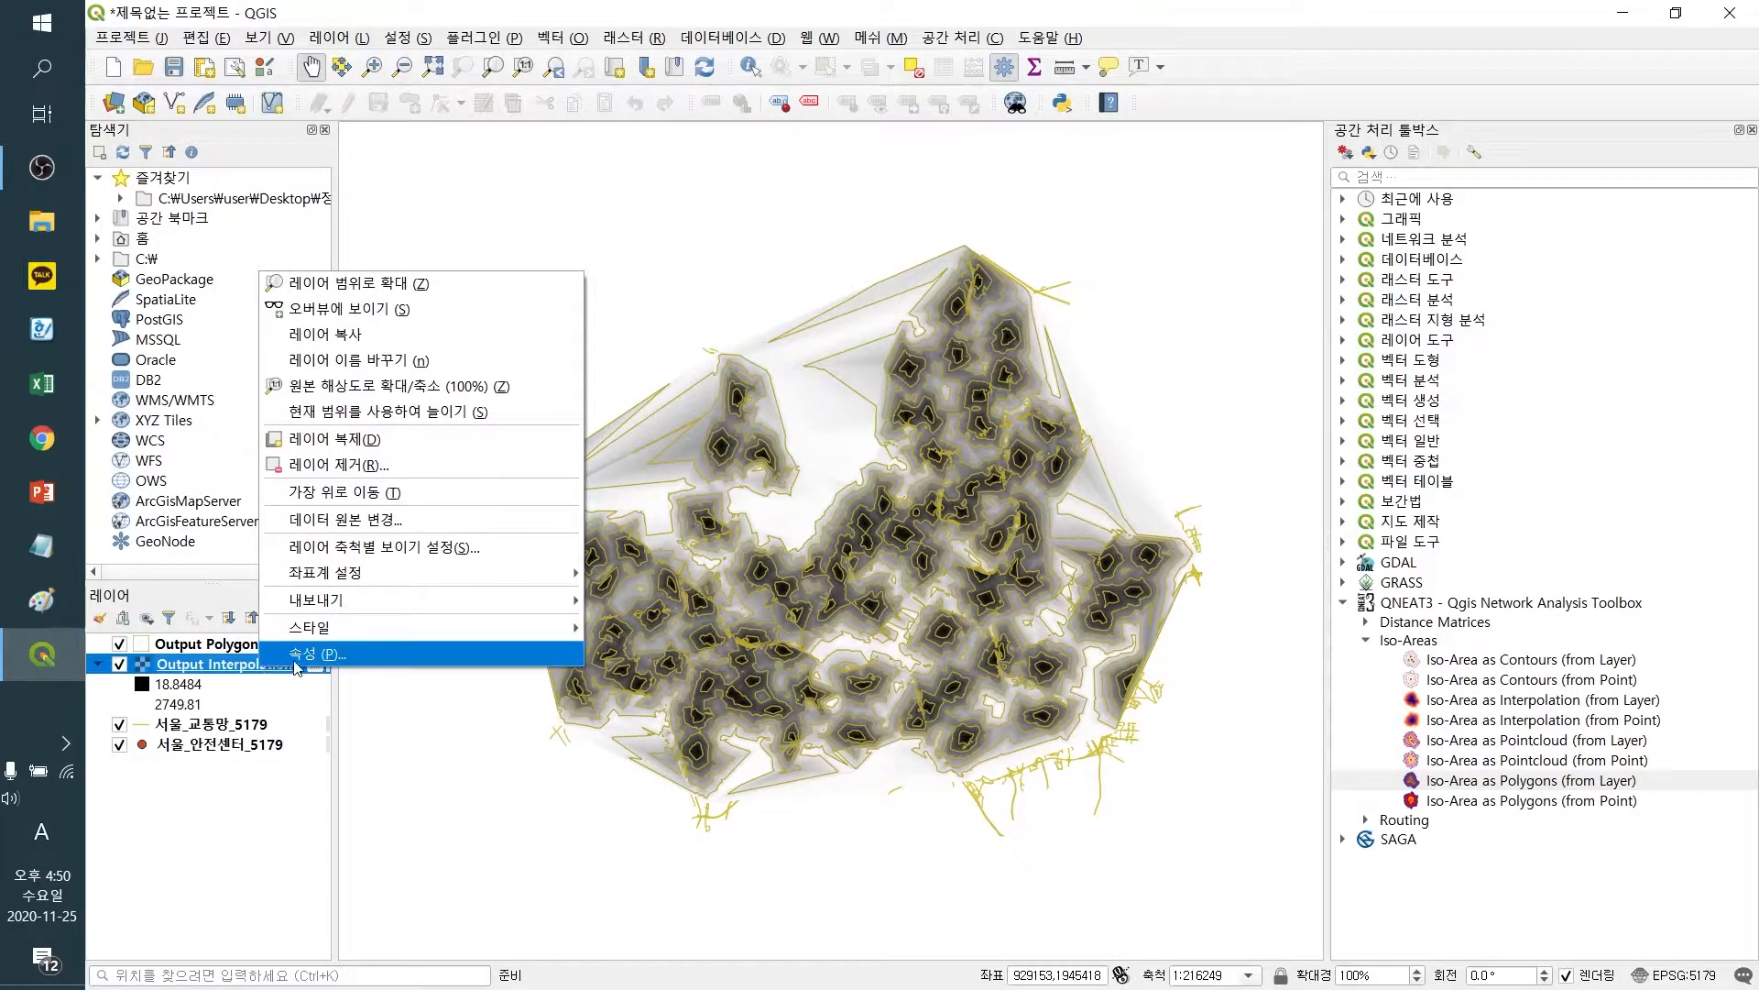
click(304, 656)
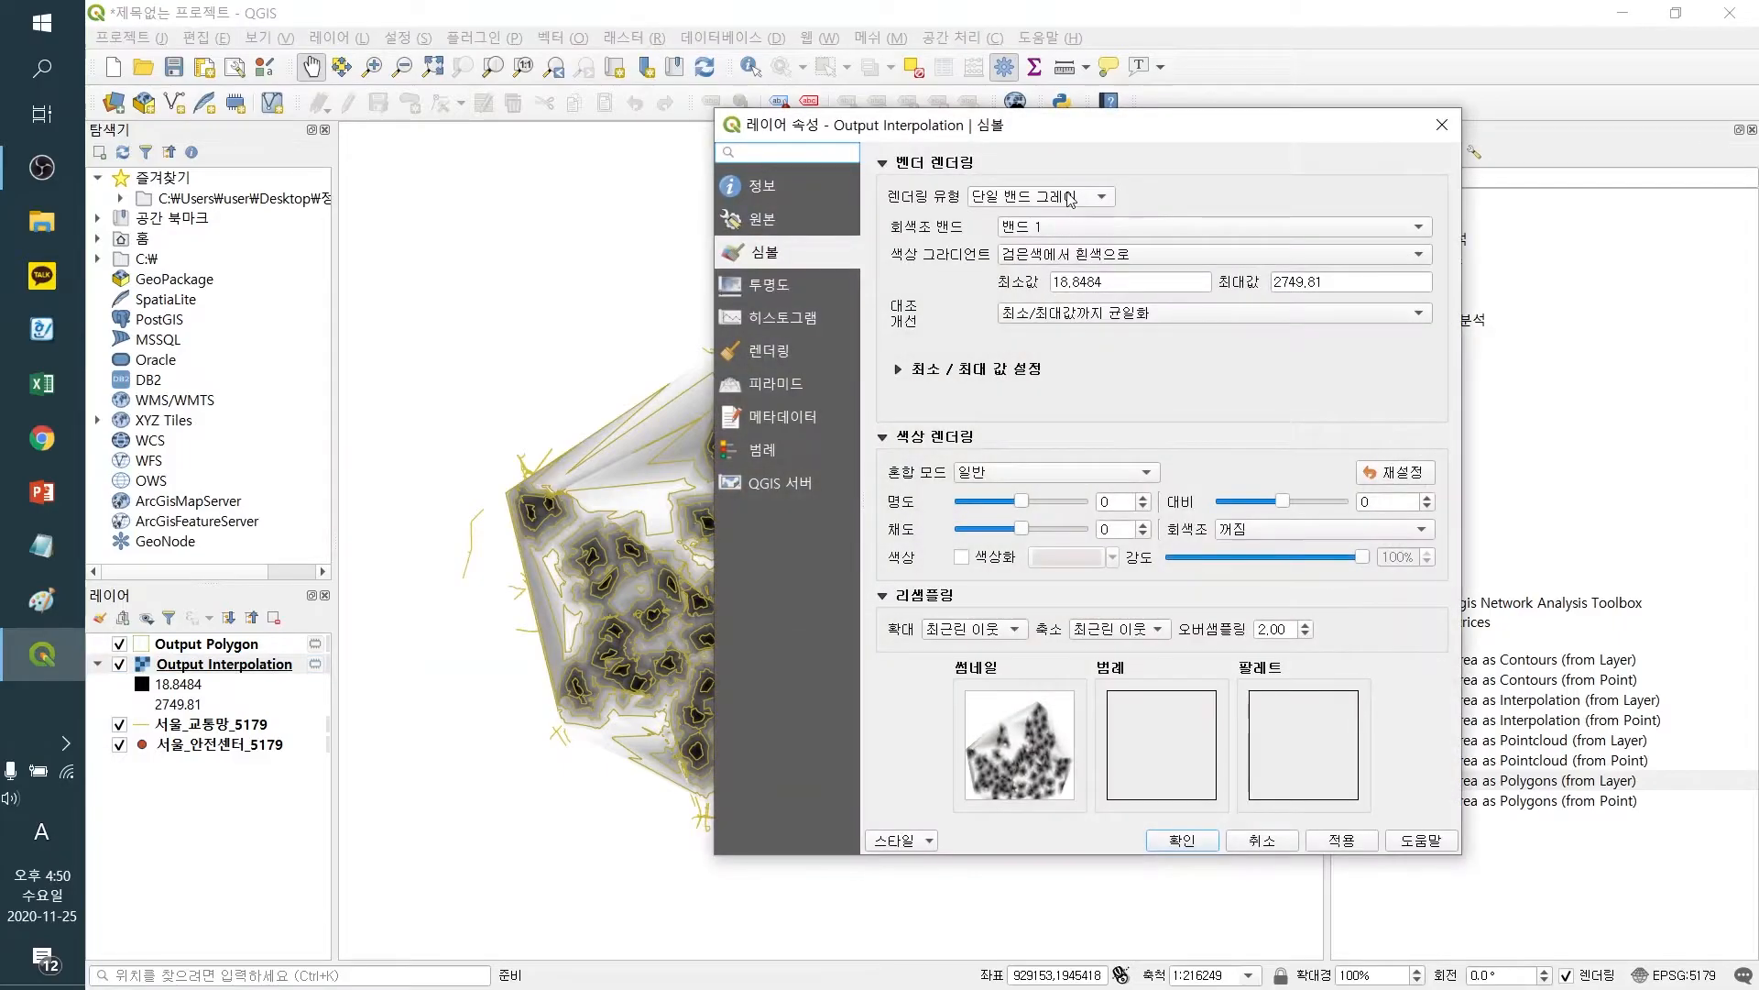
click(1069, 198)
click(1084, 231)
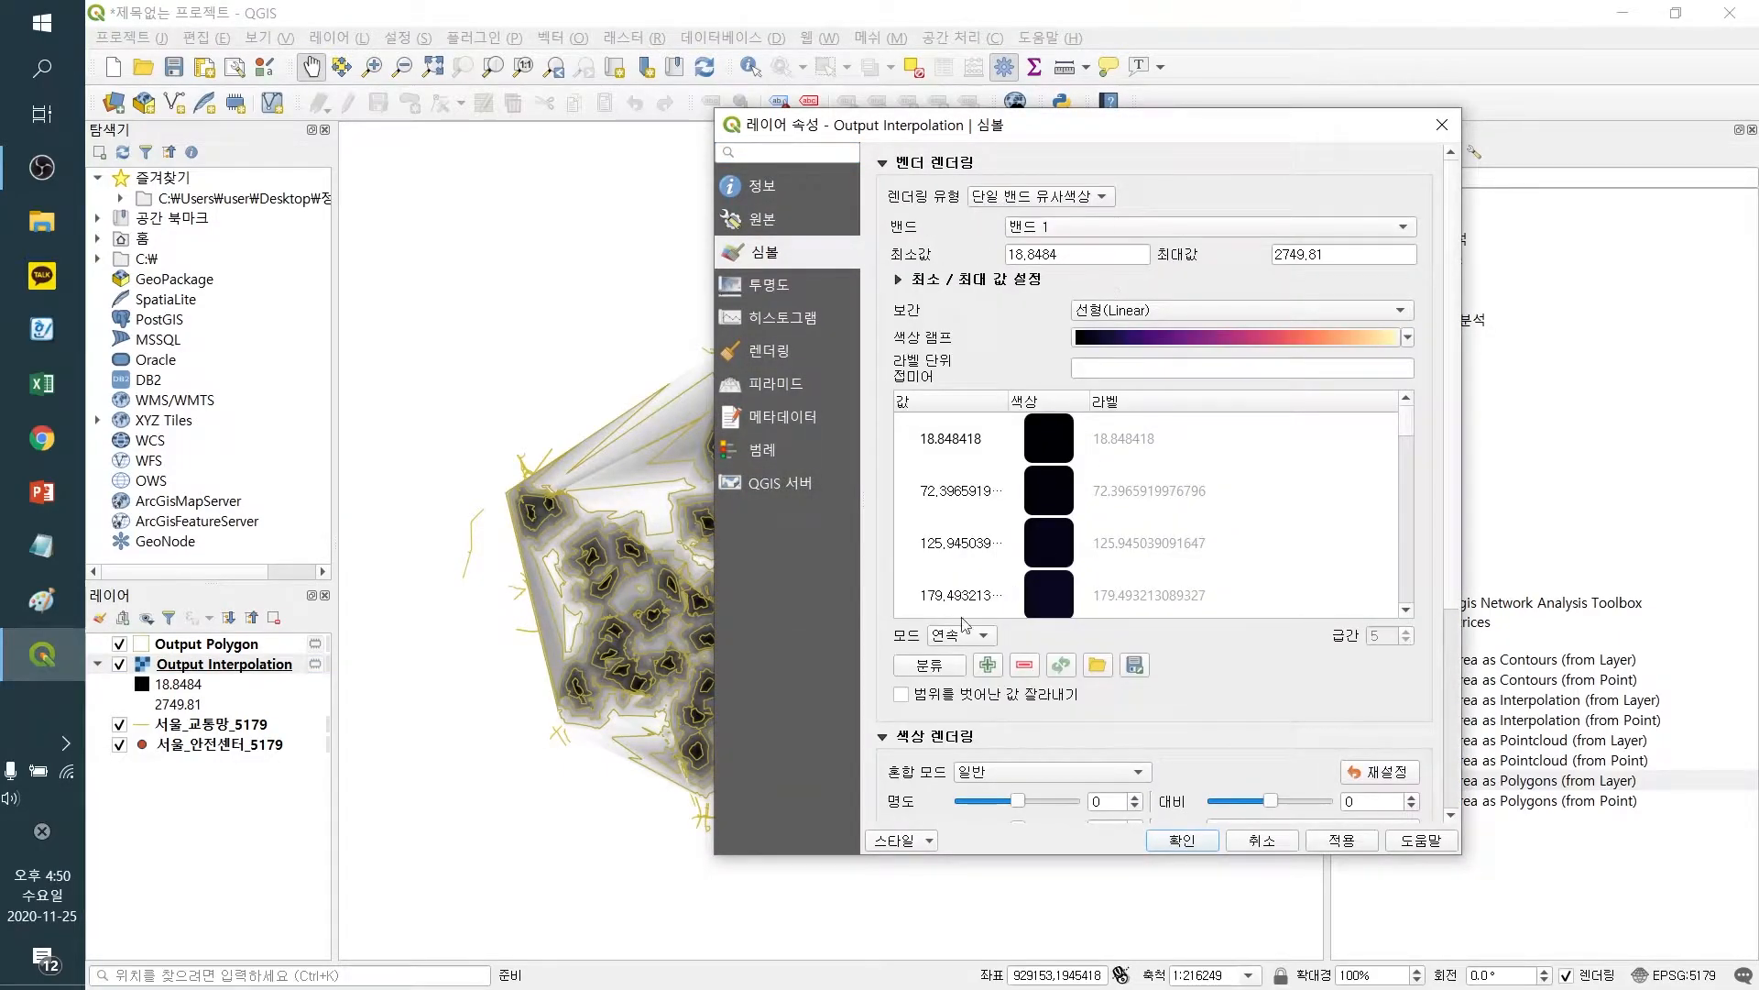
click(930, 666)
click(1340, 843)
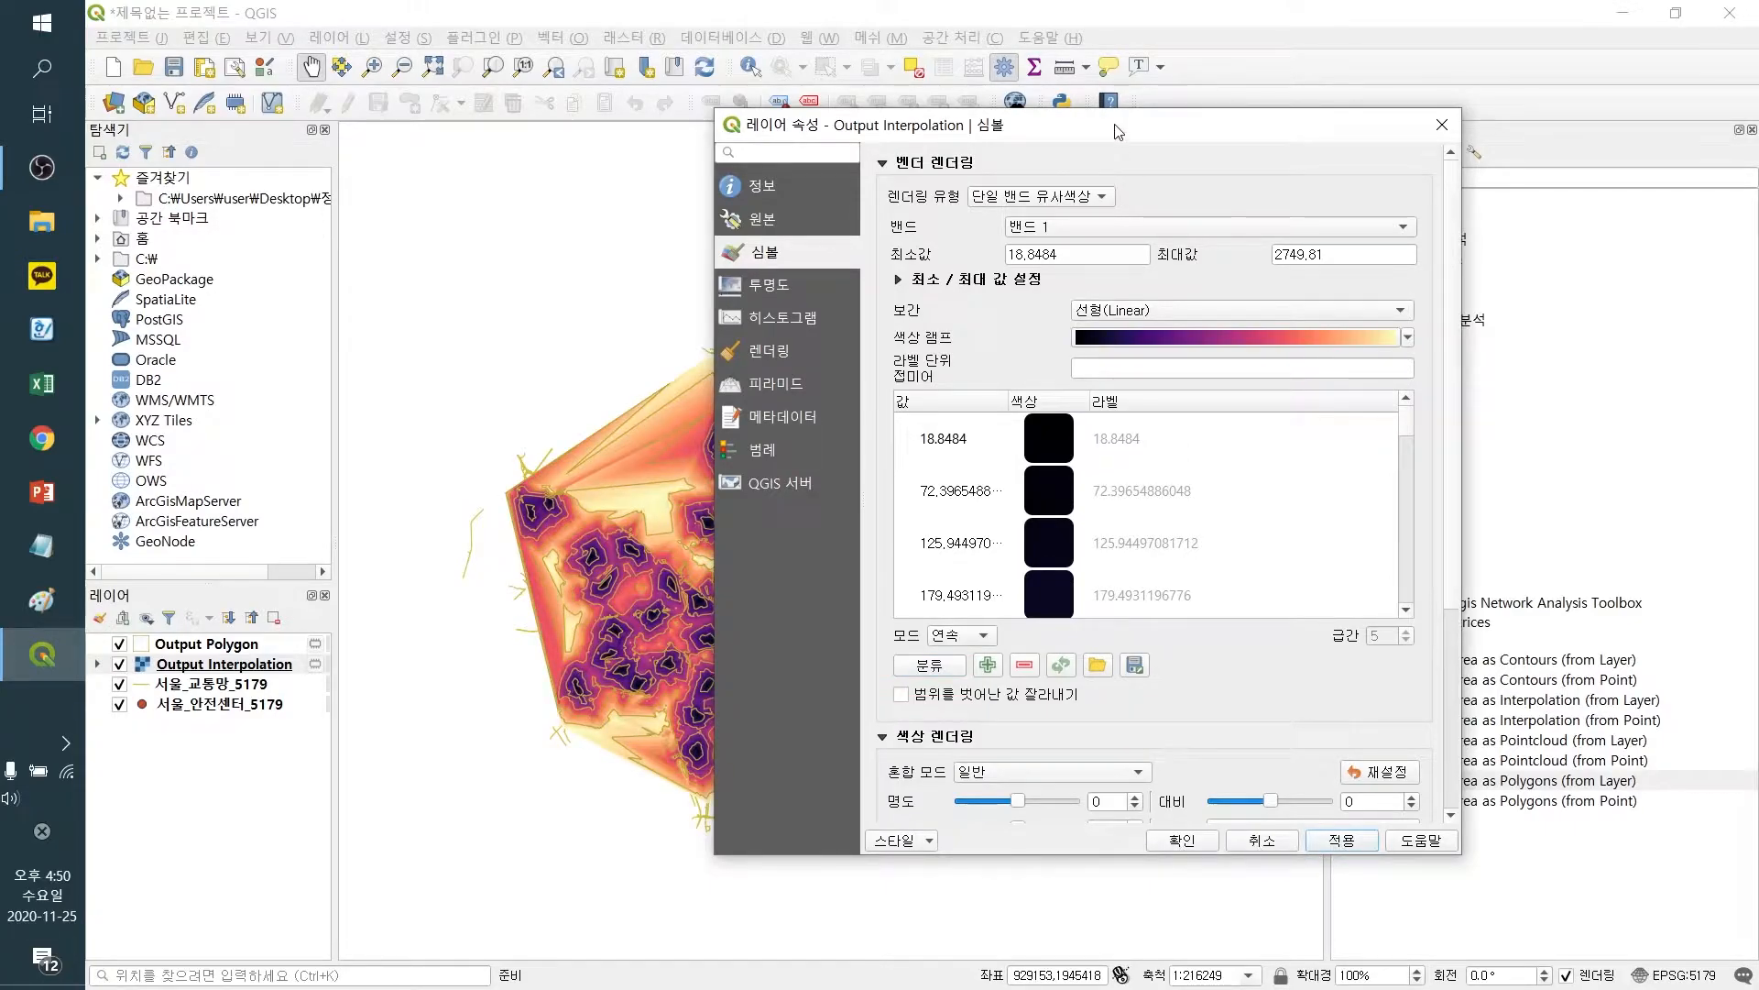
drag(1118, 131, 1415, 123)
click(1480, 834)
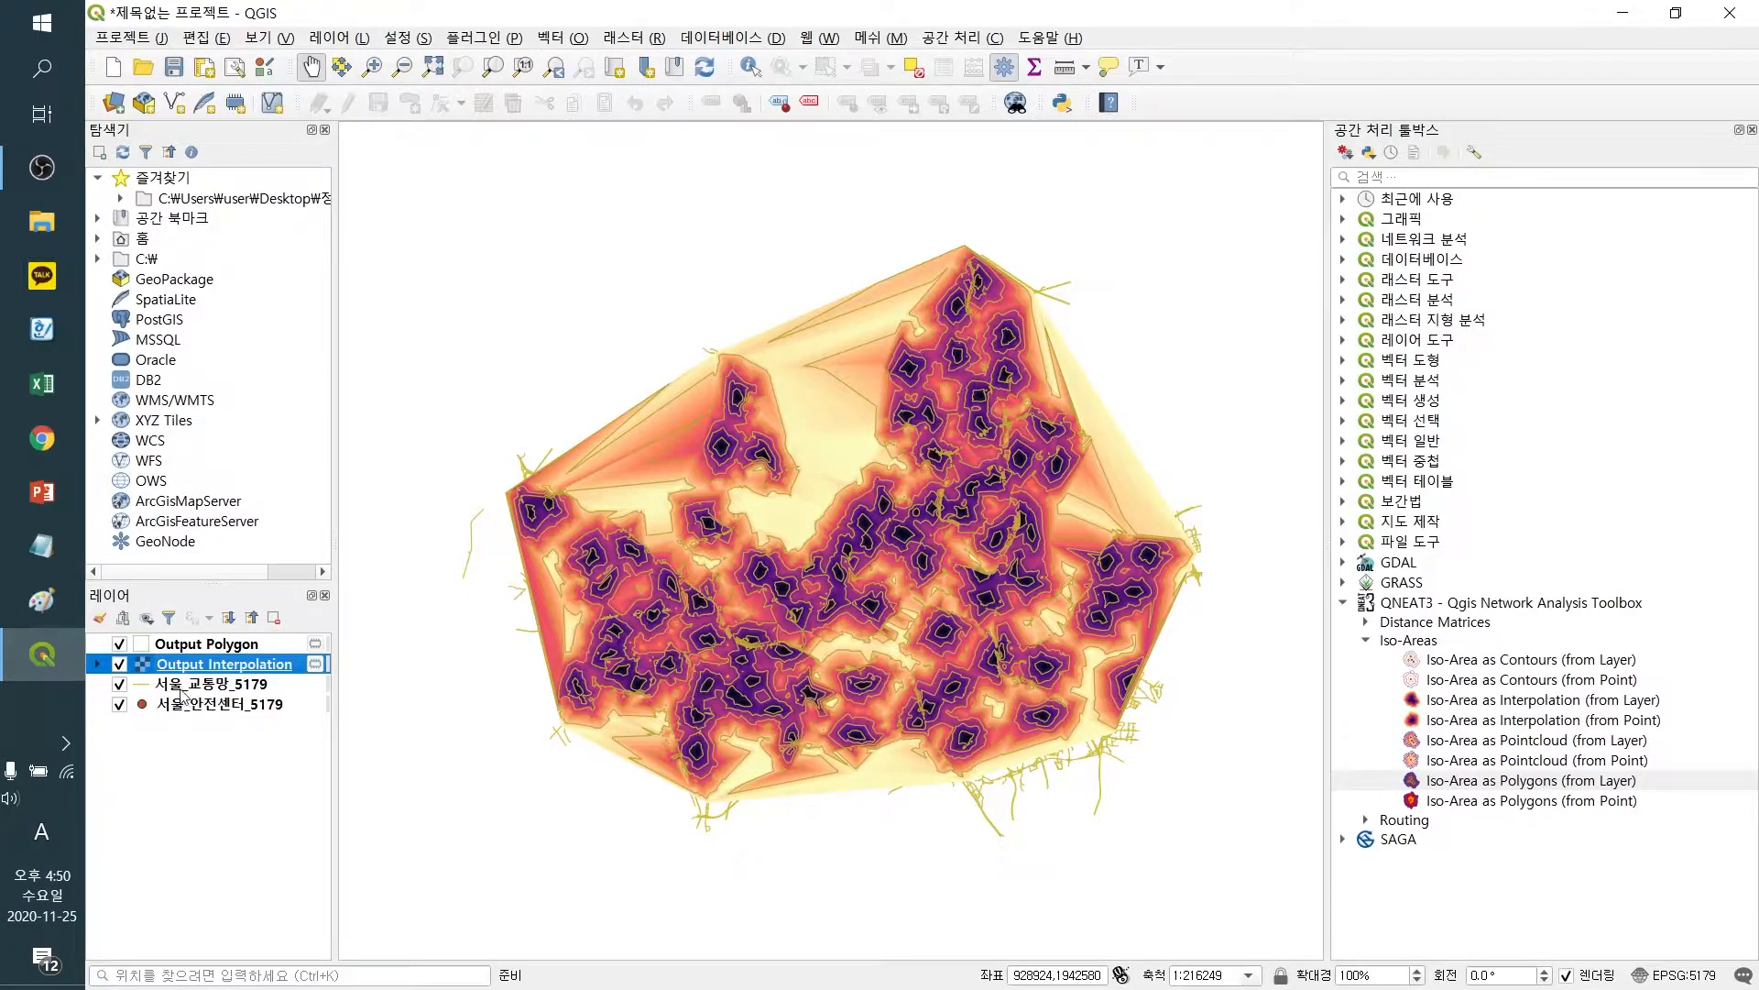
Move the 서울_안전센터_5179 layer above the Output Interpolation layer
click(98, 664)
mouse_move(328, 691)
mouse_down()
mouse_move(322, 744)
mouse_move(317, 679)
mouse_up()
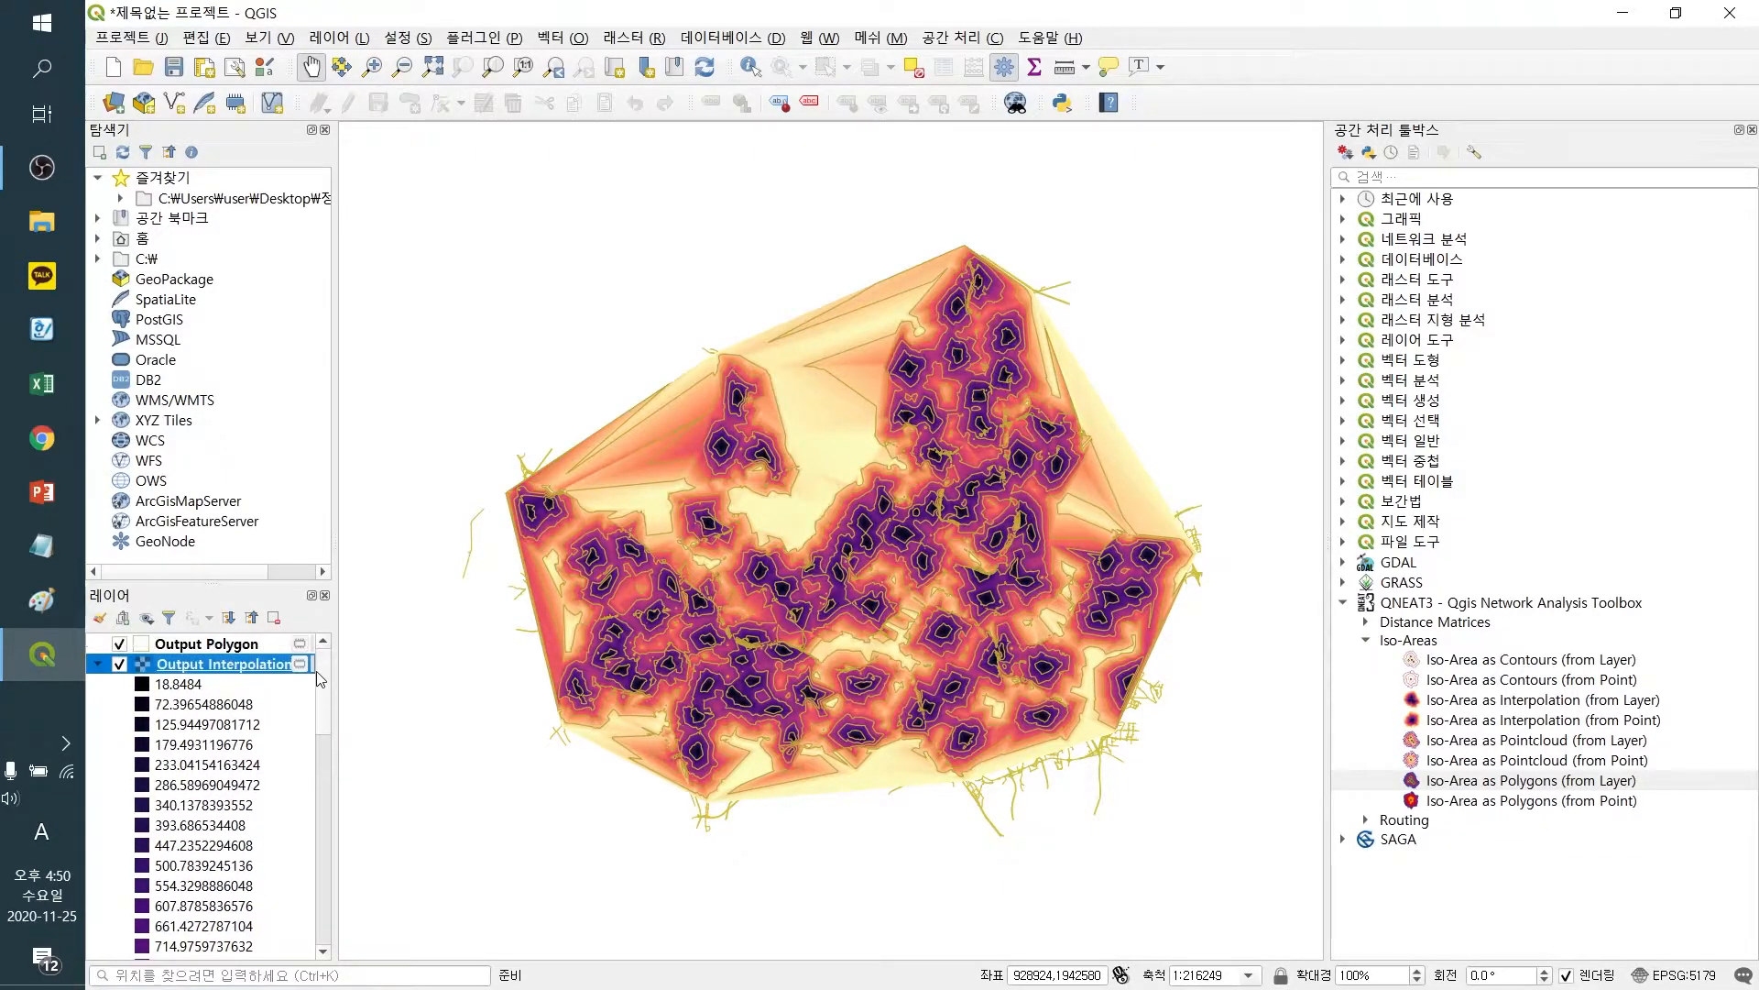
click(98, 664)
drag(160, 709, 163, 653)
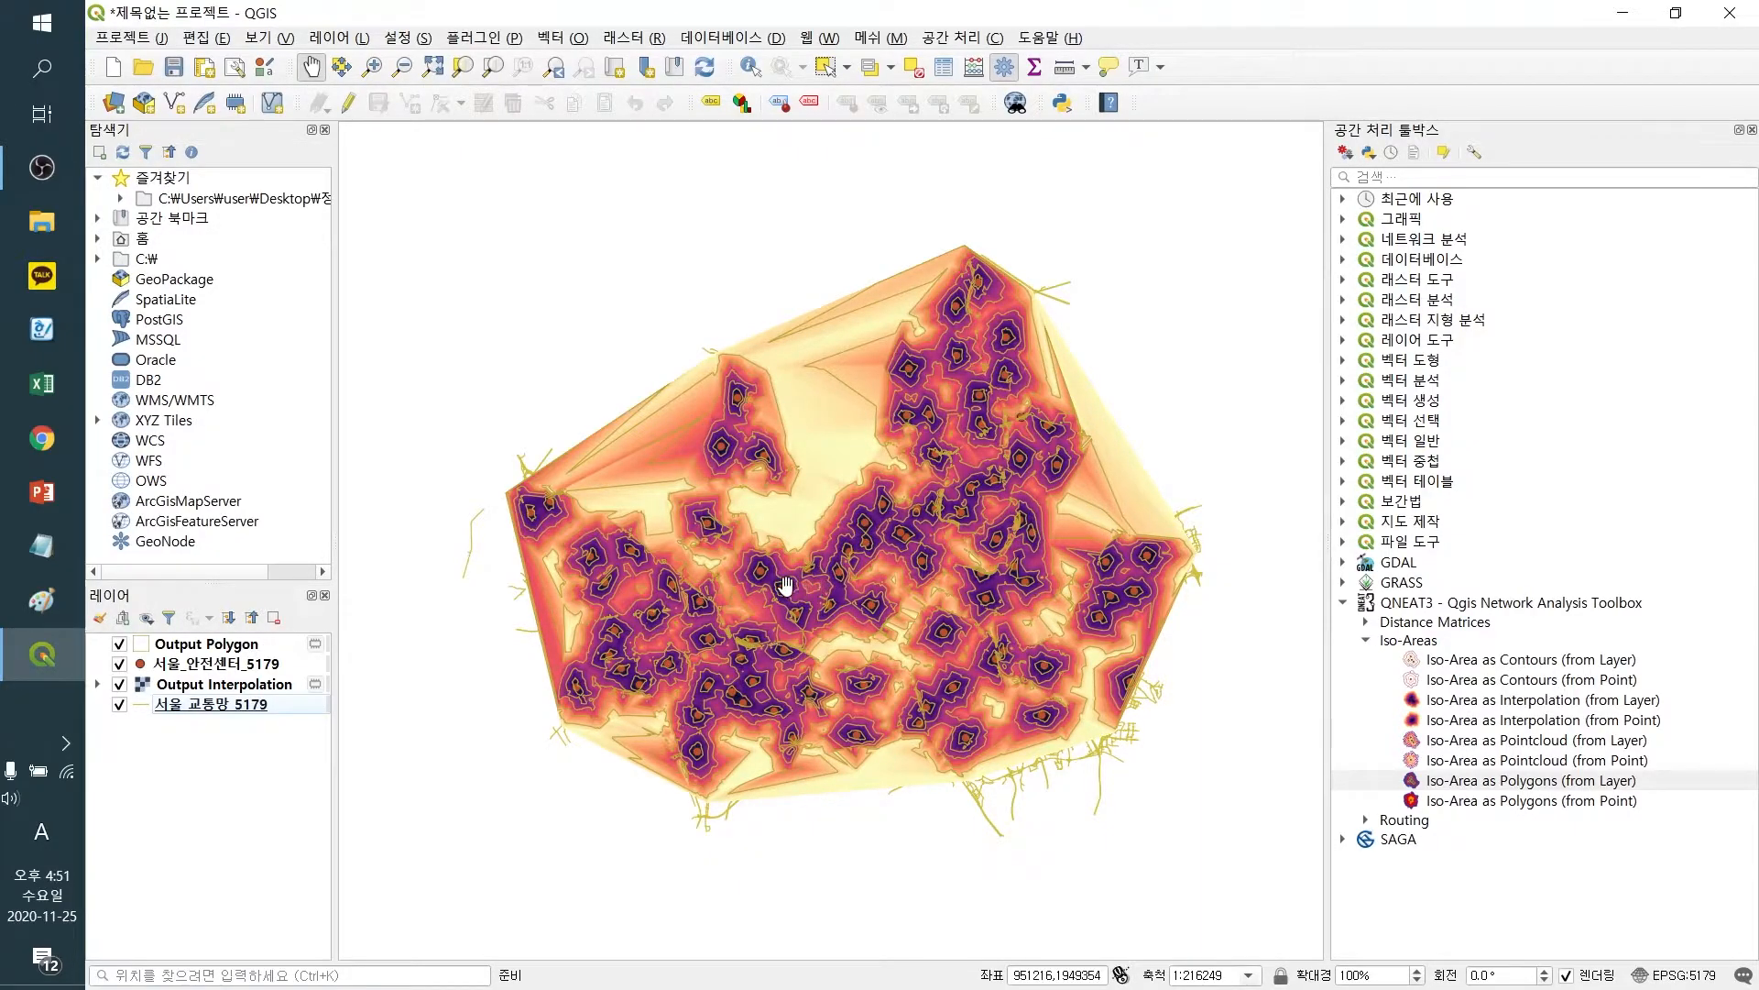
Zoom into the map and identify a road segment and an Output Polygon feature
scroll(783, 583, up, 2)
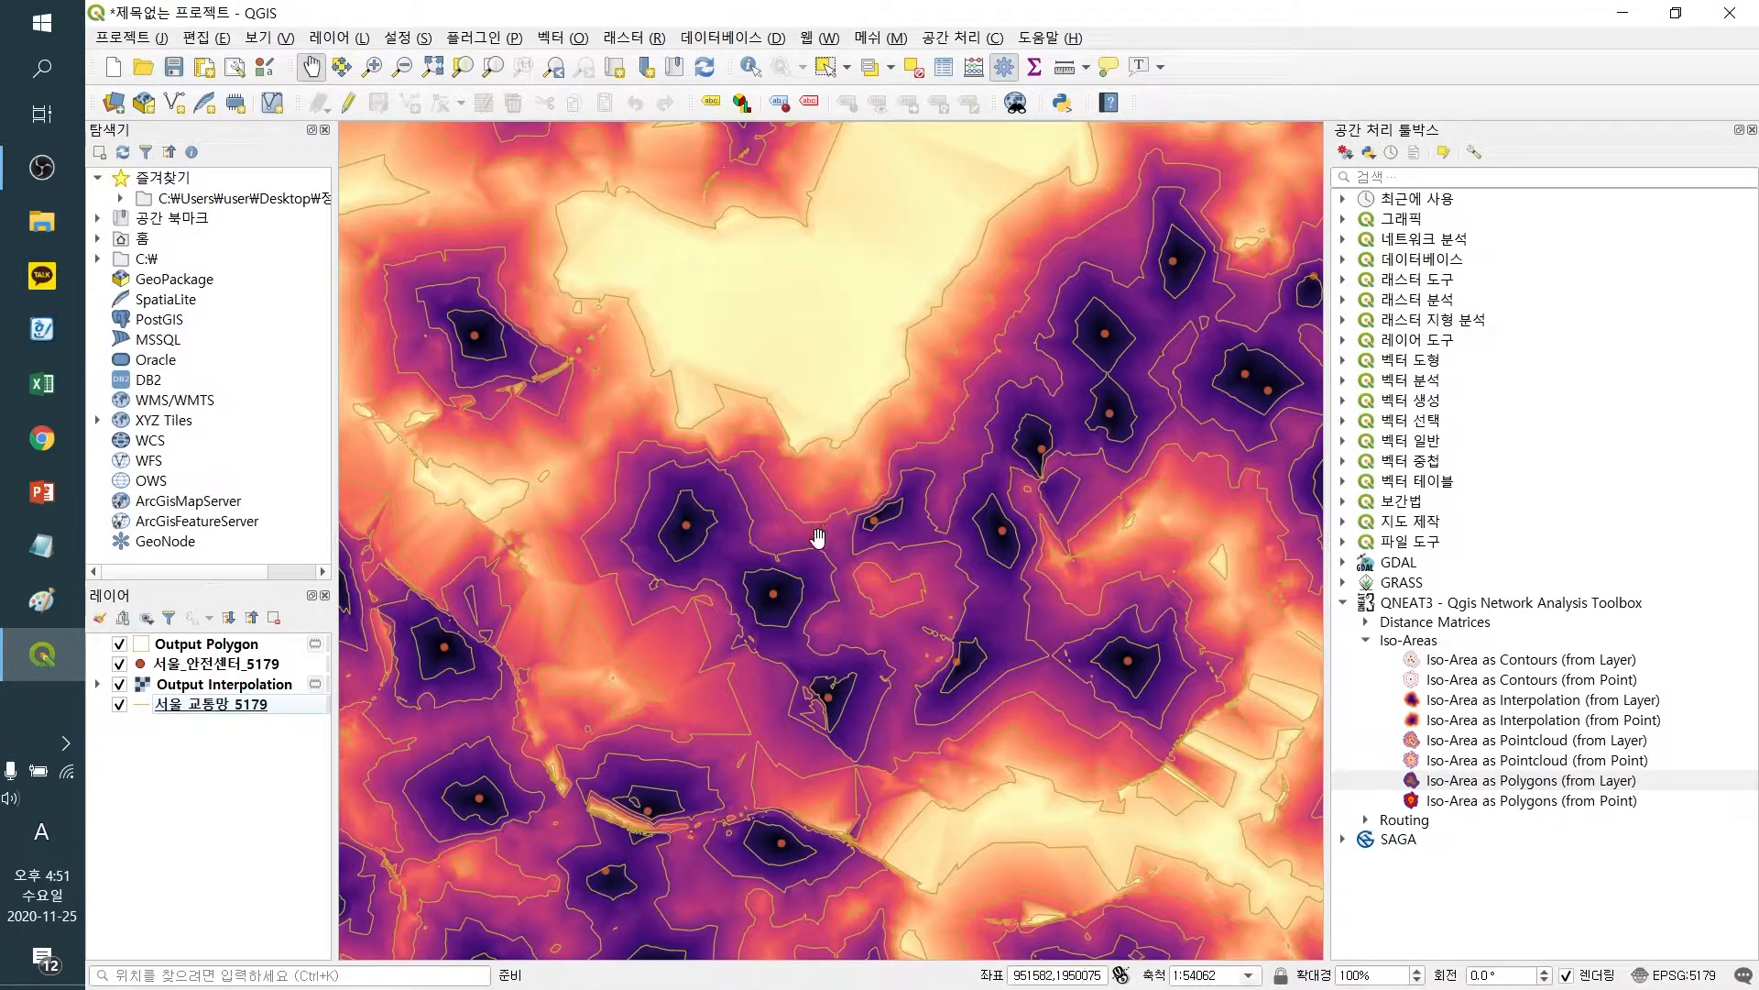
click(751, 73)
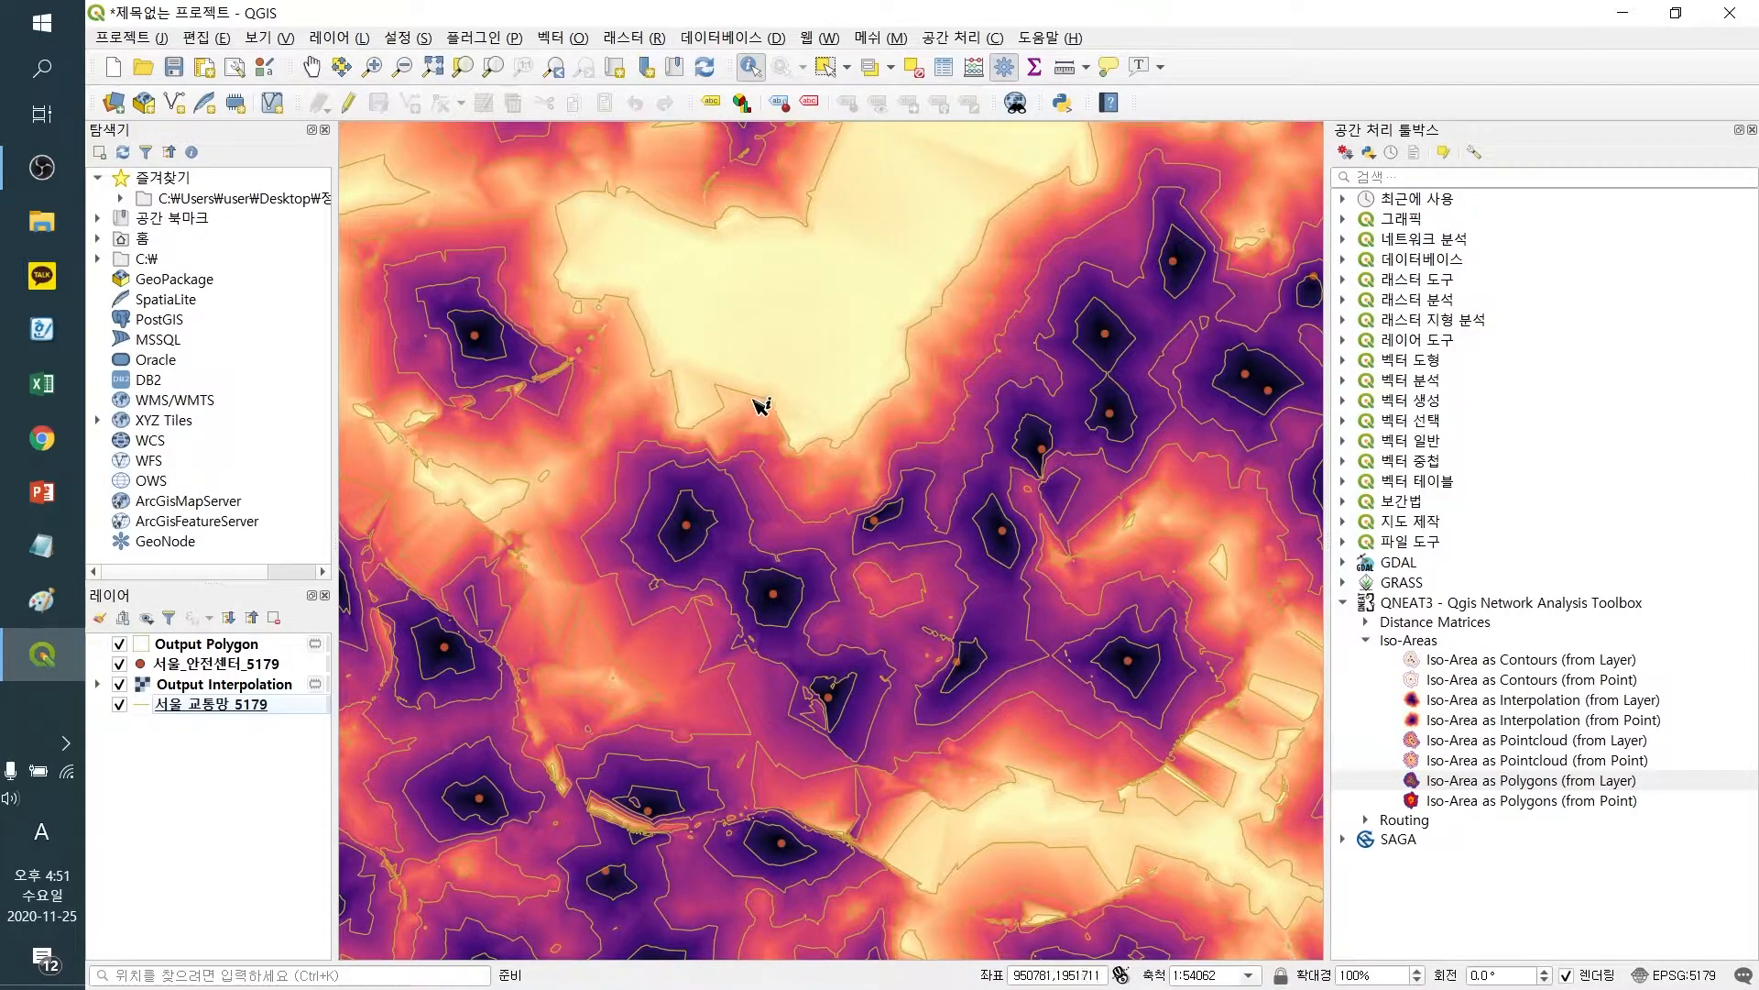
click(759, 401)
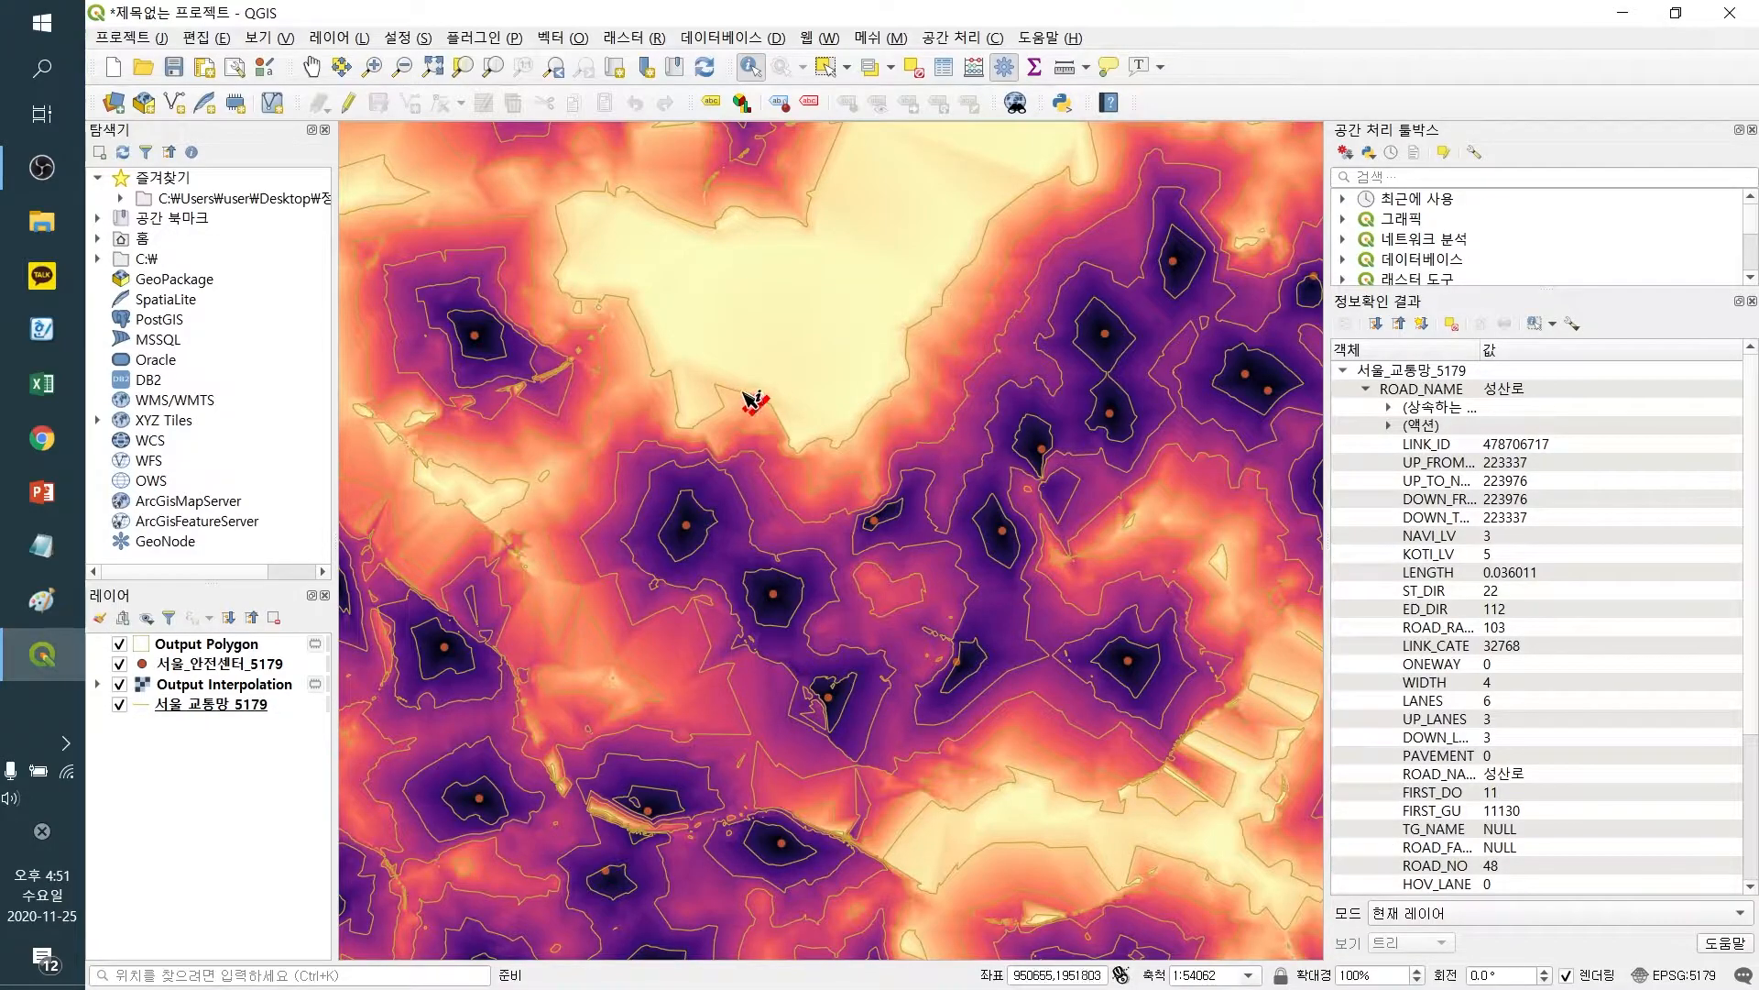
click(194, 645)
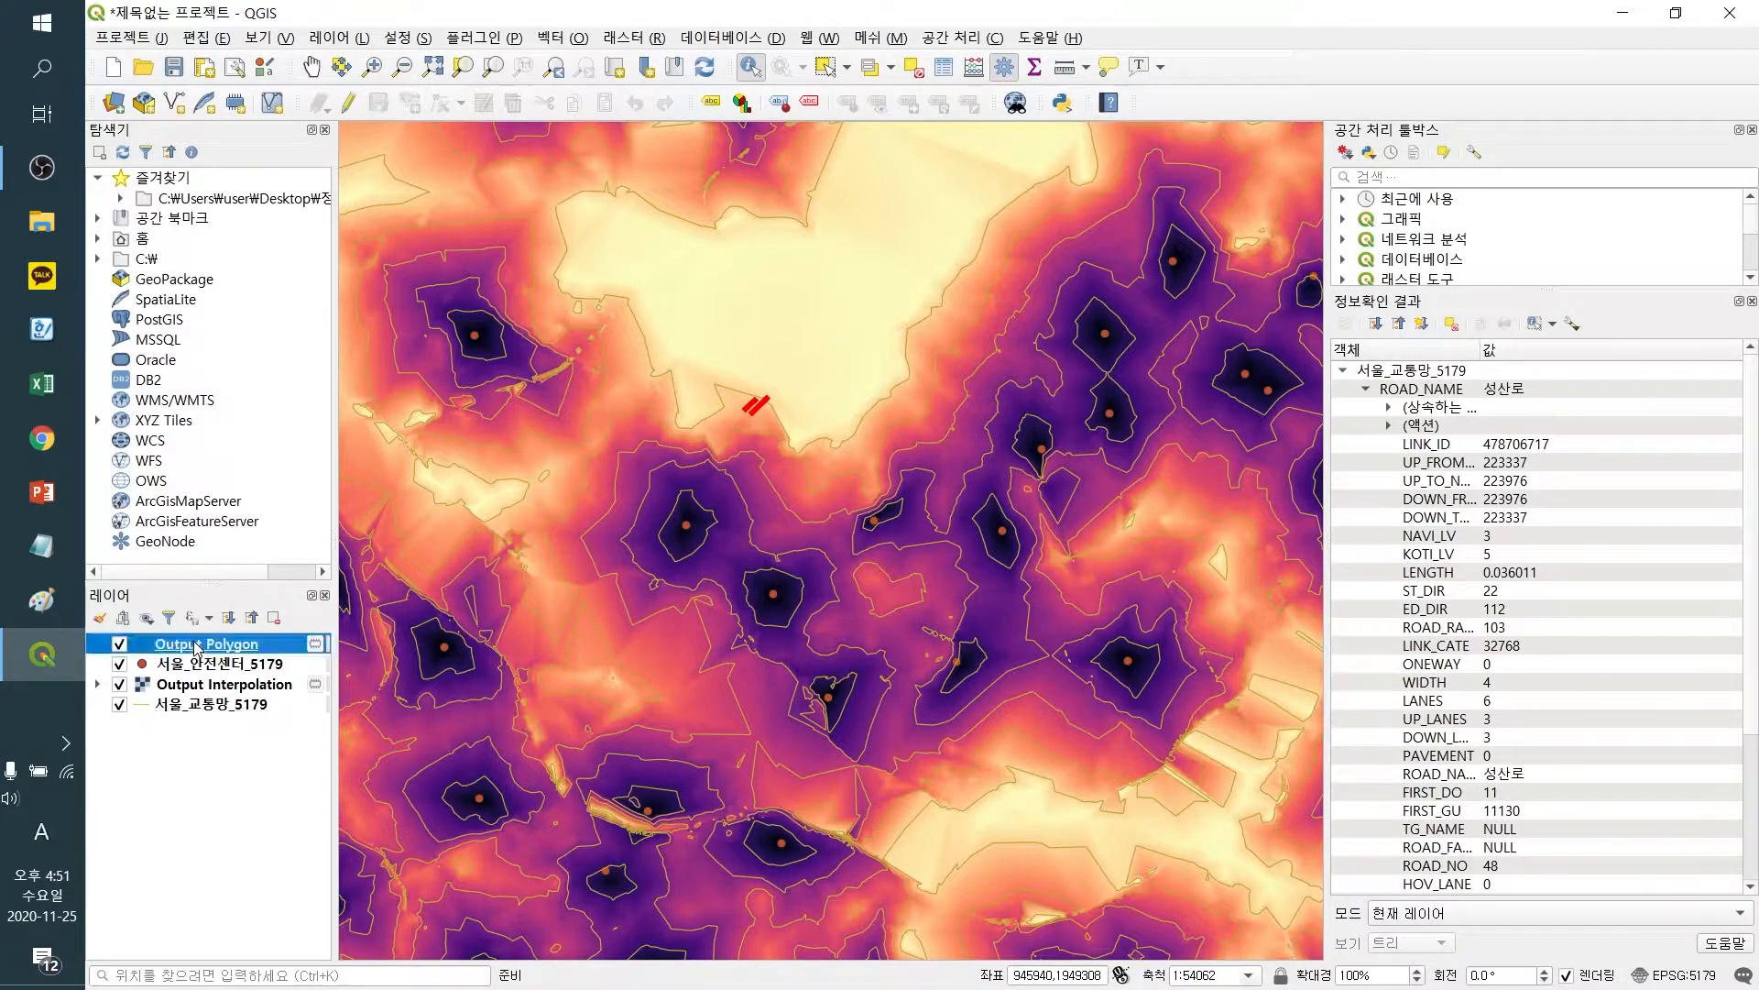
click(753, 402)
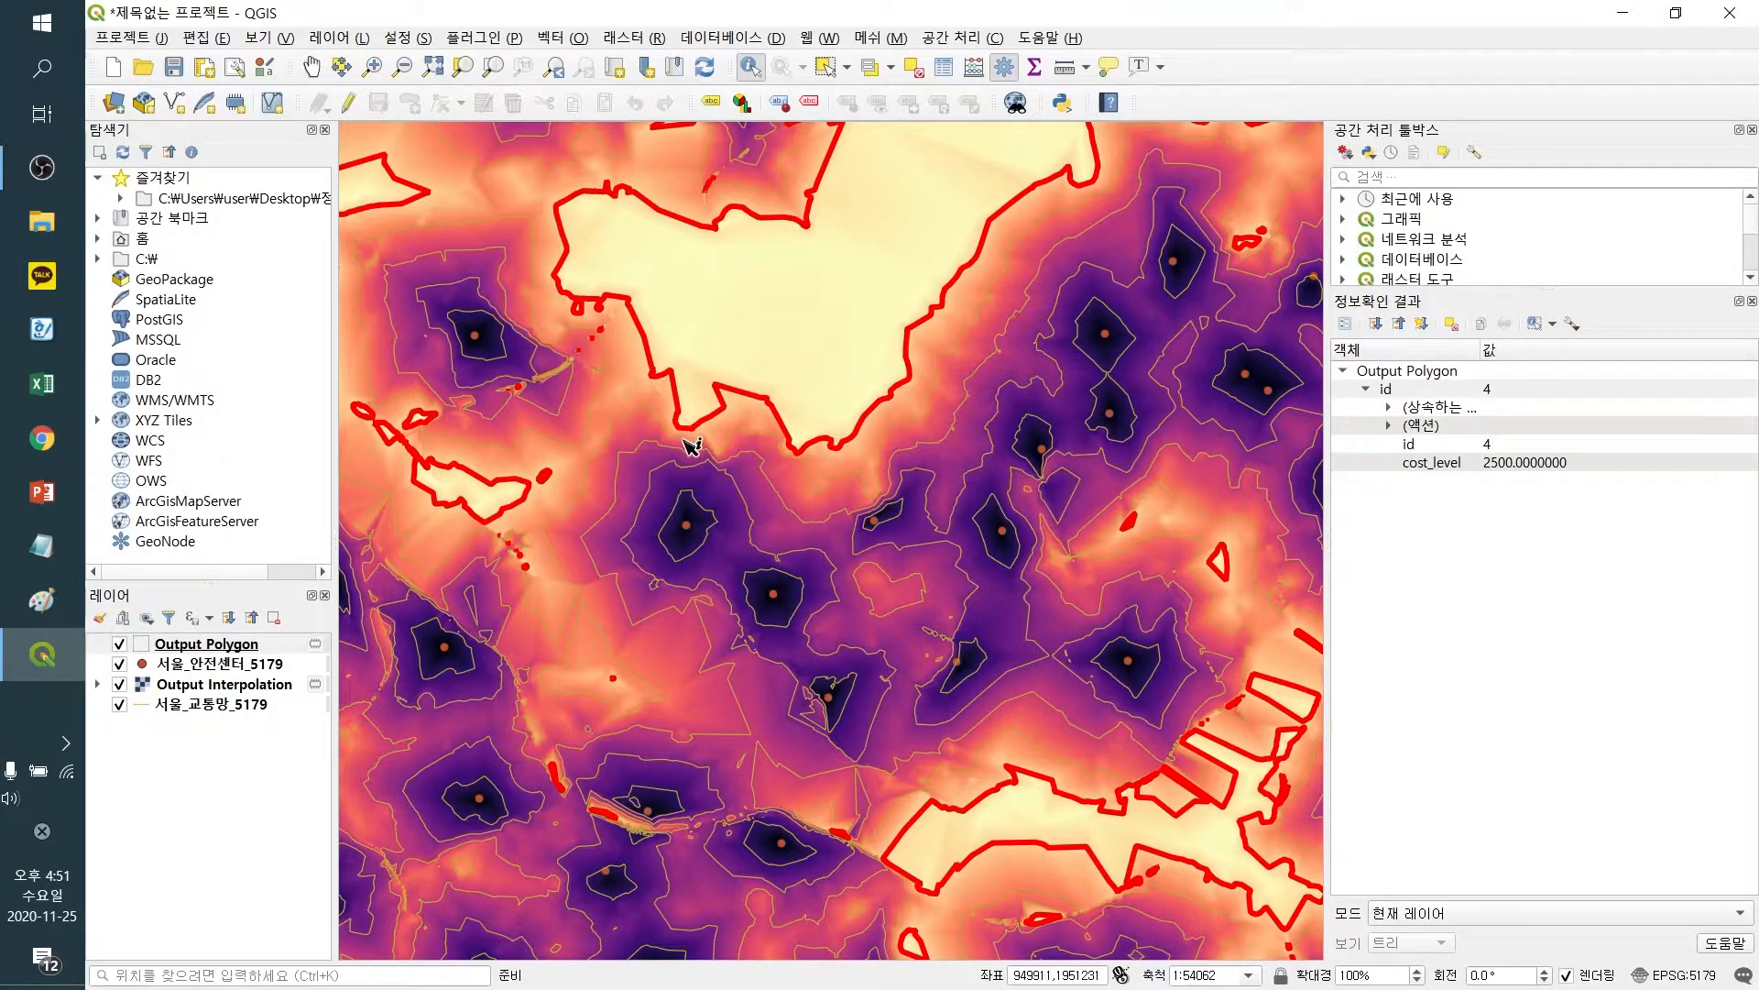
Measure the distance between two neighbouring safety centers with the Measure Line tool, then close the measuring window
click(1064, 66)
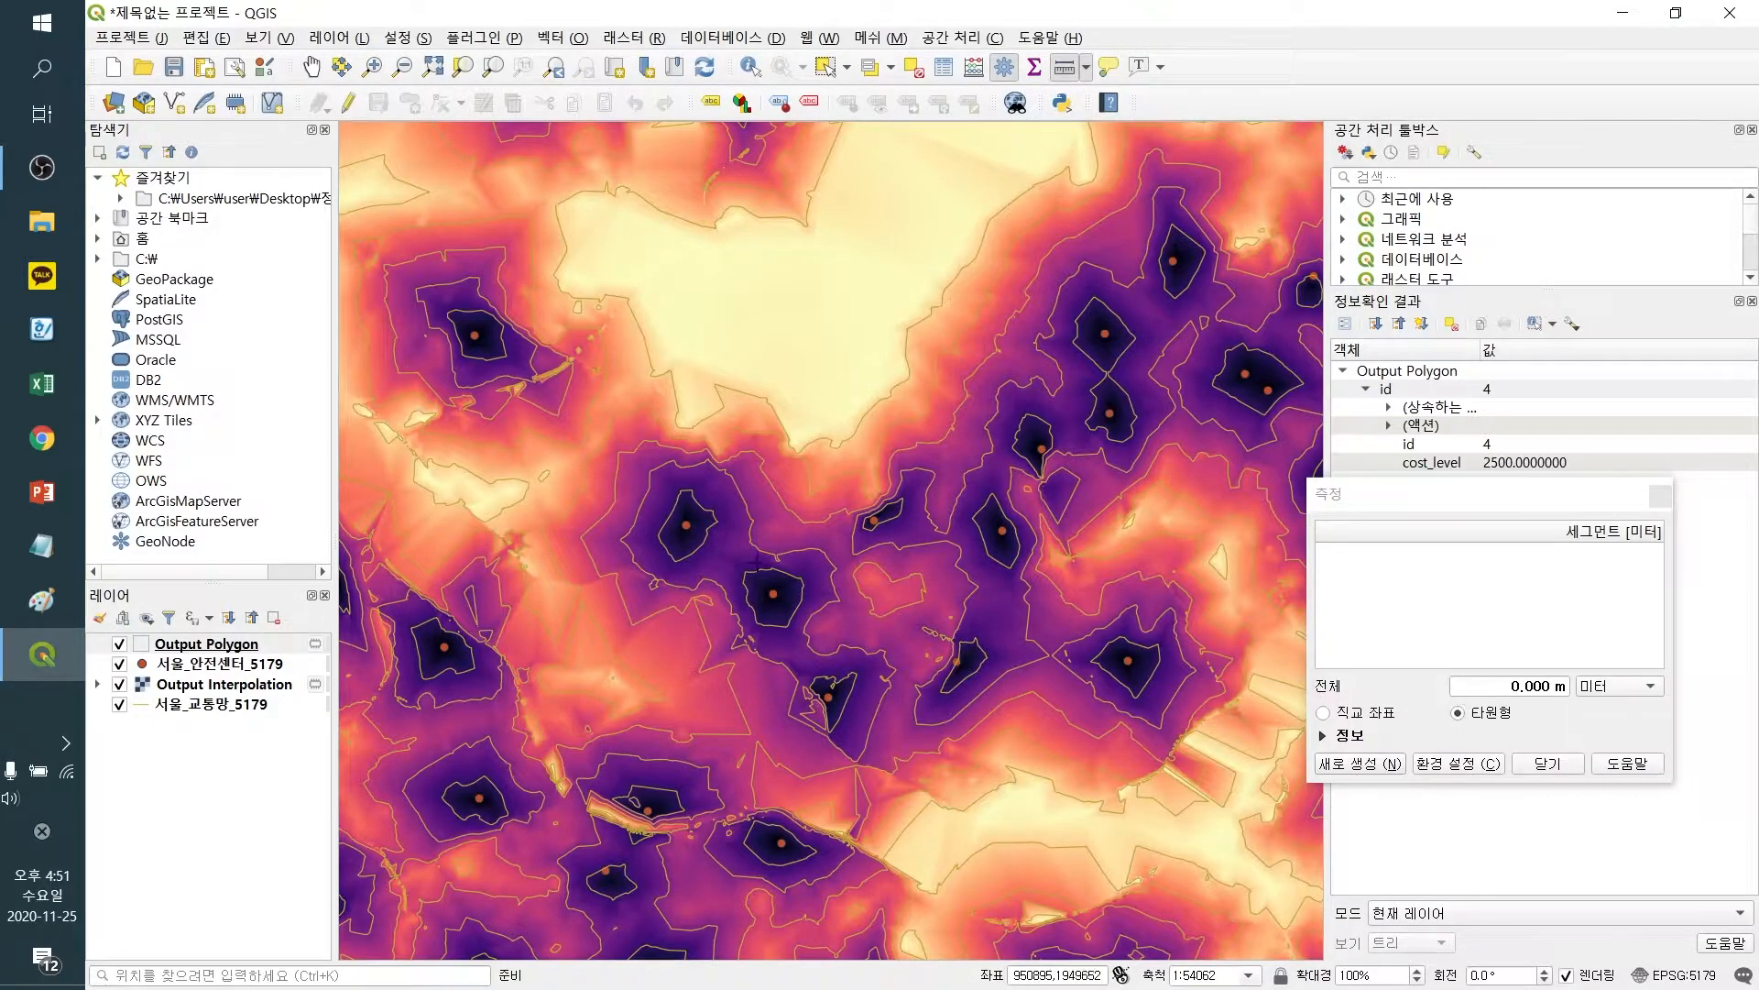
click(686, 527)
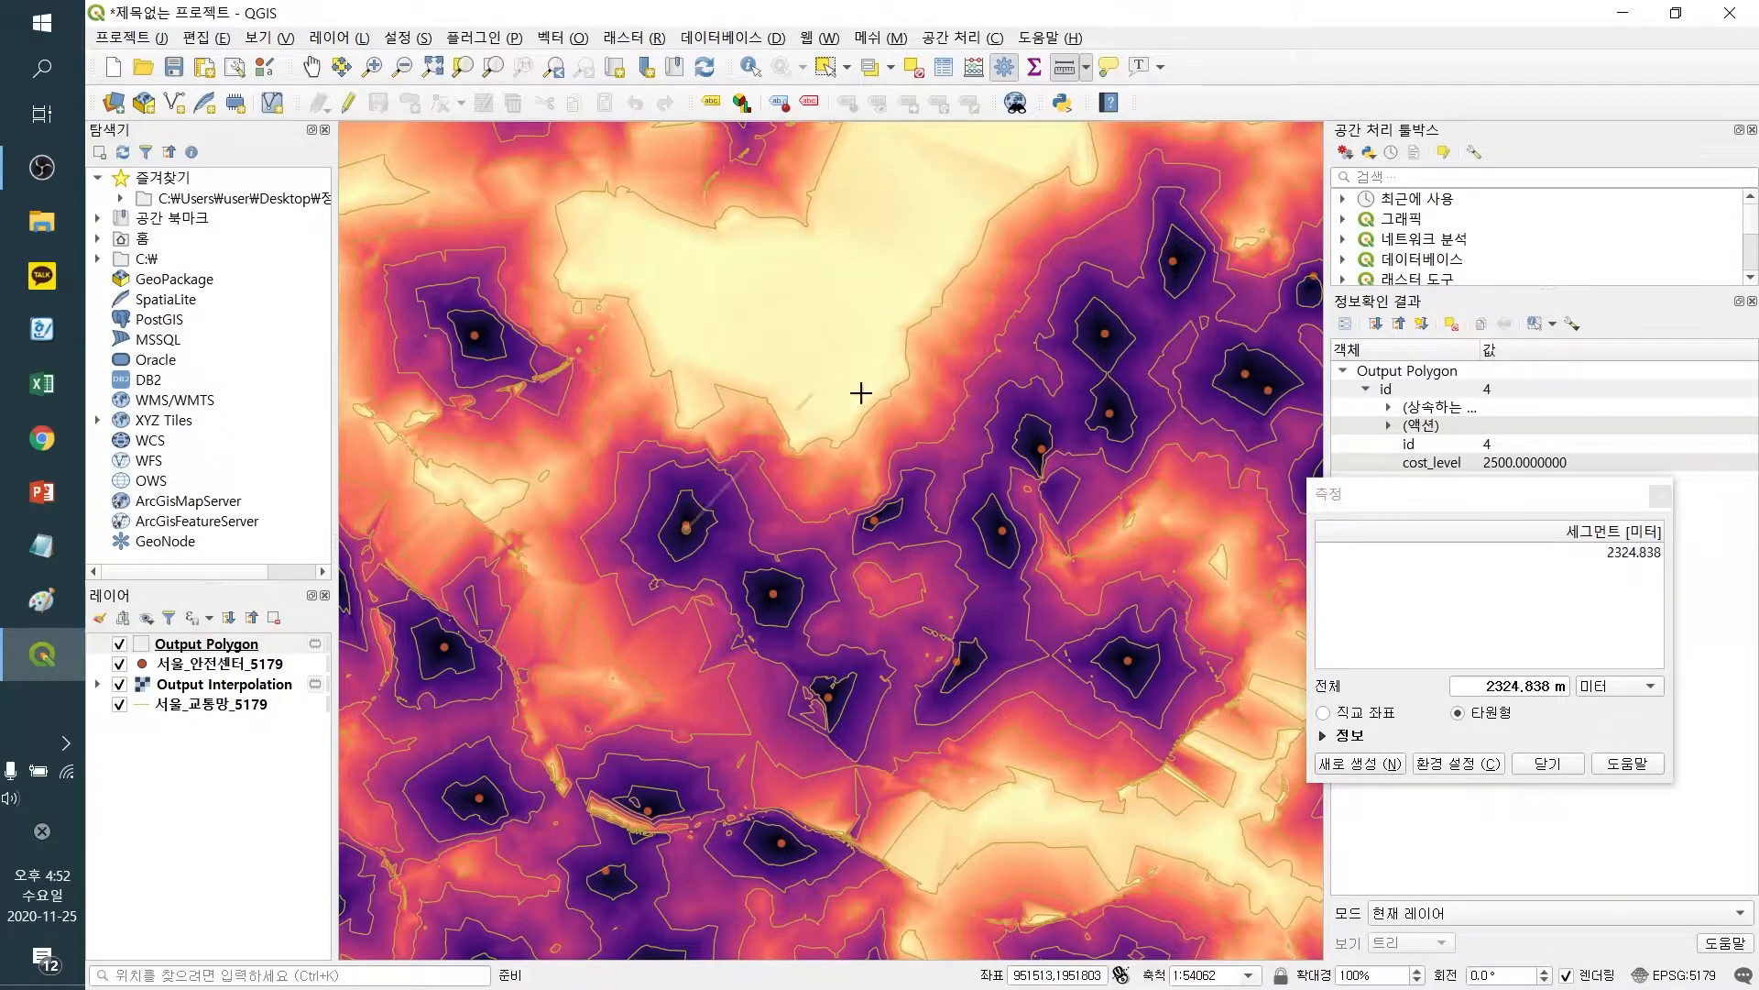
click(1661, 497)
Move the 서울_교통망_5179 layer above the 서울_안전센터_5179 layer and hide the road network
drag(218, 713, 222, 656)
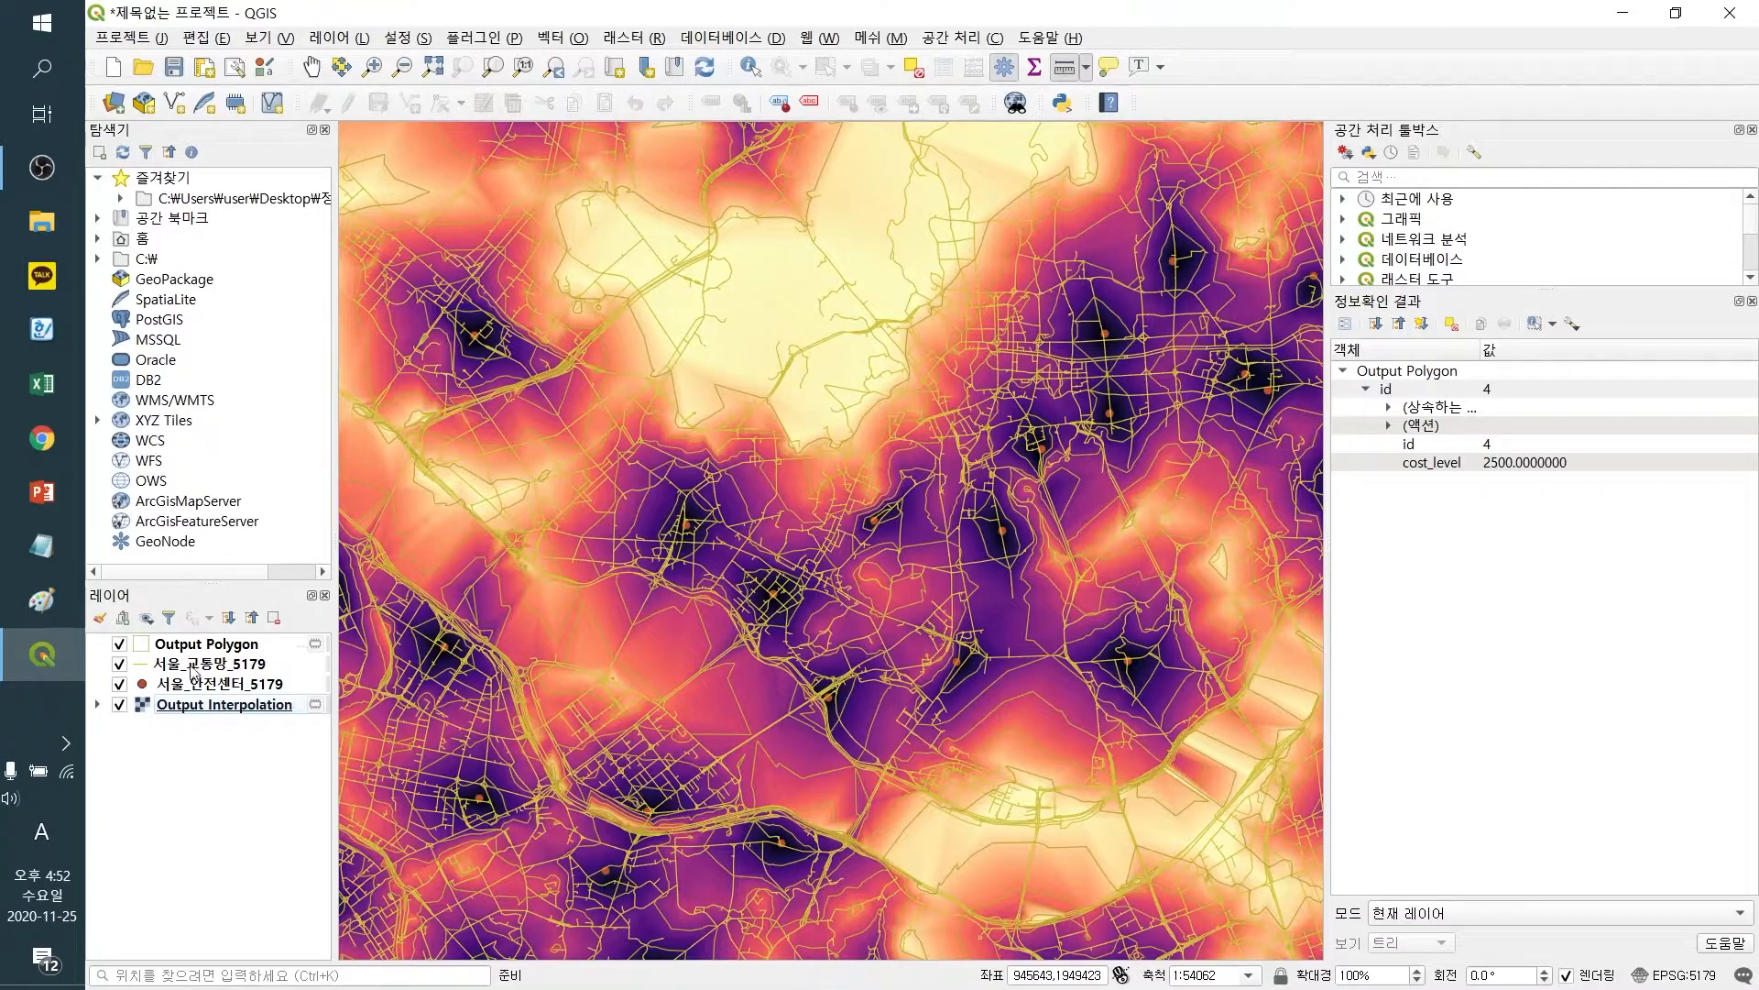
click(119, 663)
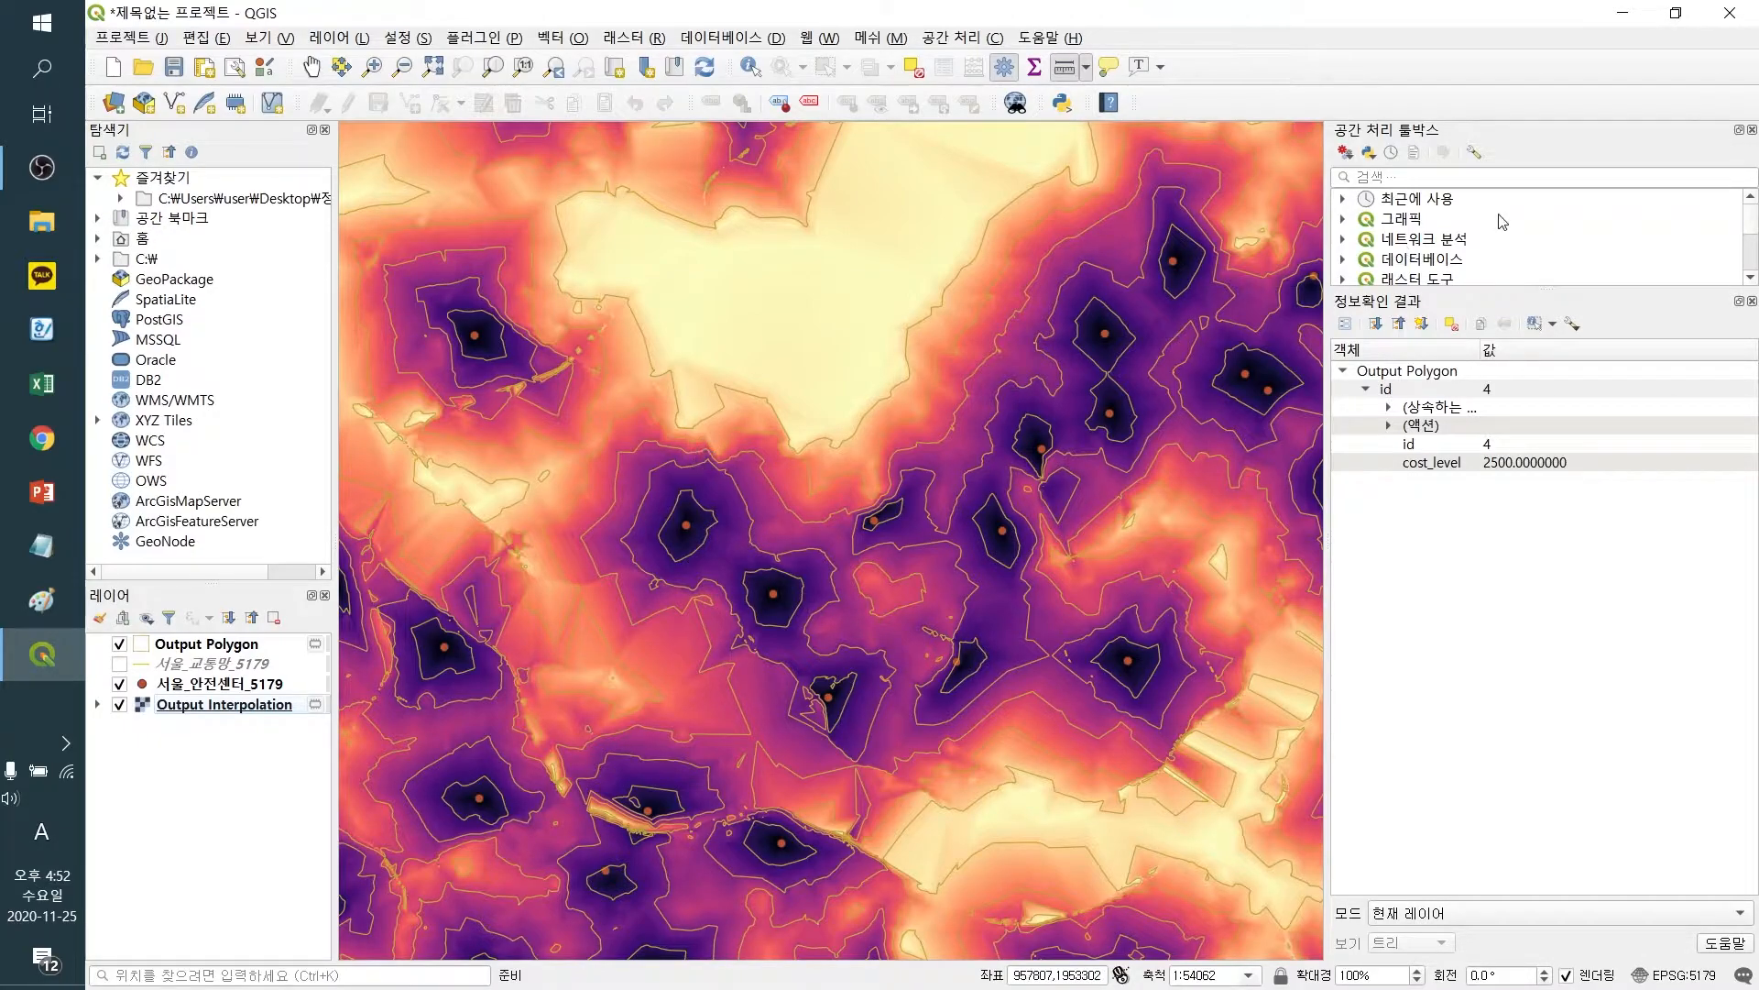
Identify the Output Polygon features around a safety center and expand the id 0 result's attributes
click(751, 72)
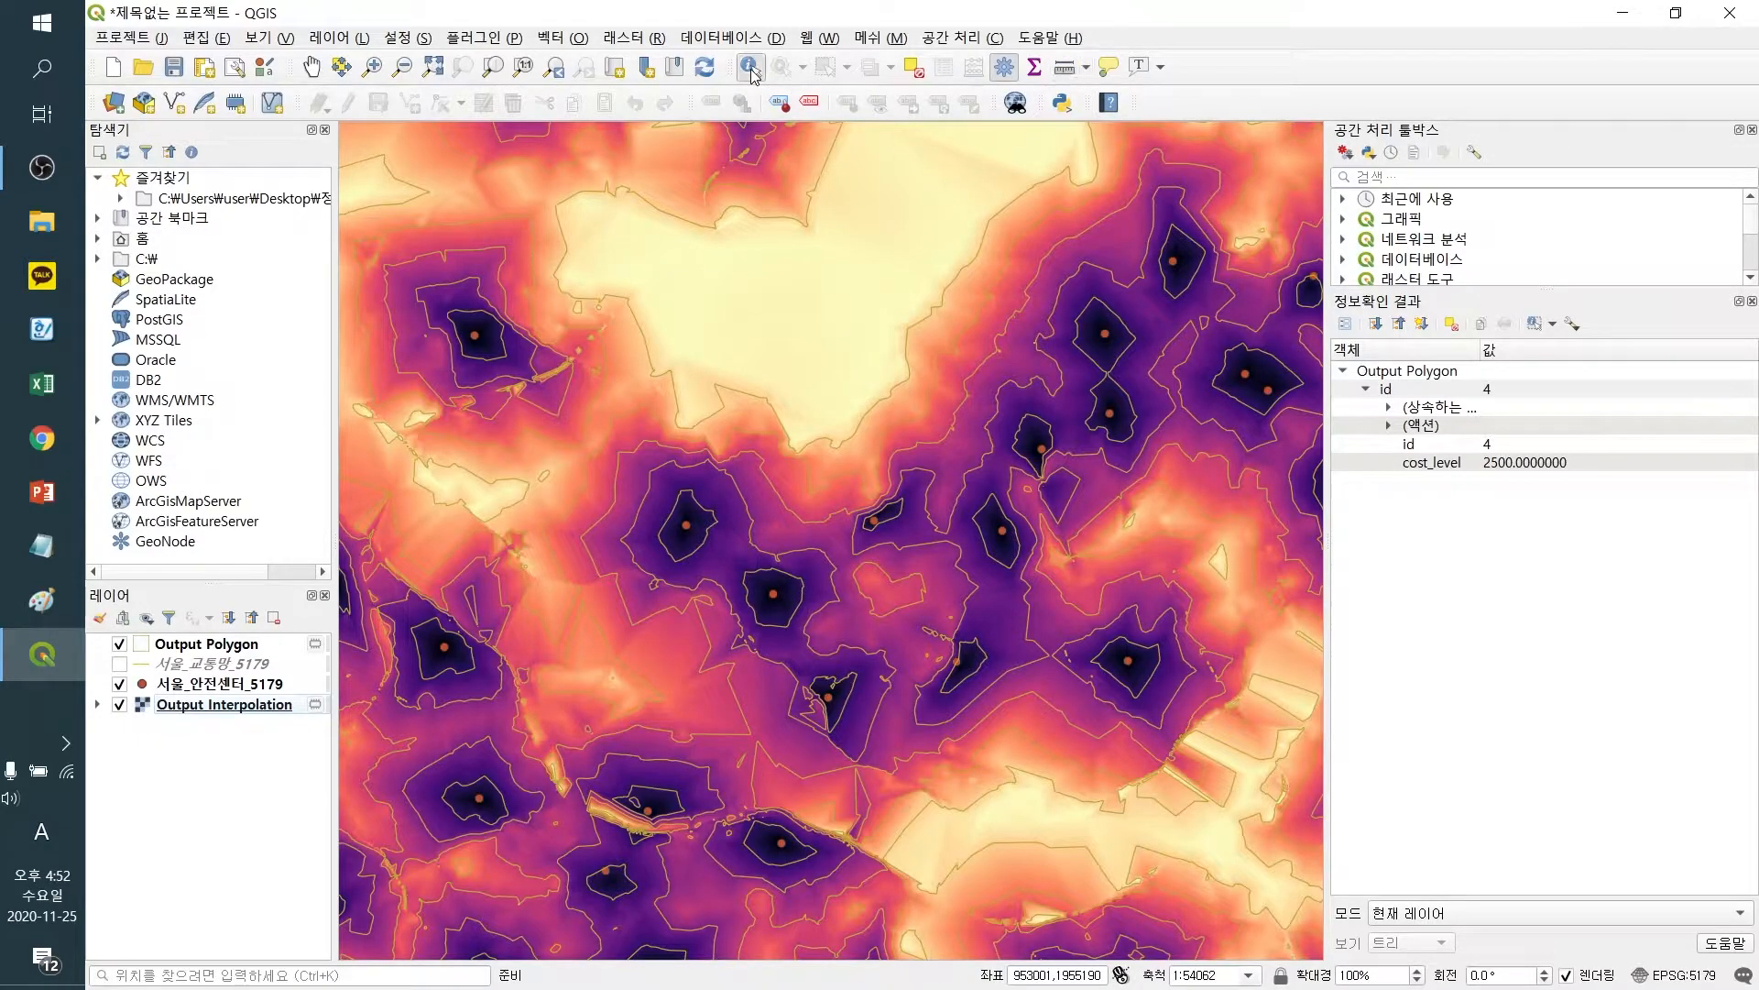
click(234, 650)
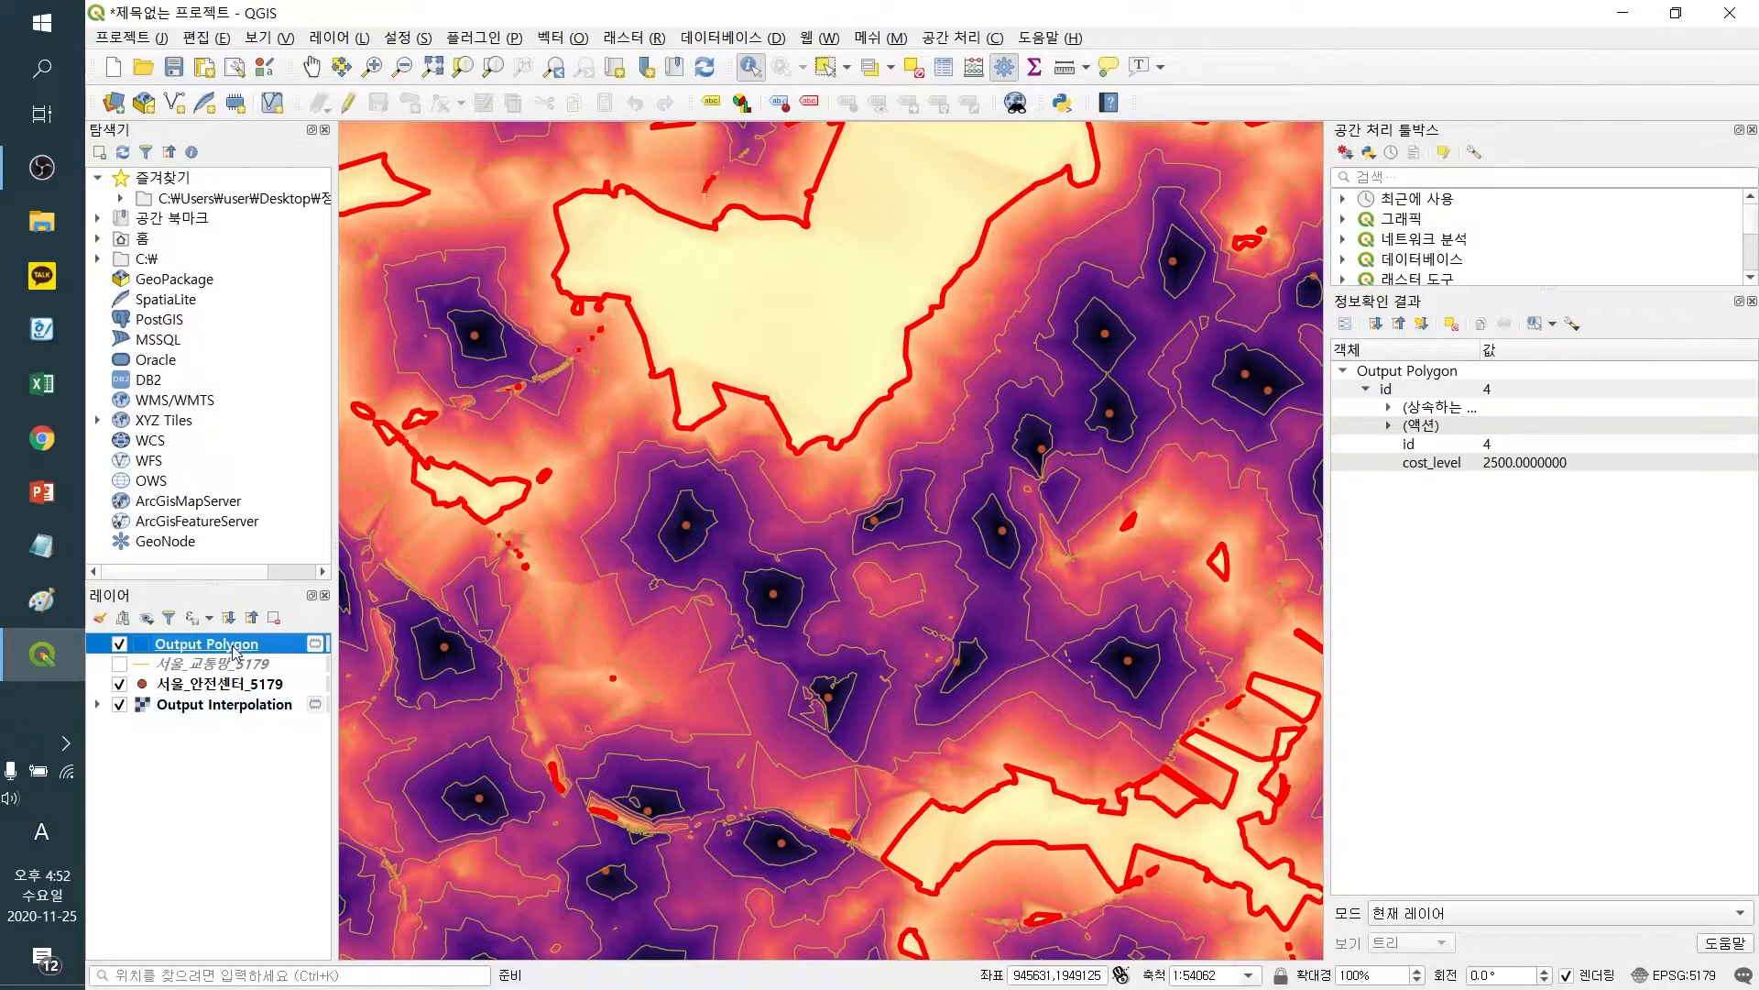
click(713, 516)
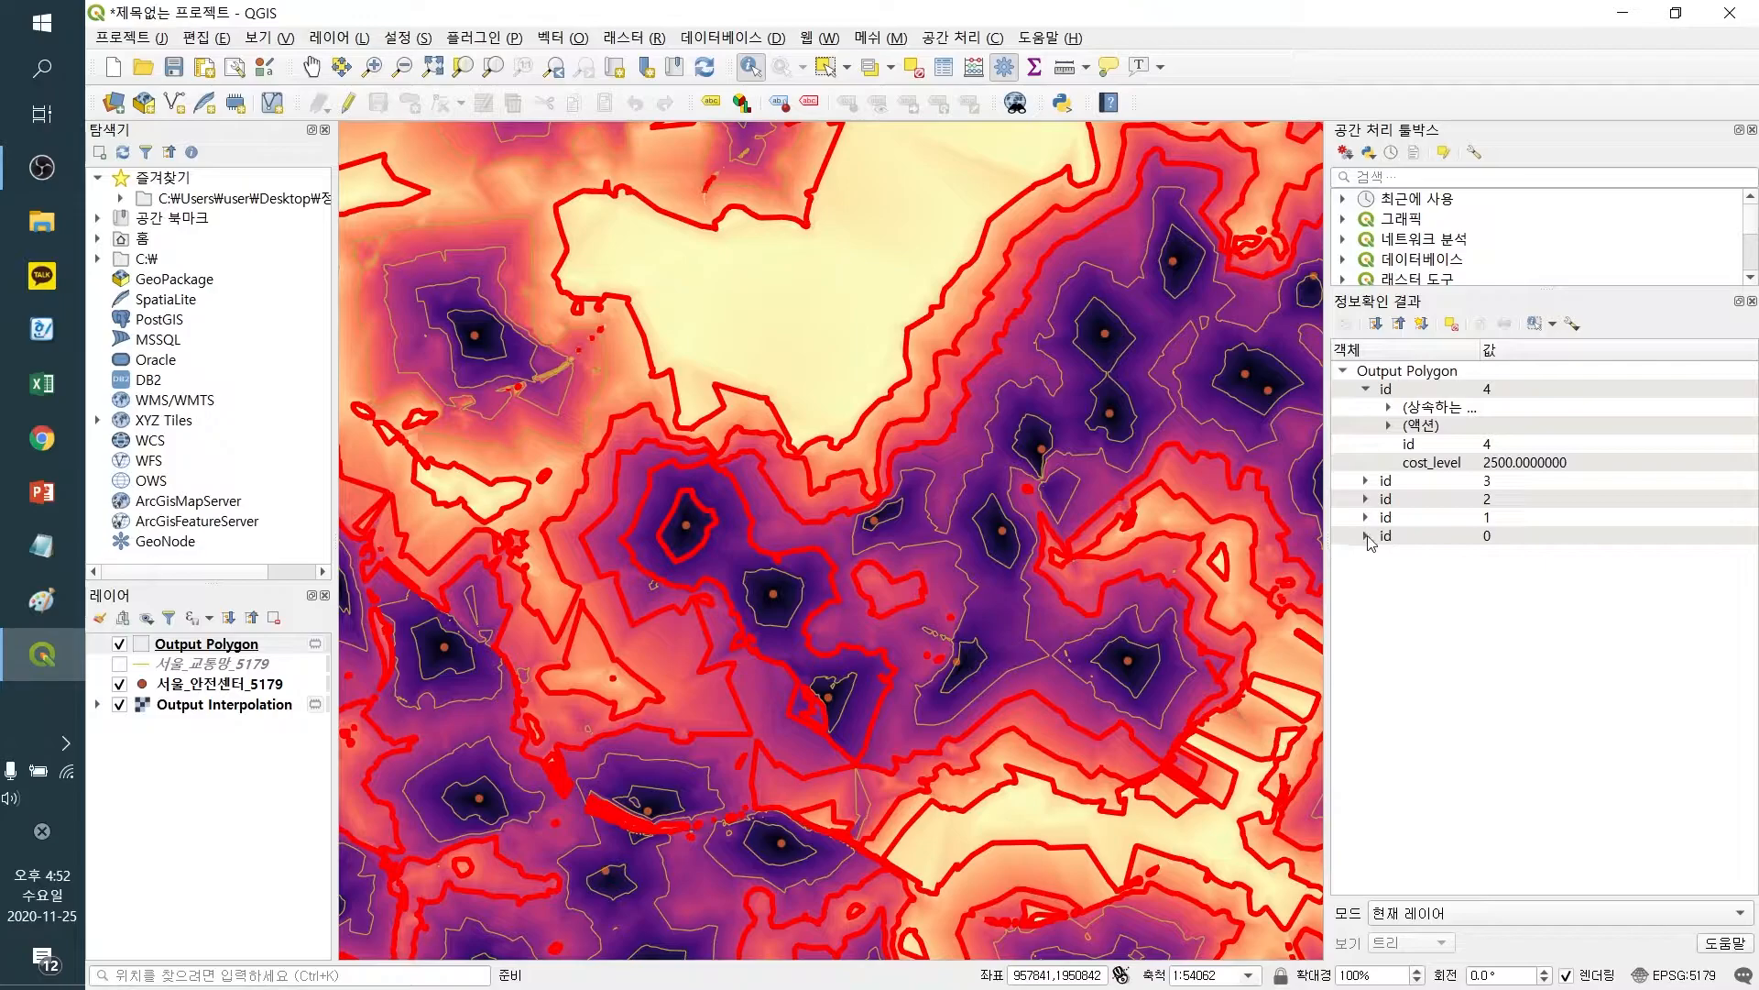
click(1366, 536)
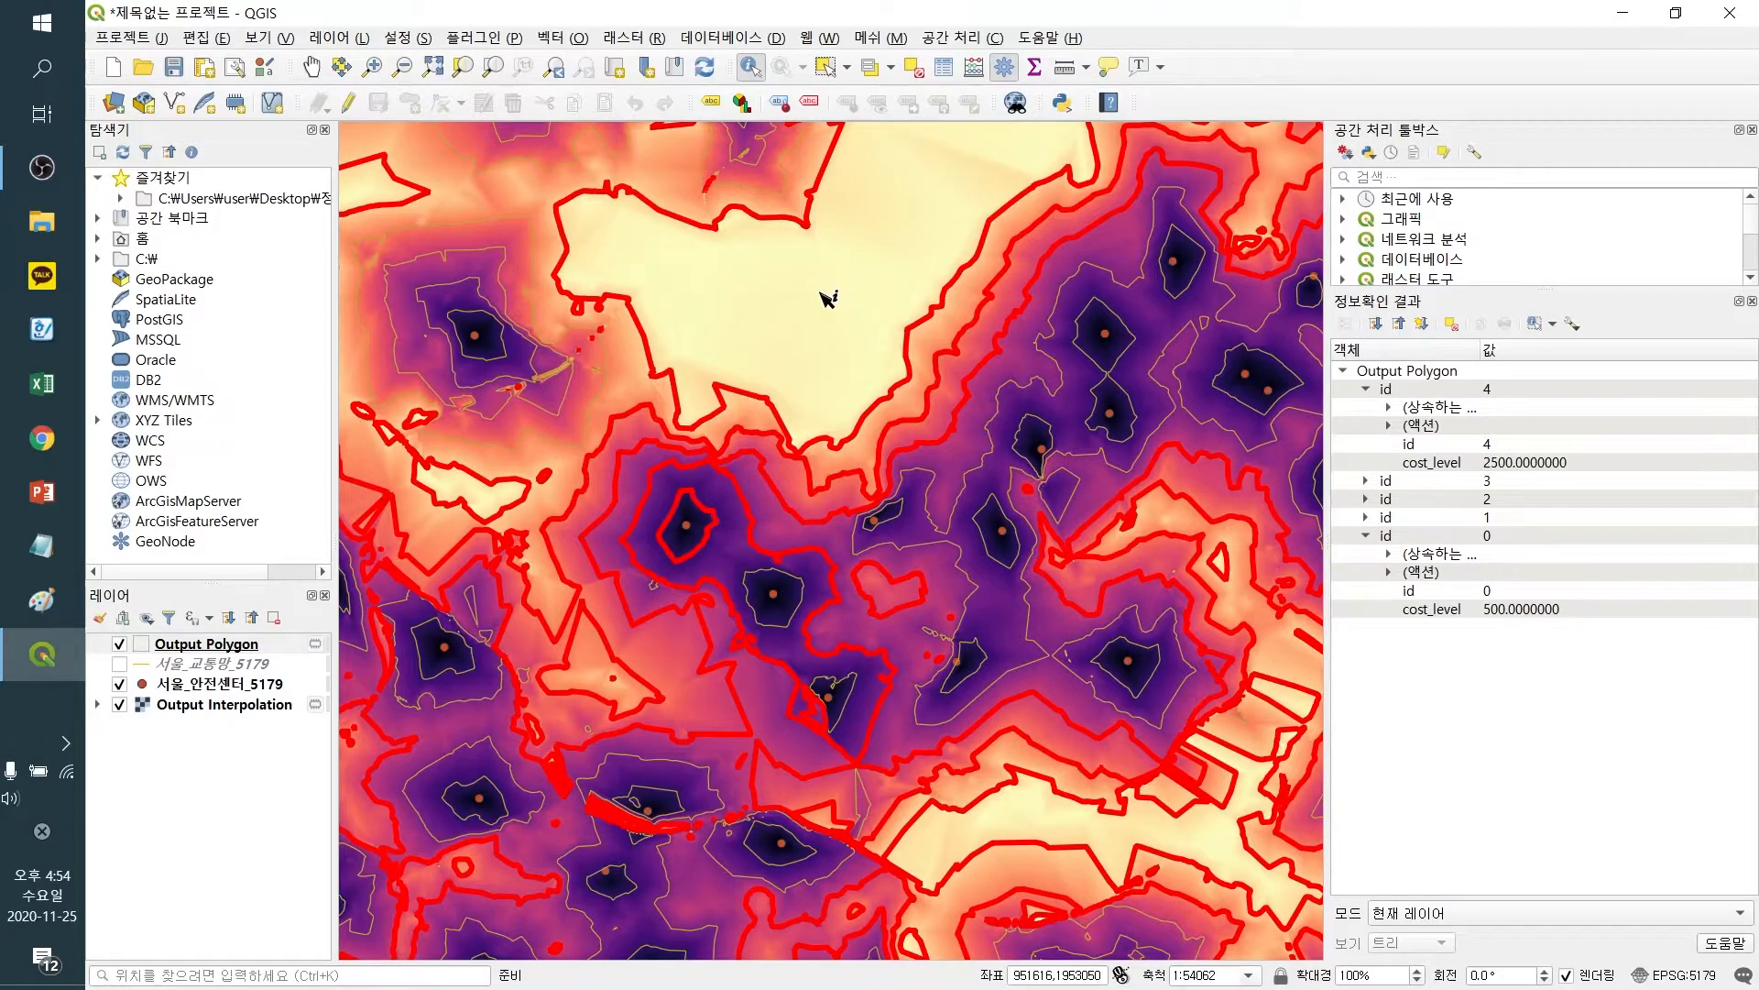
Zoom to the Output Interpolation layer's full extent and clear the identify results from the map
right_click(227, 704)
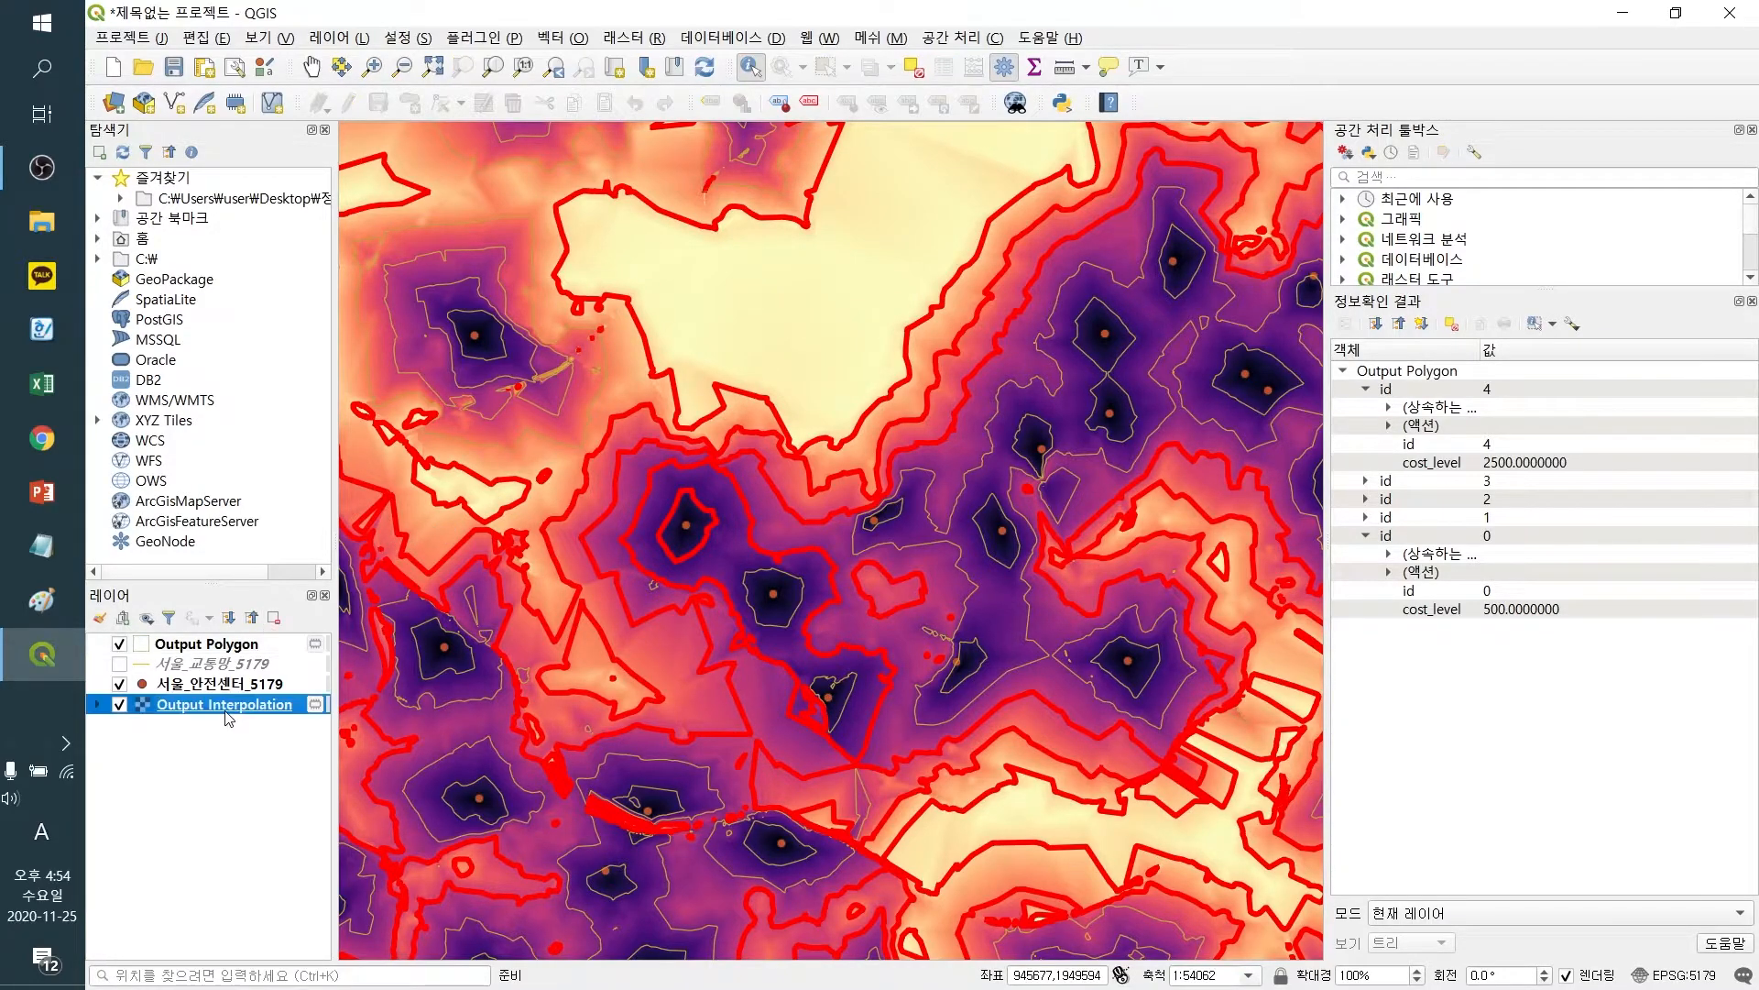
click(310, 329)
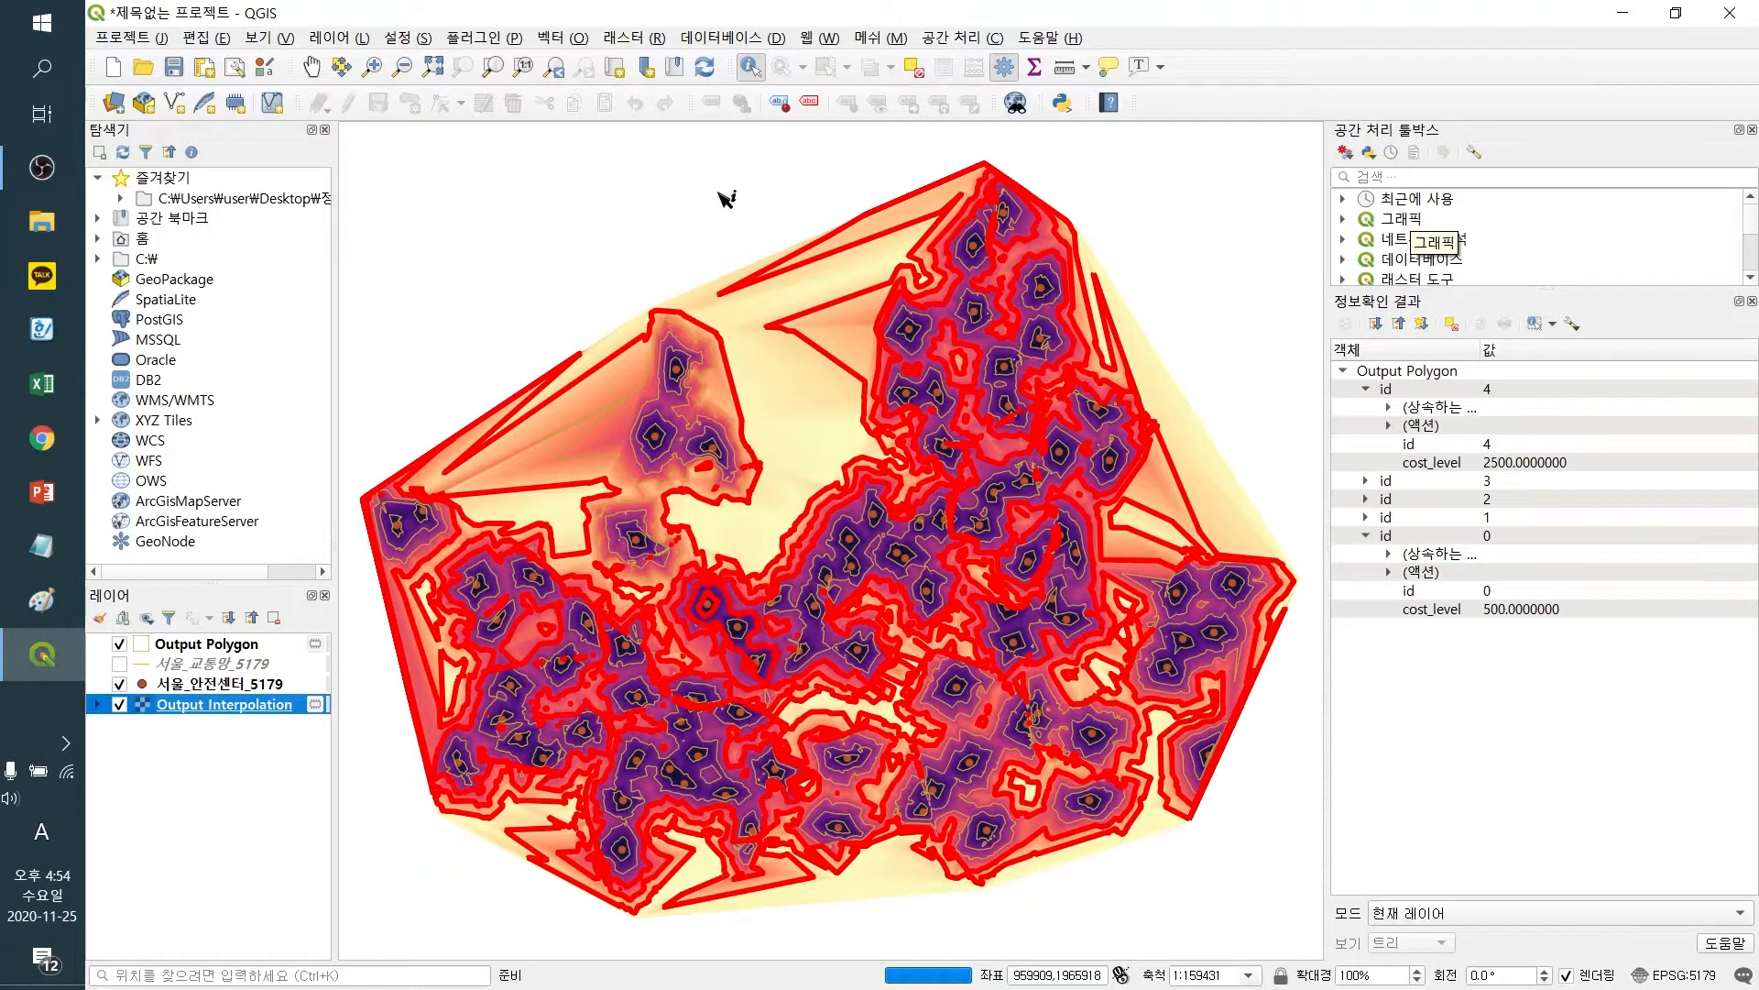
click(258, 649)
click(503, 292)
click(582, 308)
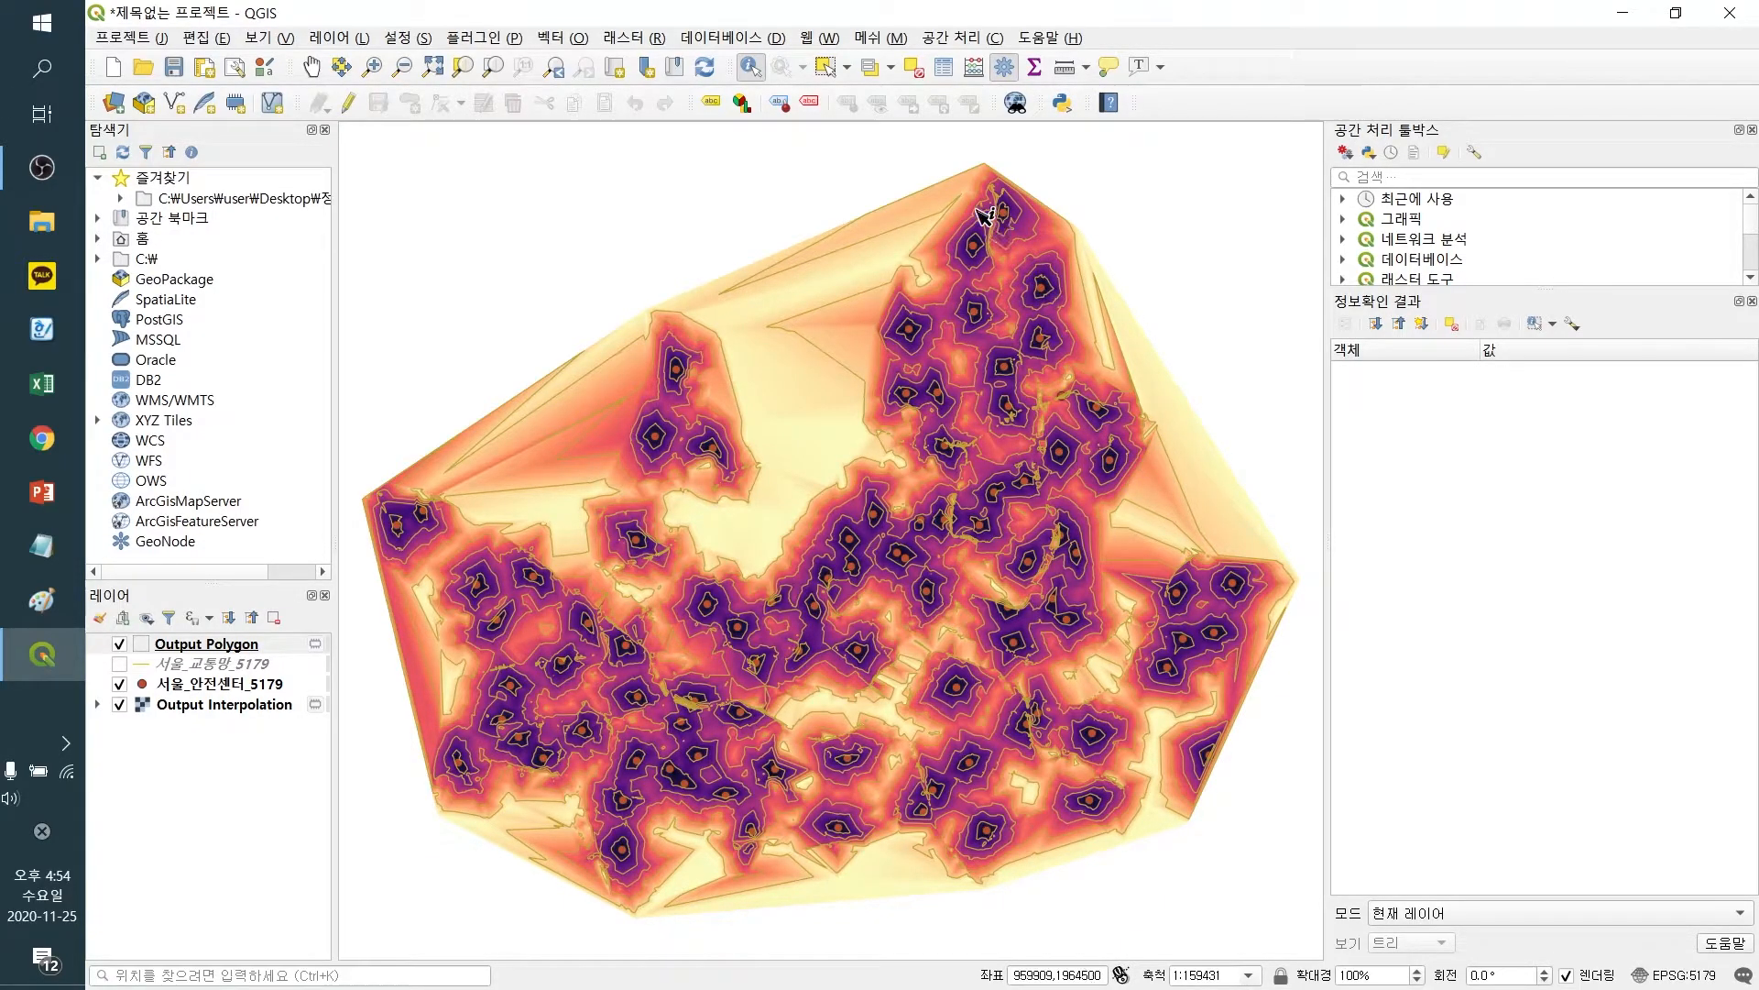
click(254, 669)
click(245, 685)
click(261, 670)
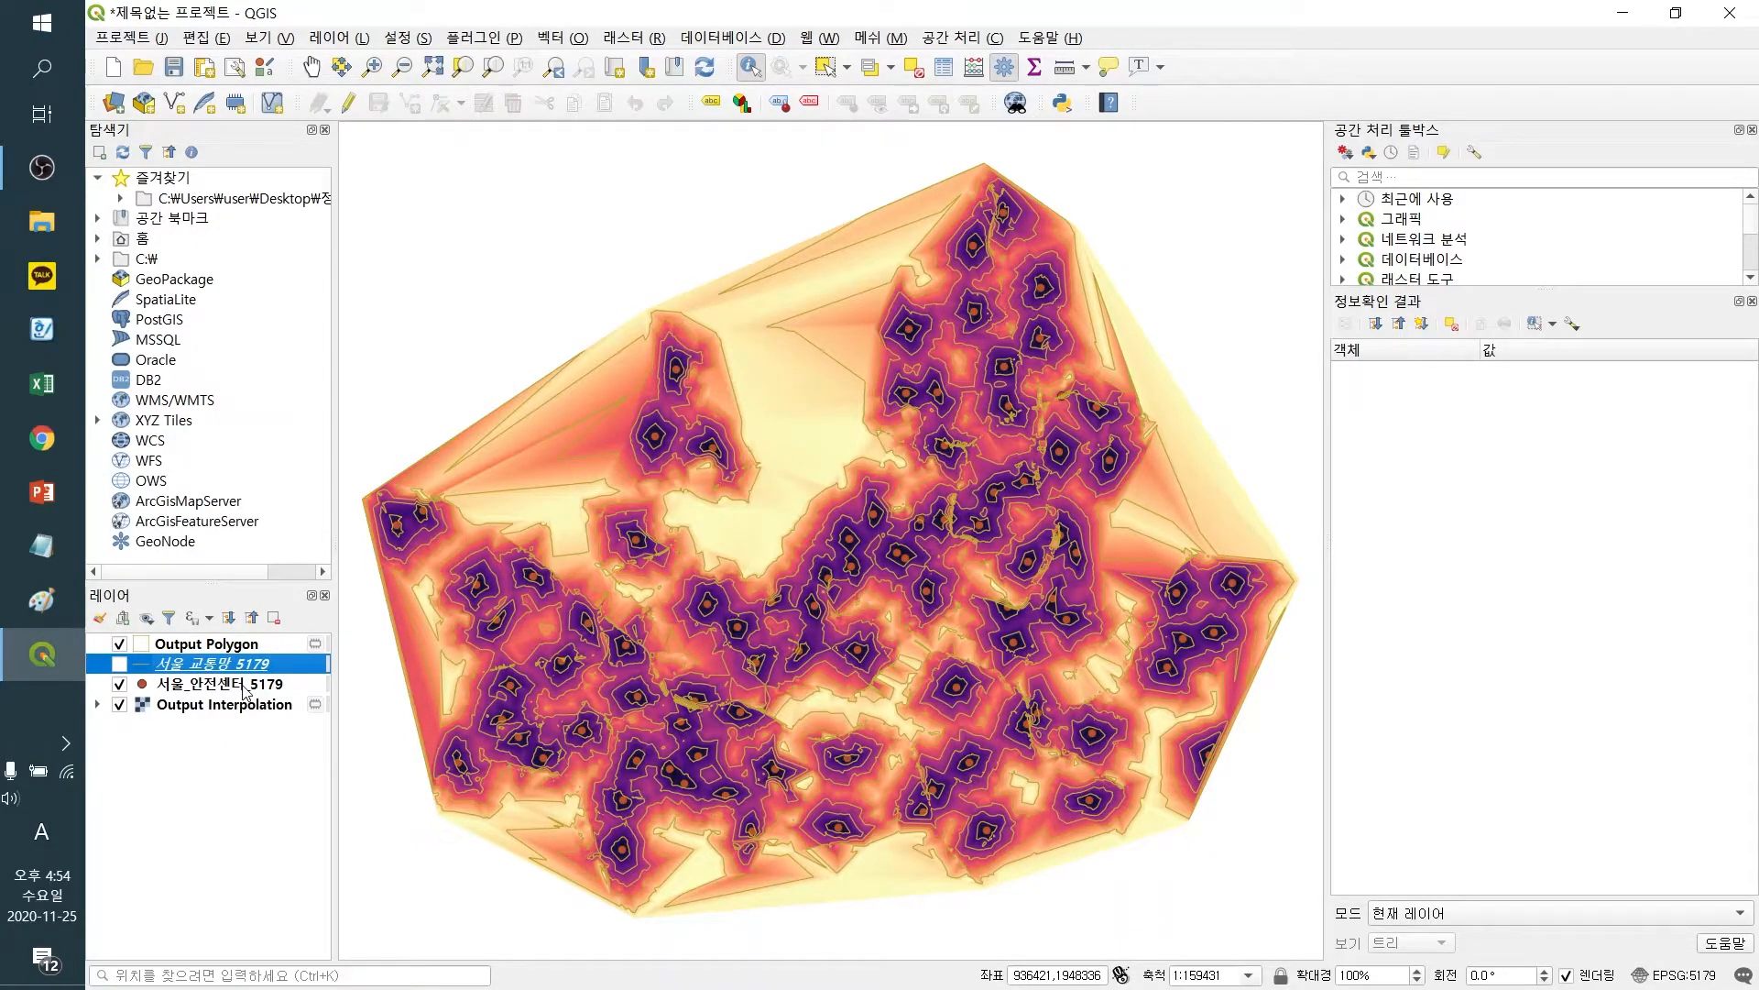
click(113, 67)
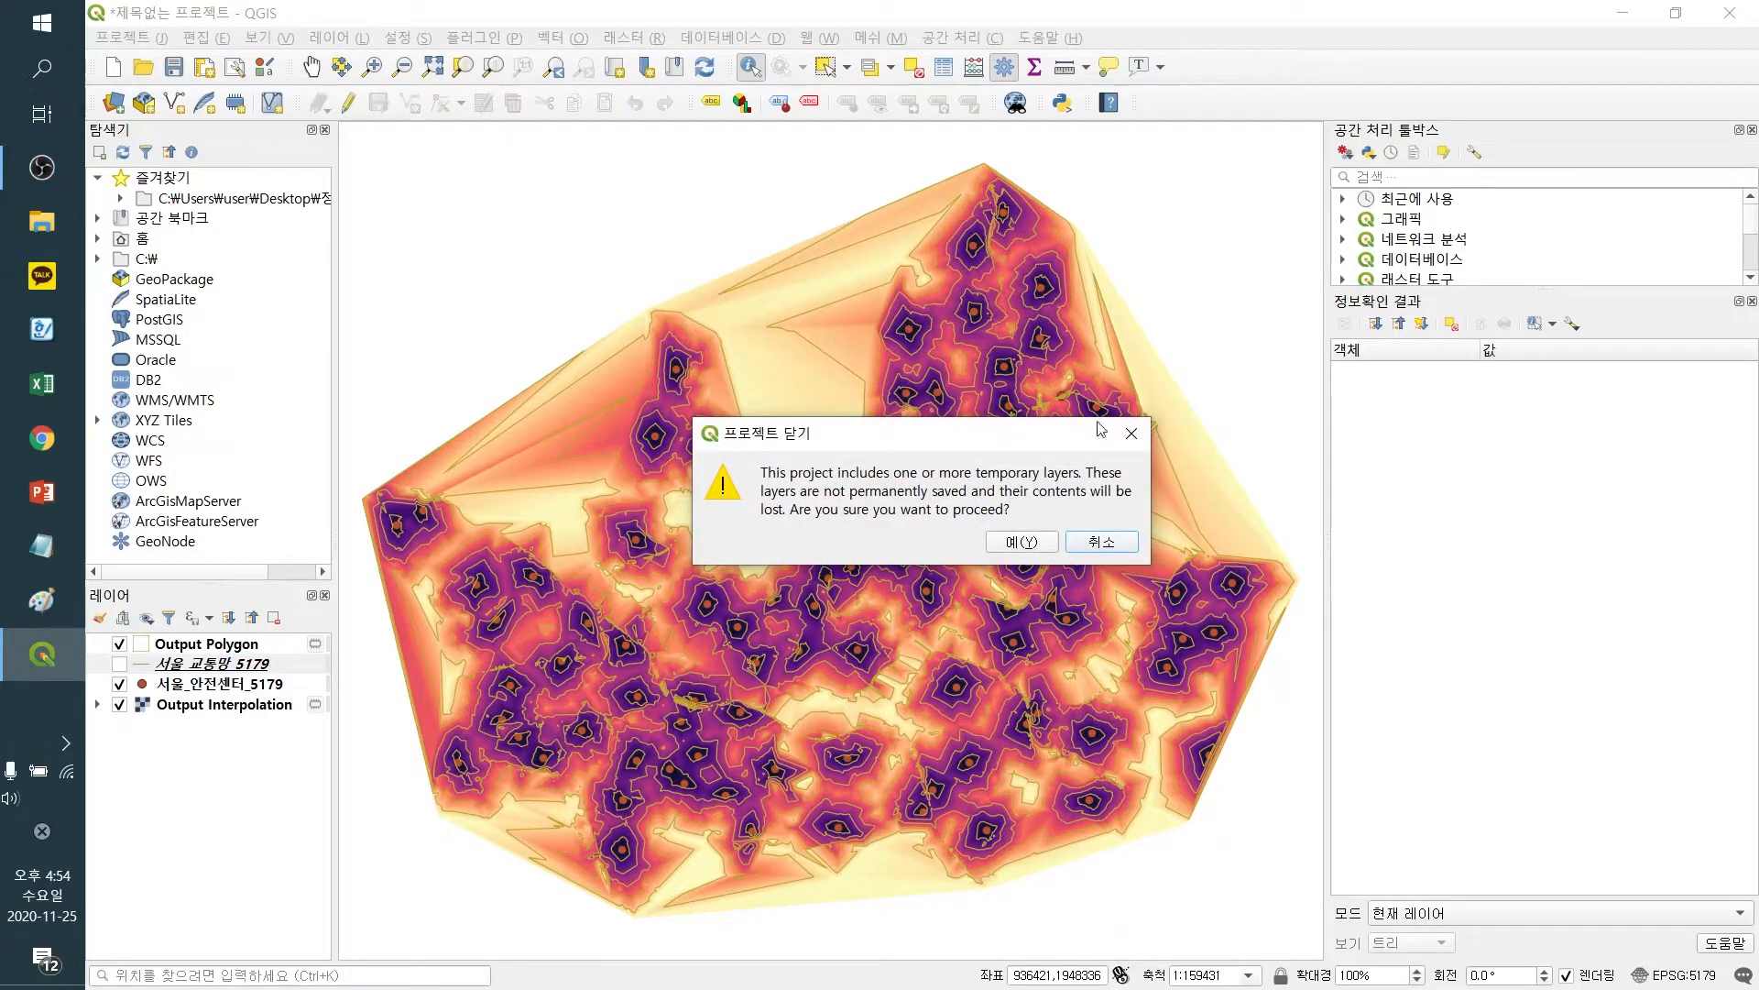
click(1132, 432)
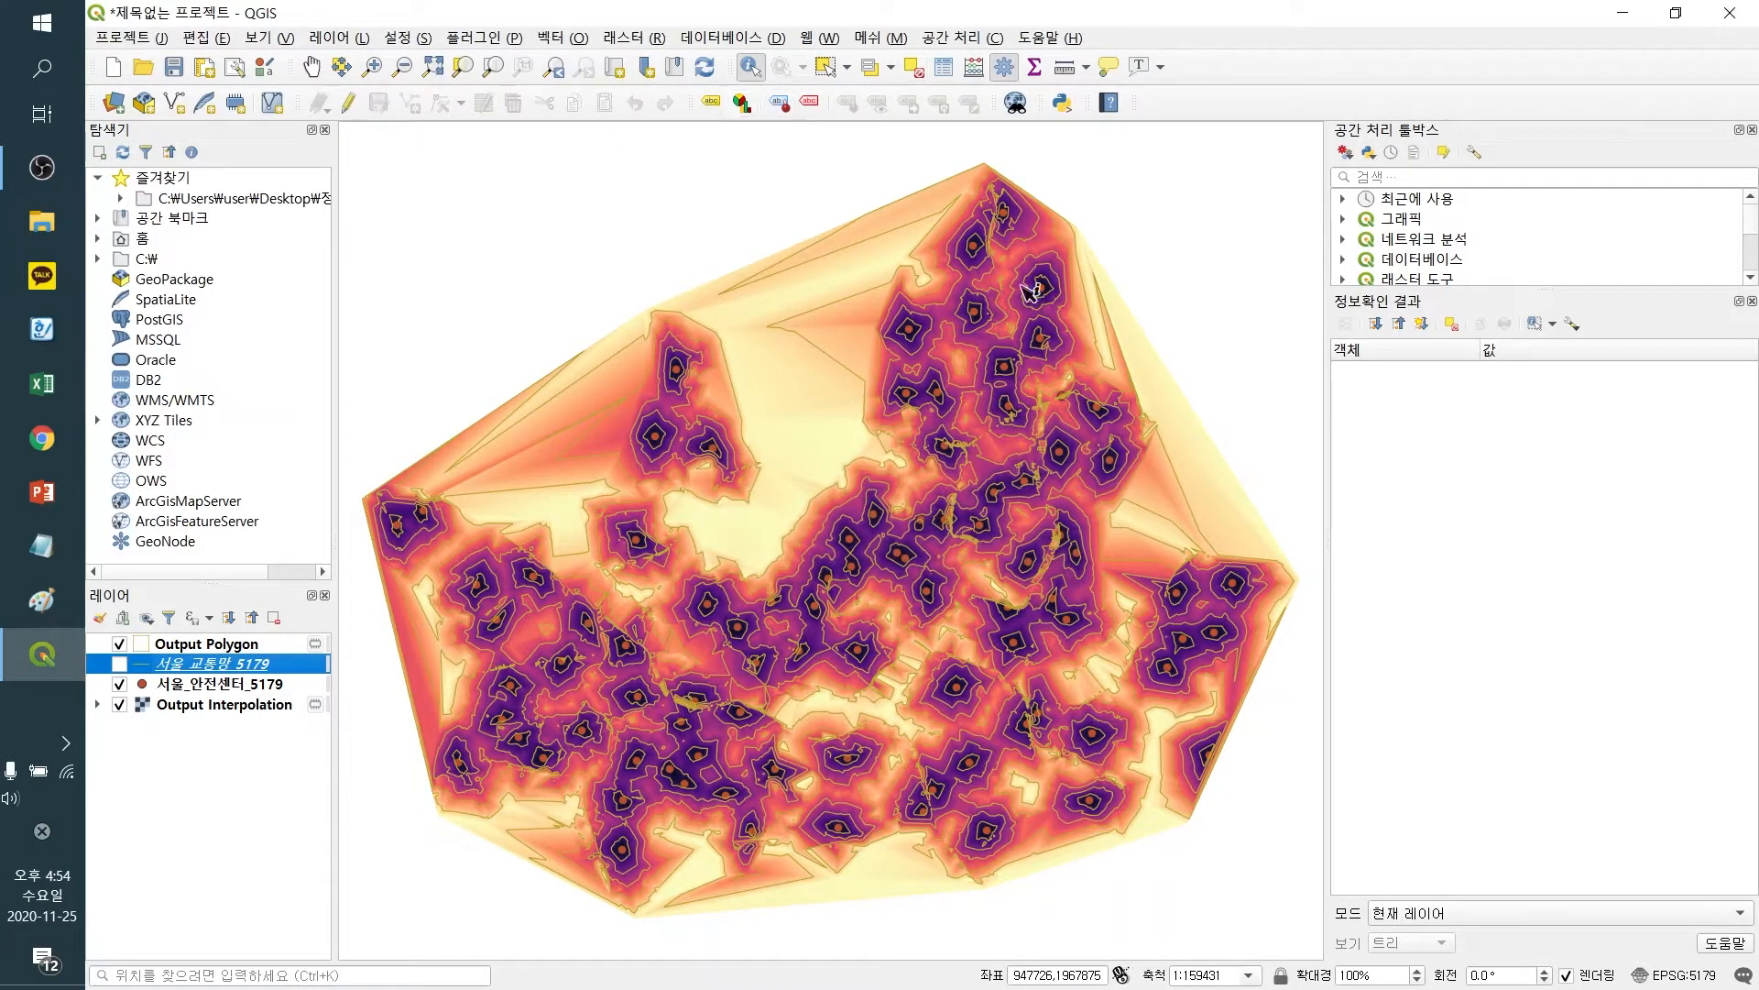